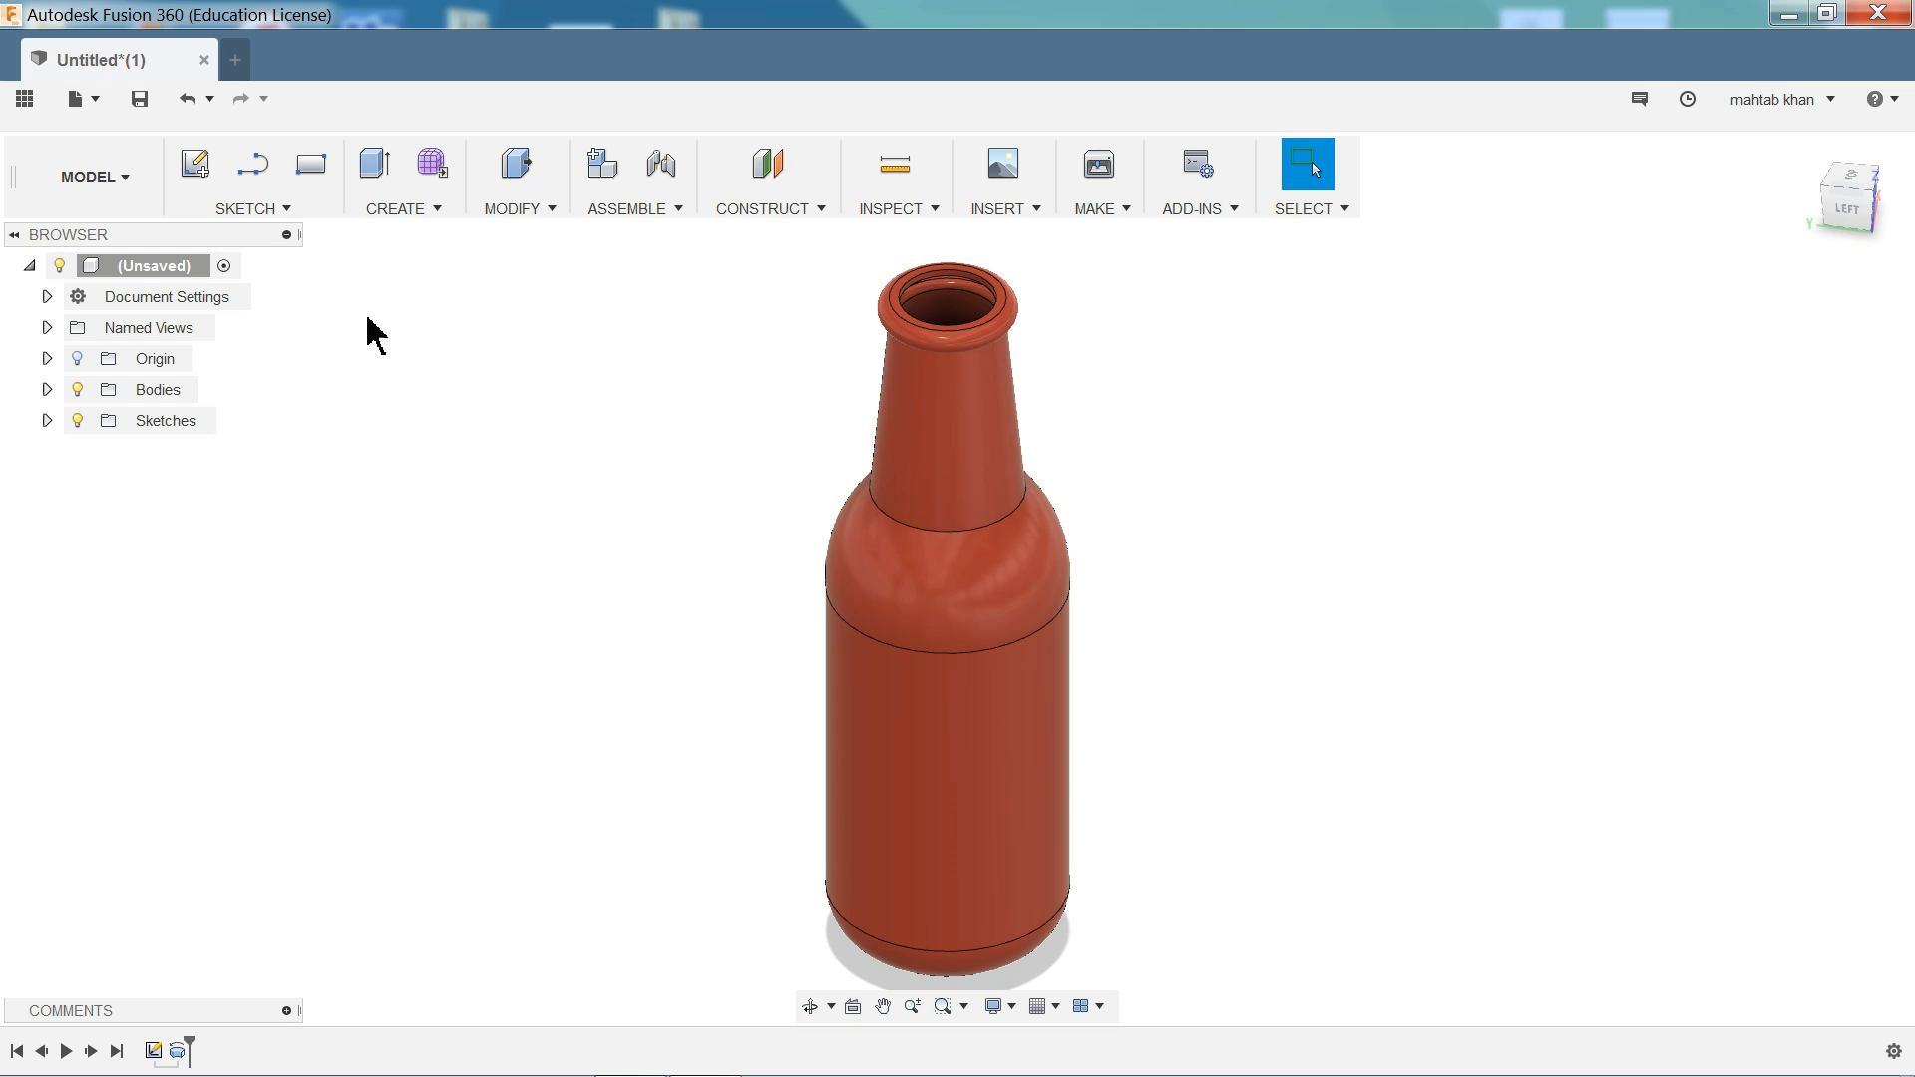
click(267, 211)
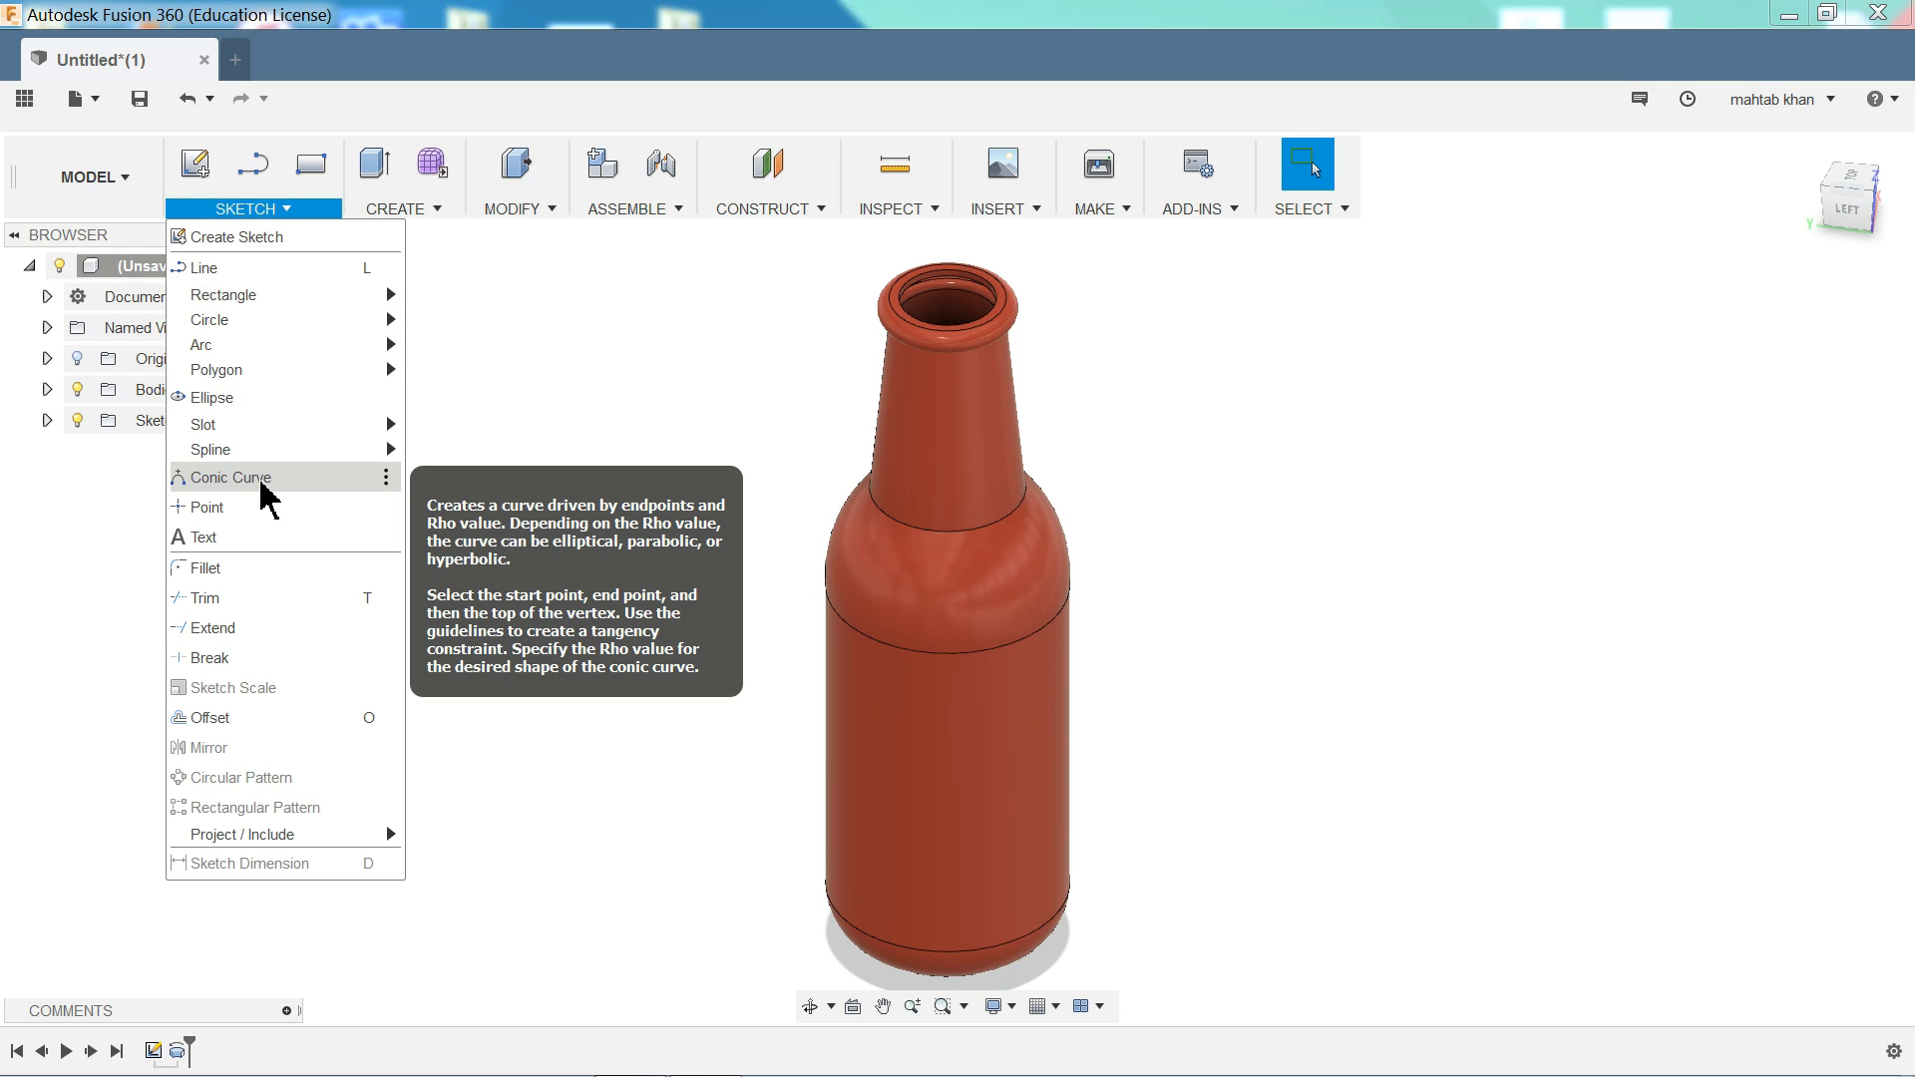
click(391, 211)
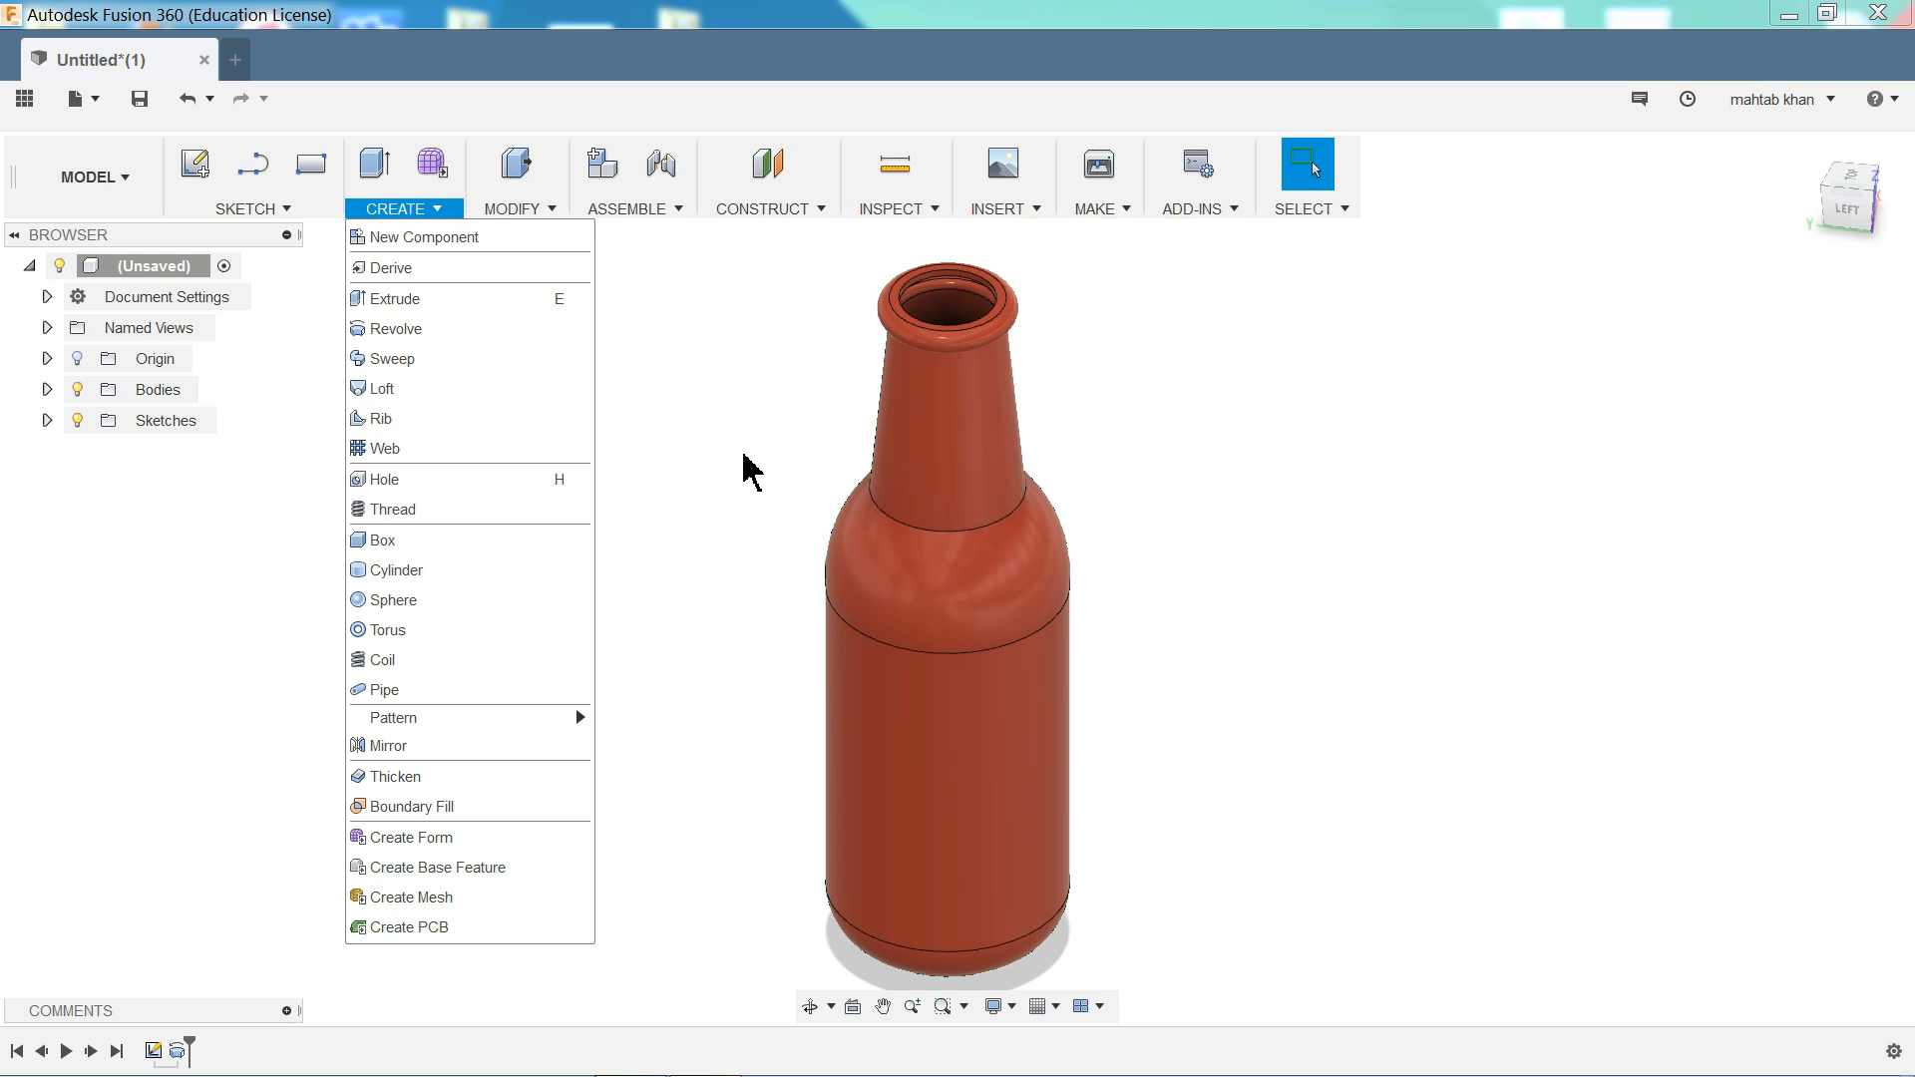
click(744, 456)
mouse_move(729, 570)
middle_down()
mouse_move(709, 548)
mouse_move(703, 589)
middle_up()
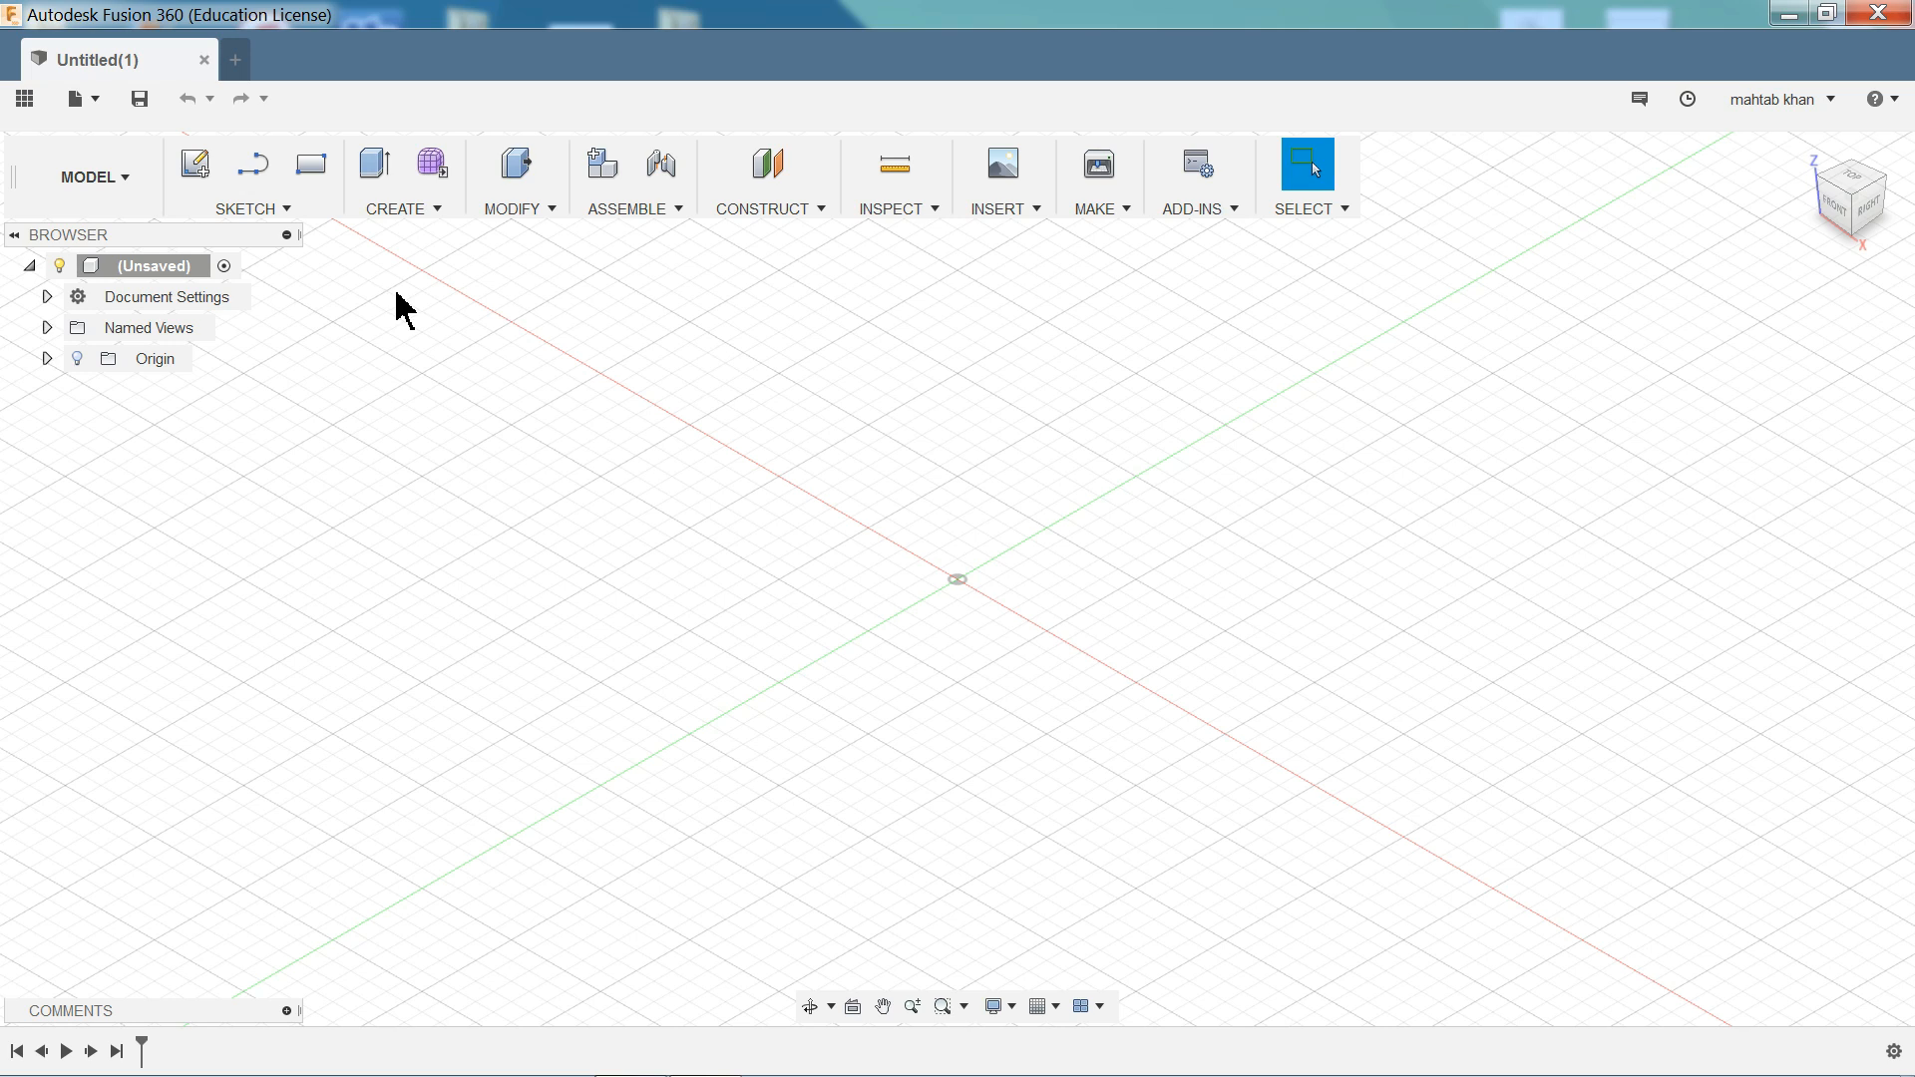
- On the front plane, sketch a horizontal line about 25 mm long from the origin, ending in a tangent half-circle arc for the bottle lip
click(265, 212)
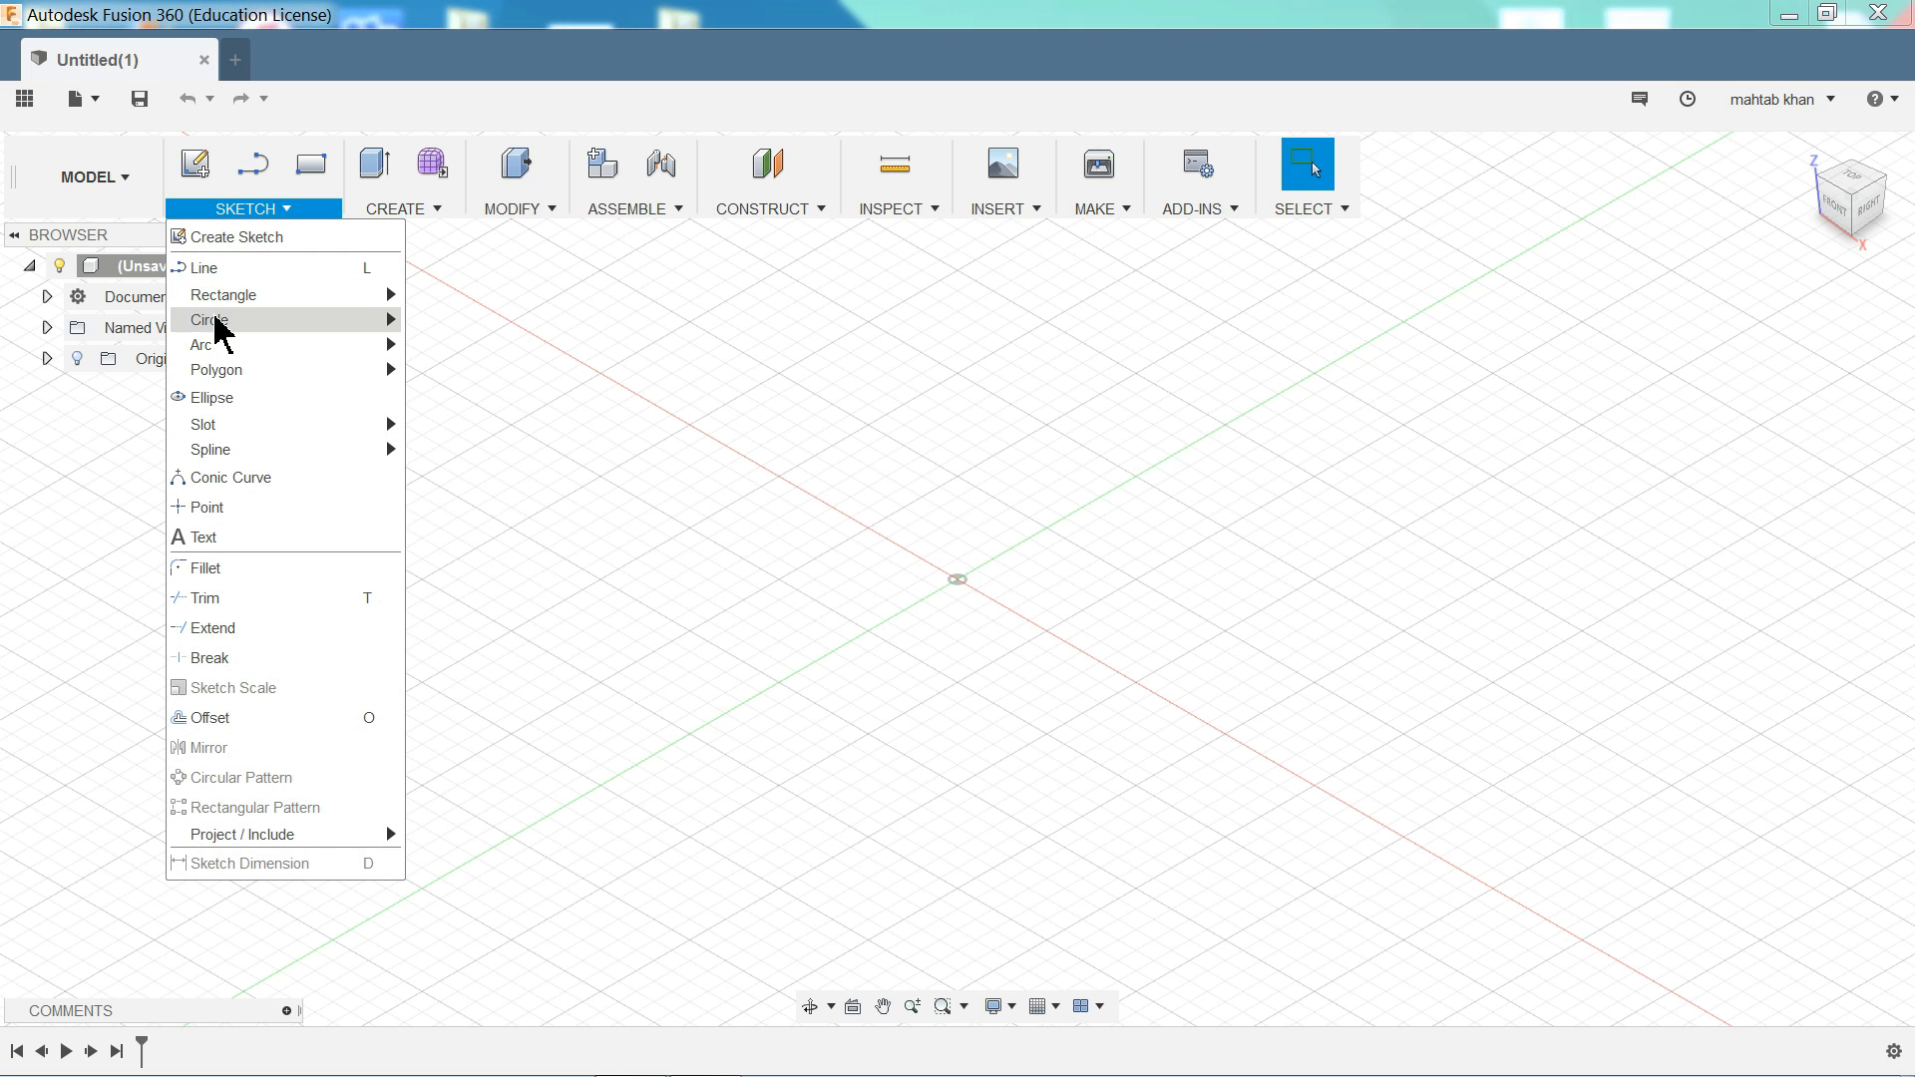
click(215, 275)
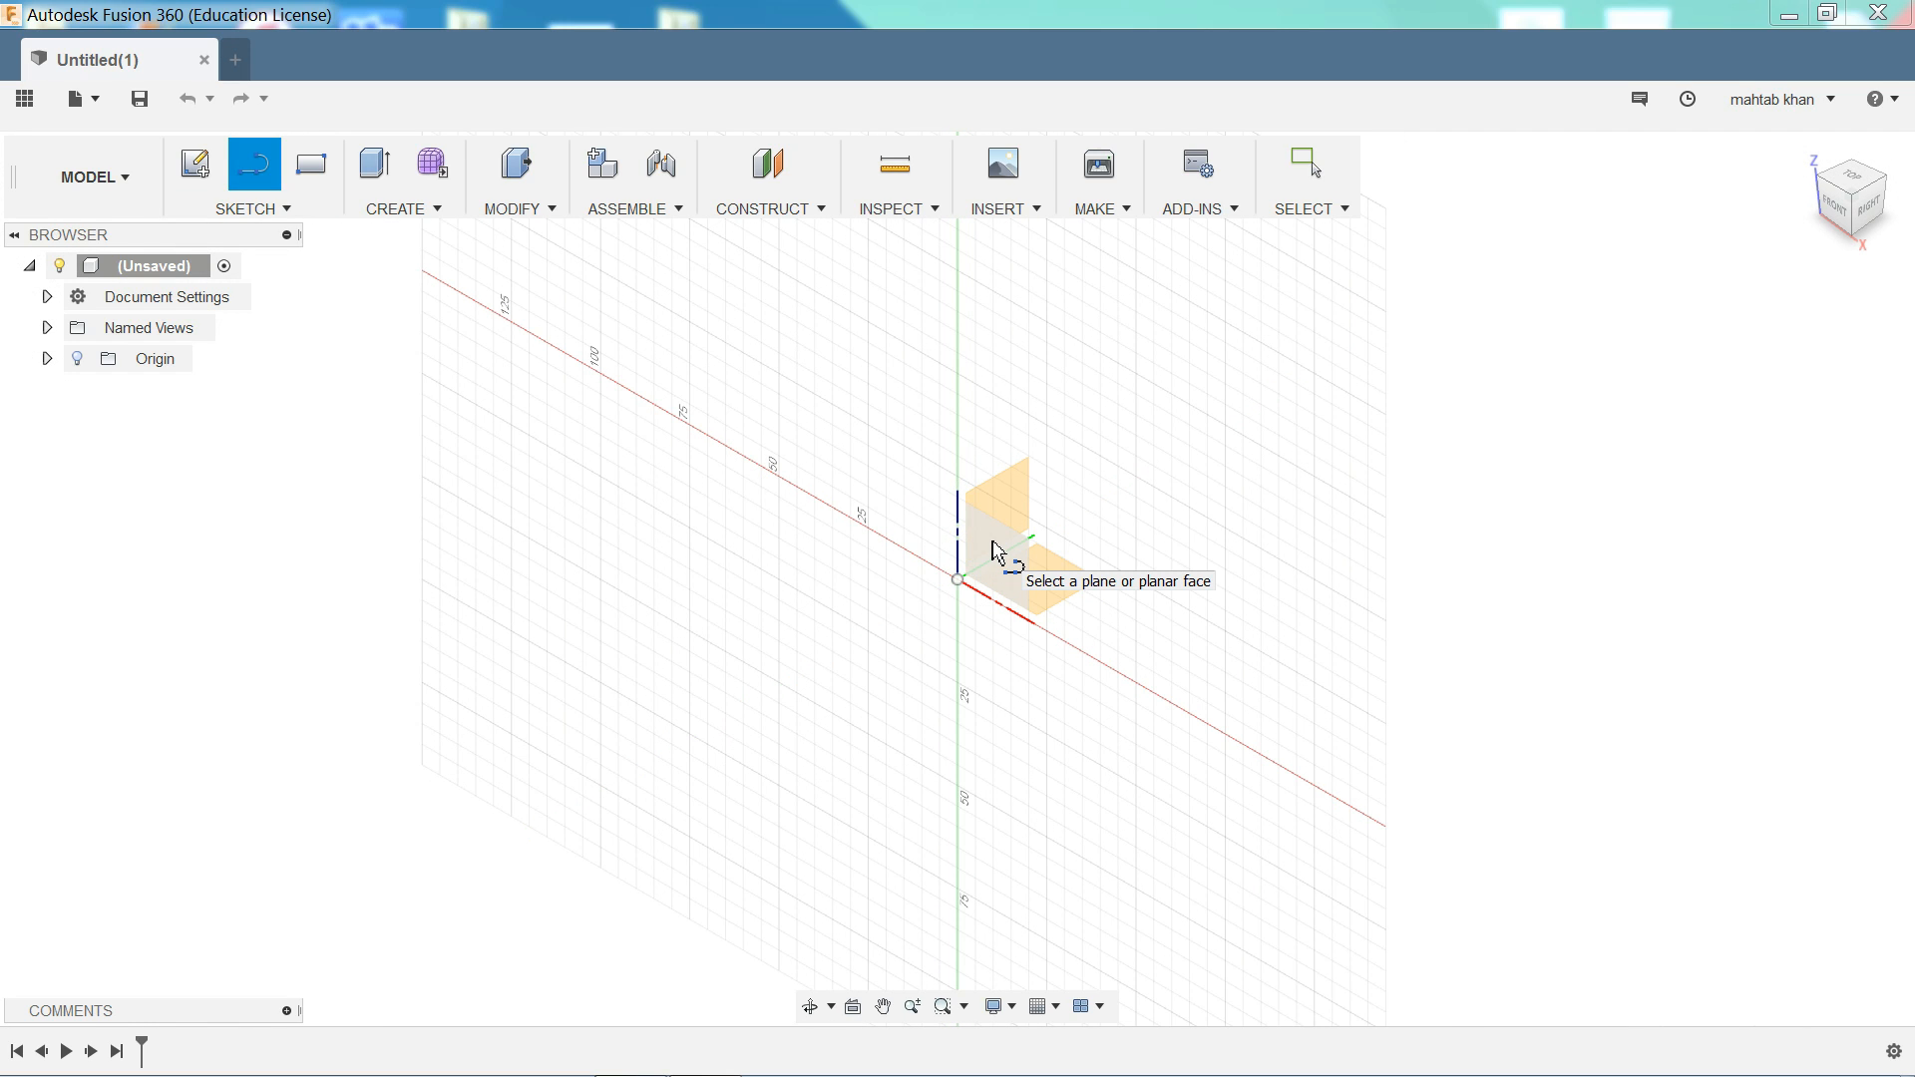
click(994, 549)
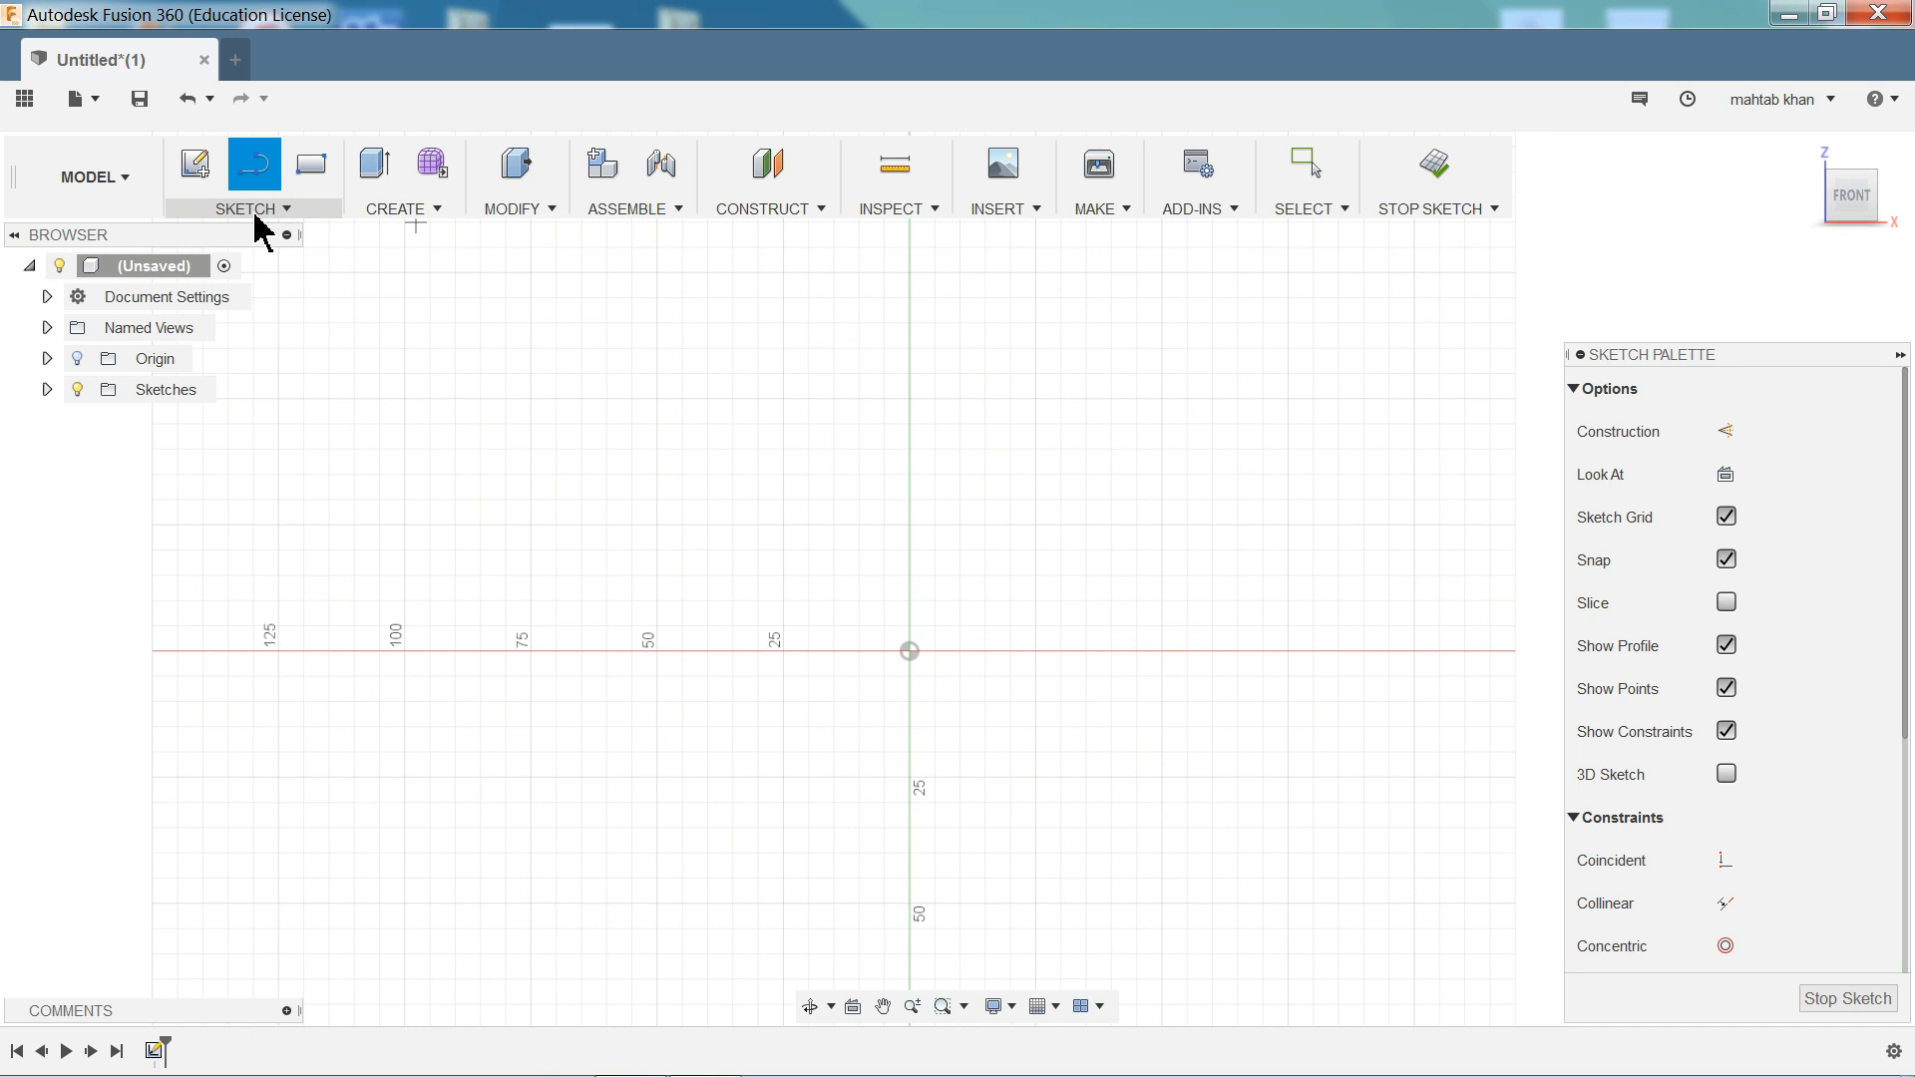
click(909, 651)
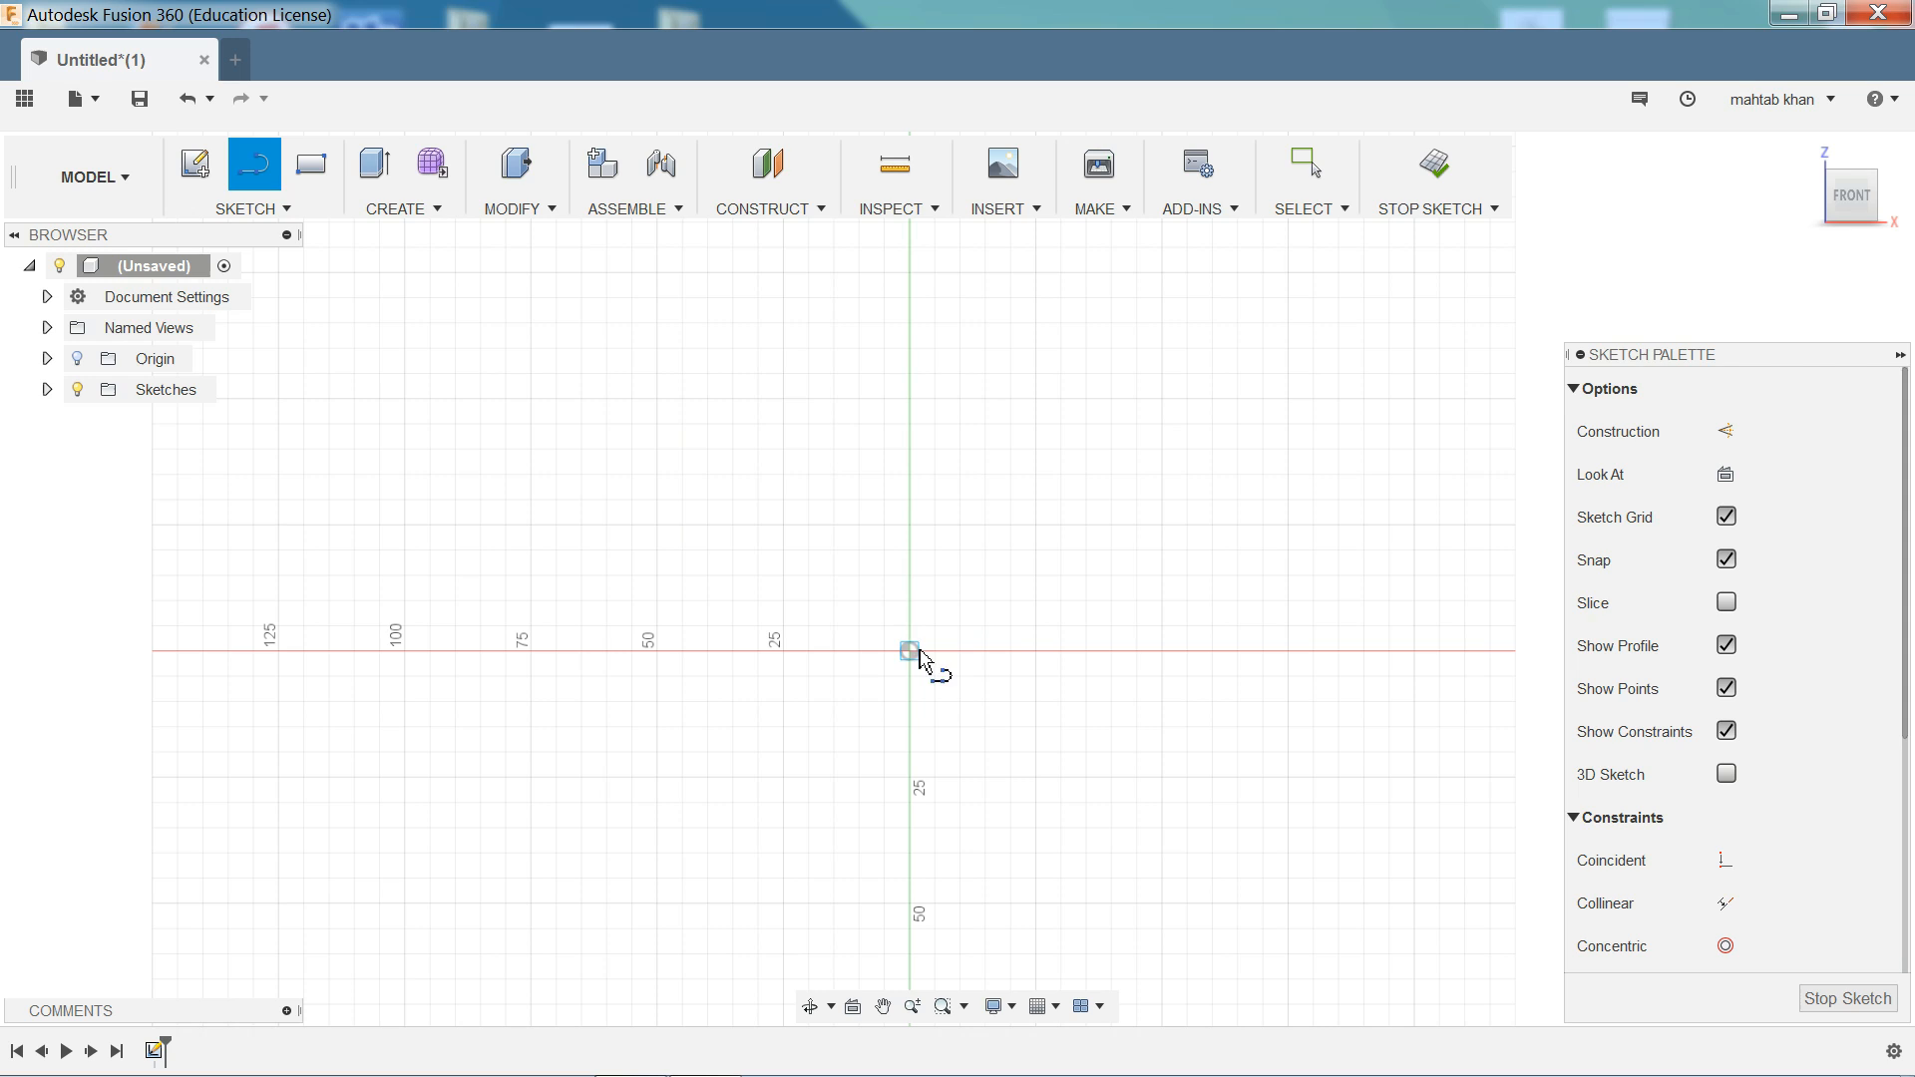
click(1036, 652)
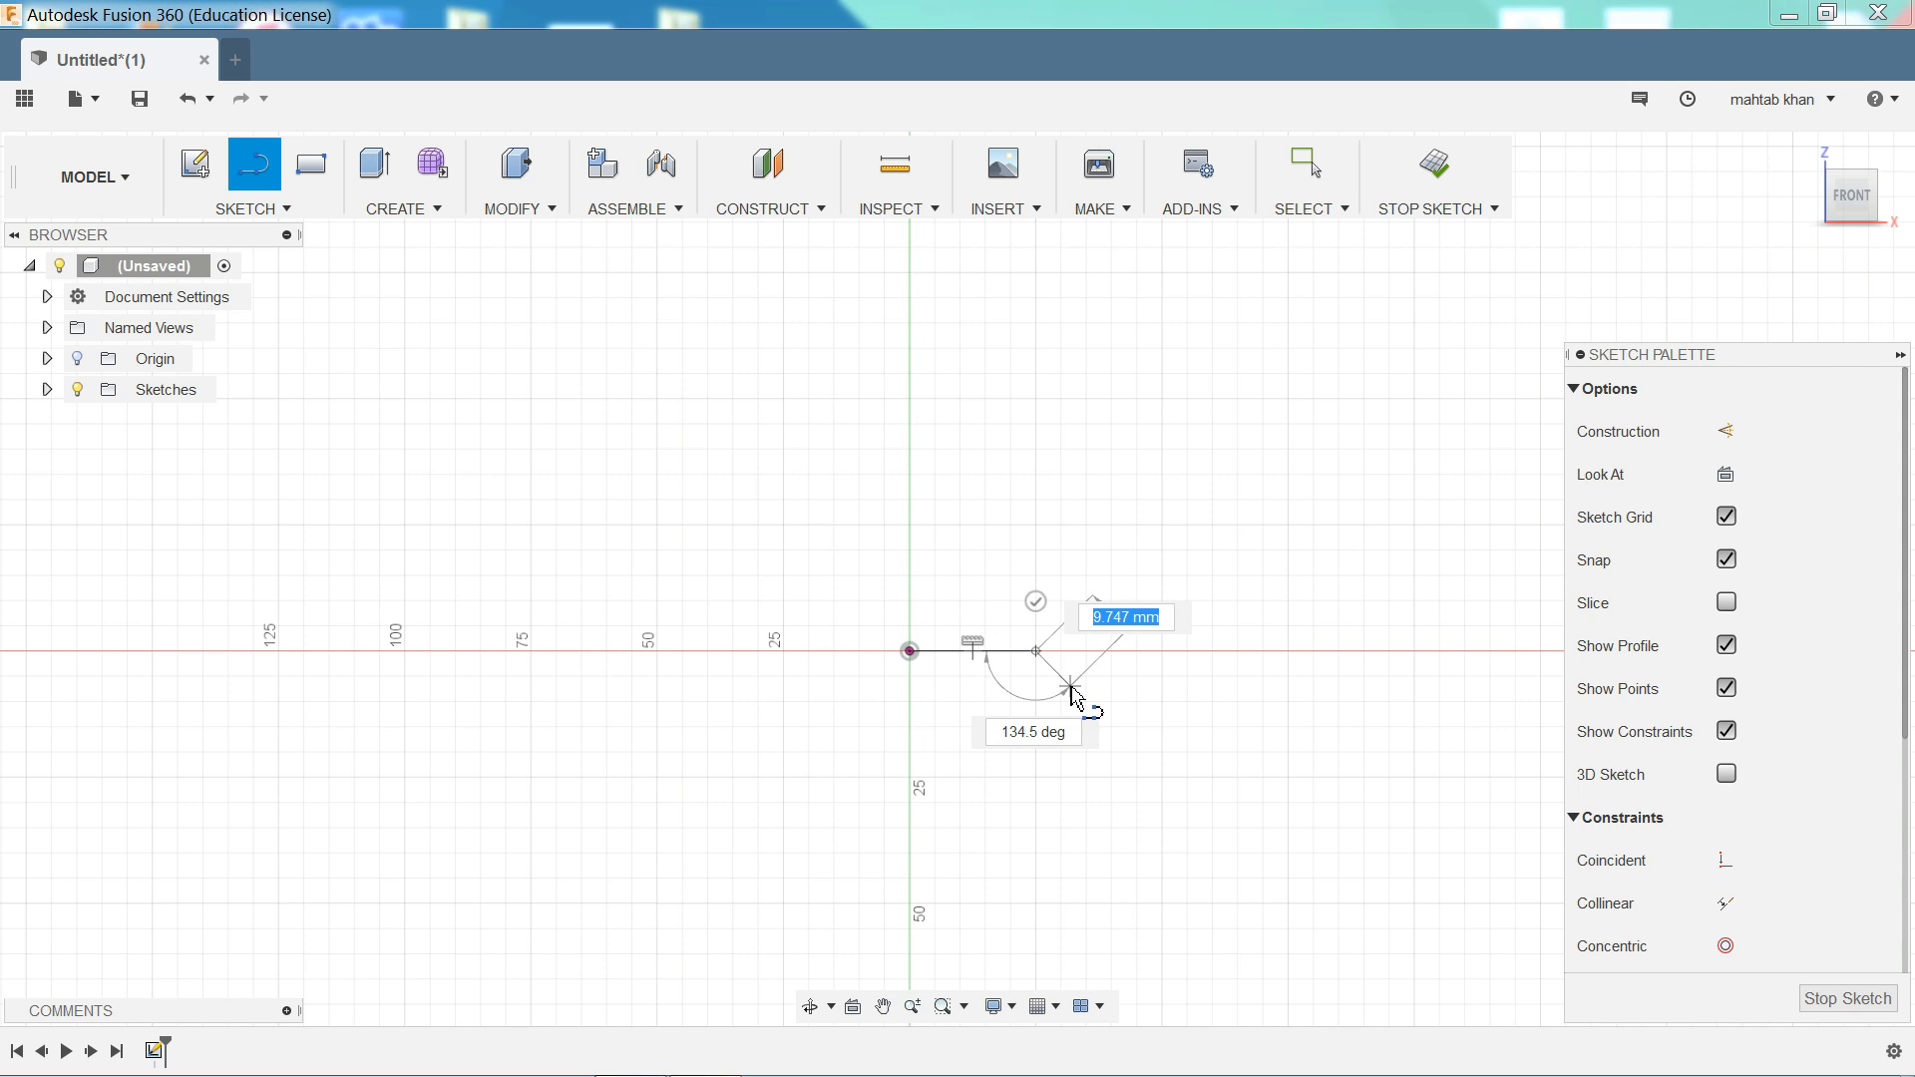
key(Escape)
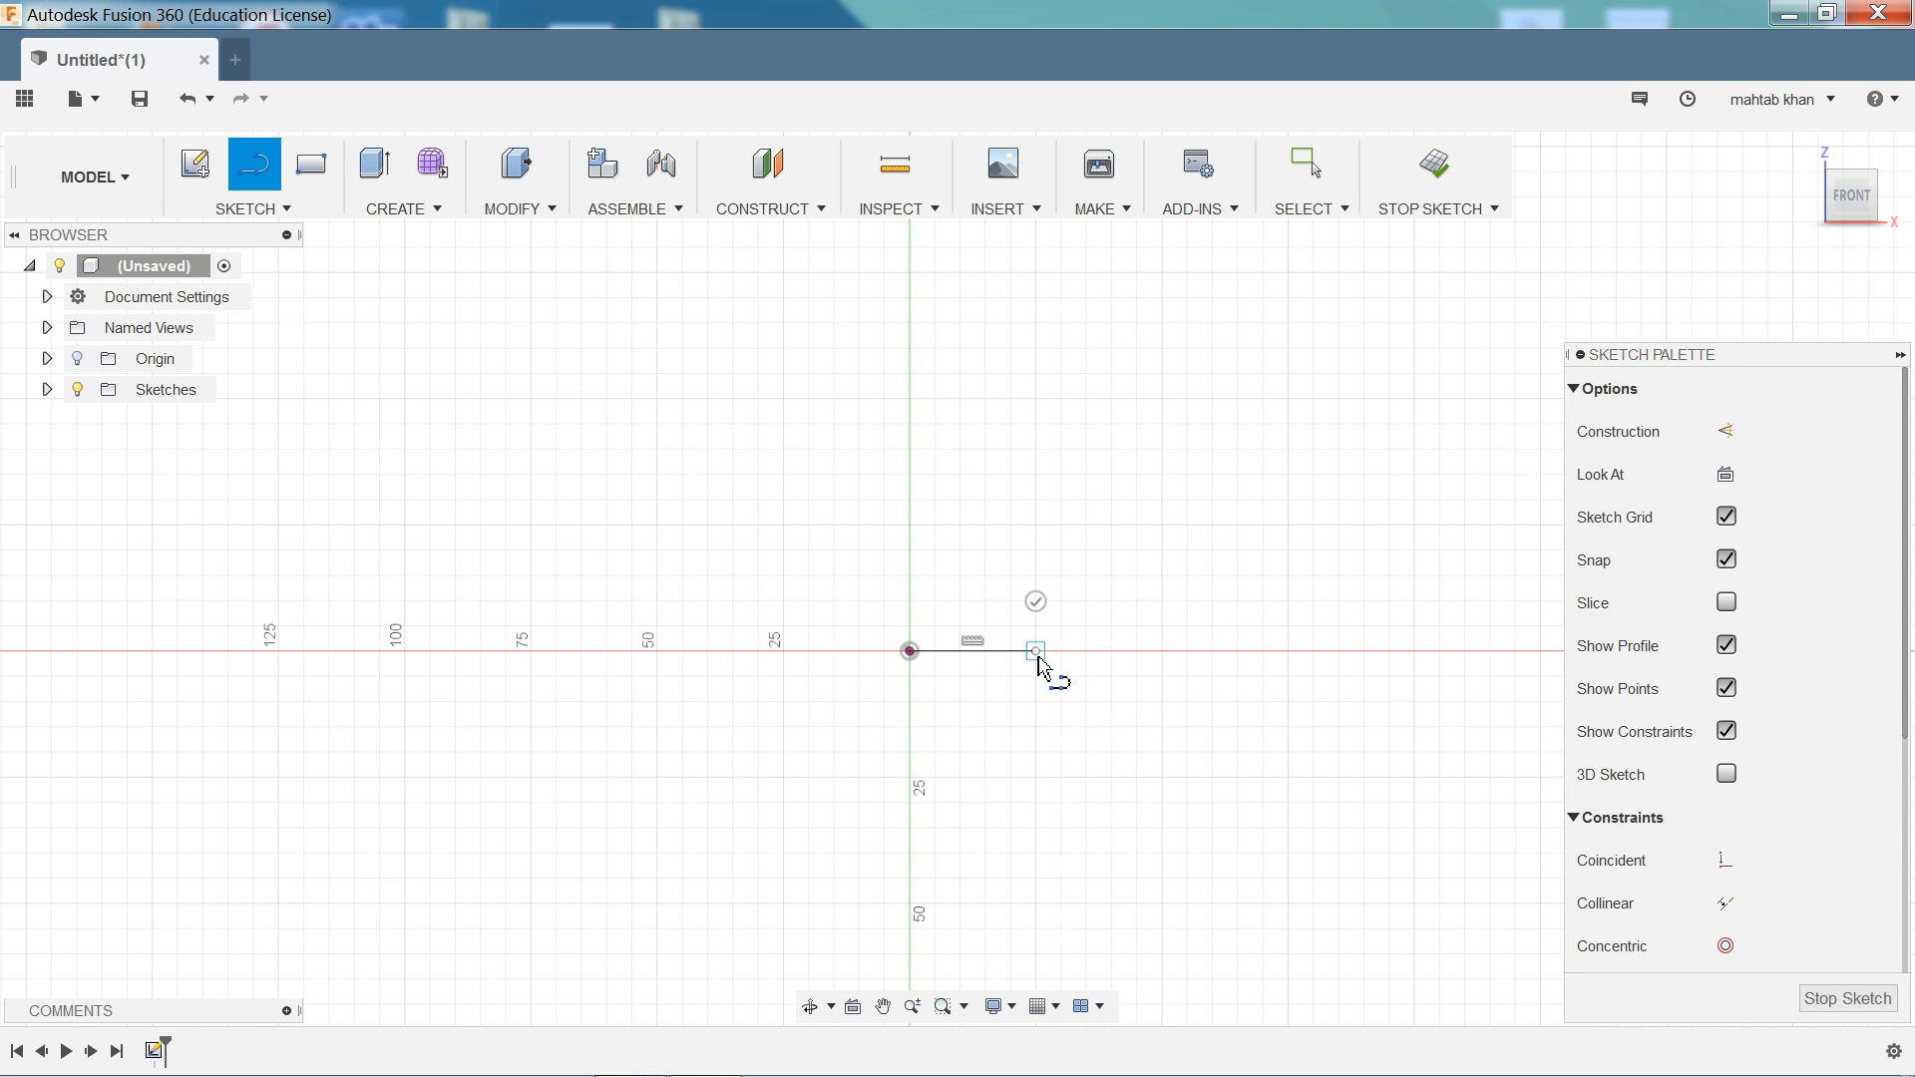
drag(1038, 664, 1038, 703)
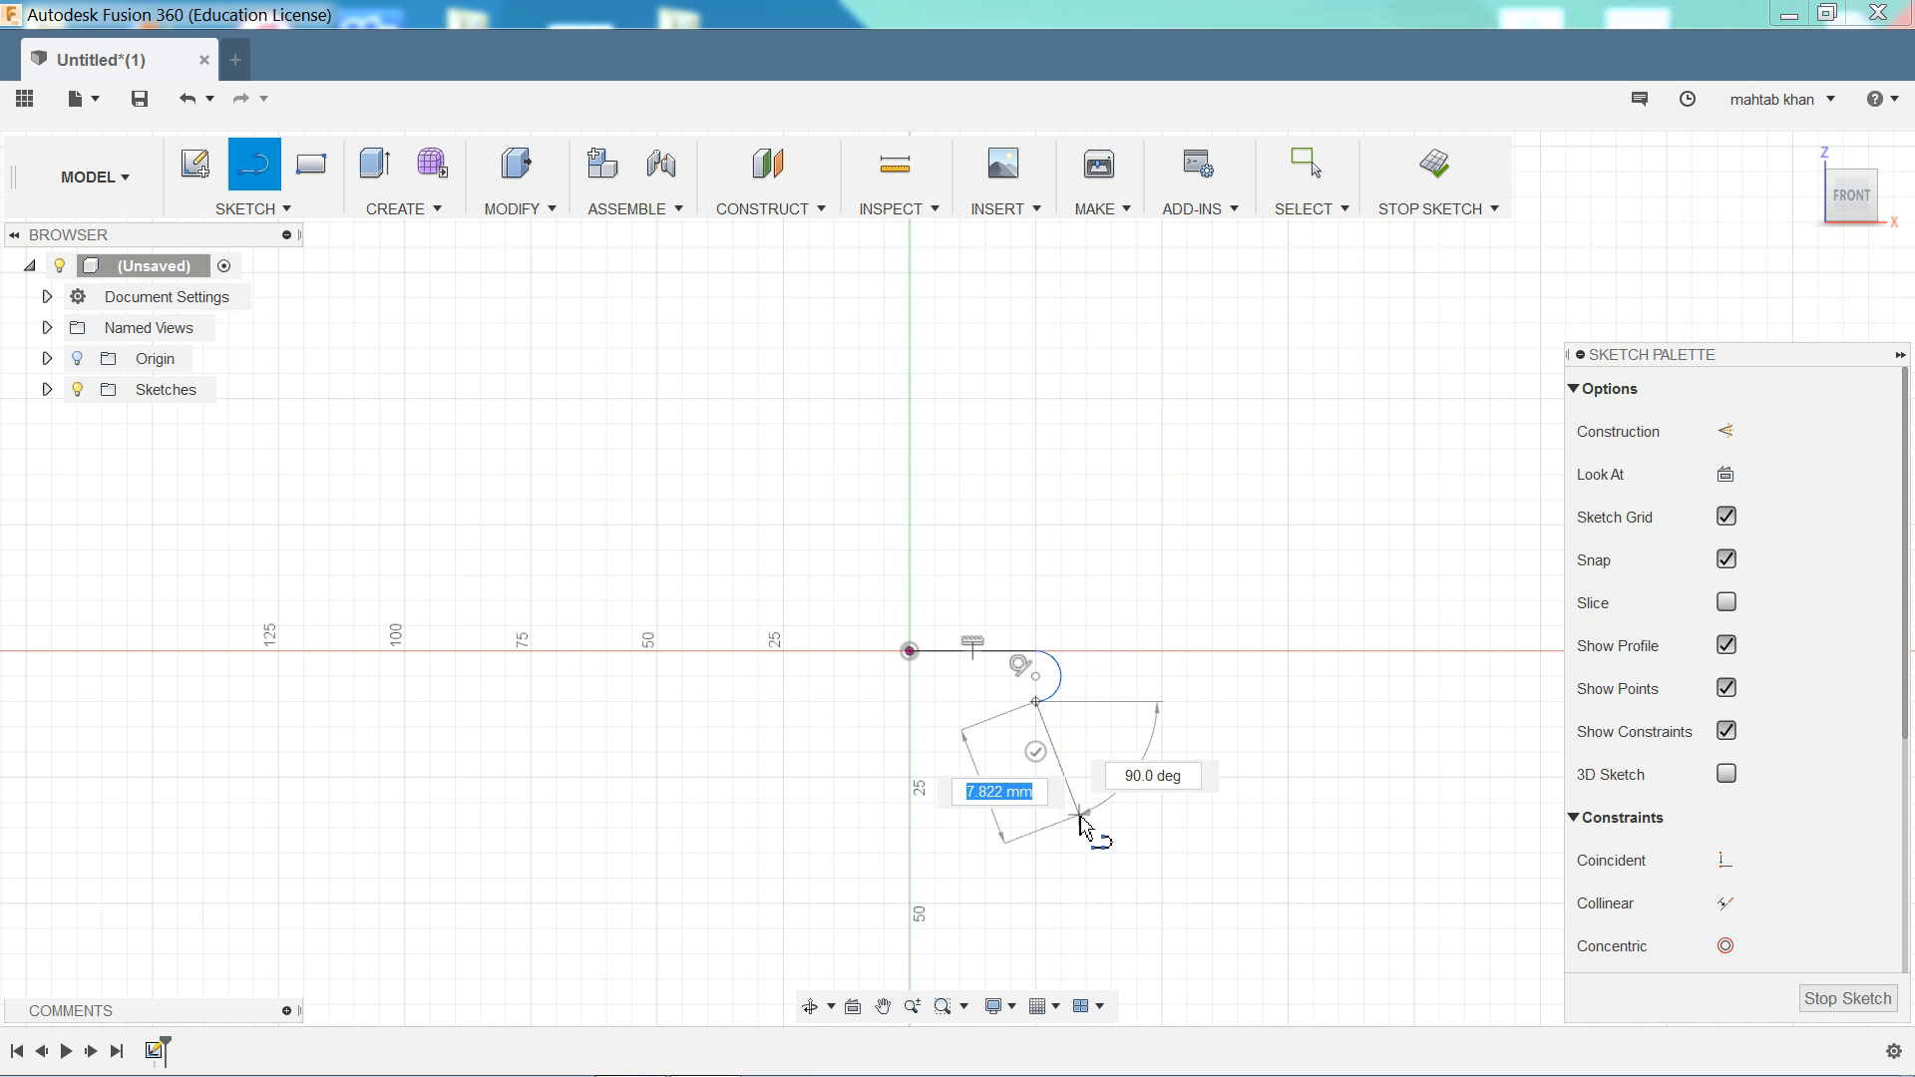
- Draw the slanted neck line about 72 mm long down from the lip arc, continued by a tangent arc for the shoulder
scroll(1080, 824, down, 1)
middle_drag(1077, 815, 974, 483)
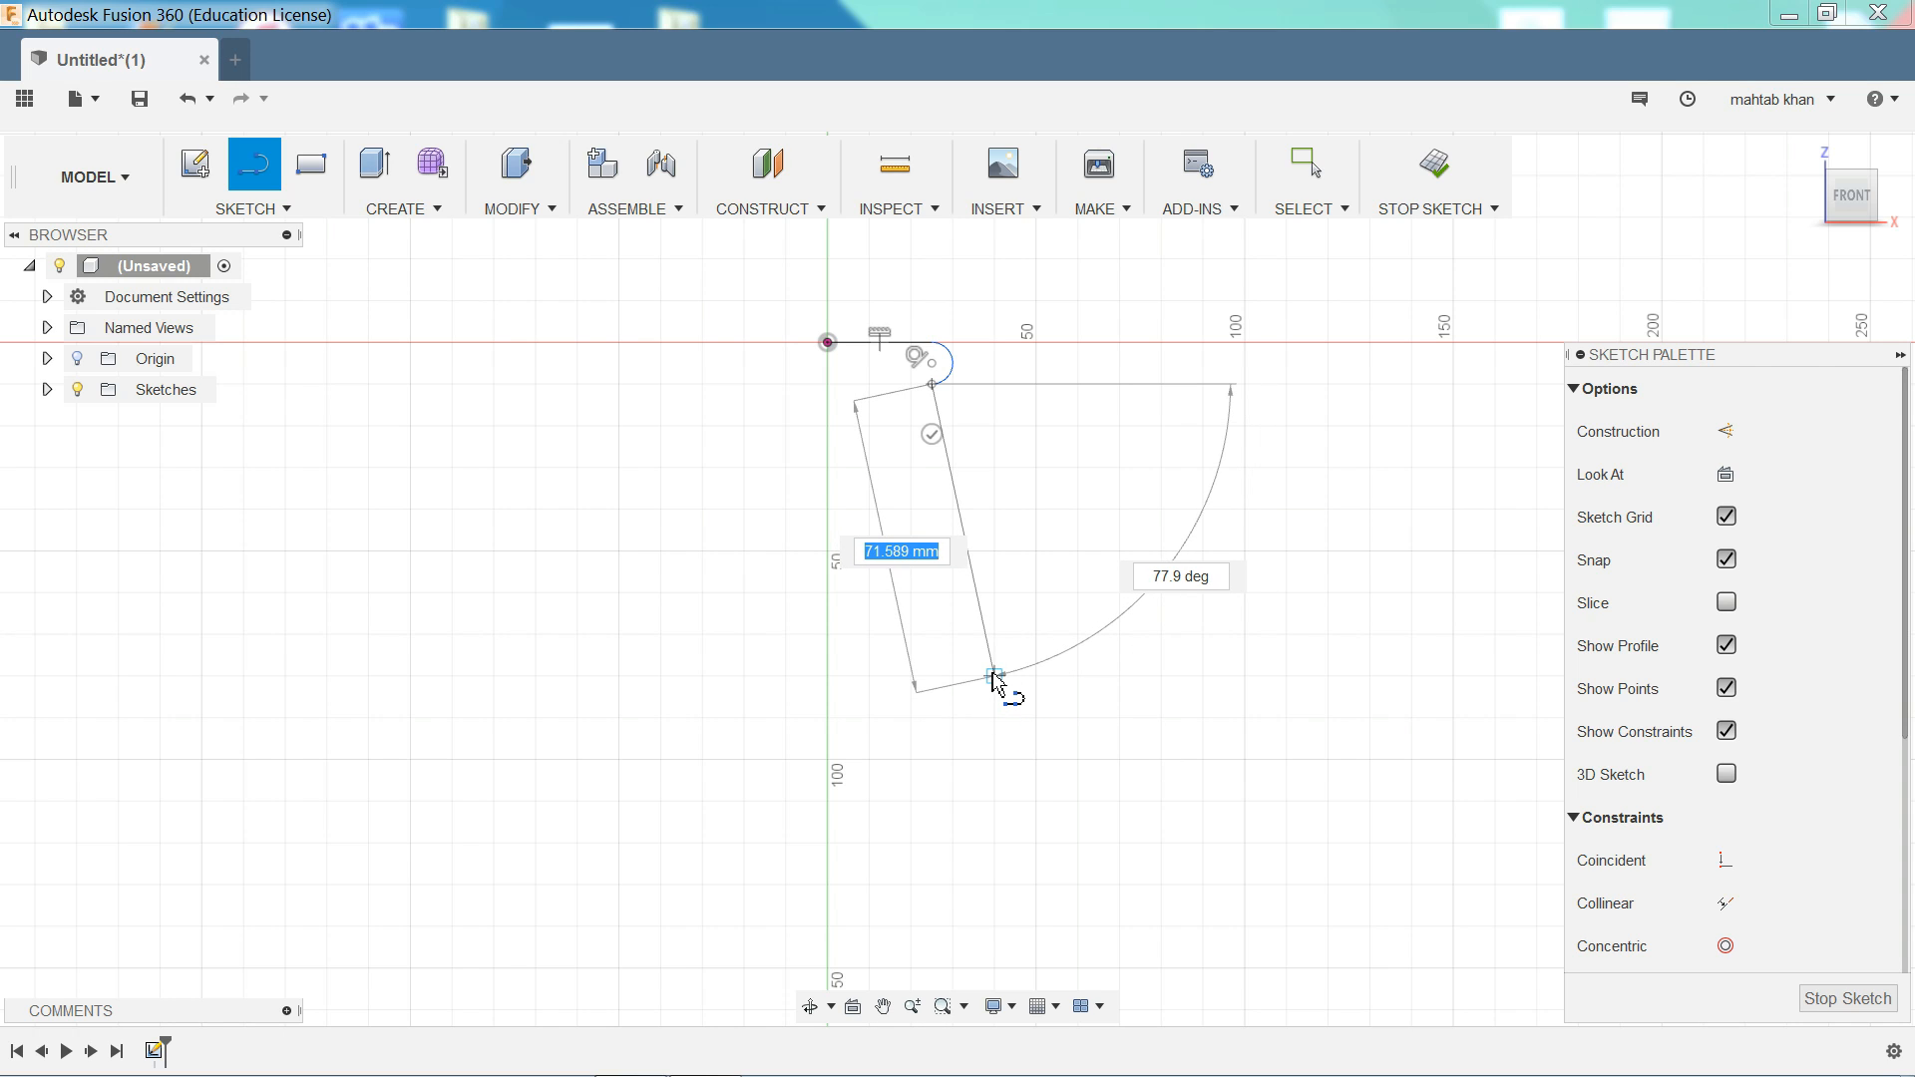
click(995, 678)
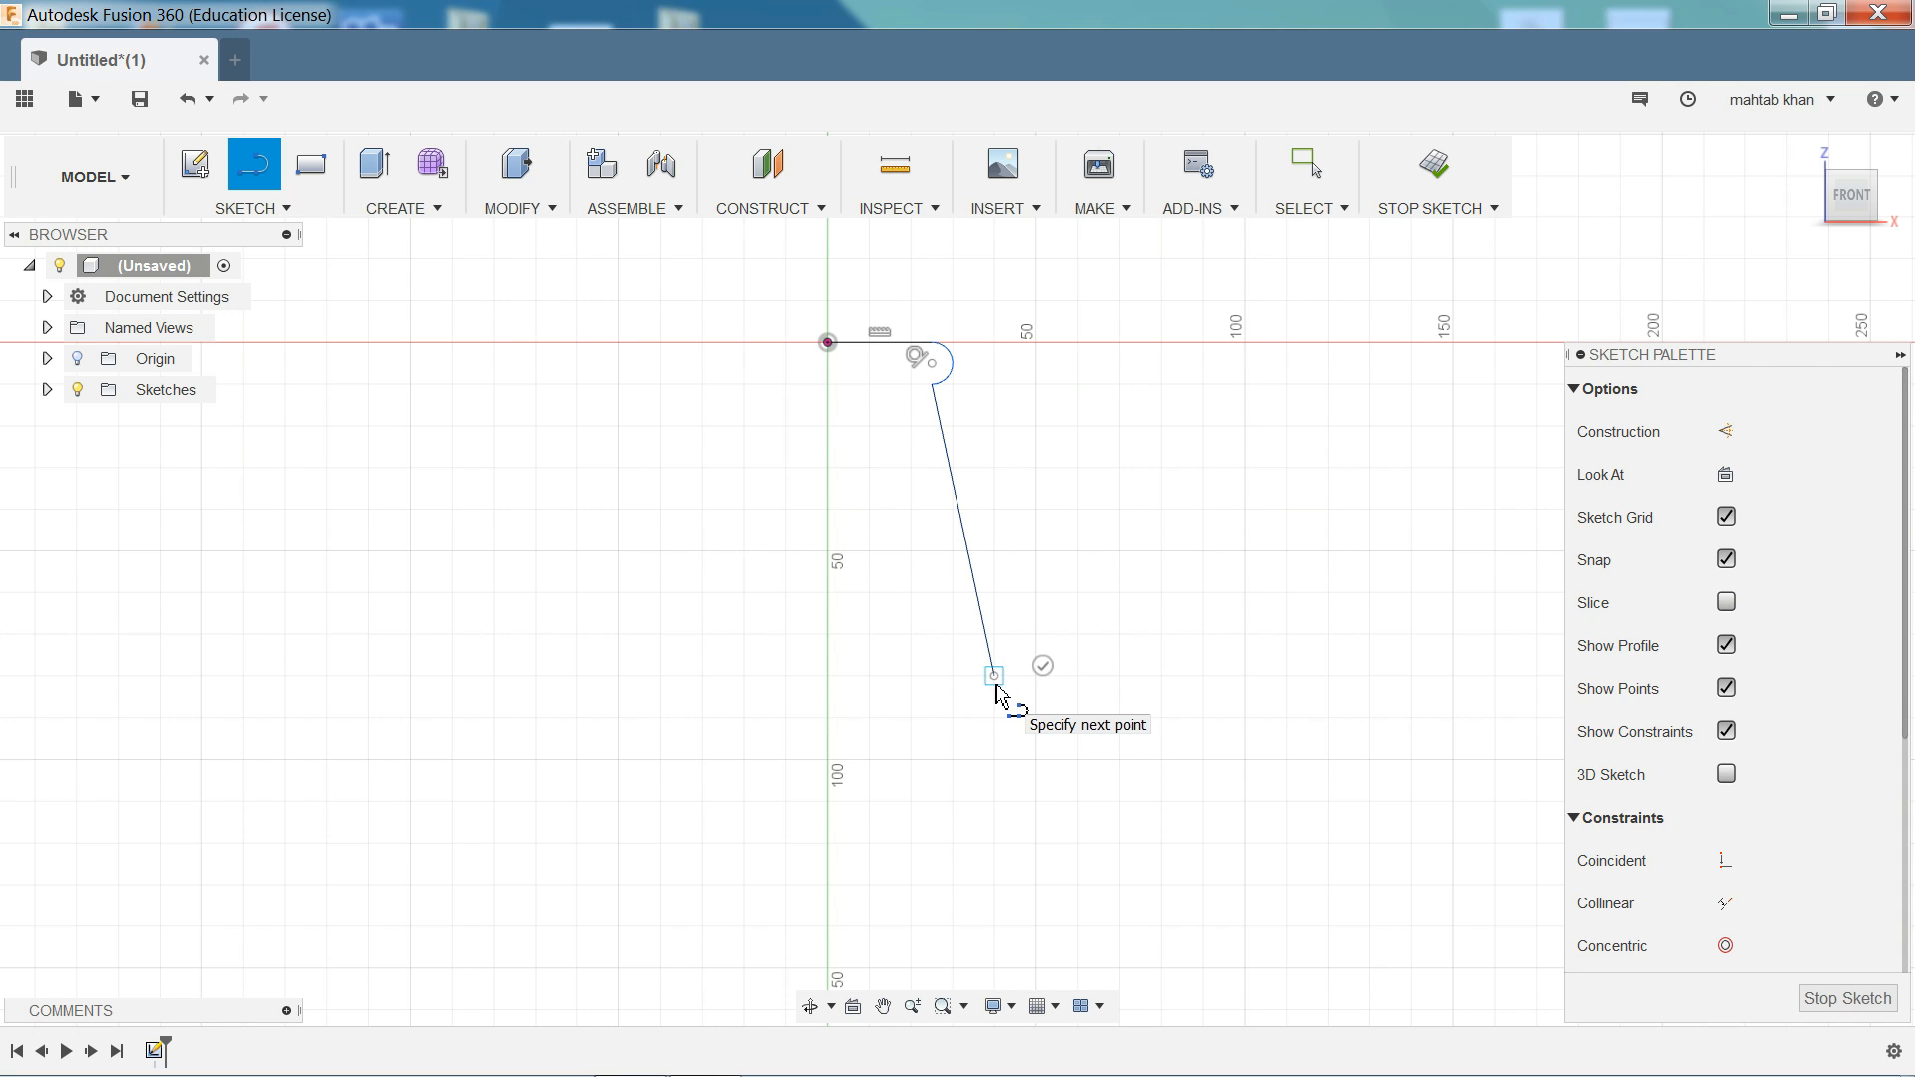
scroll(1009, 699, up, 2)
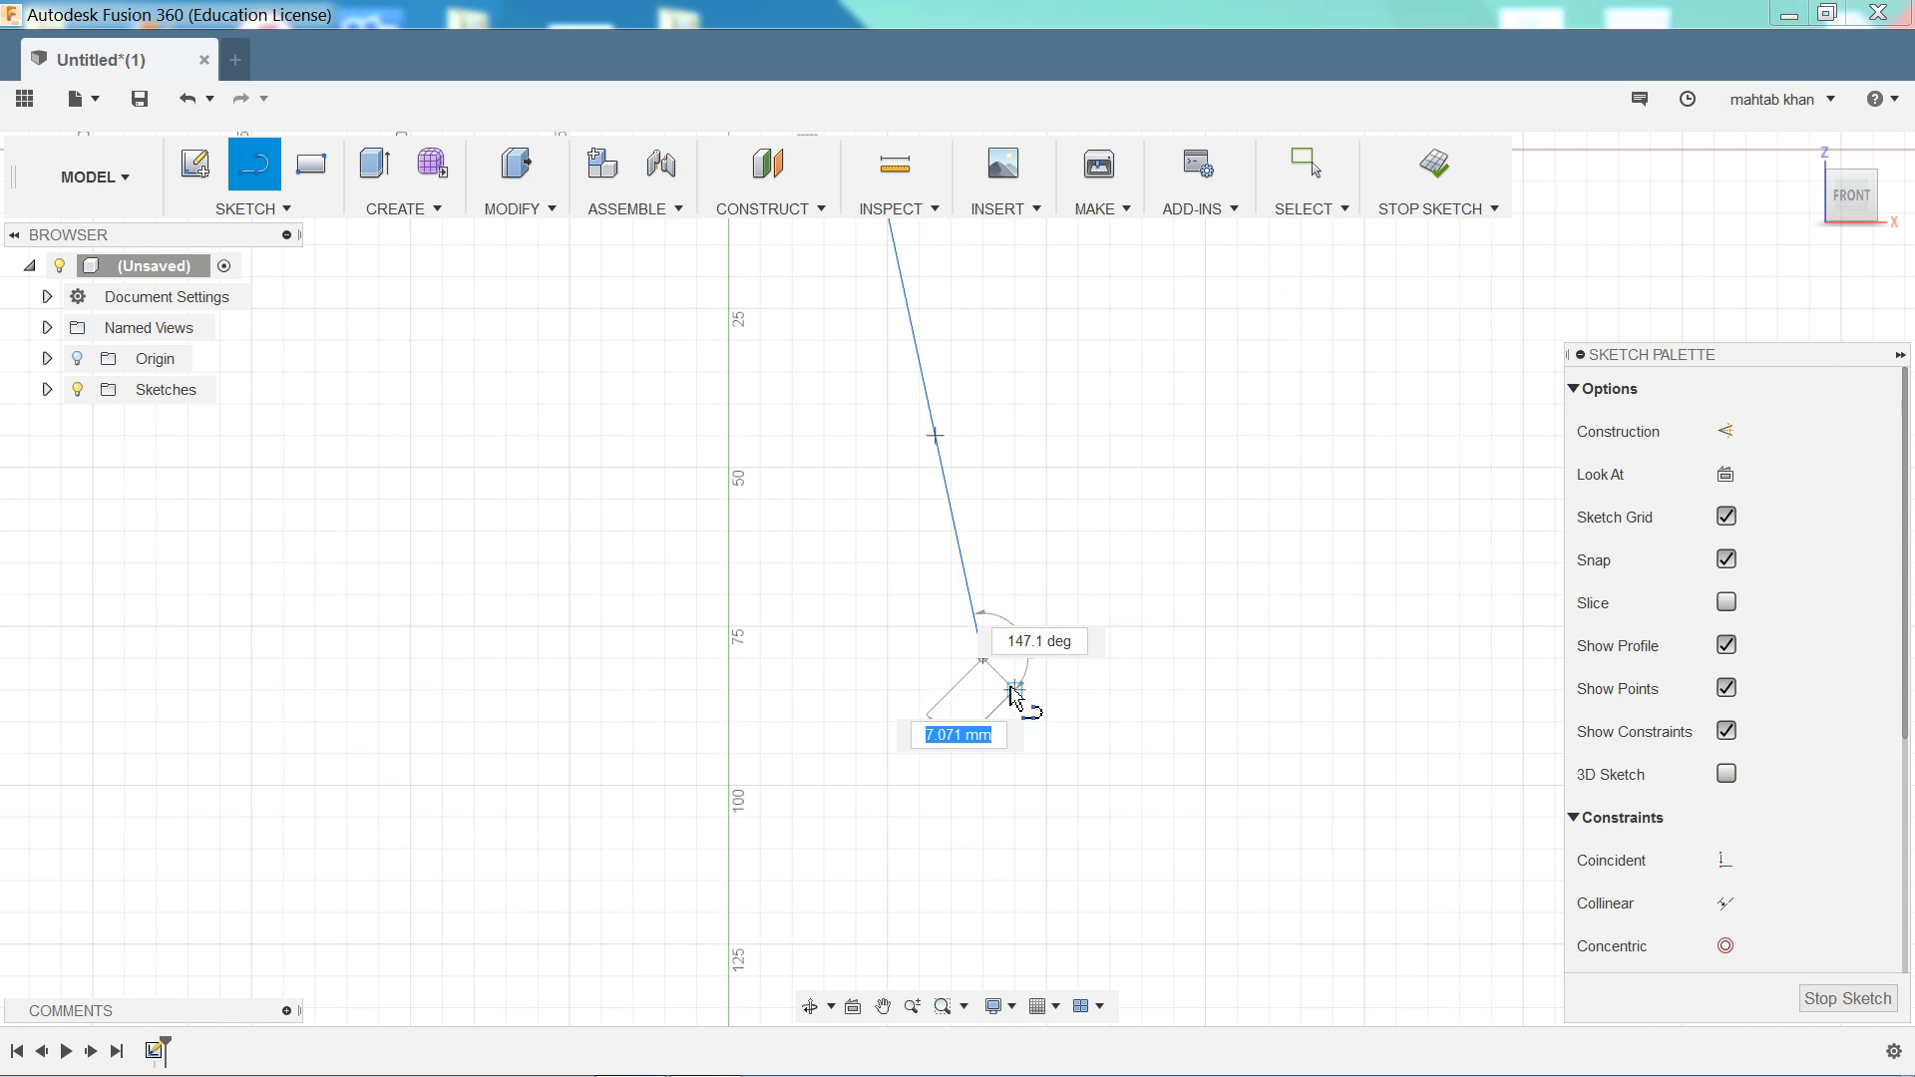
mouse_move(983, 659)
mouse_down()
mouse_move(1064, 808)
mouse_move(991, 845)
mouse_move(1015, 848)
mouse_move(1004, 860)
mouse_up()
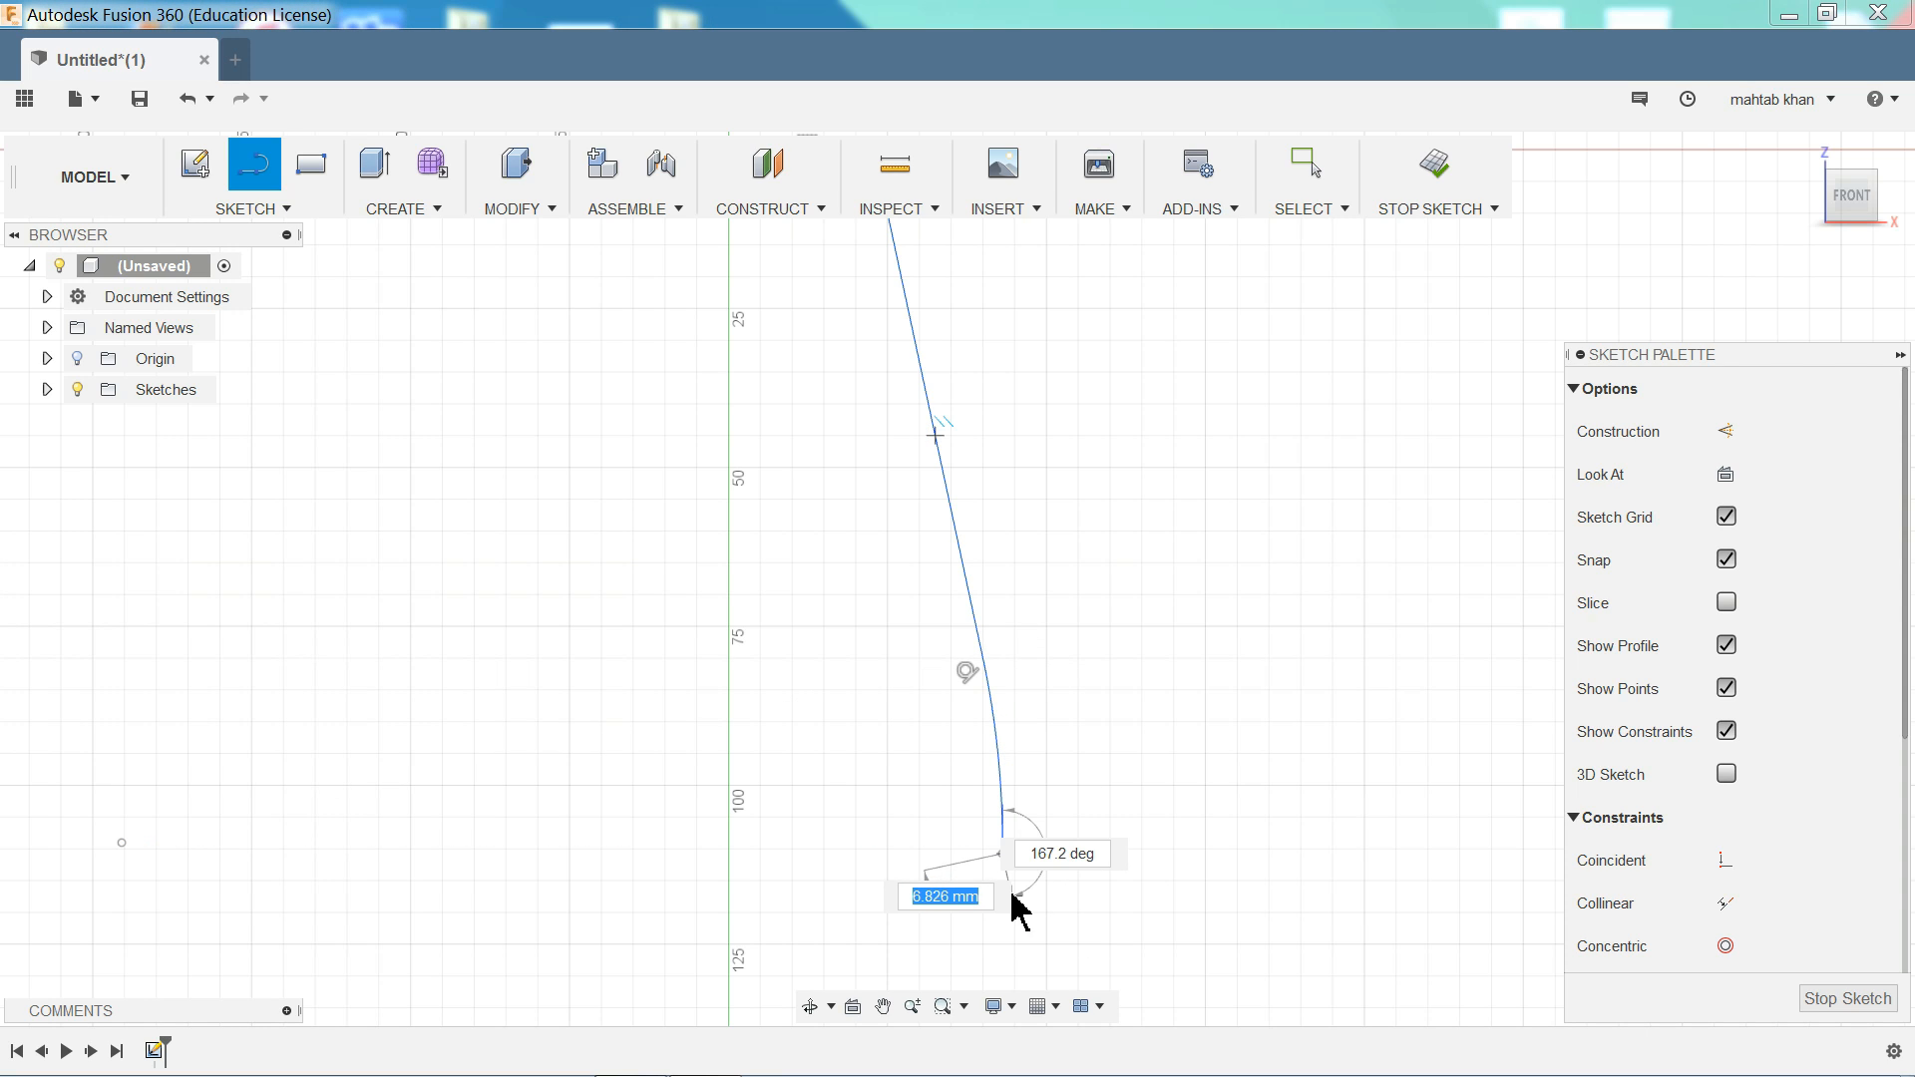
- Draw the vertical side wall about 99 mm long down from the end of the shoulder arc
middle_drag(1012, 888, 1070, 332)
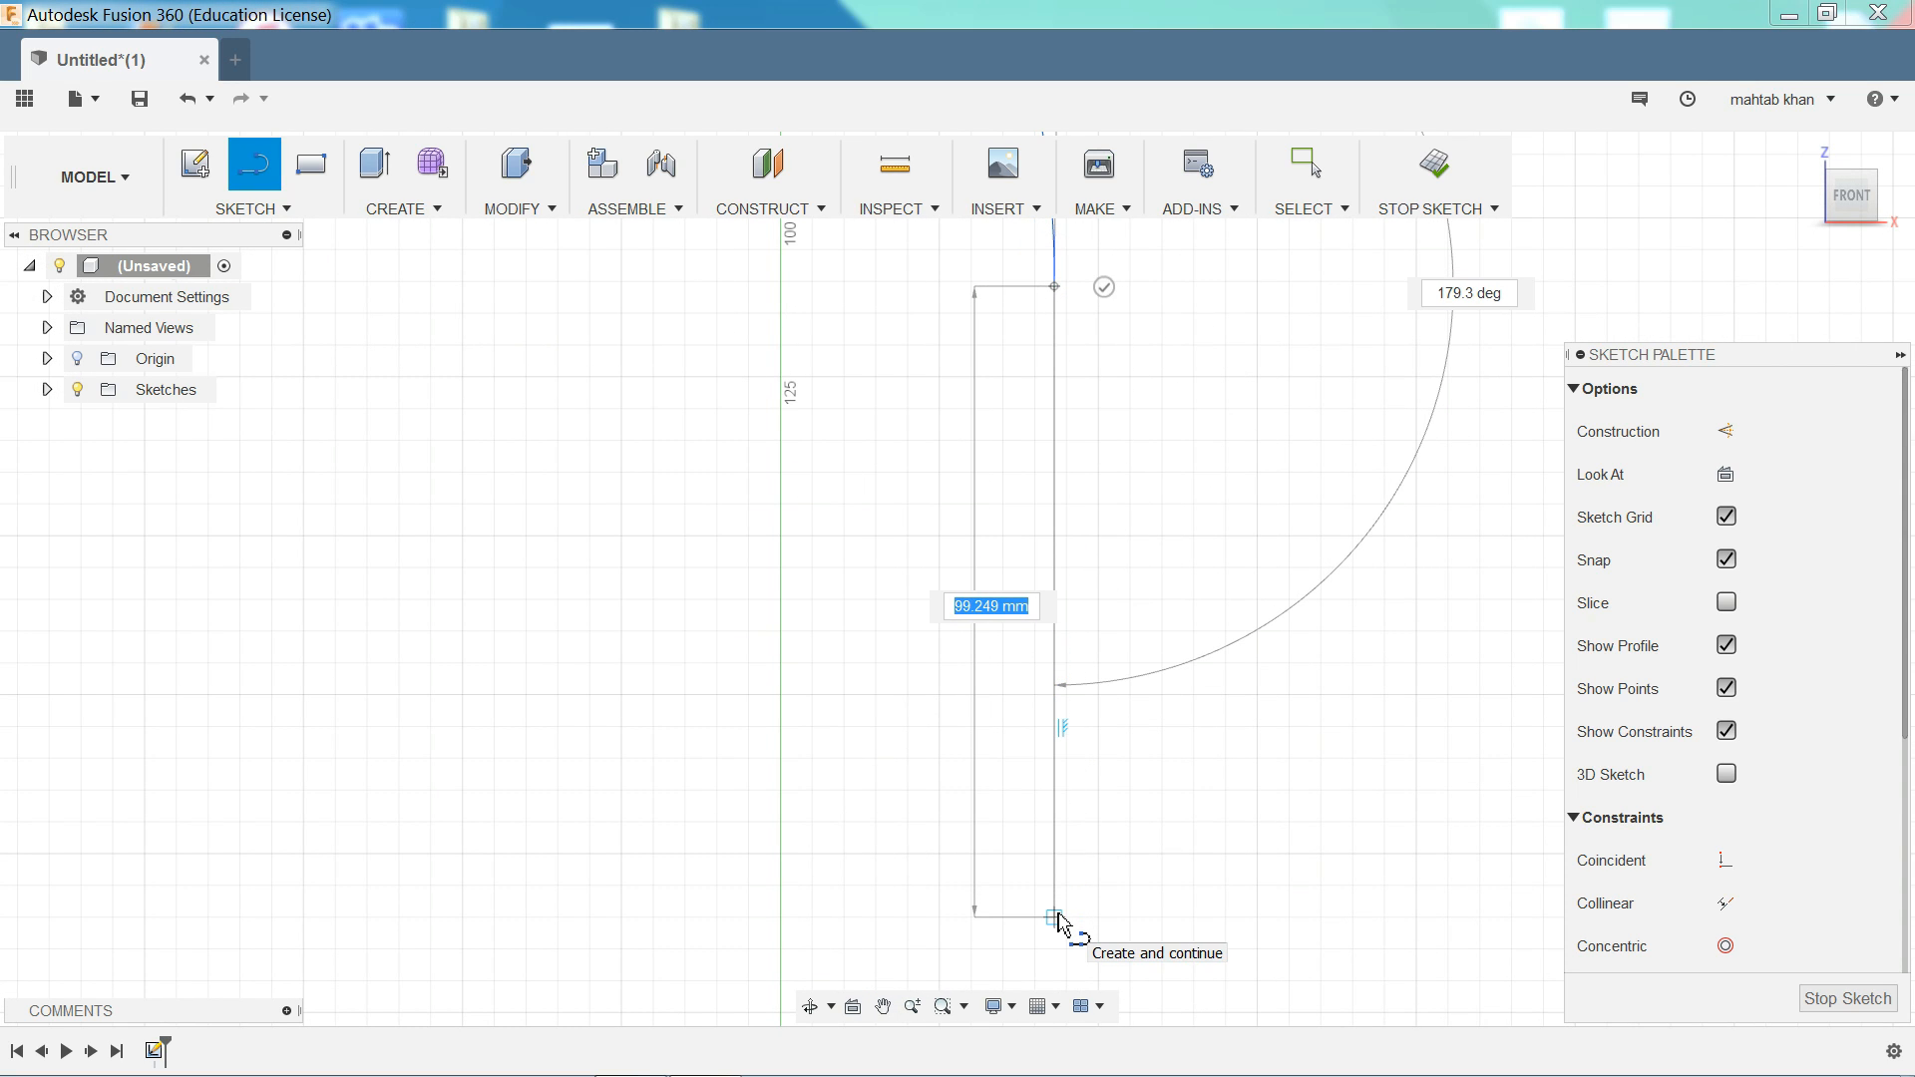
click(1055, 918)
middle_drag(1059, 927, 1062, 639)
- Add a tangent corner arc below the side wall and a horizontal base line ending on the vertical axis, and finish the line chain
drag(1050, 572, 1029, 688)
scroll(1030, 687, up, 2)
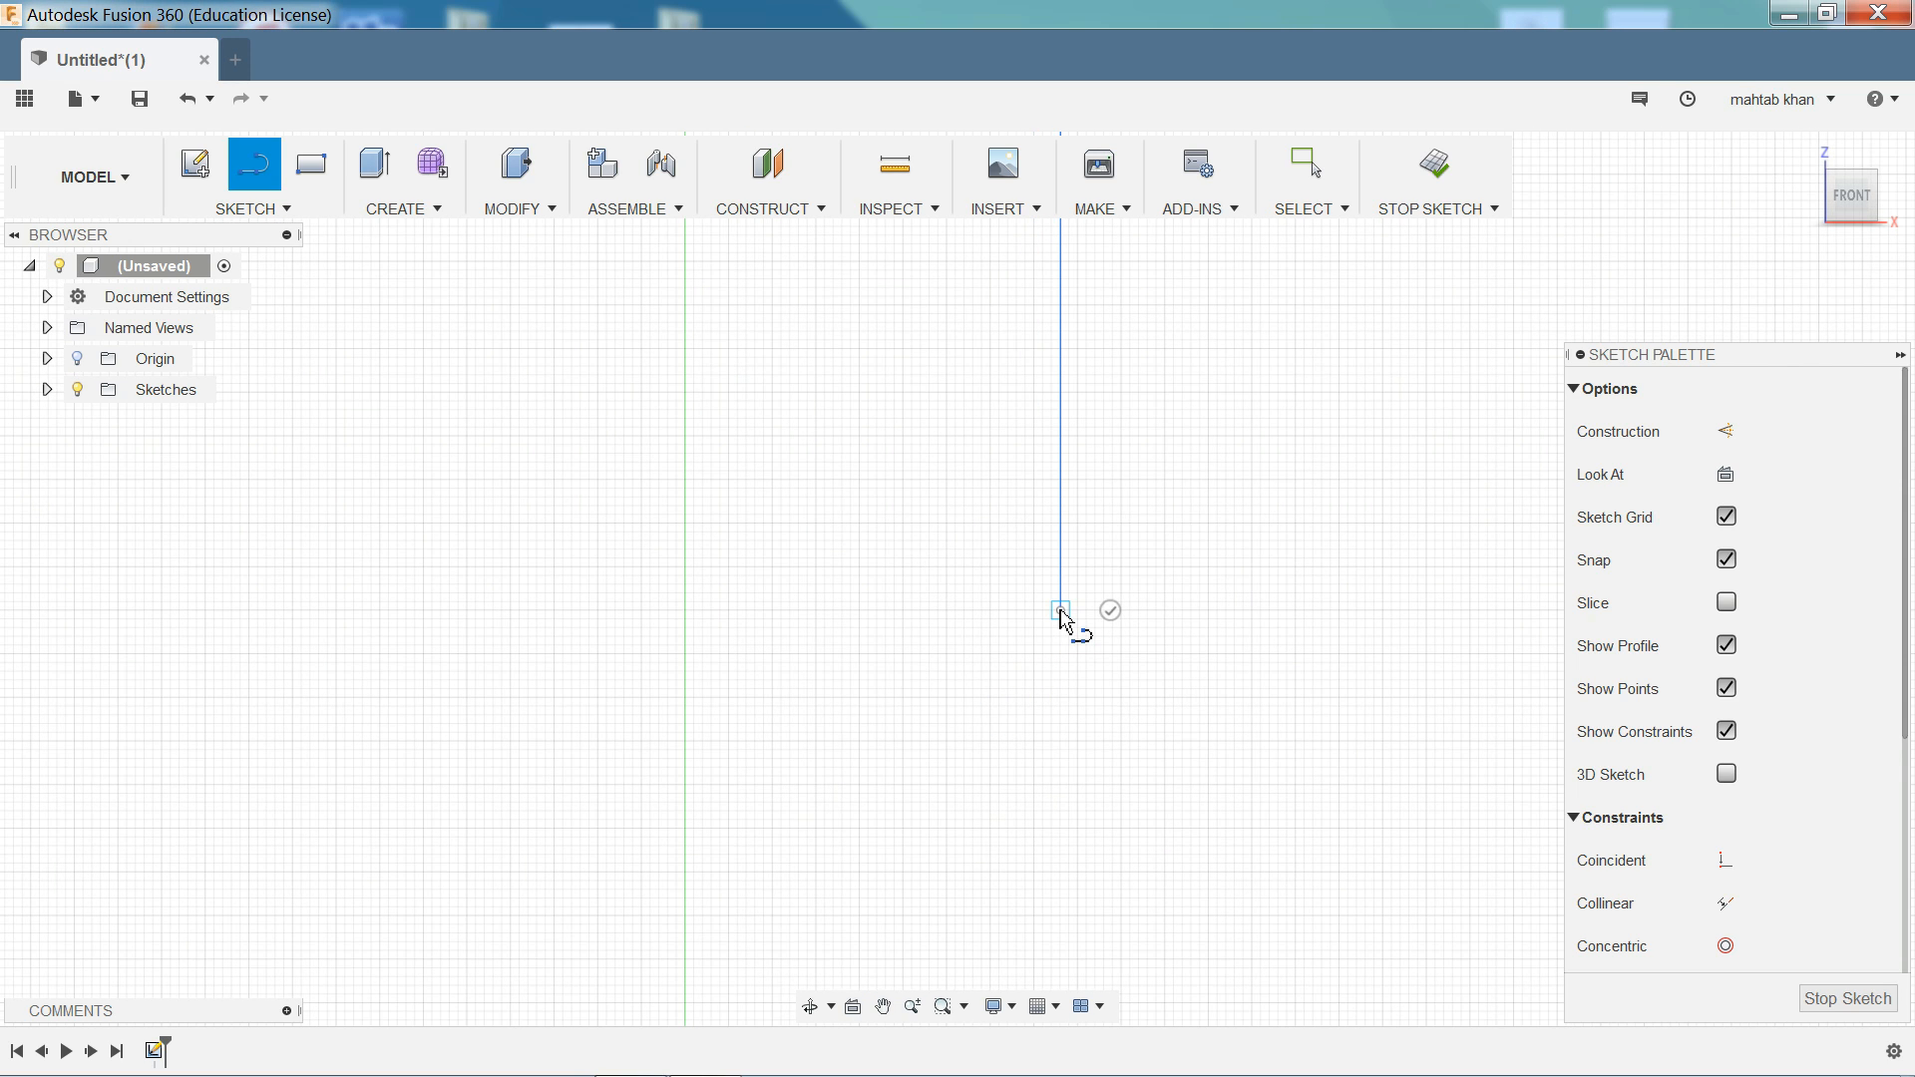
drag(1063, 618, 695, 706)
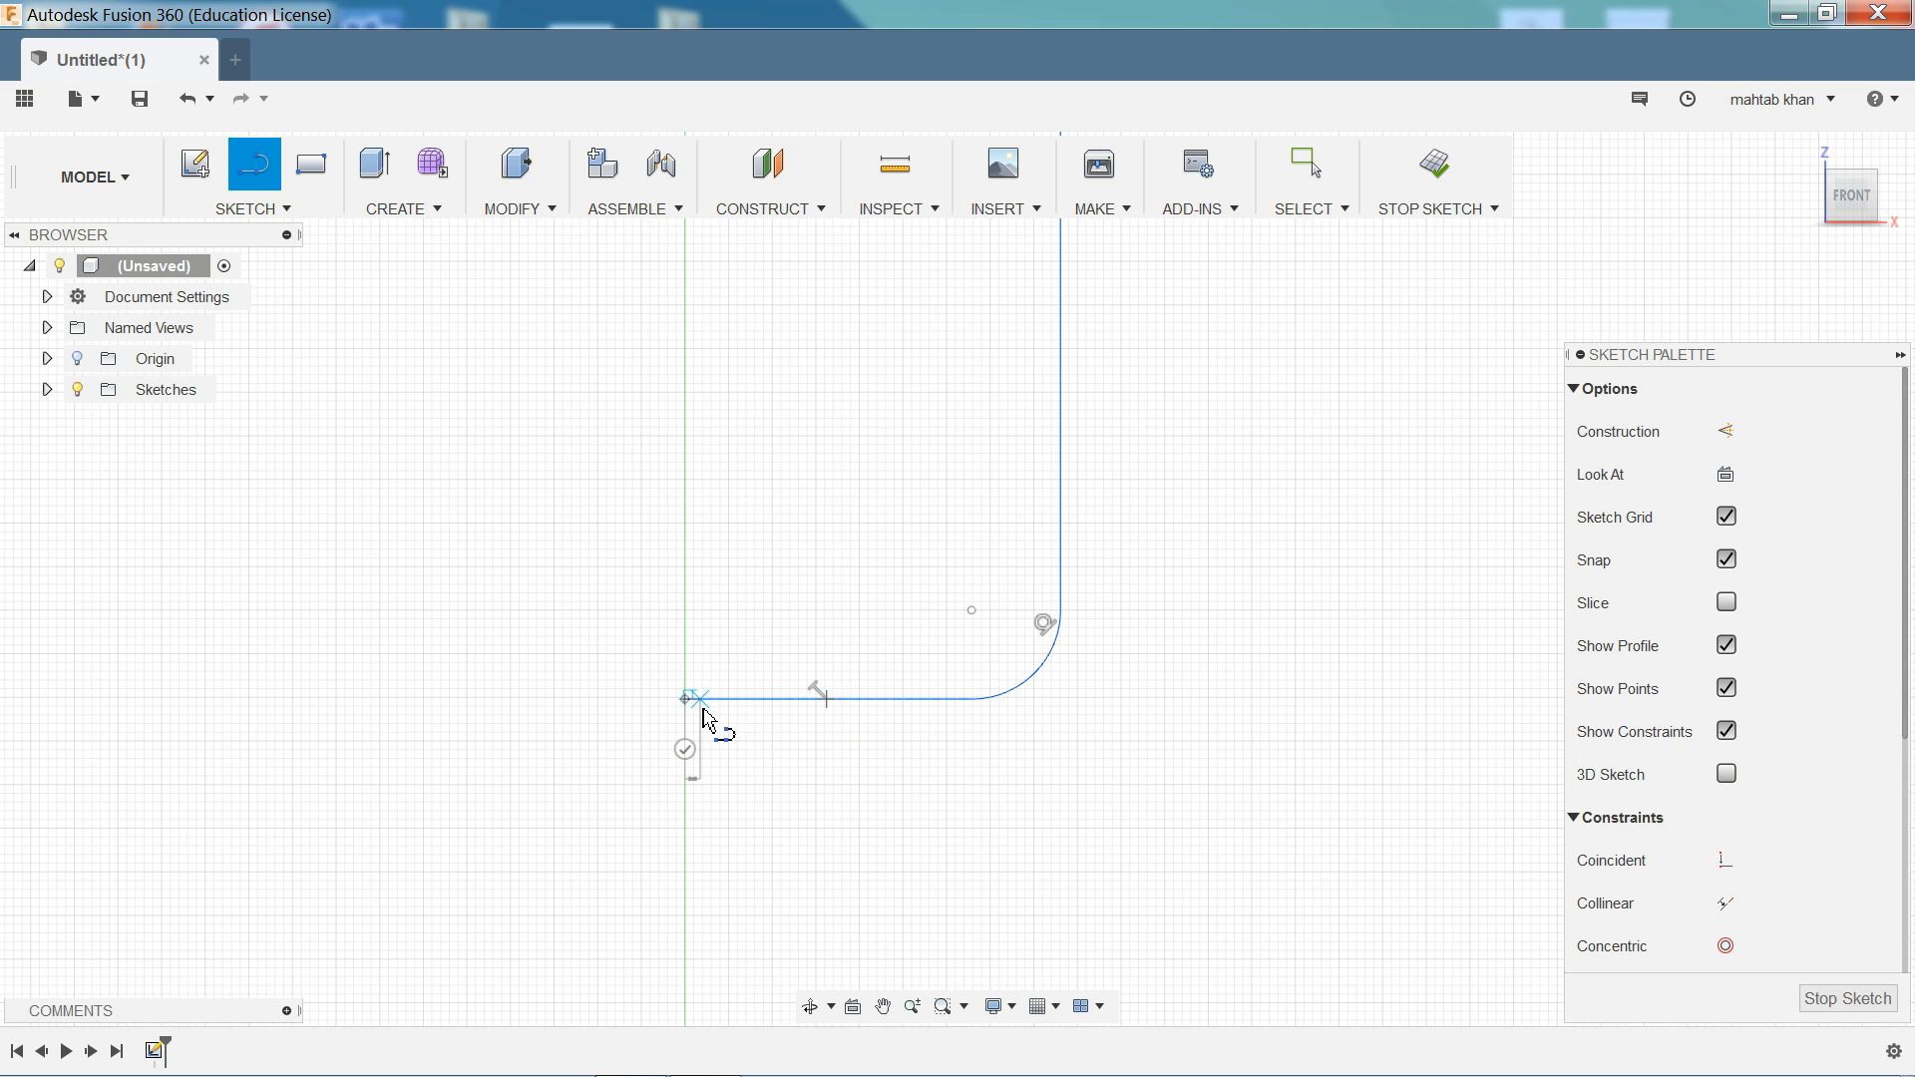
right_click(763, 733)
click(860, 763)
scroll(1098, 648, down, 5)
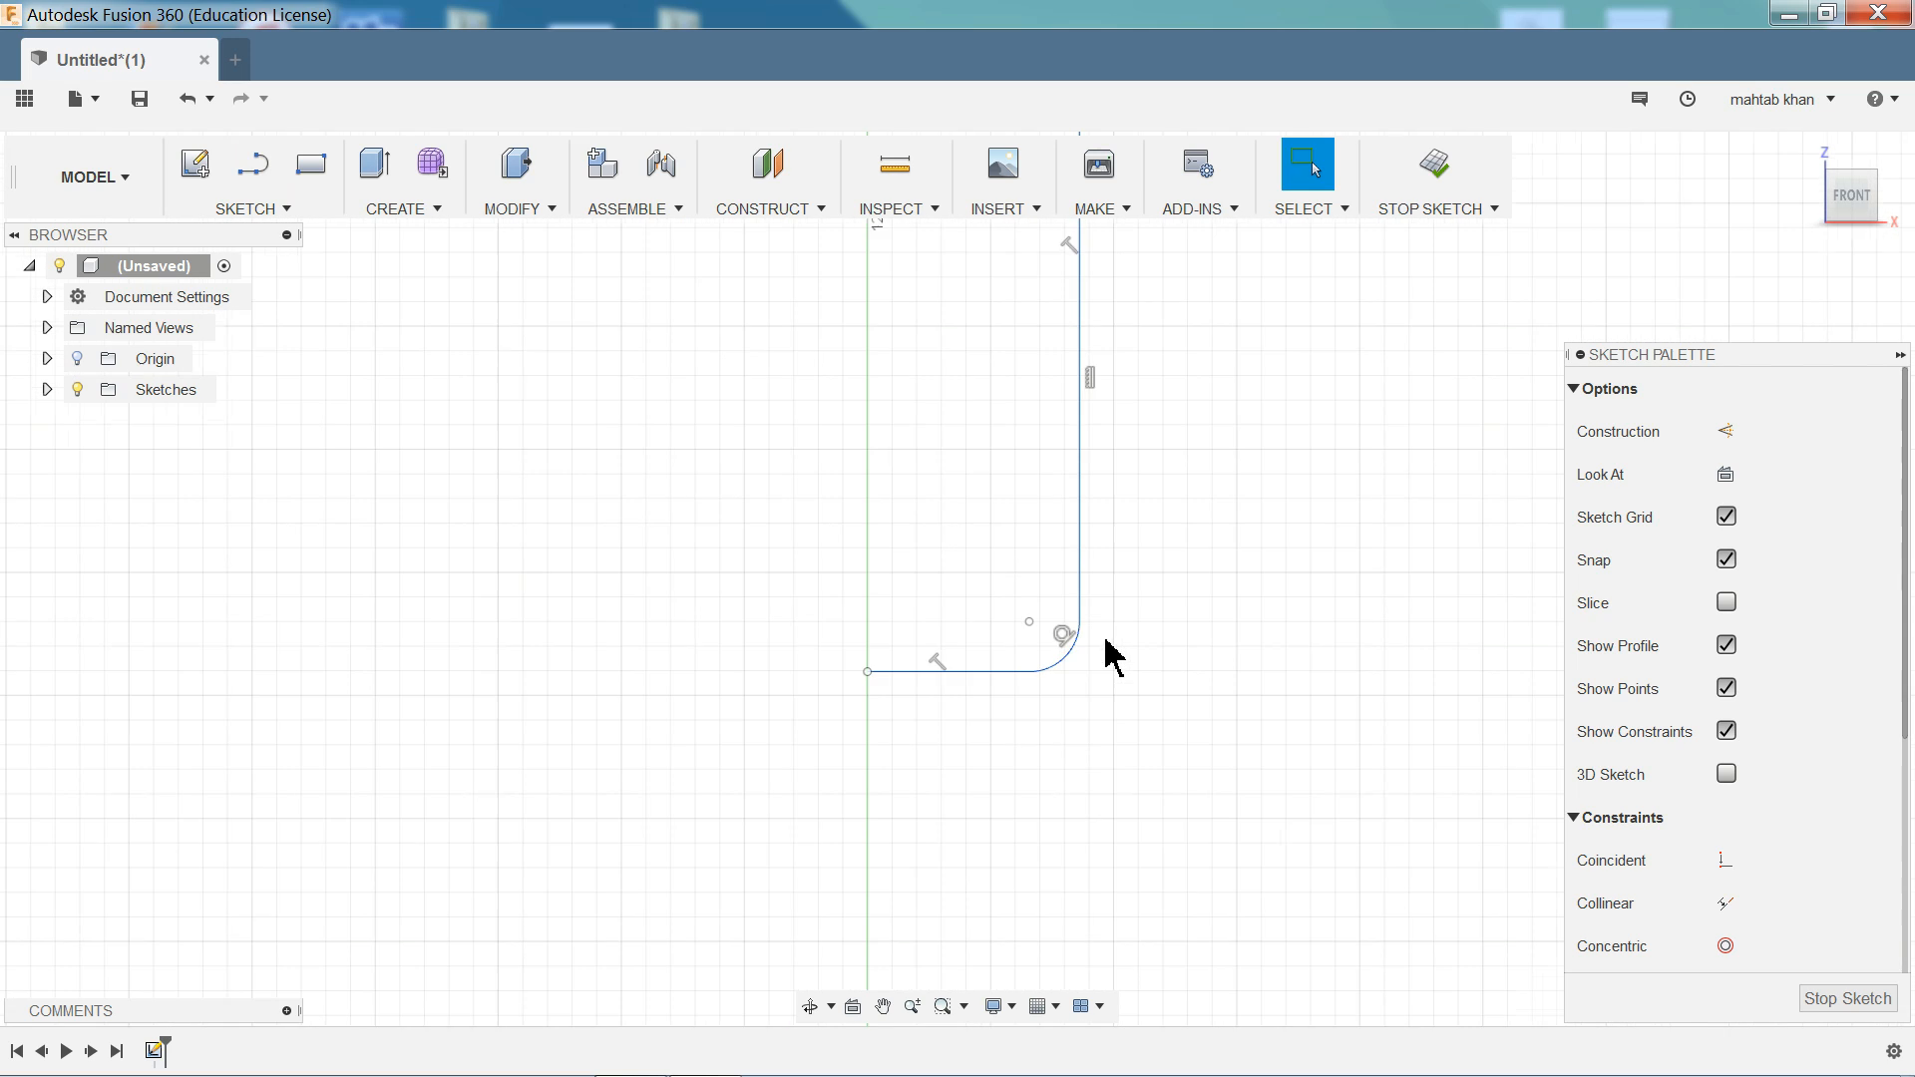
- Dimension the bottle profile's overall height between the top line and the base line to 157 mm
scroll(1103, 307, down, 2)
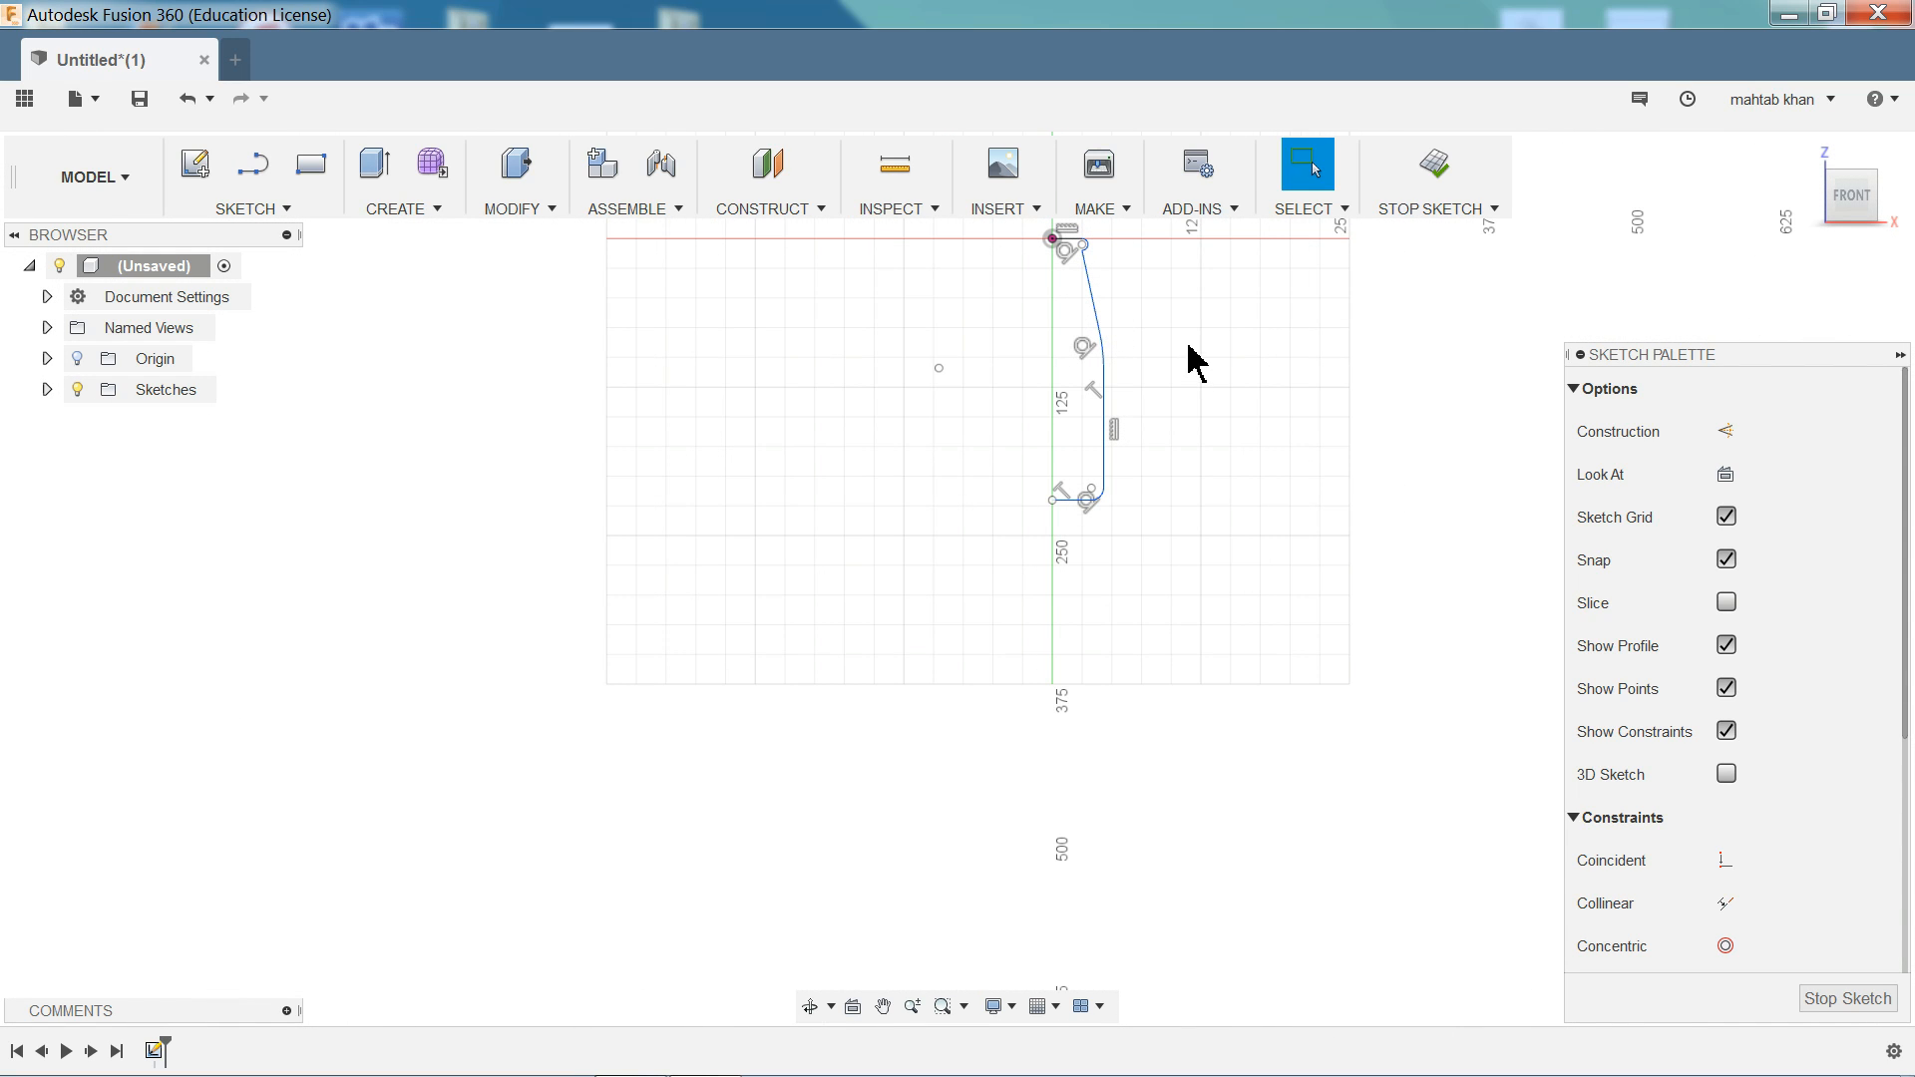
middle_drag(1163, 493, 1129, 682)
scroll(1107, 594, up, 6)
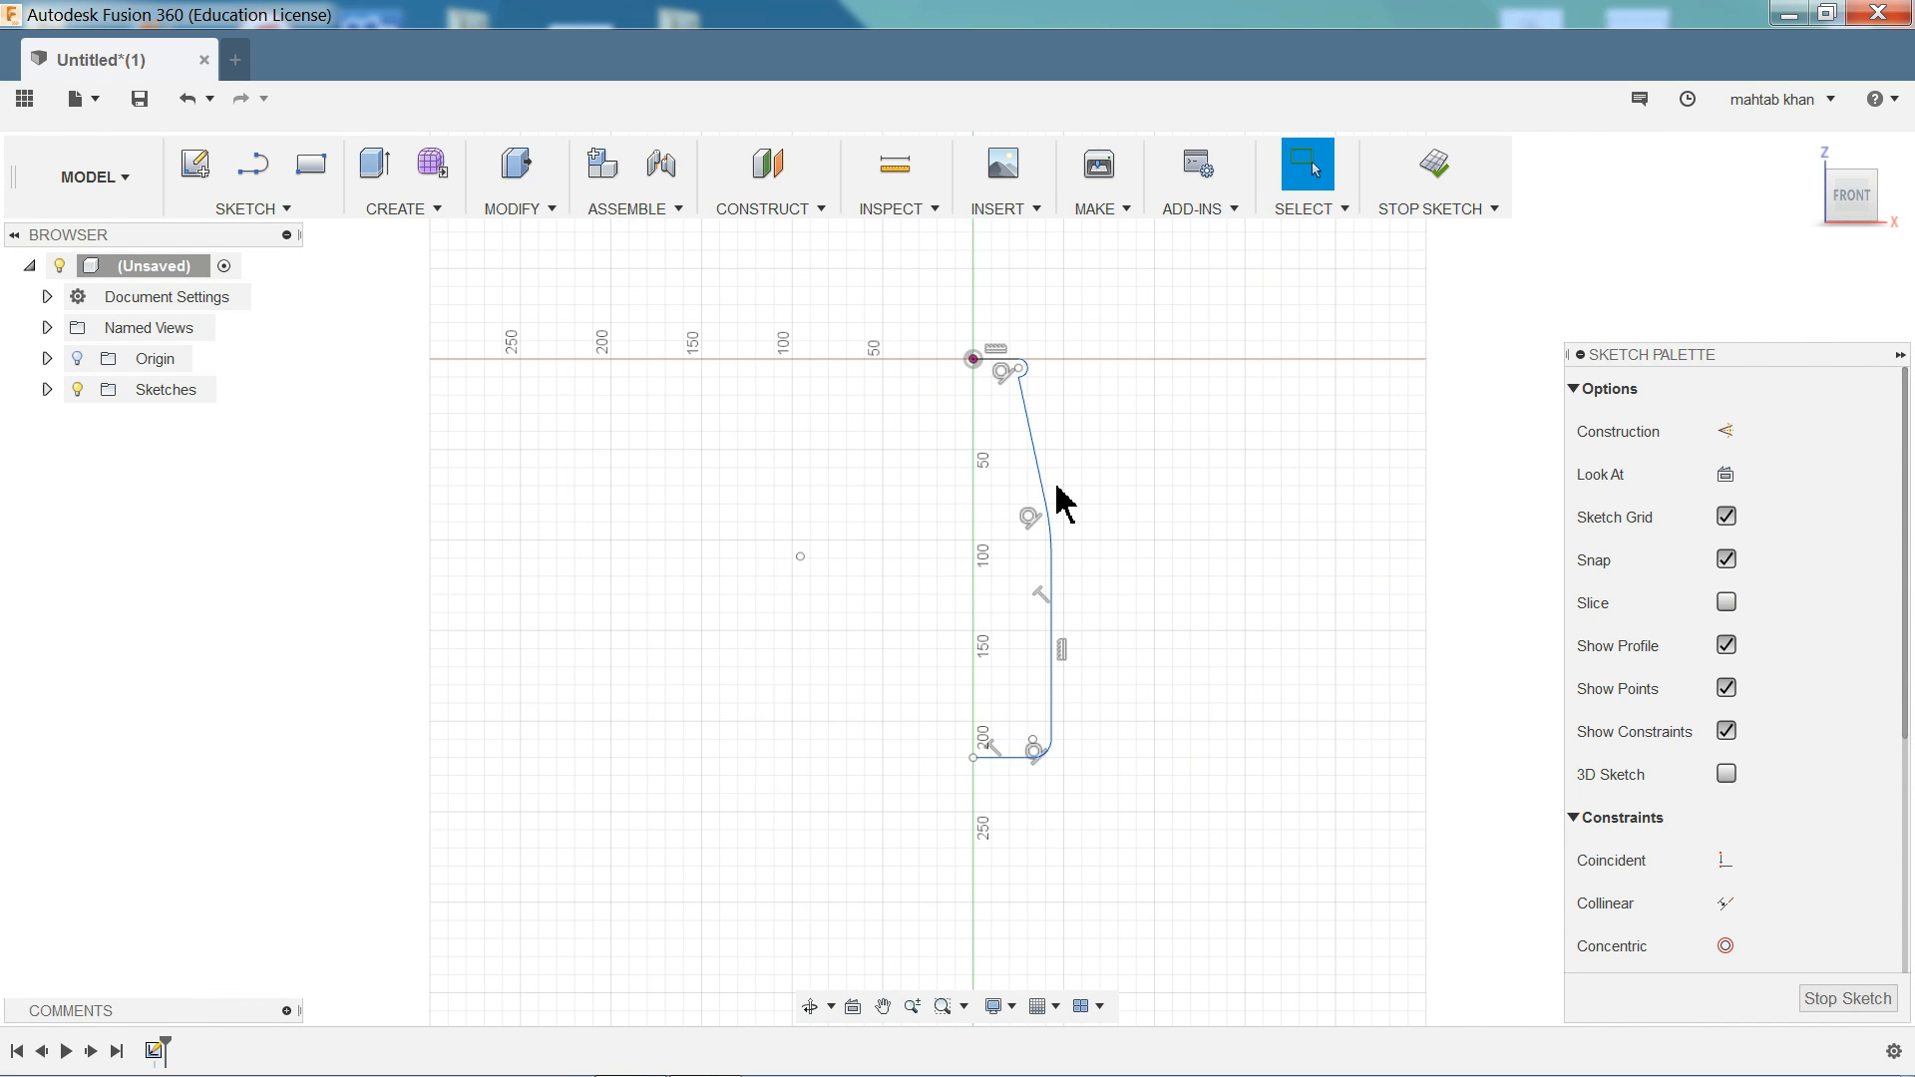
click(284, 209)
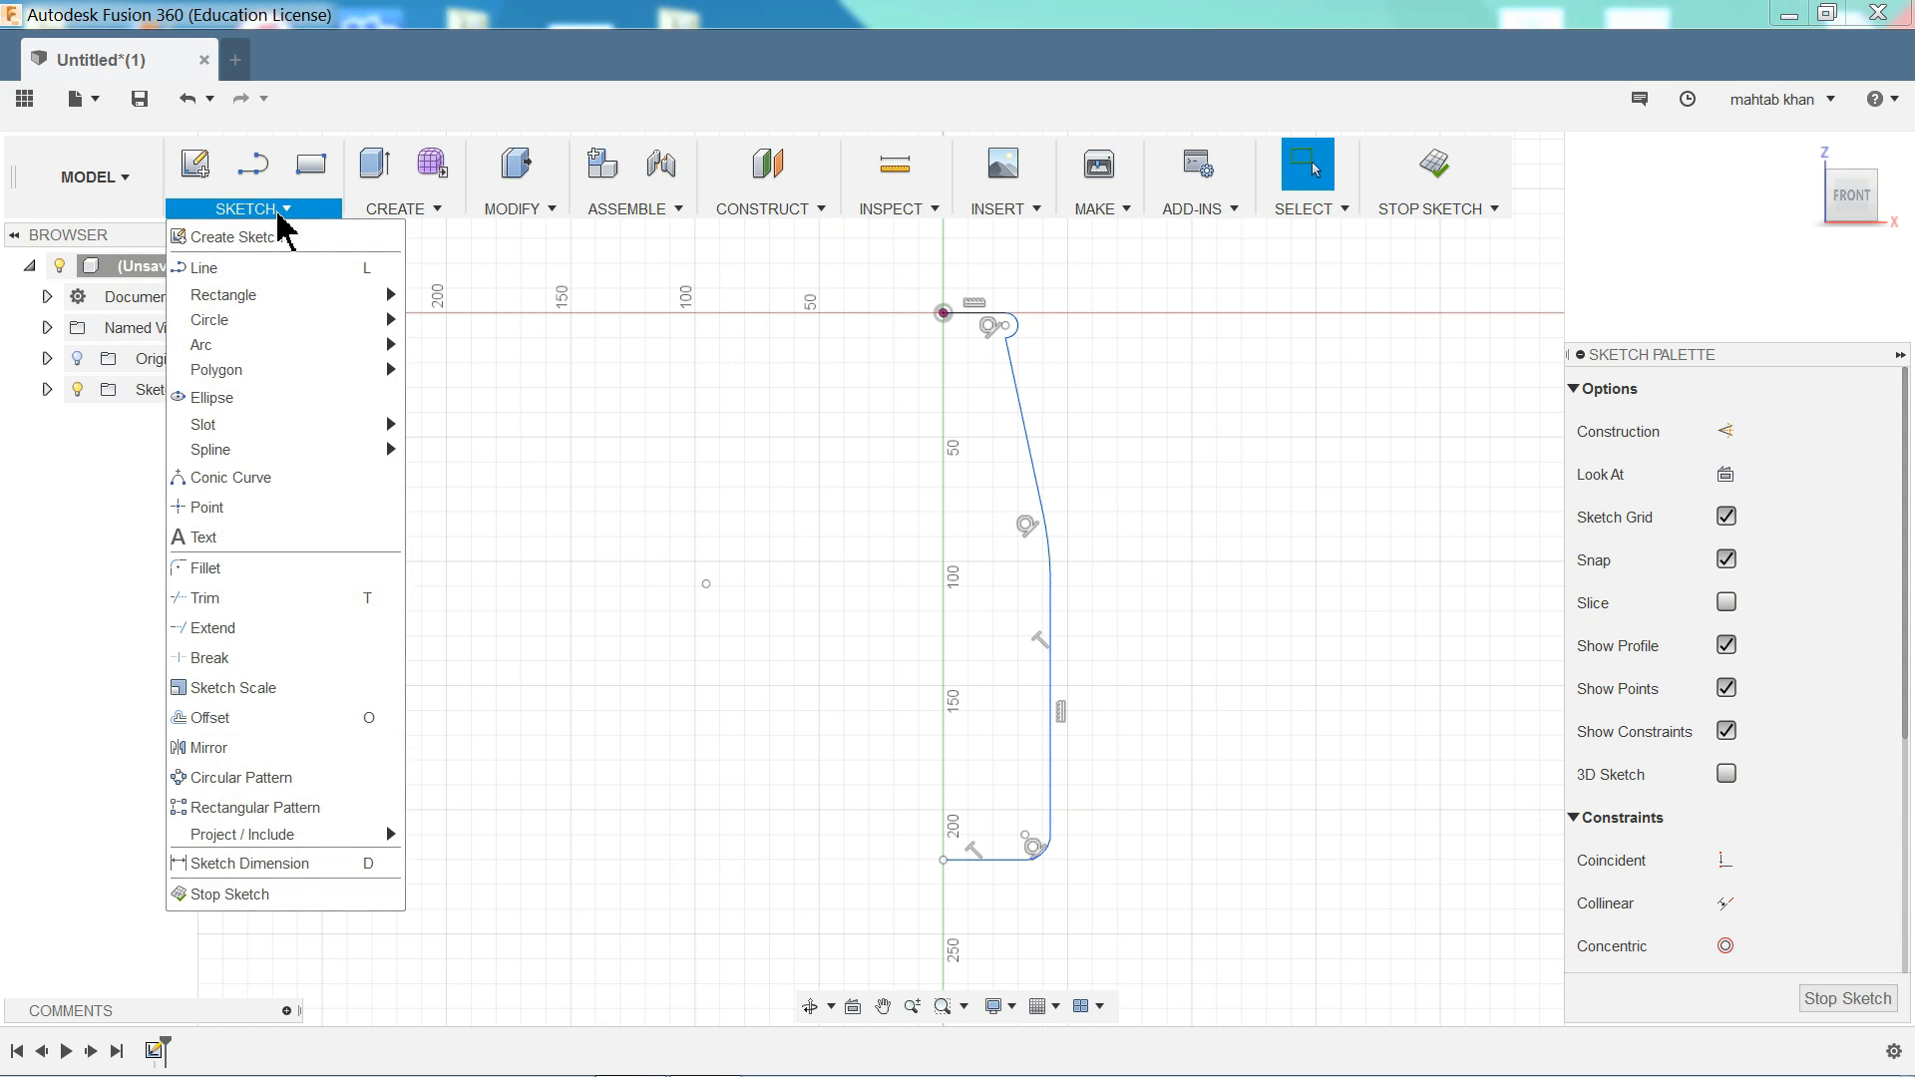
click(249, 864)
click(965, 314)
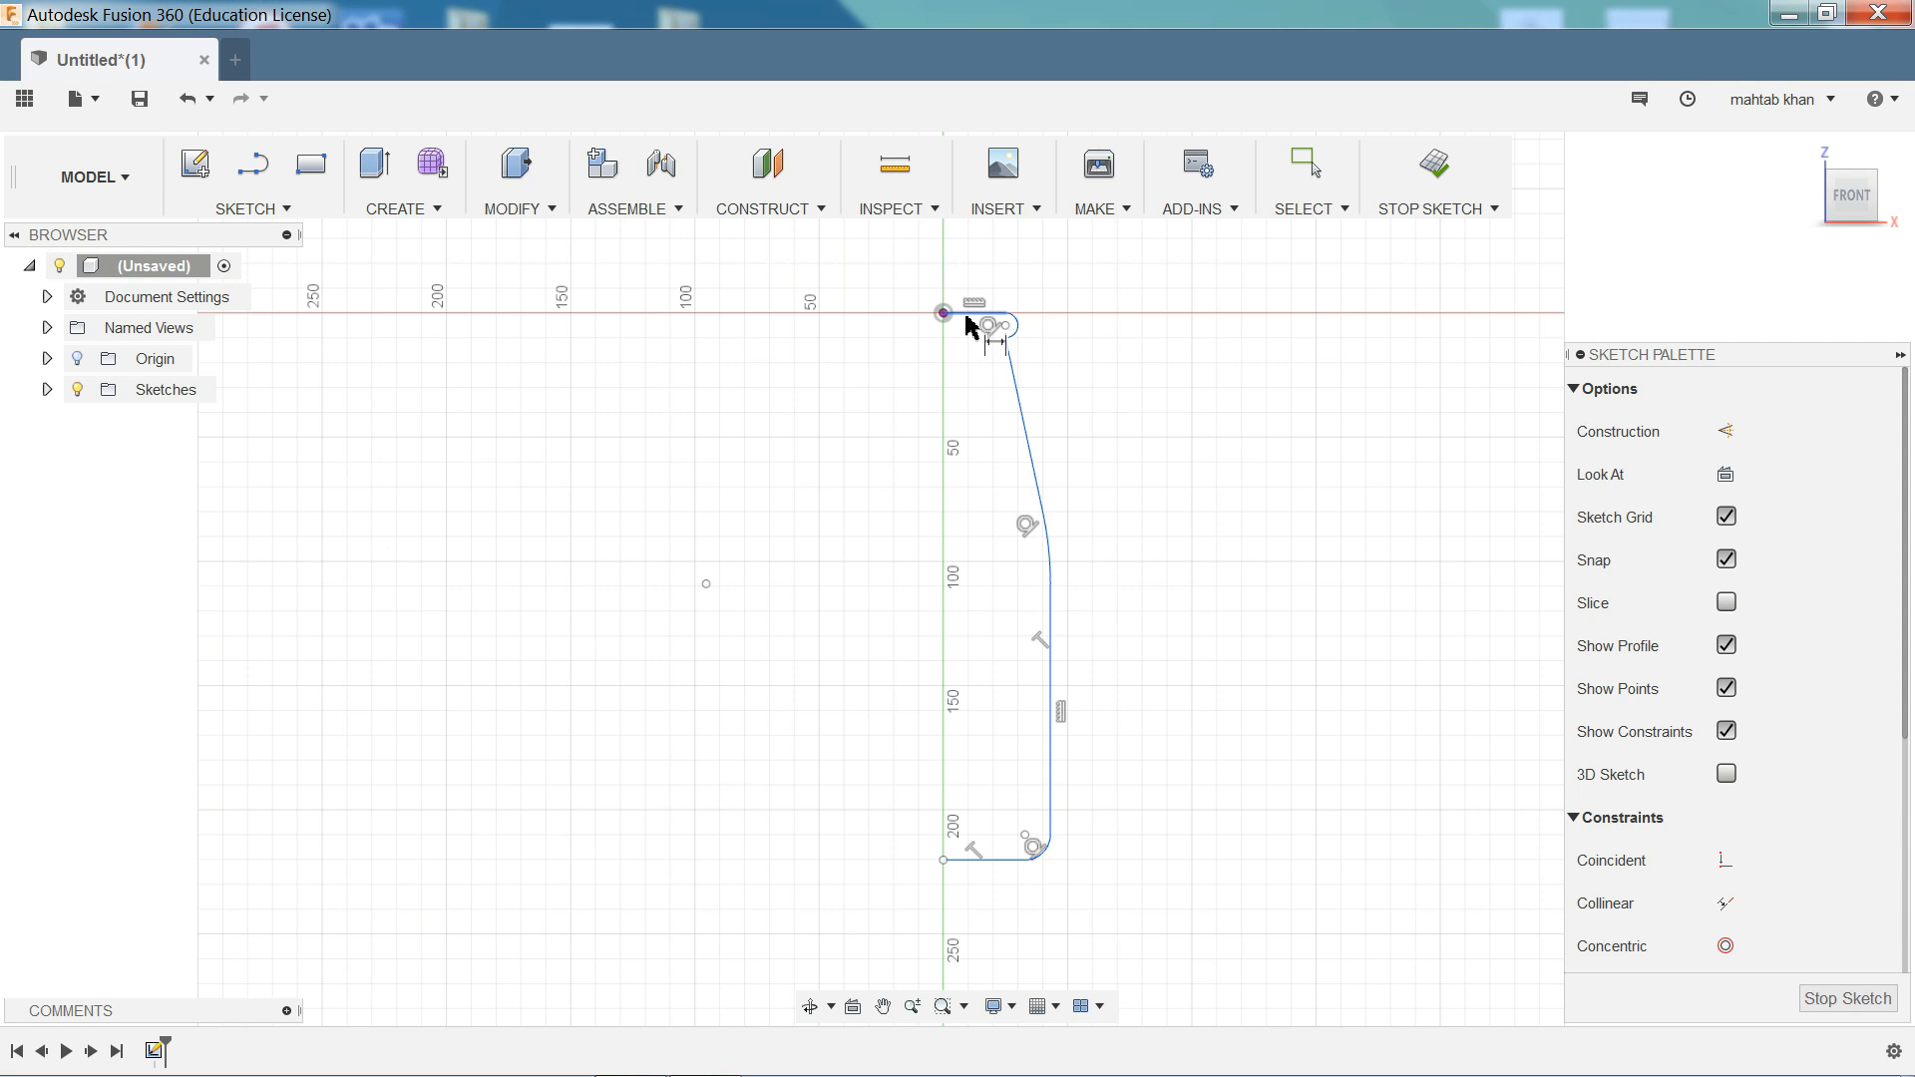
click(970, 859)
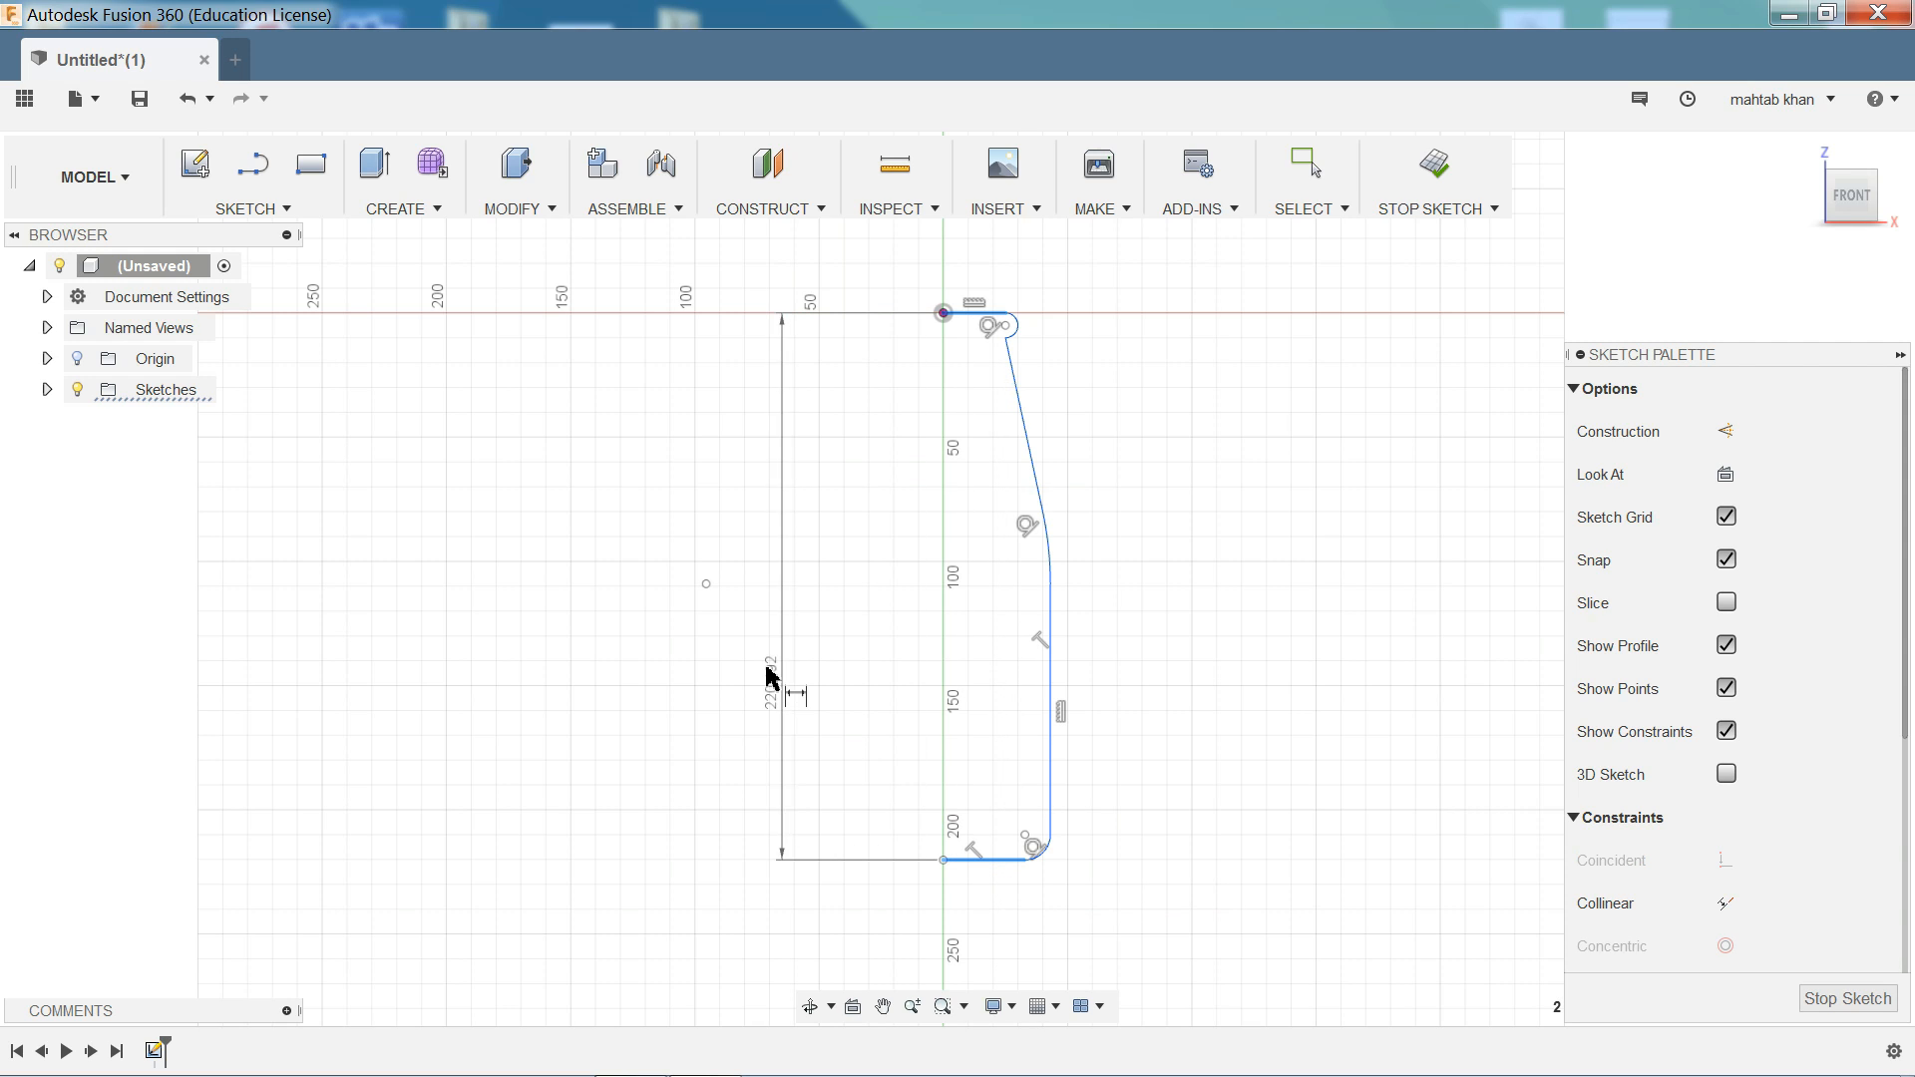
click(742, 631)
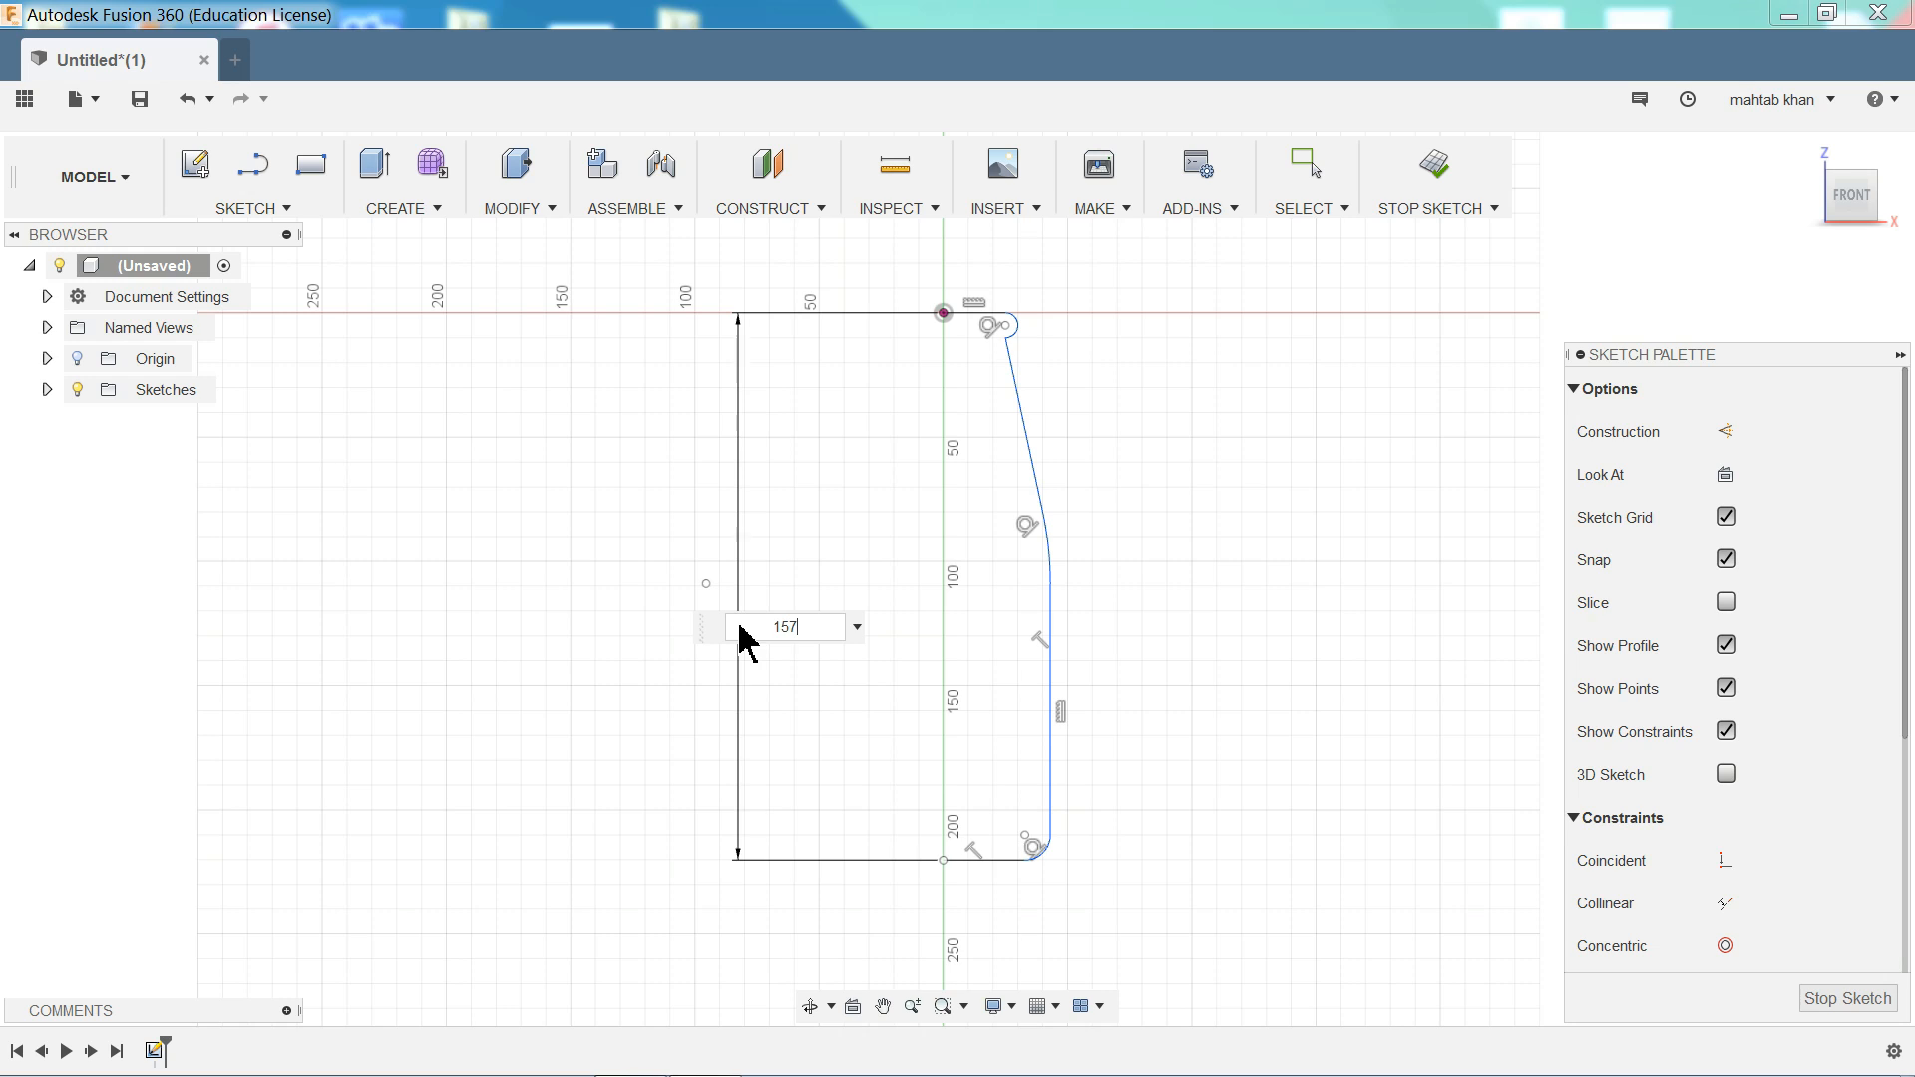
key(Return)
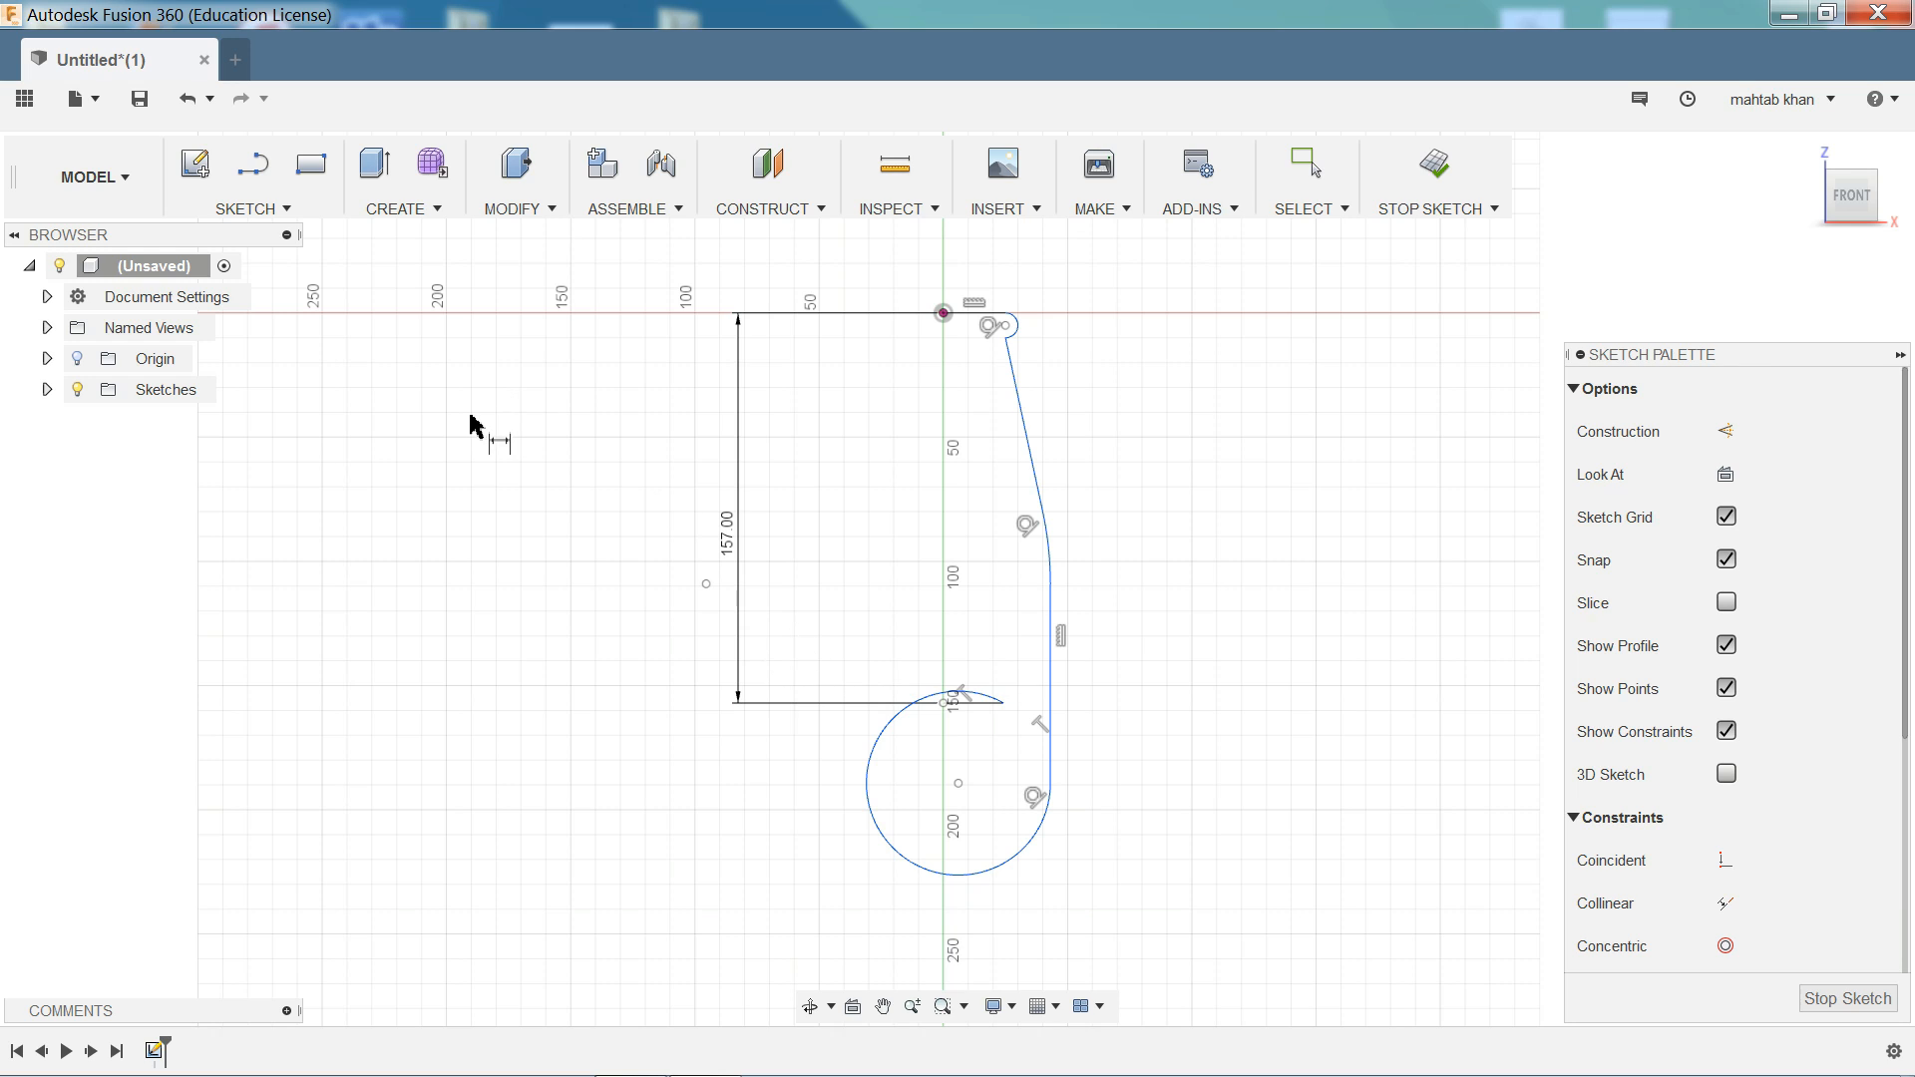
key(Escape)
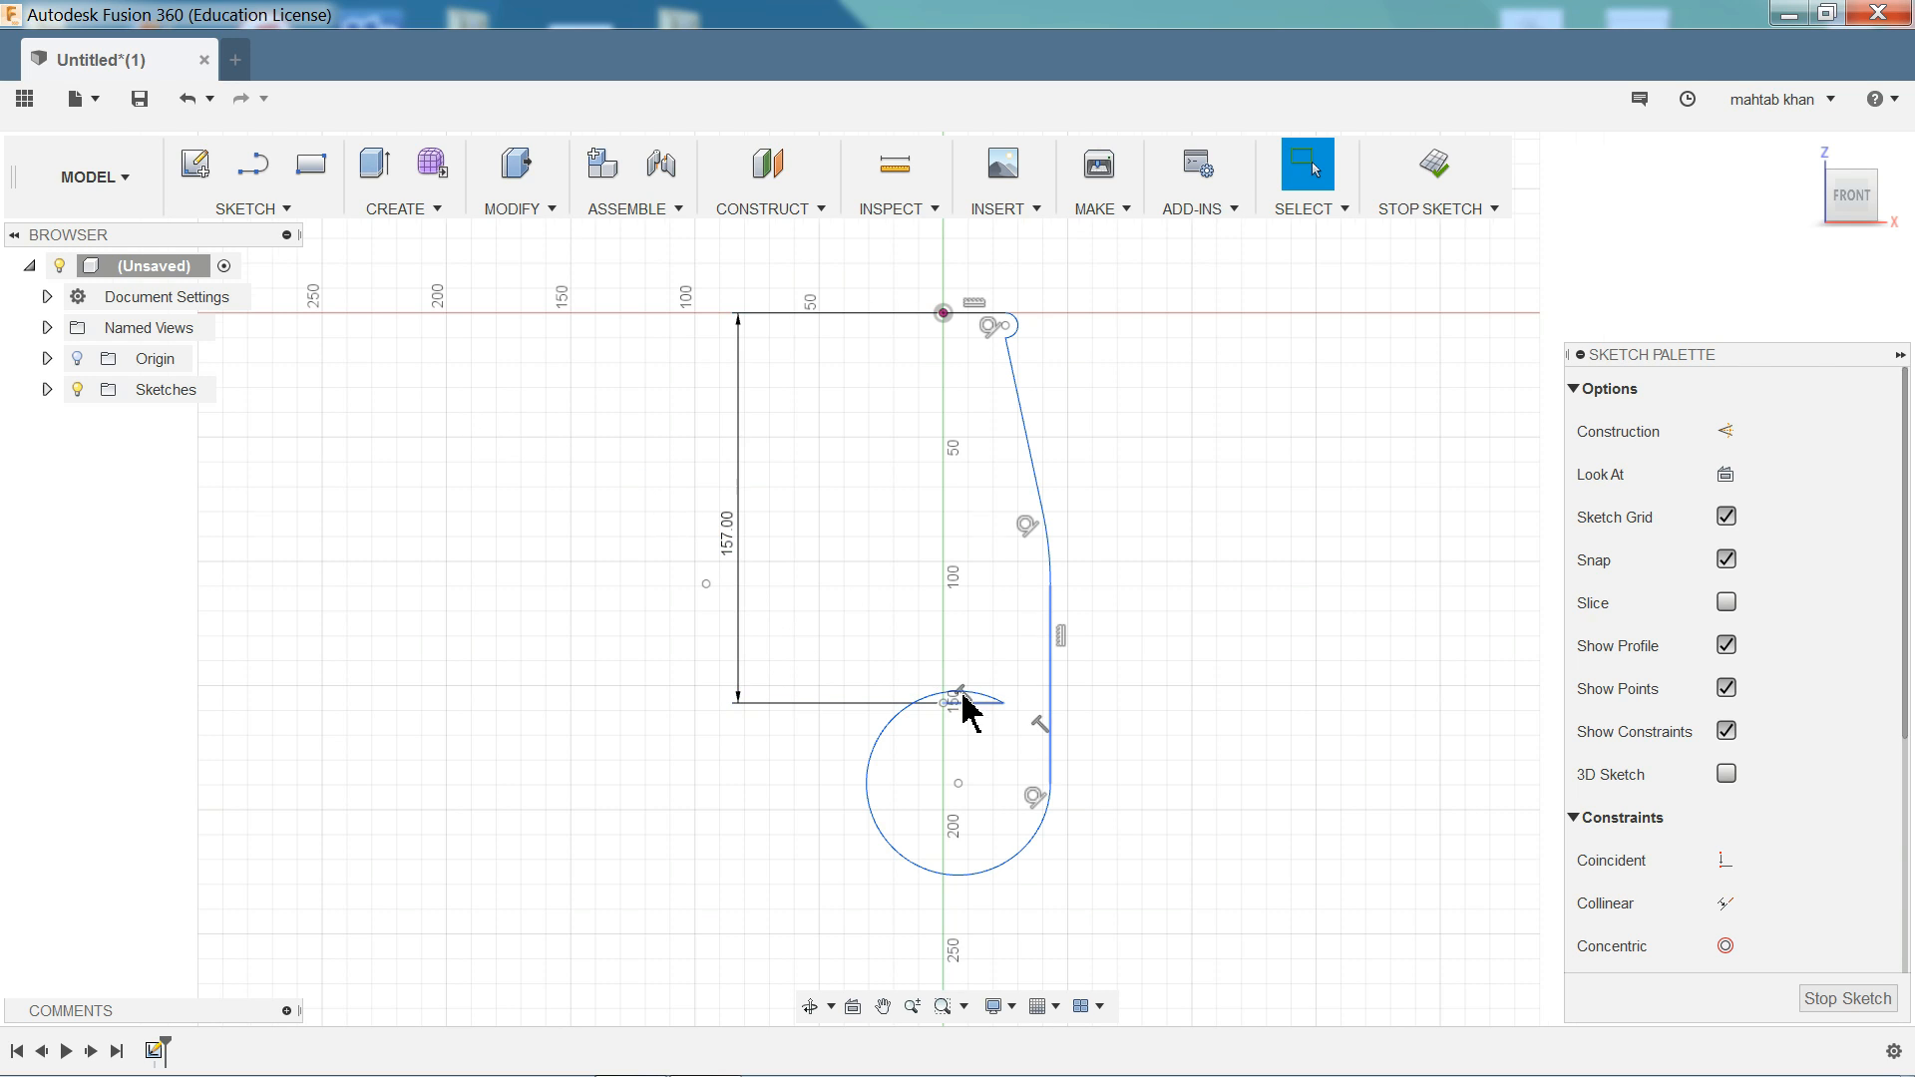
- Shrink and delete the distorted bottom corner arc, and shorten the side wall so it ends just above the base line
scroll(966, 708, up, 3)
mouse_move(884, 932)
mouse_down()
mouse_move(1016, 846)
mouse_move(1077, 662)
mouse_move(1073, 682)
mouse_up()
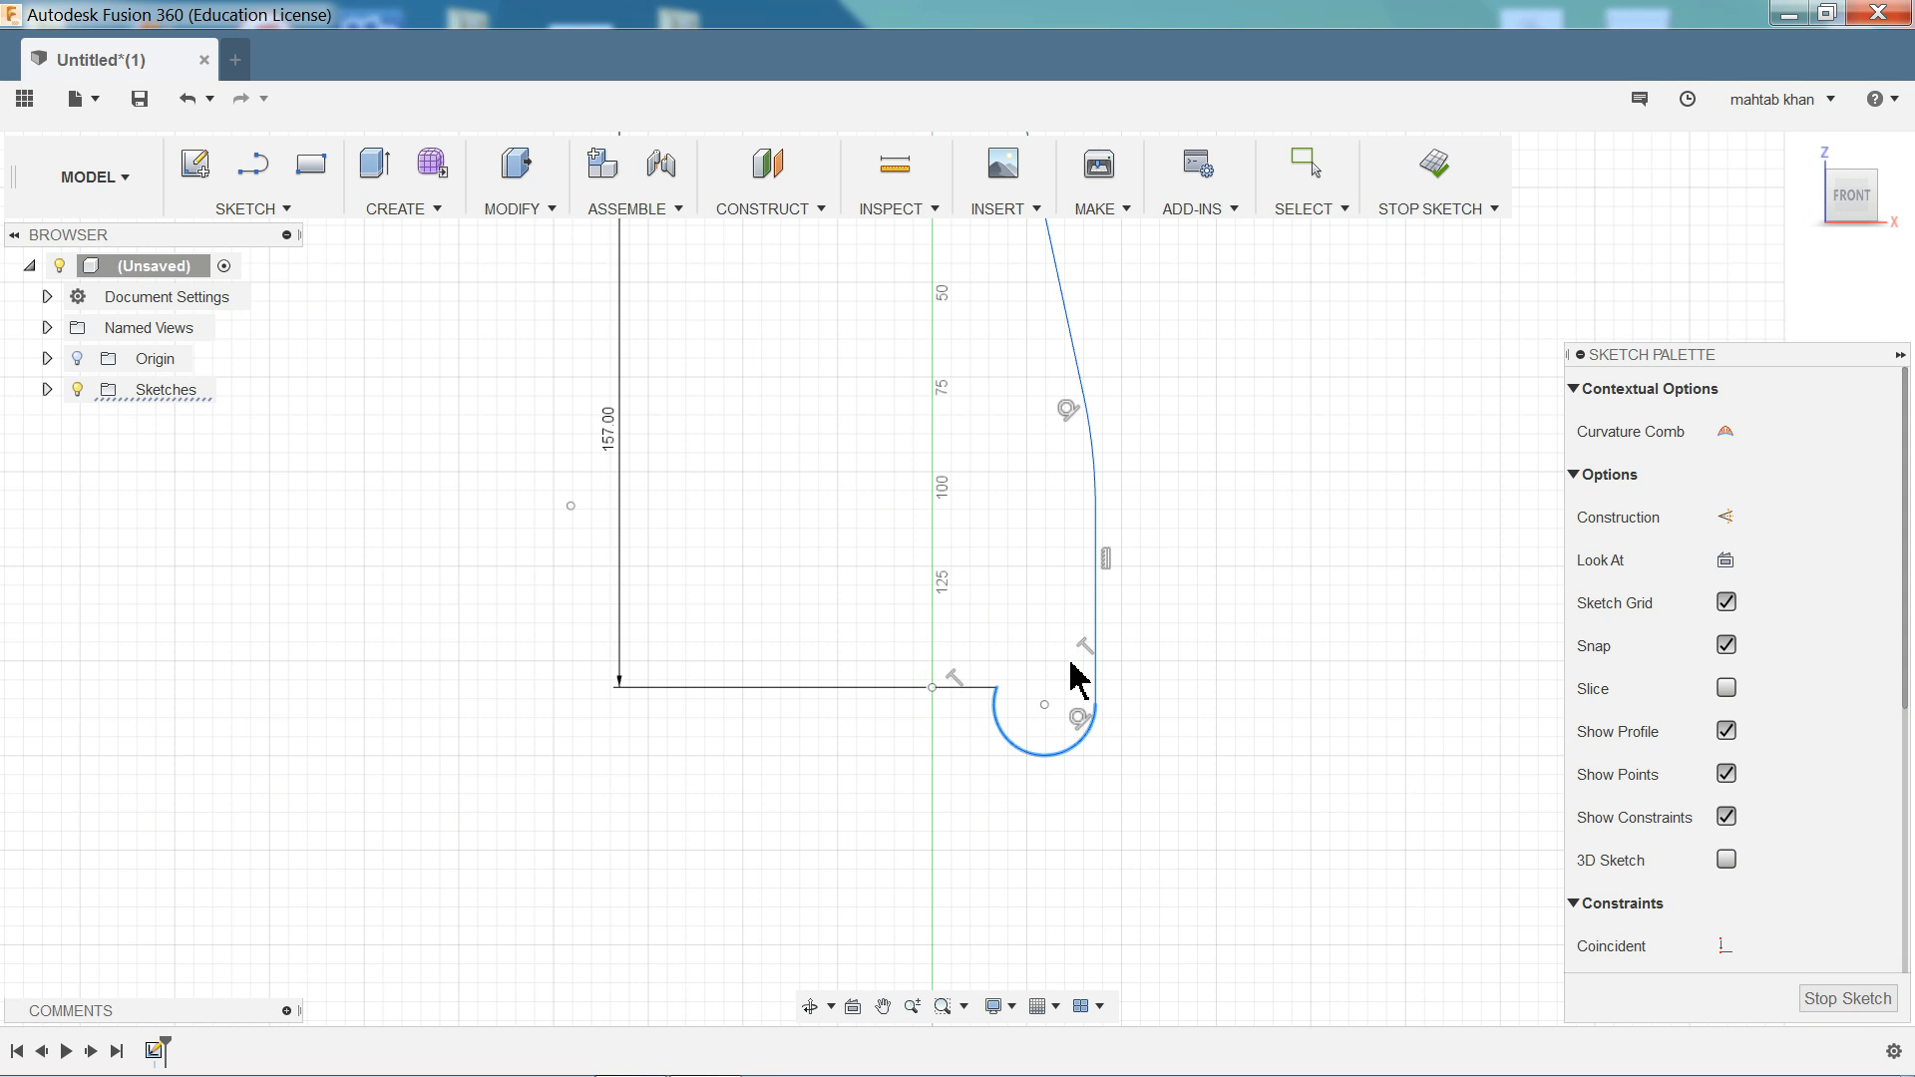
scroll(1059, 658, up, 2)
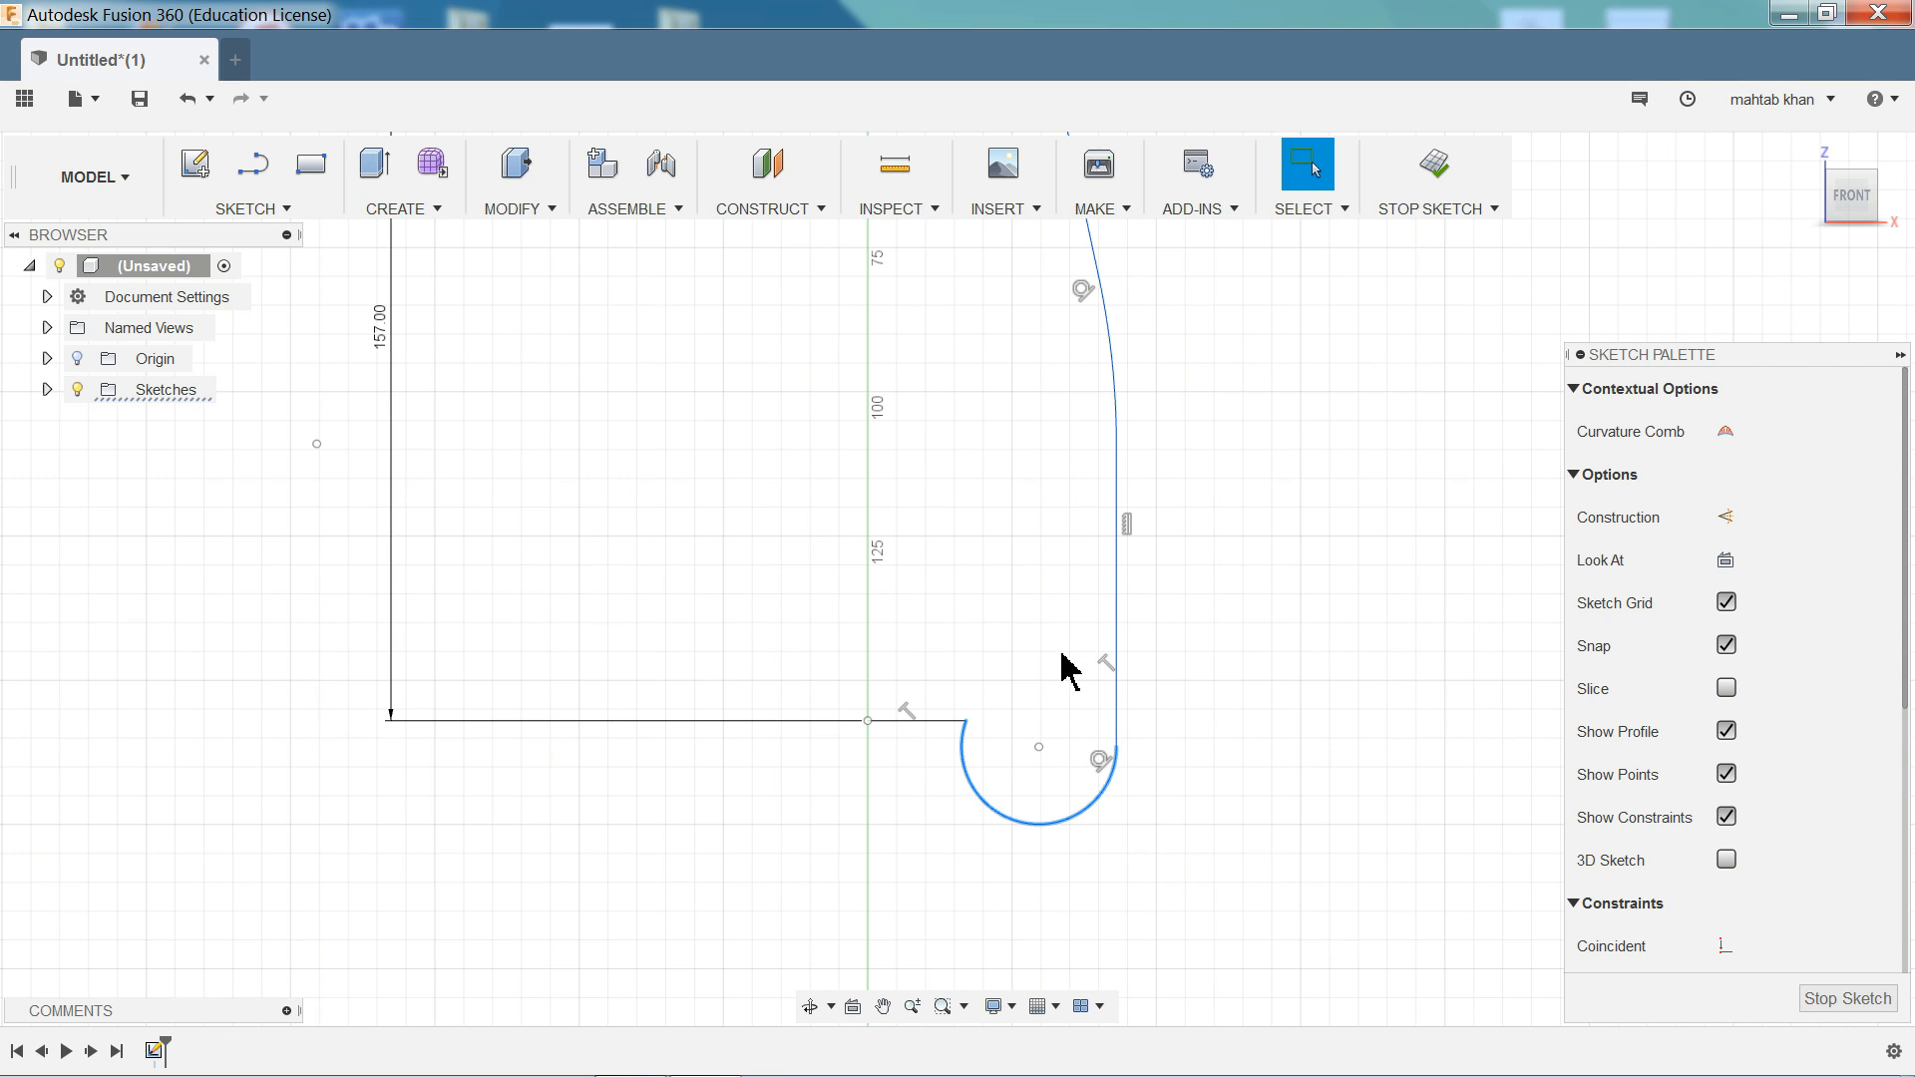
click(1117, 748)
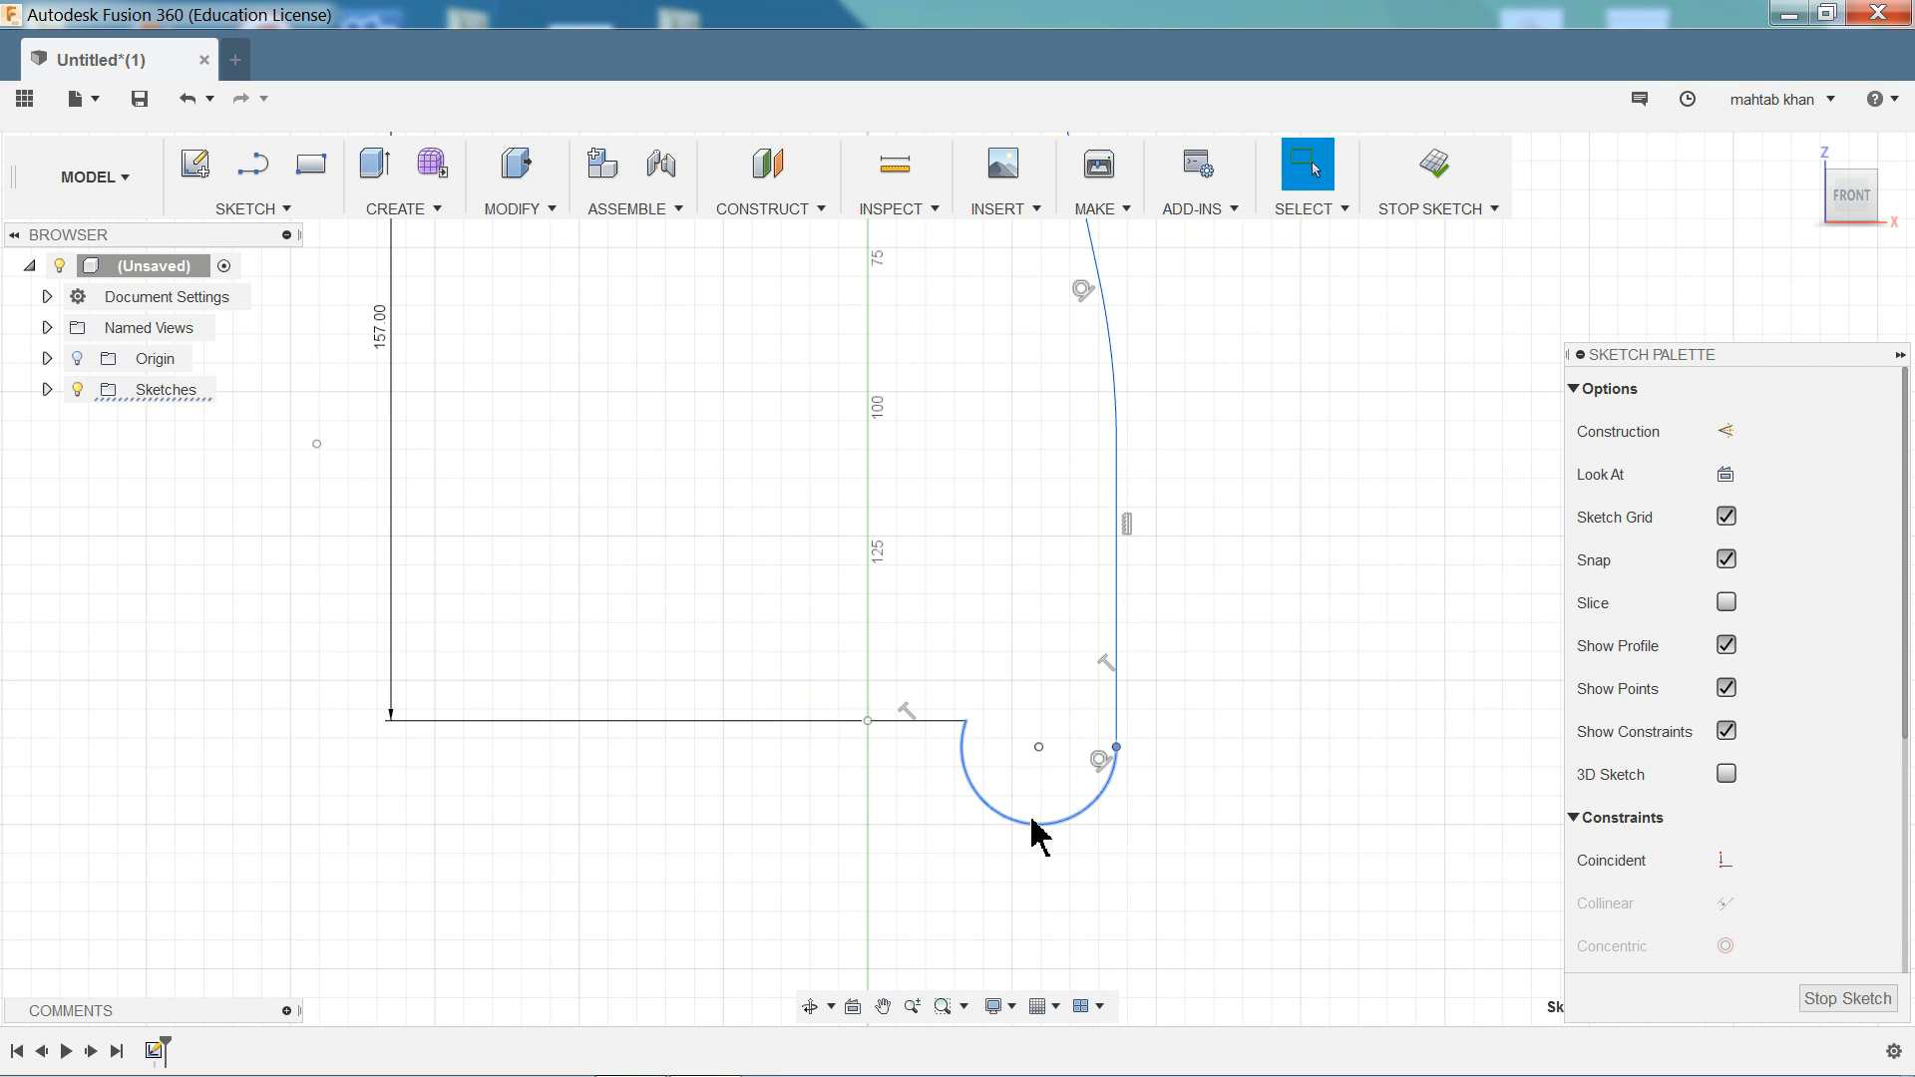
drag(1032, 823, 1059, 769)
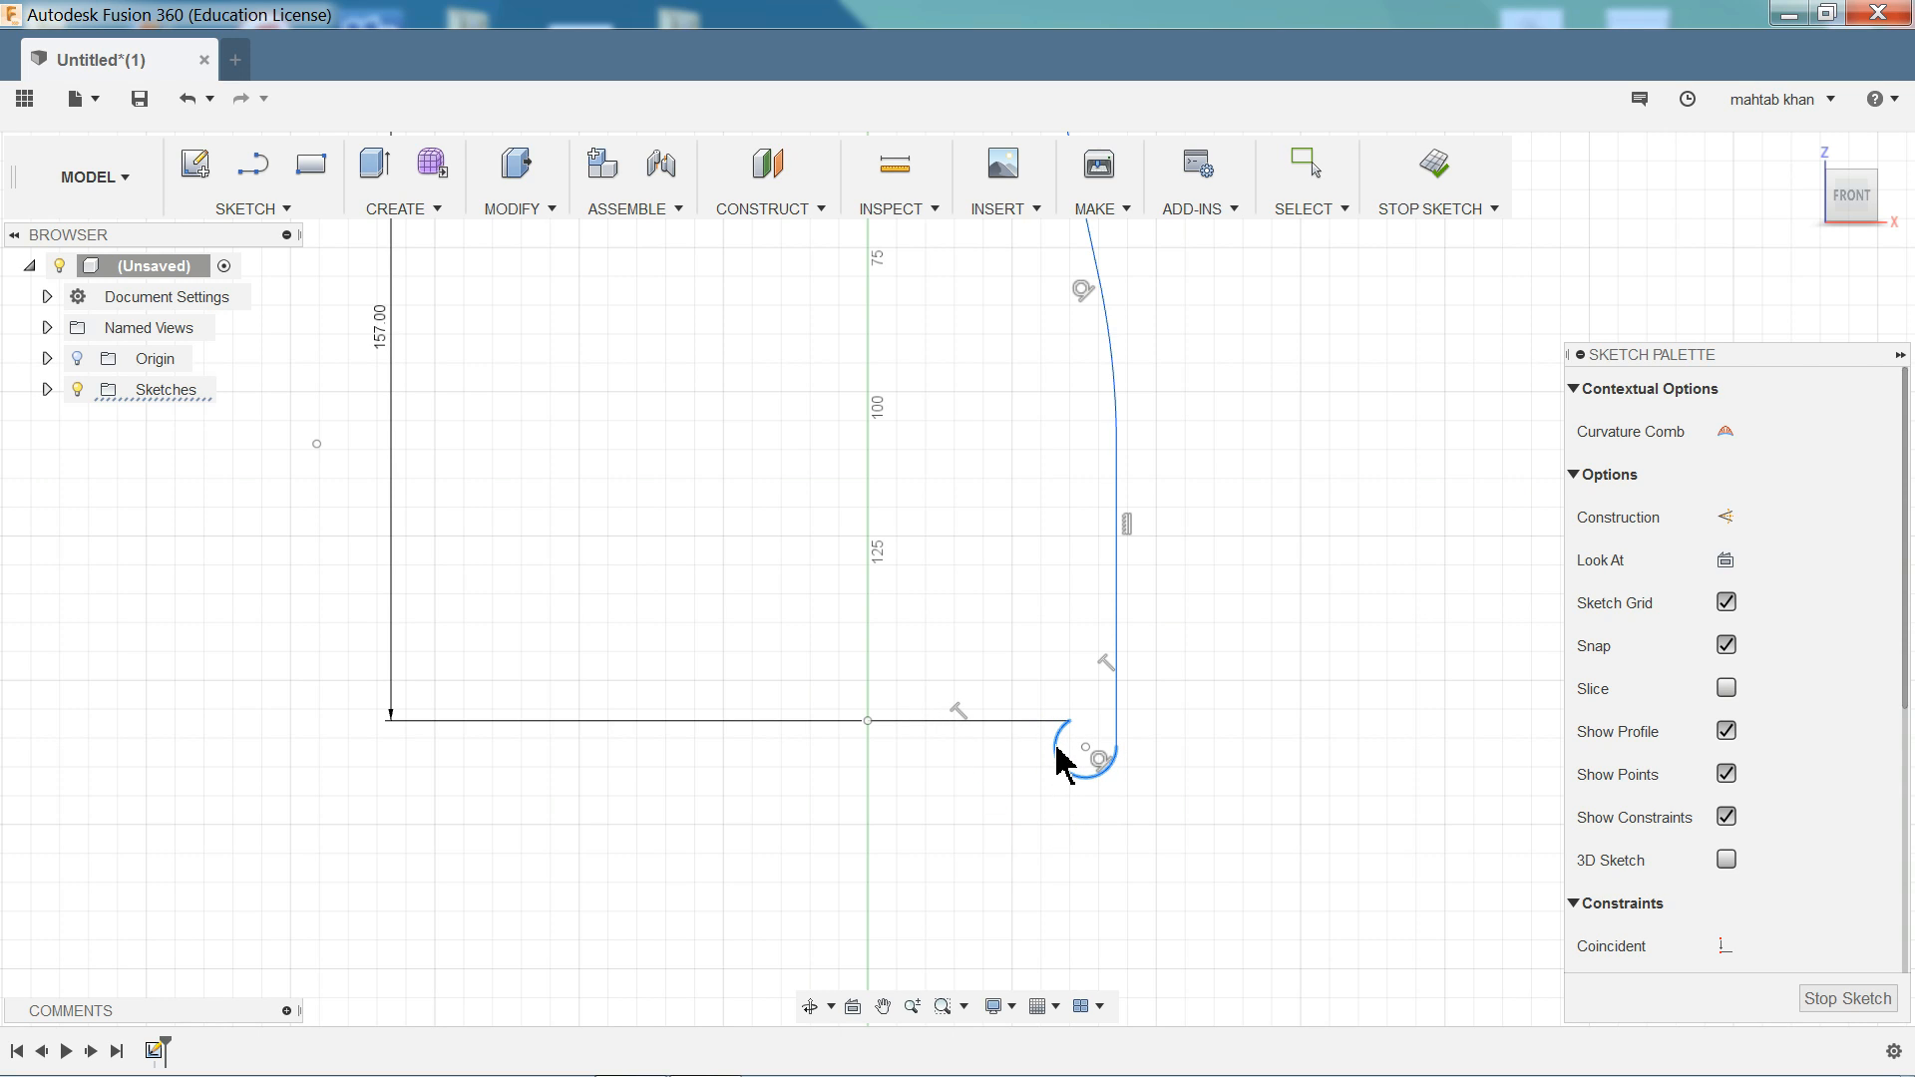
key(Delete)
scroll(1107, 743, up, 1)
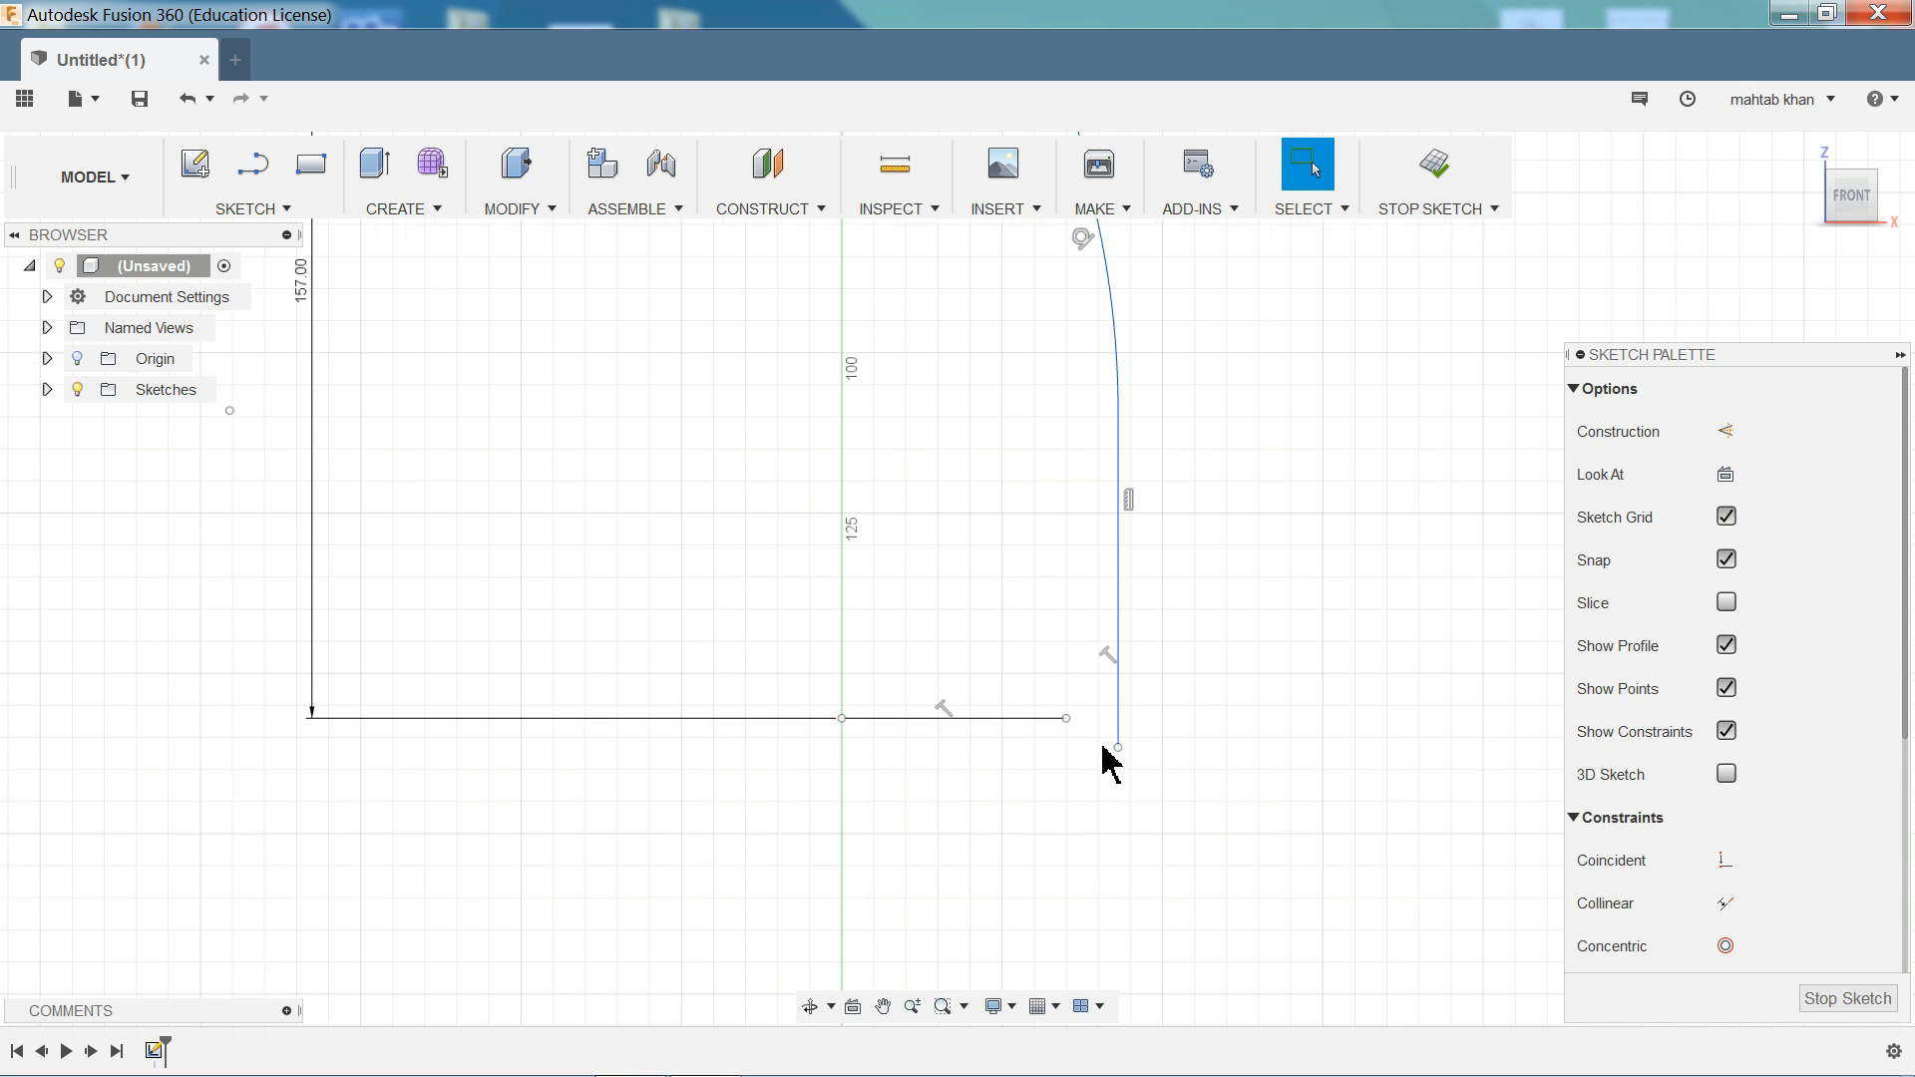
drag(1118, 725, 1120, 675)
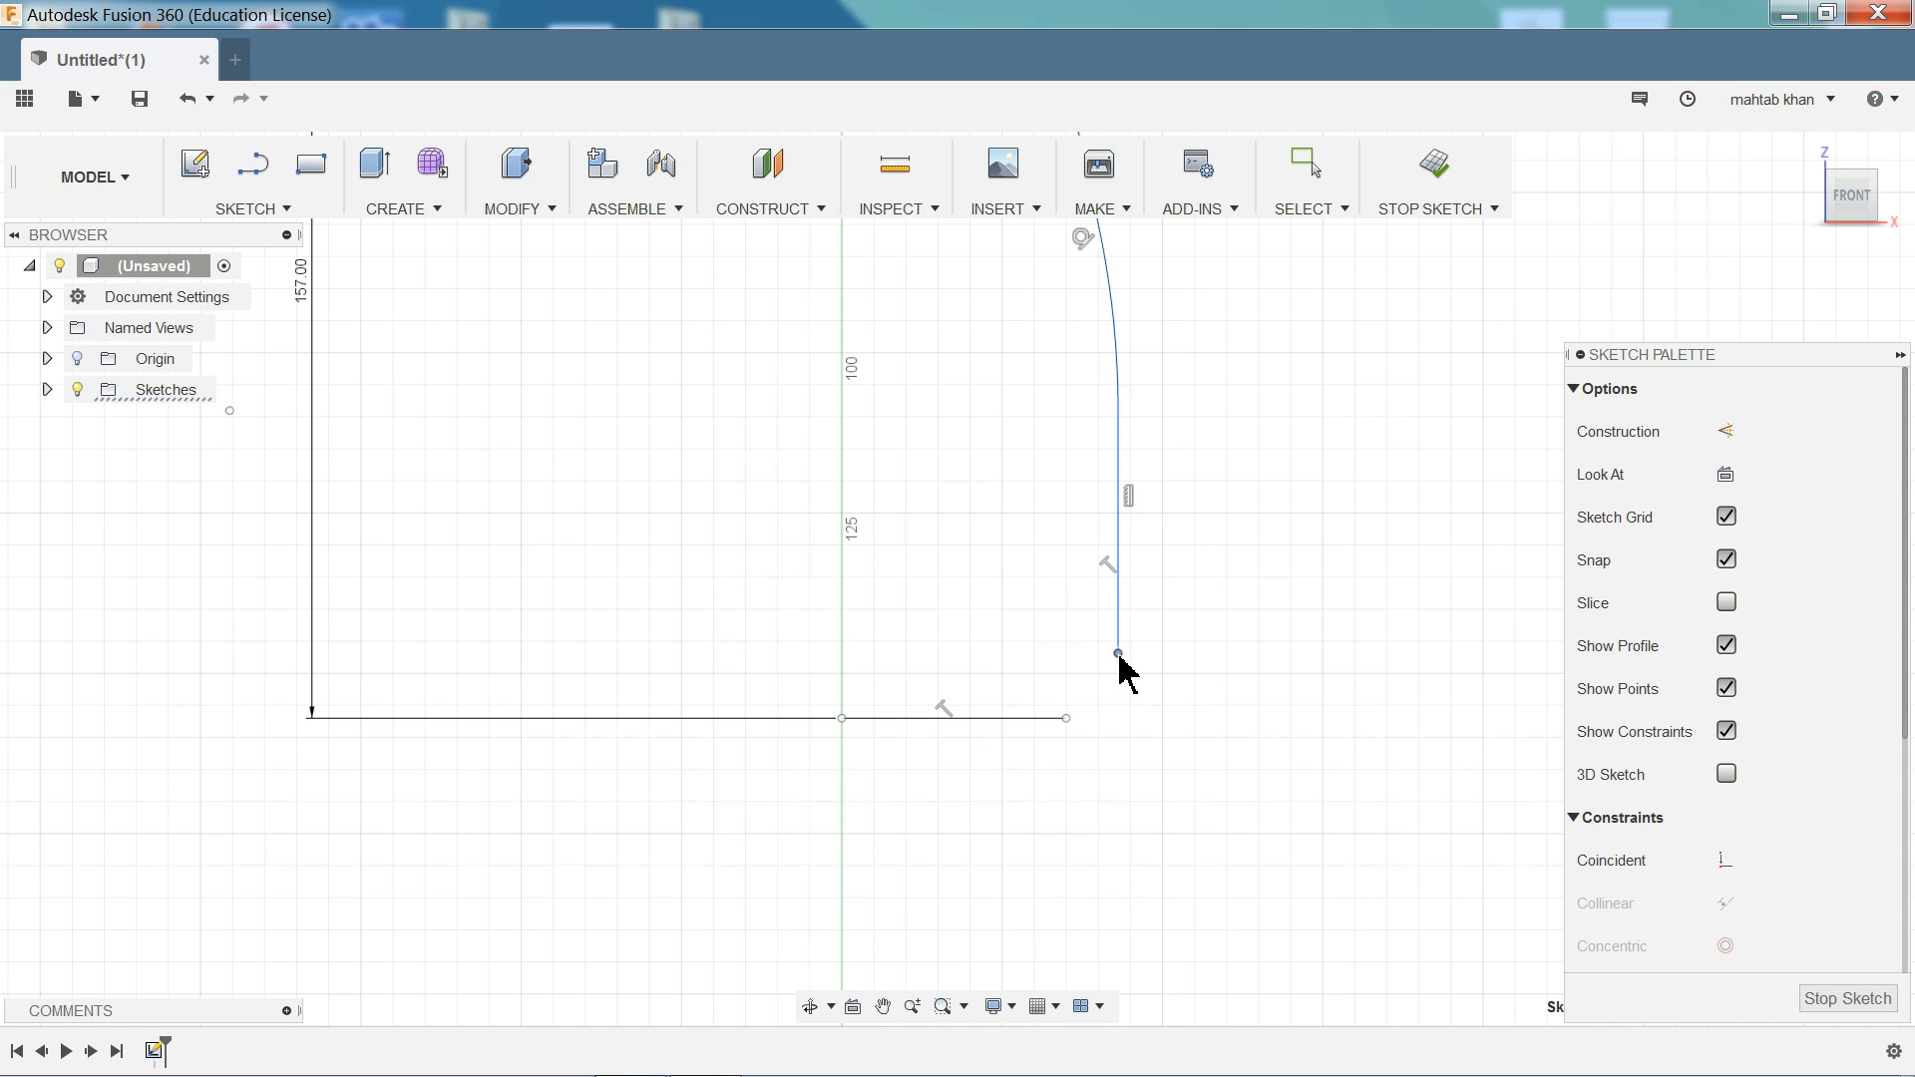
- Draw a three-point corner arc from the side wall's lower end to the outer end of the base line
click(286, 210)
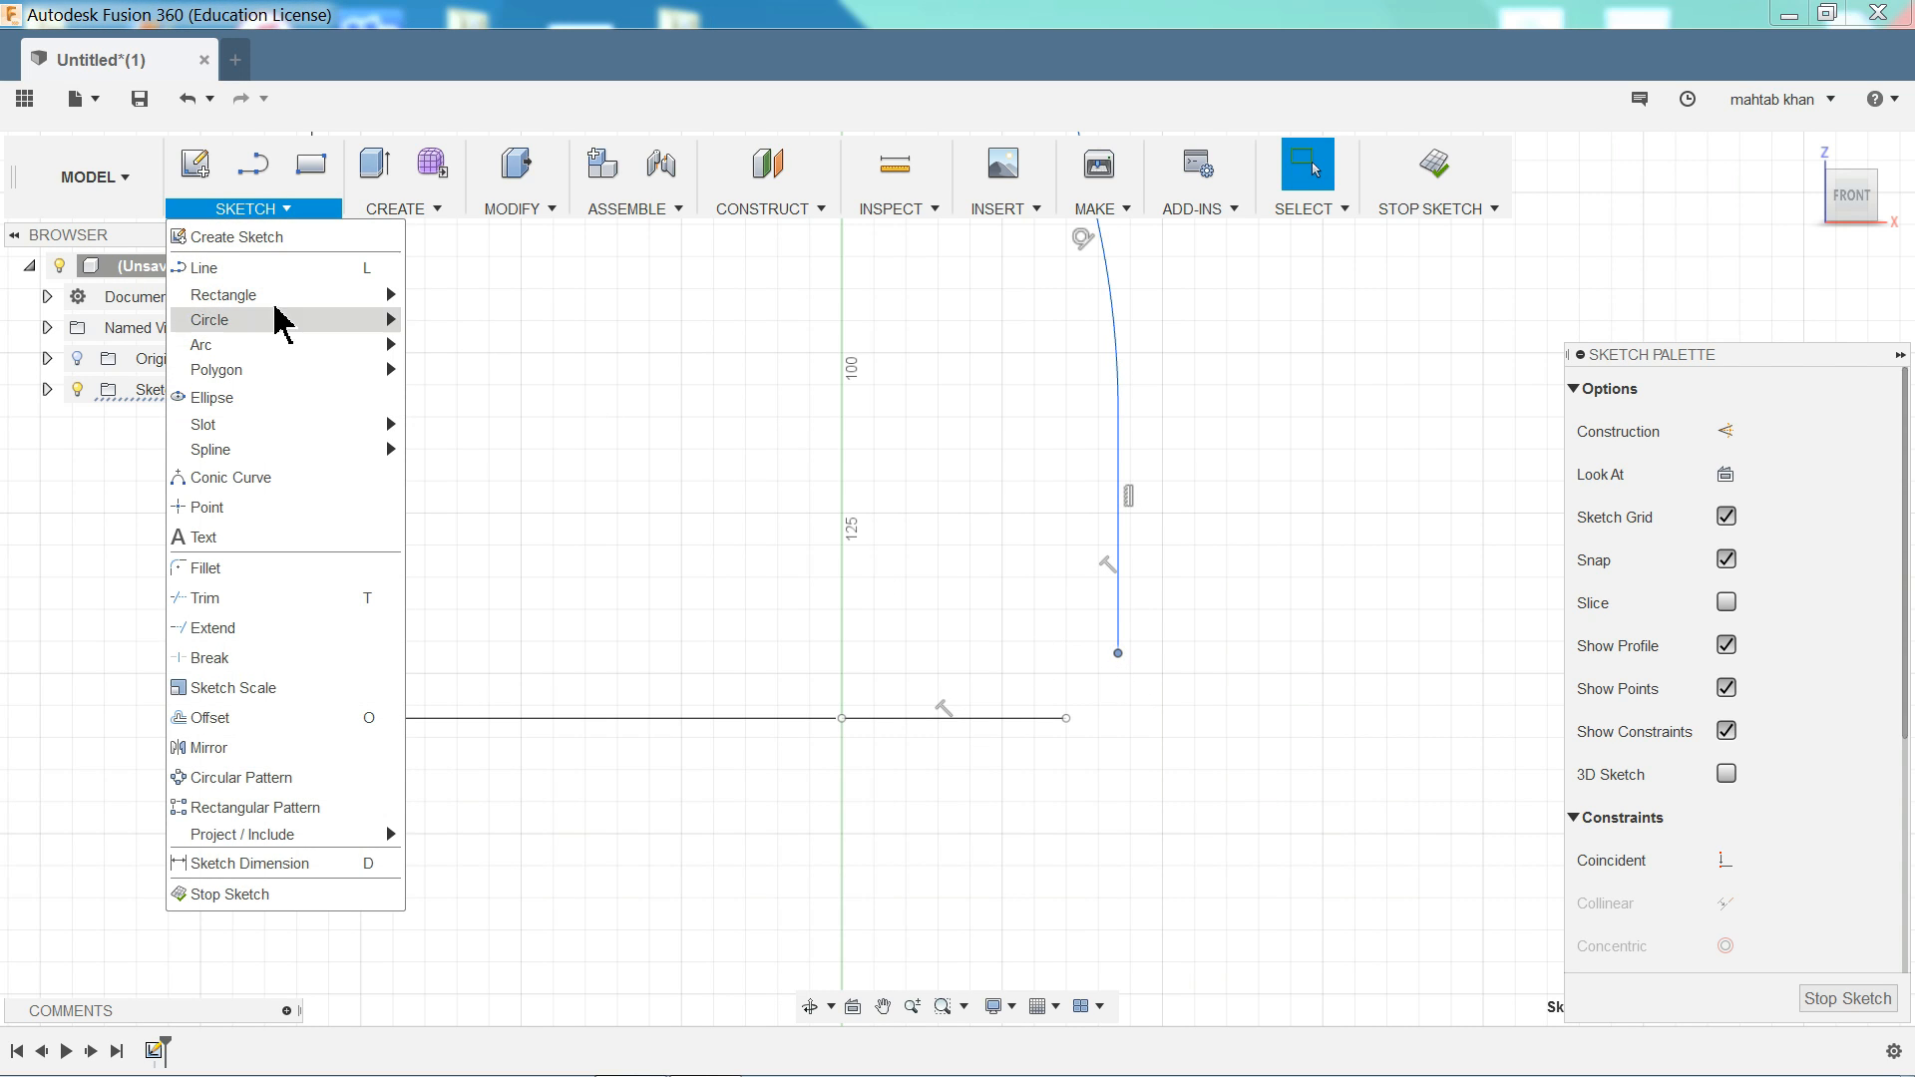
mouse_move(322, 367)
click(440, 350)
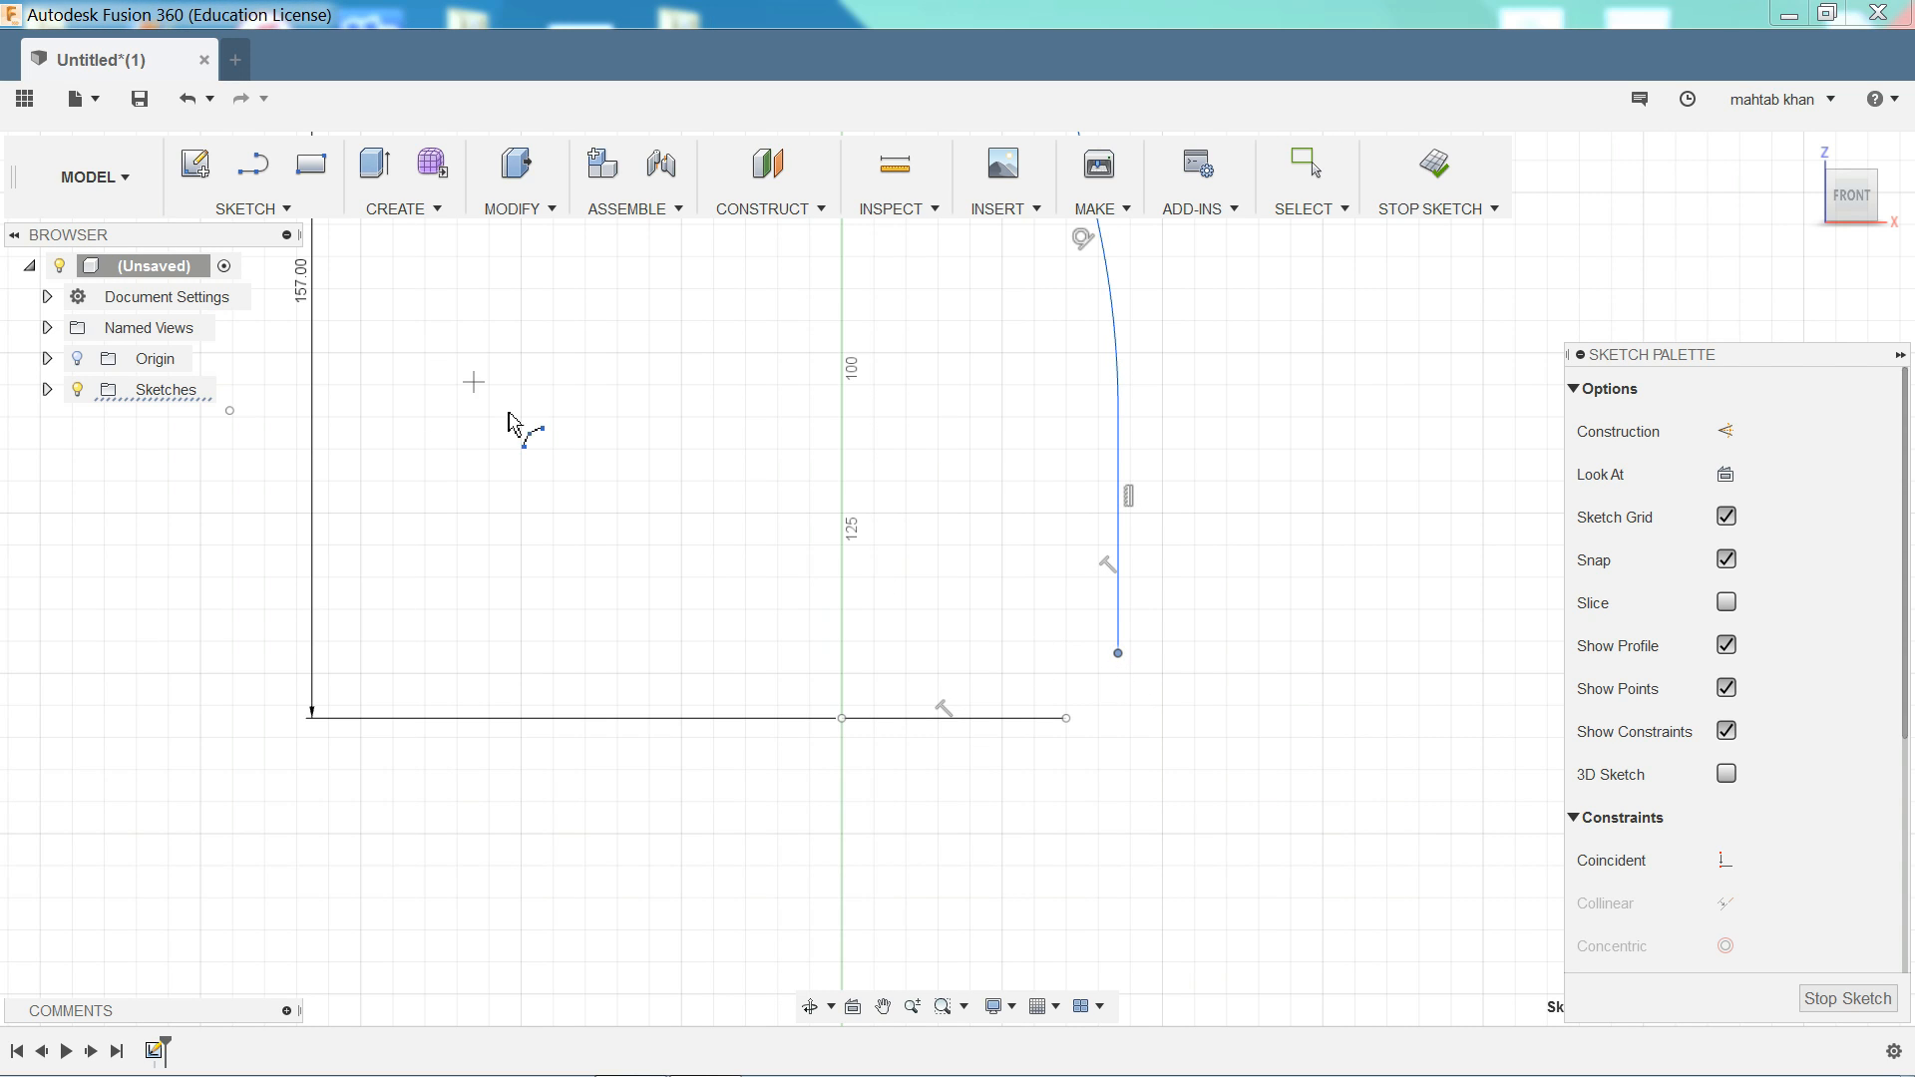
scroll(1135, 693, up, 4)
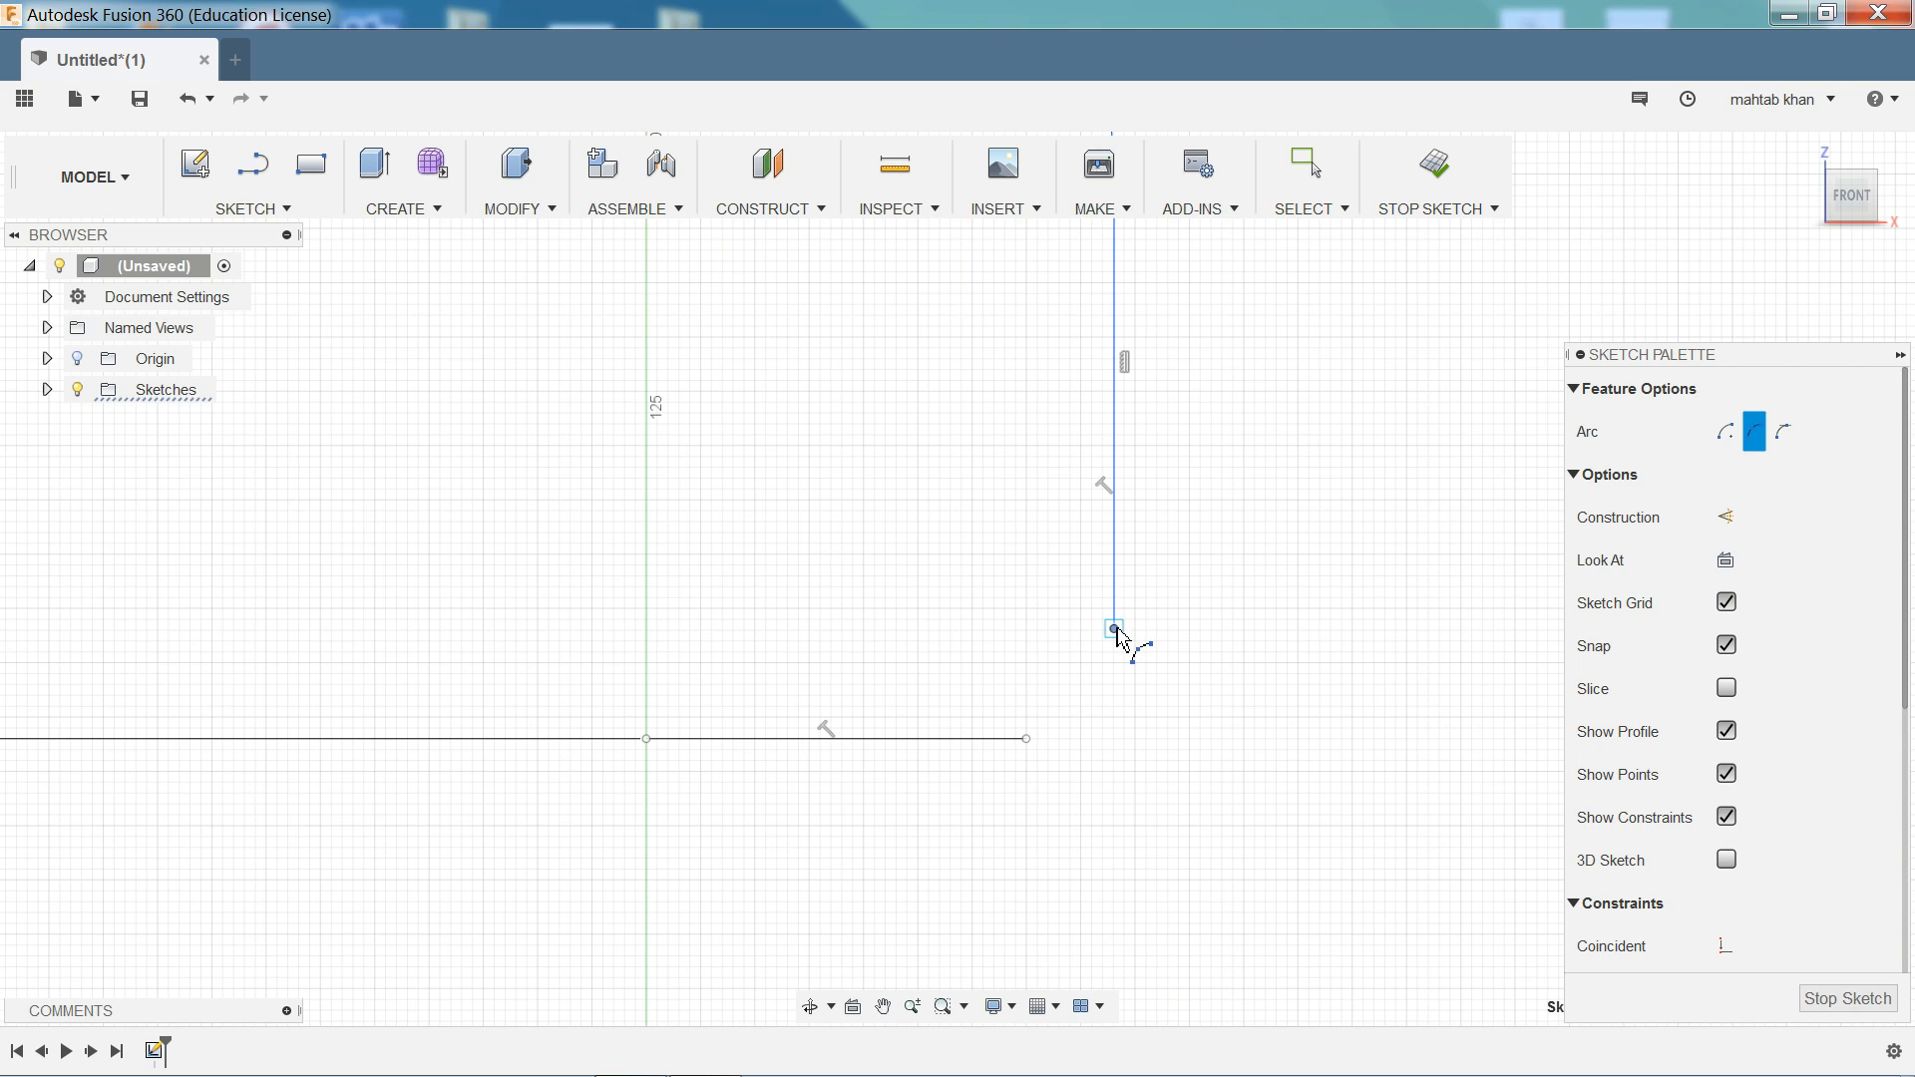
click(1115, 629)
click(1026, 738)
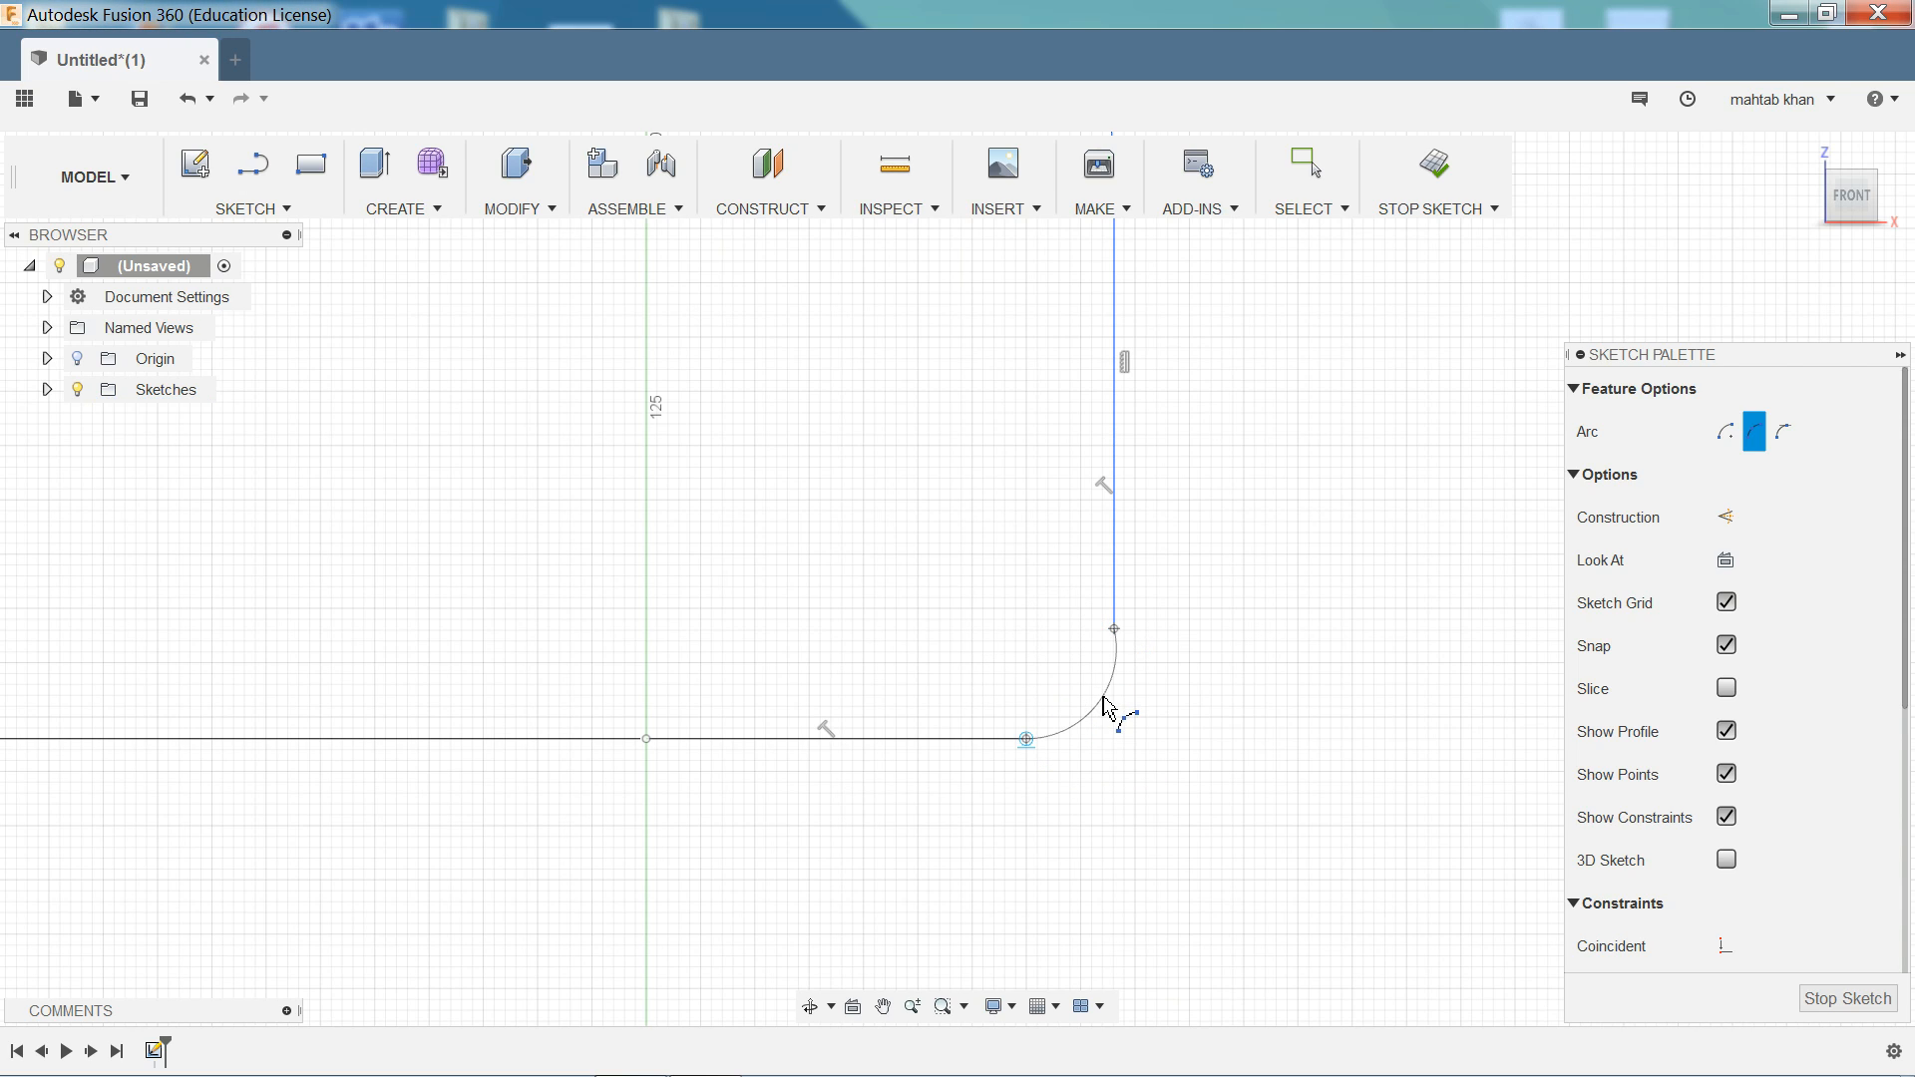
click(1094, 706)
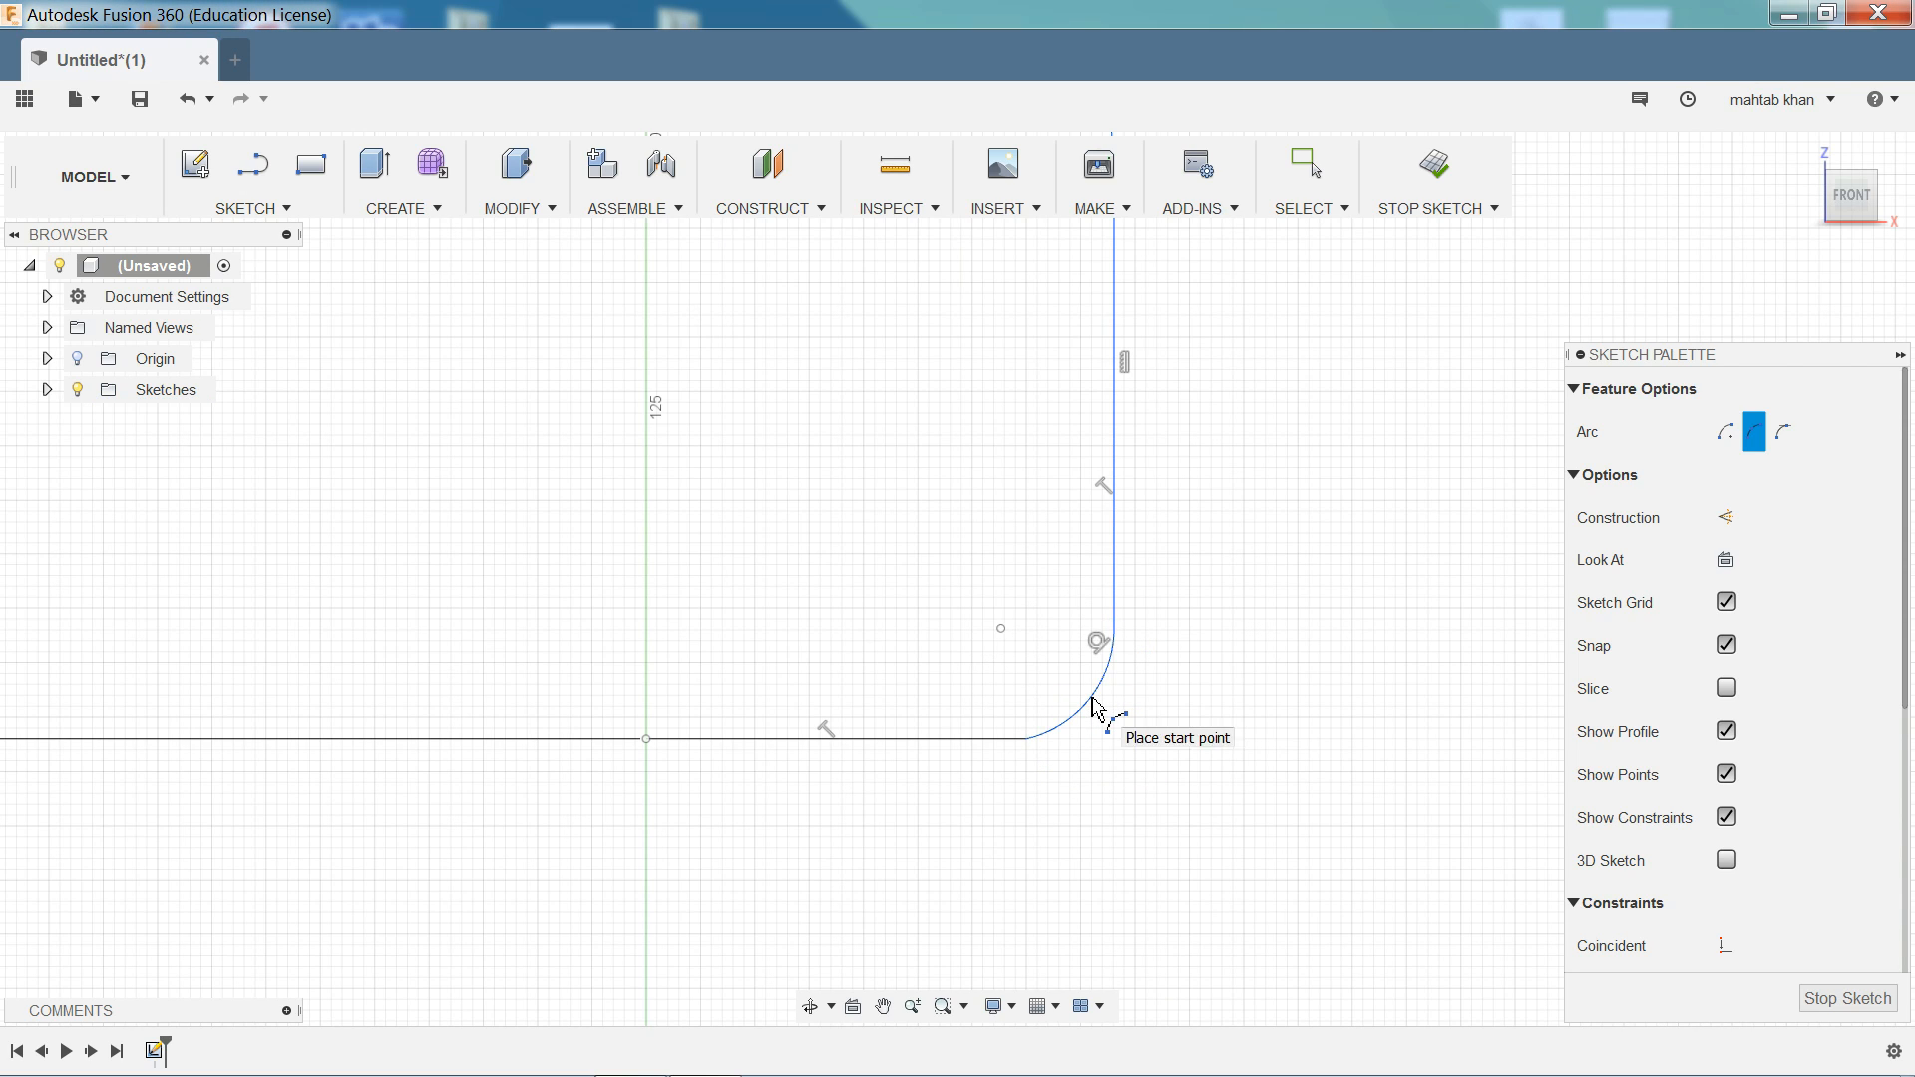
right_click(1232, 698)
click(1302, 710)
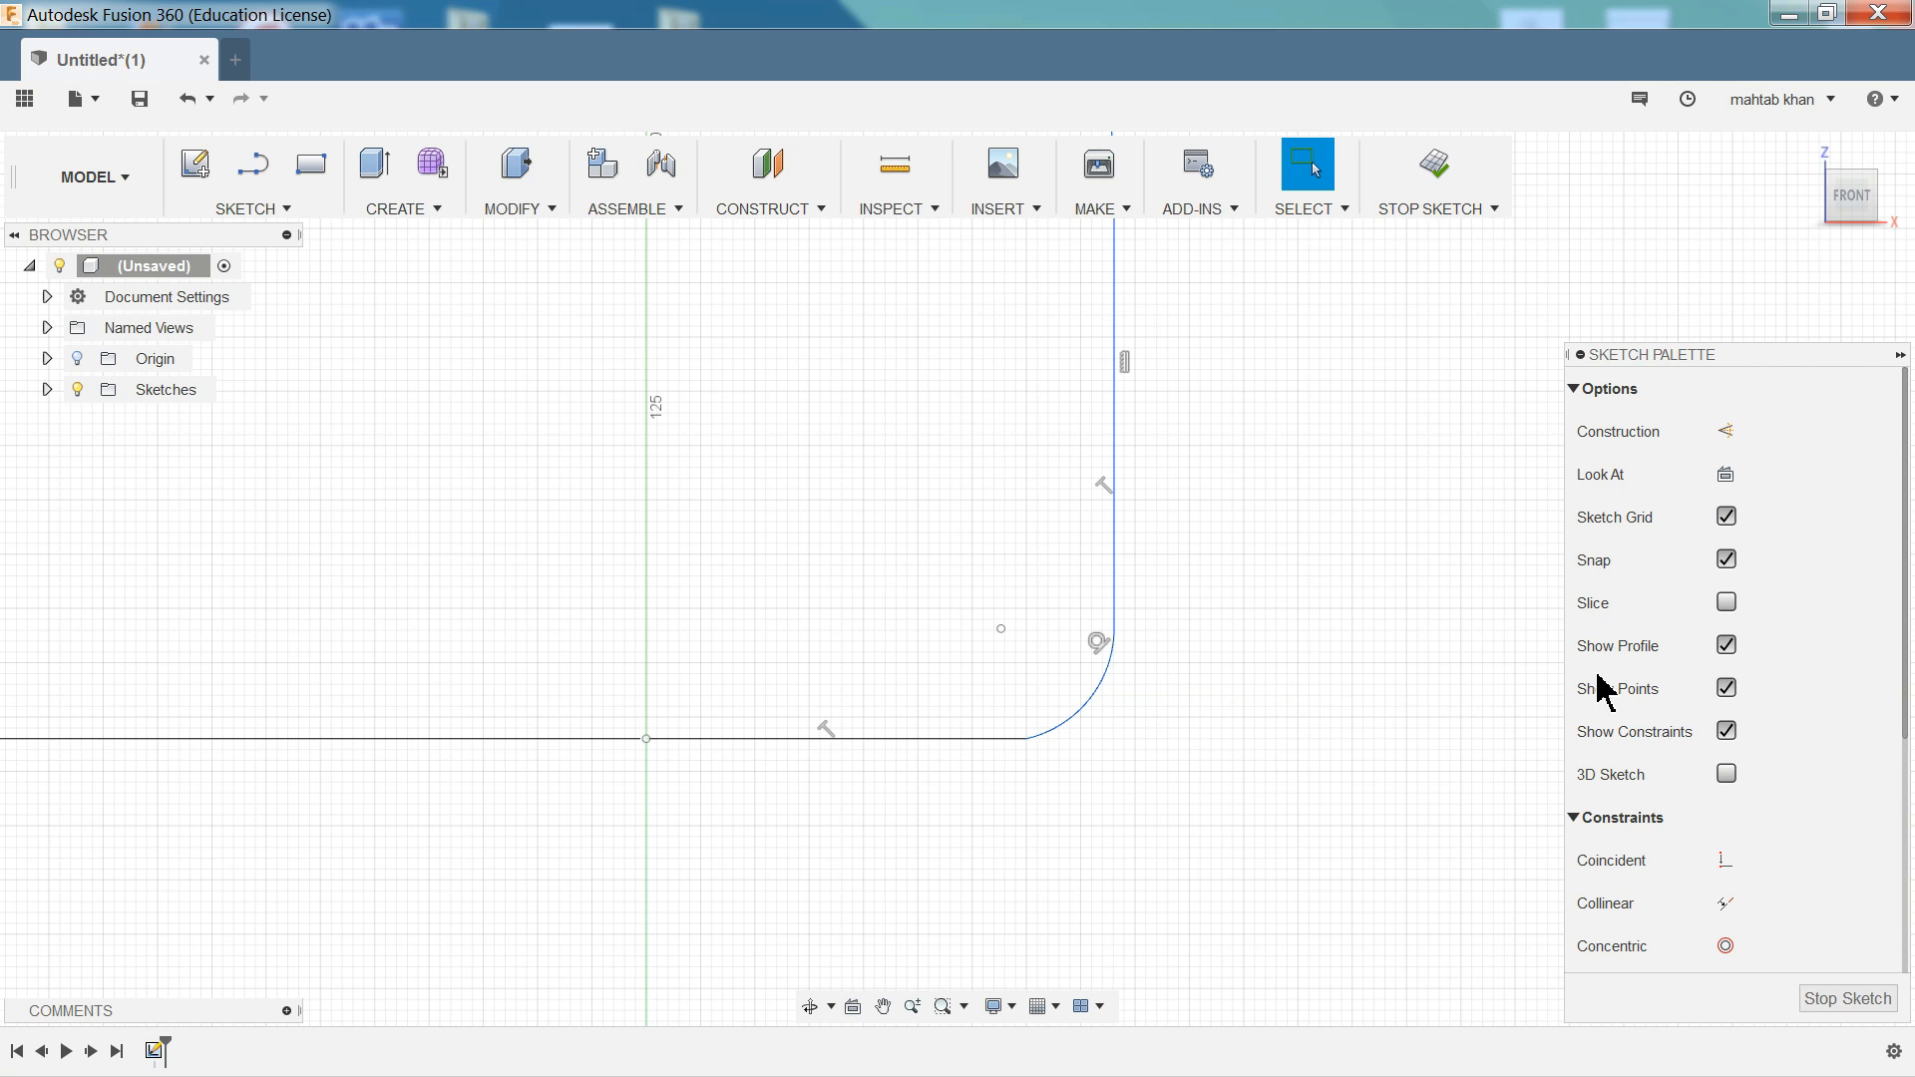
- Apply a Tangent constraint between the bottom corner arc and the base line
drag(1908, 547, 1910, 798)
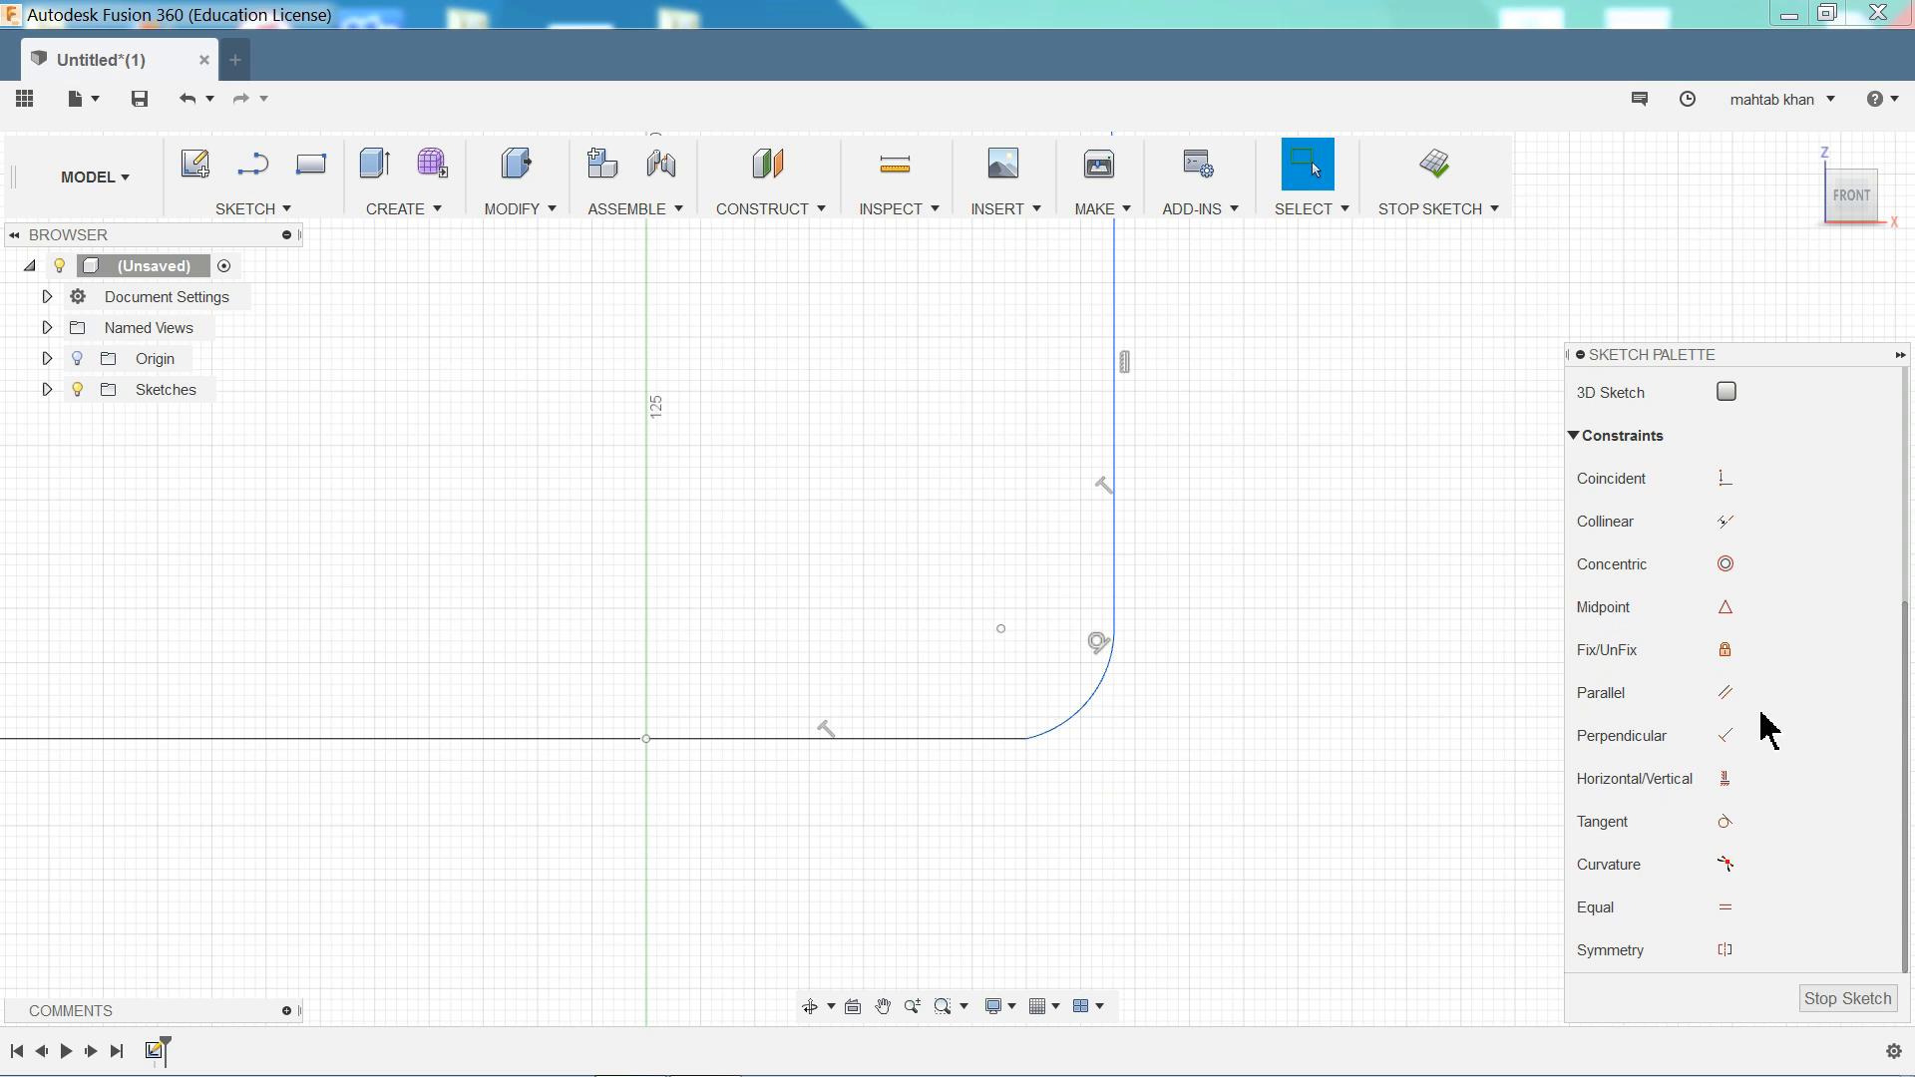
click(1724, 824)
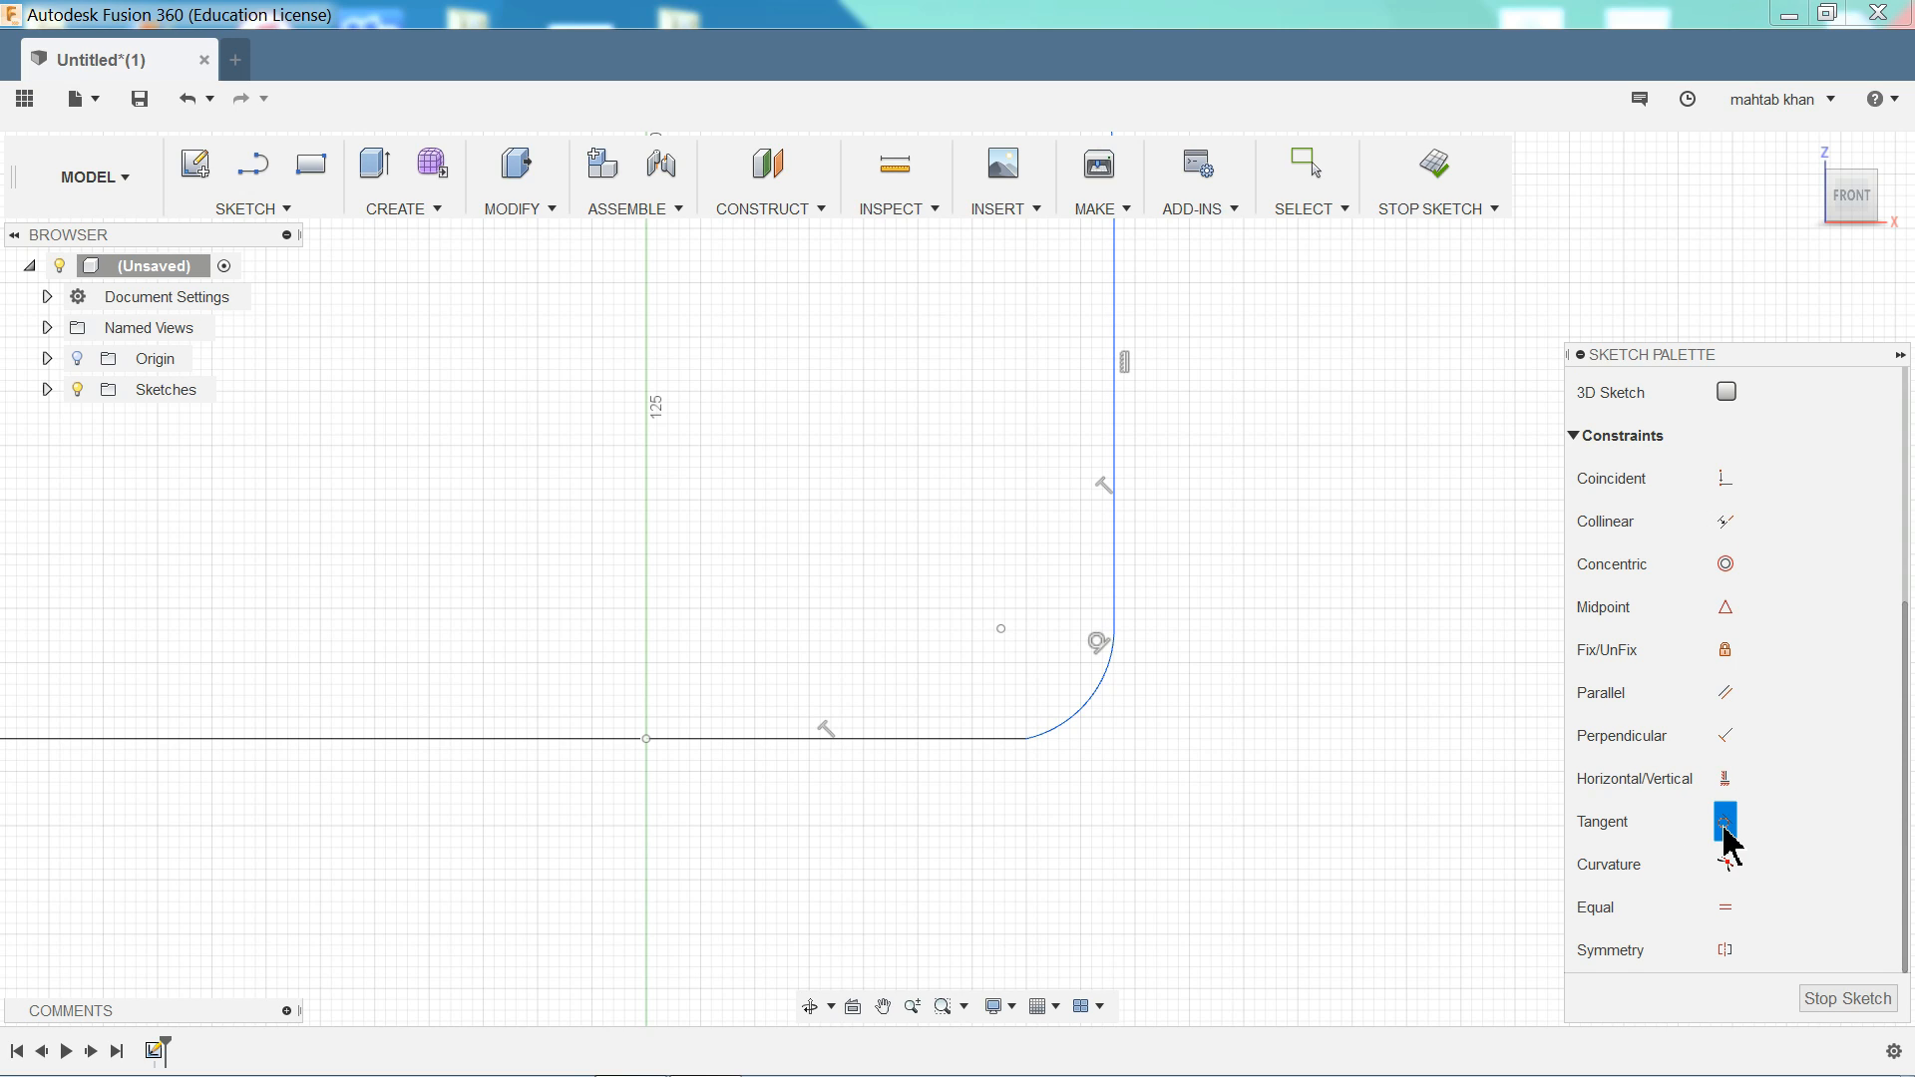
click(1115, 657)
click(1113, 663)
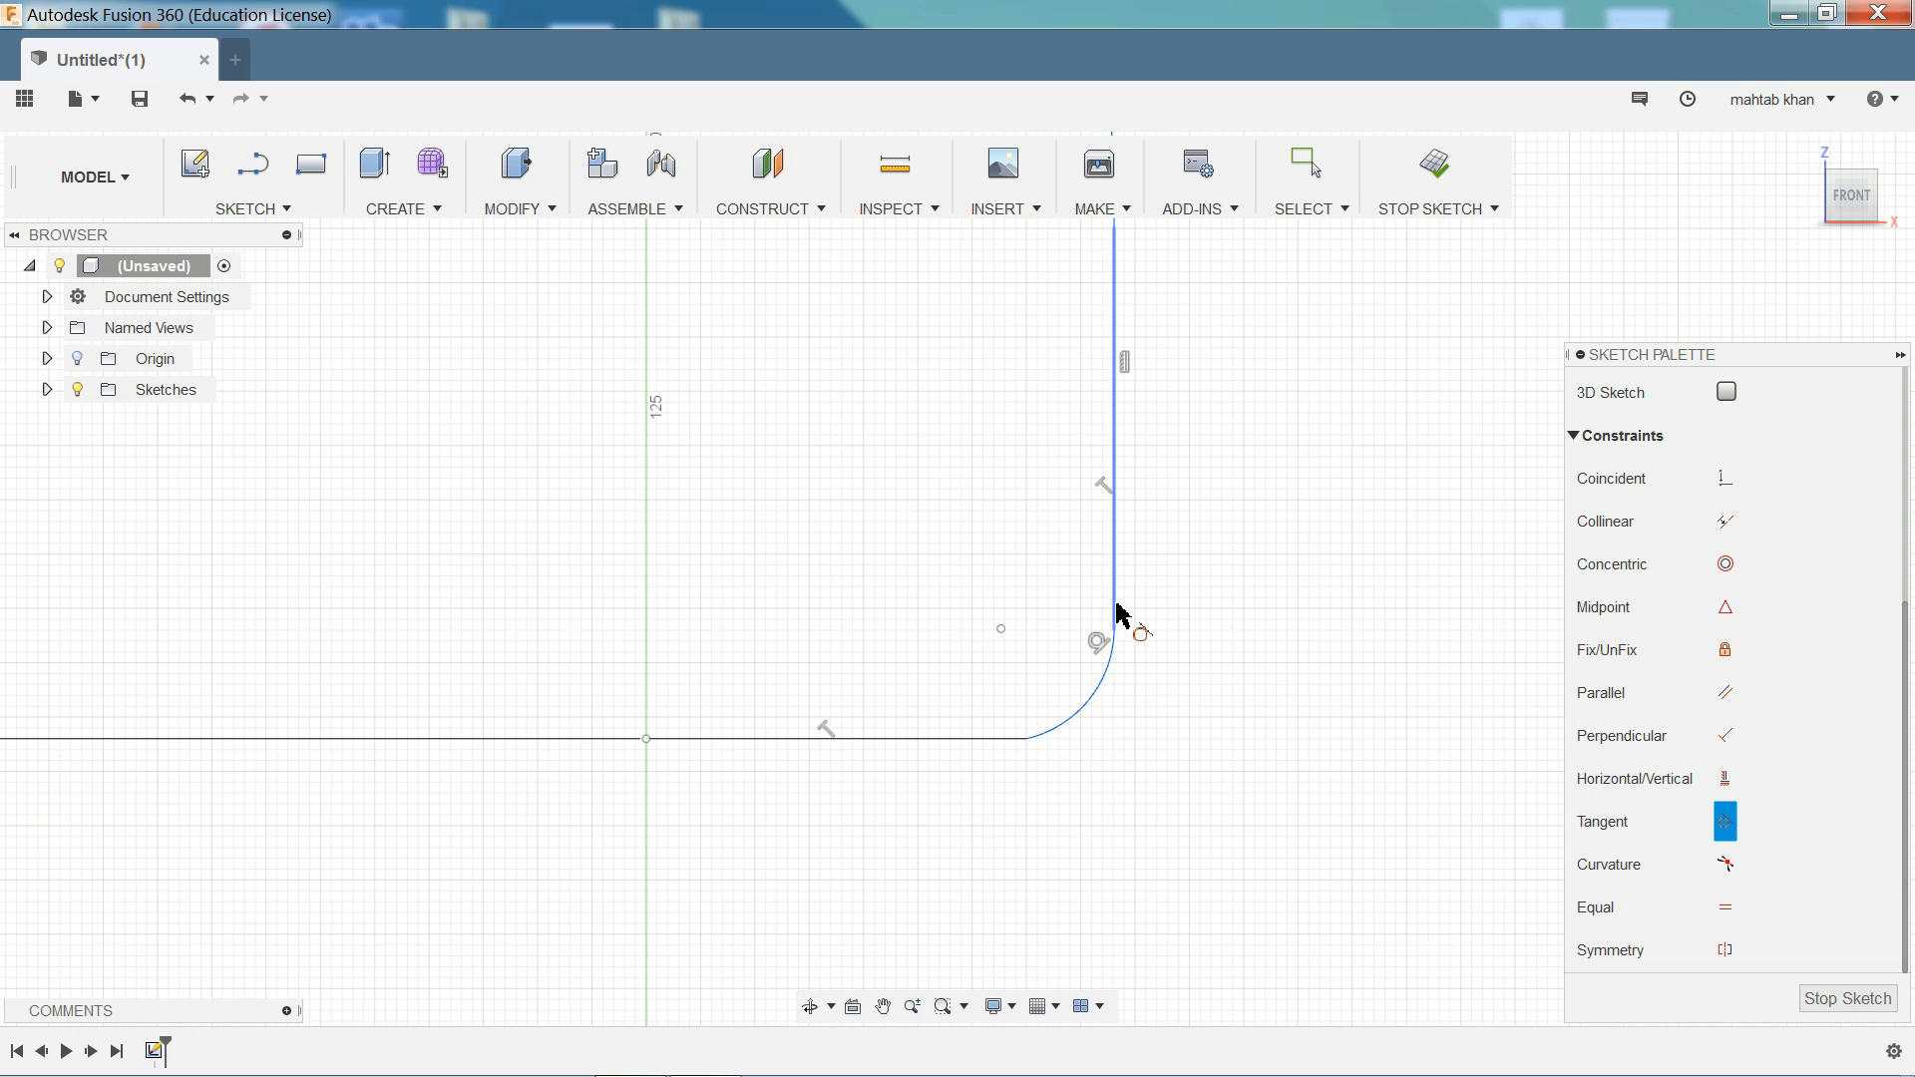
click(1013, 744)
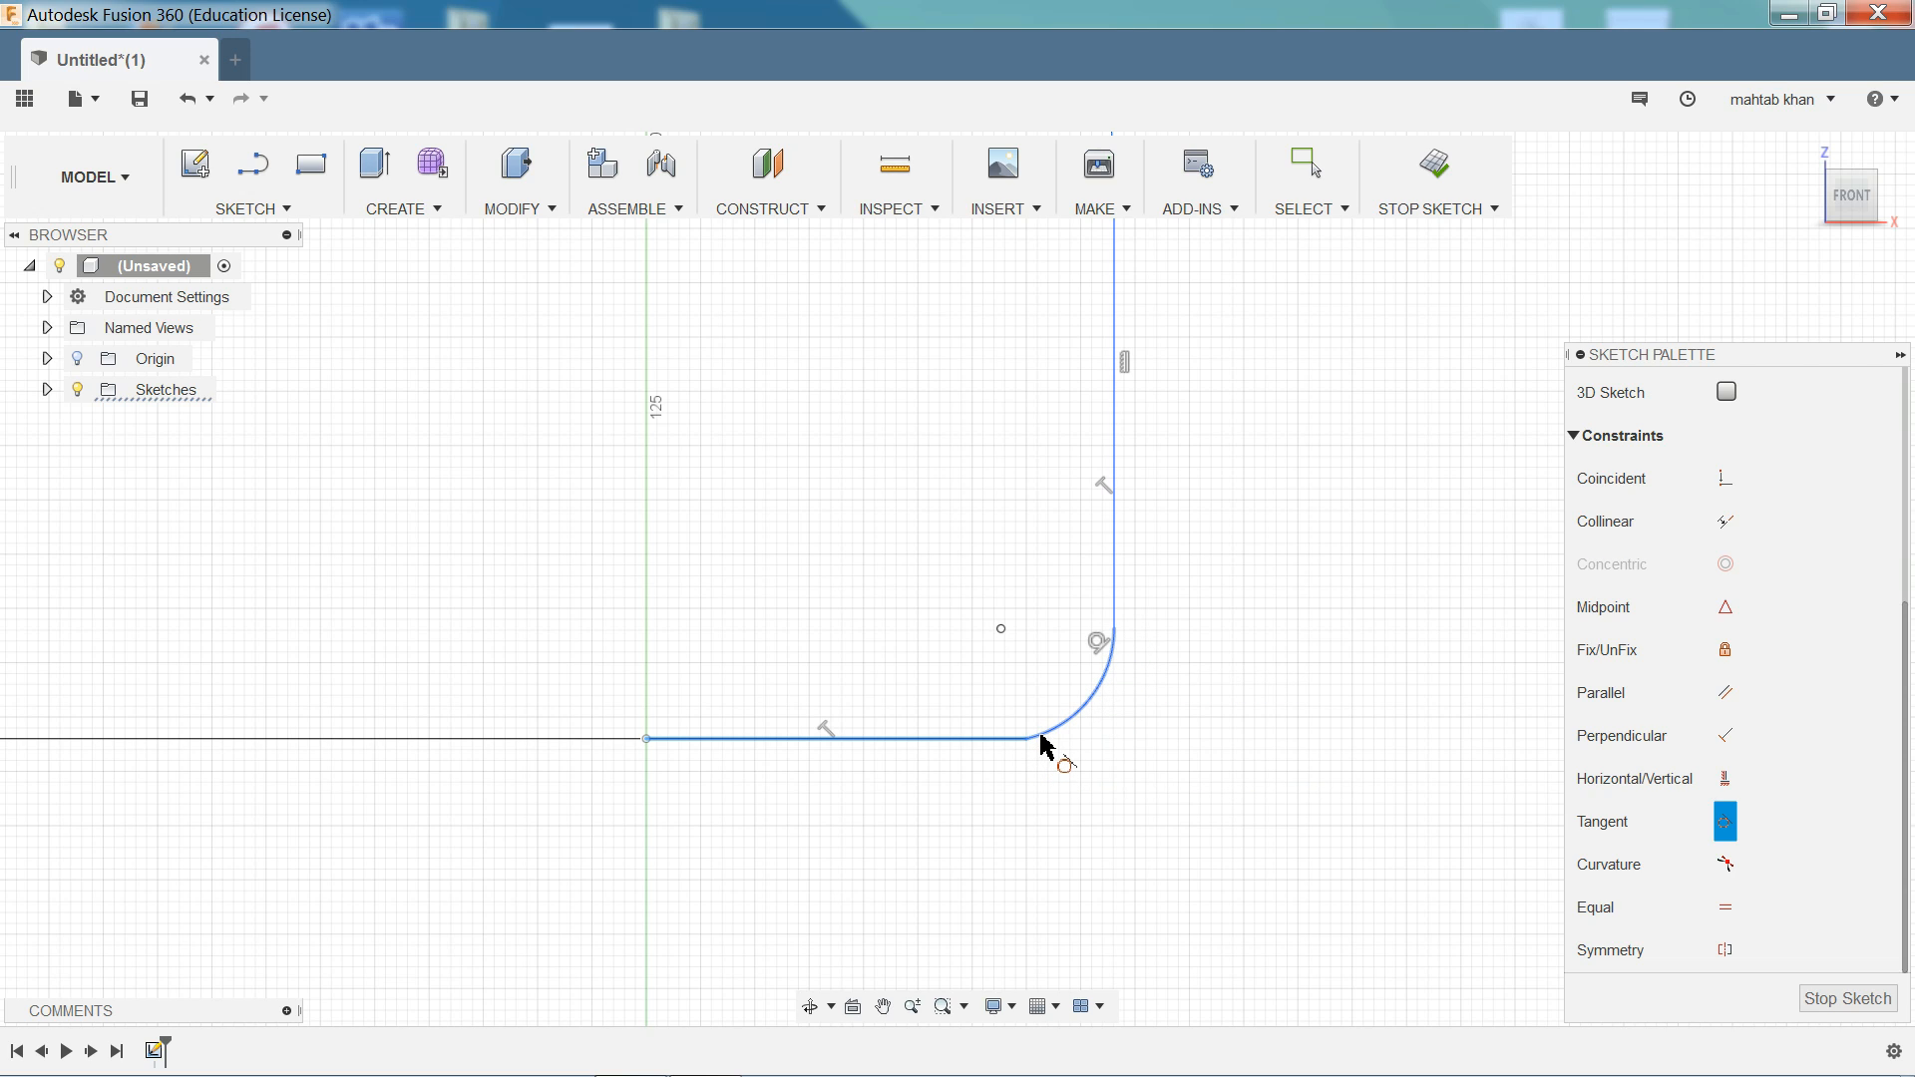
click(1044, 750)
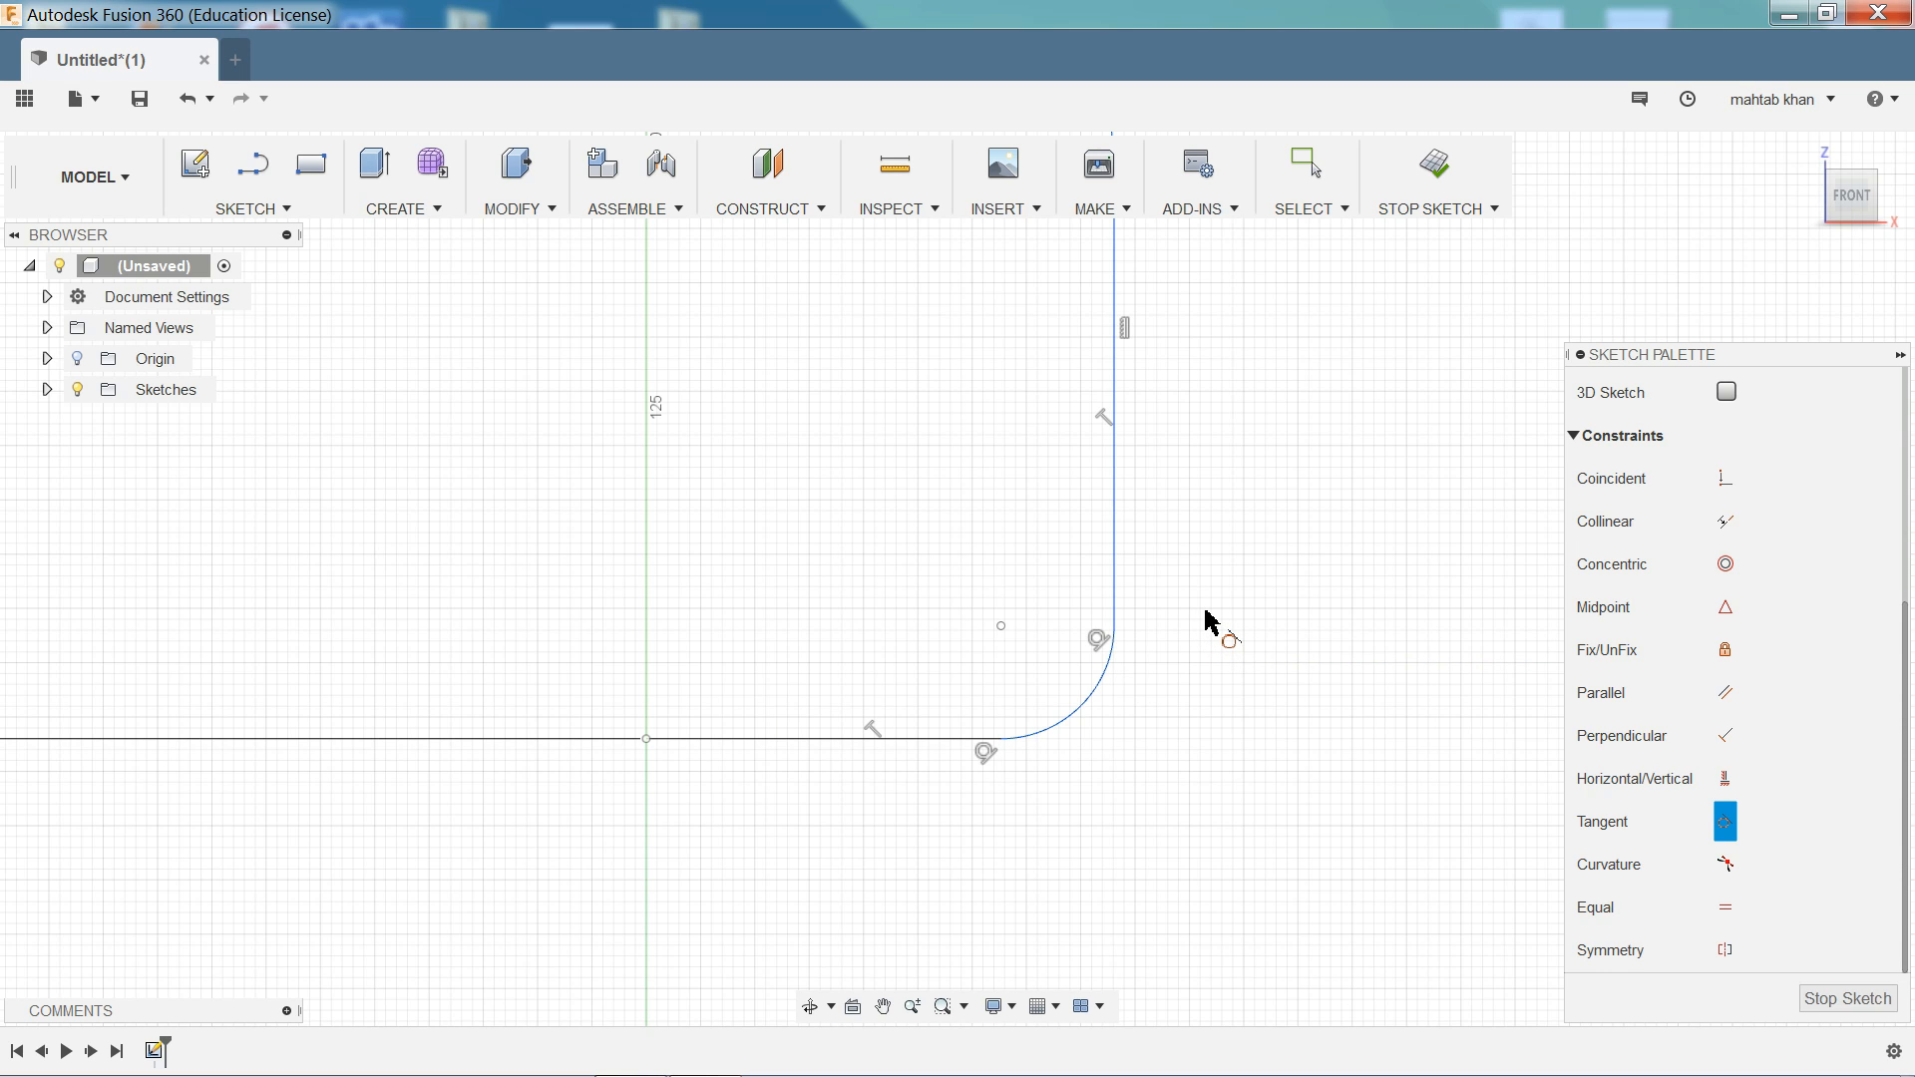
key(Escape)
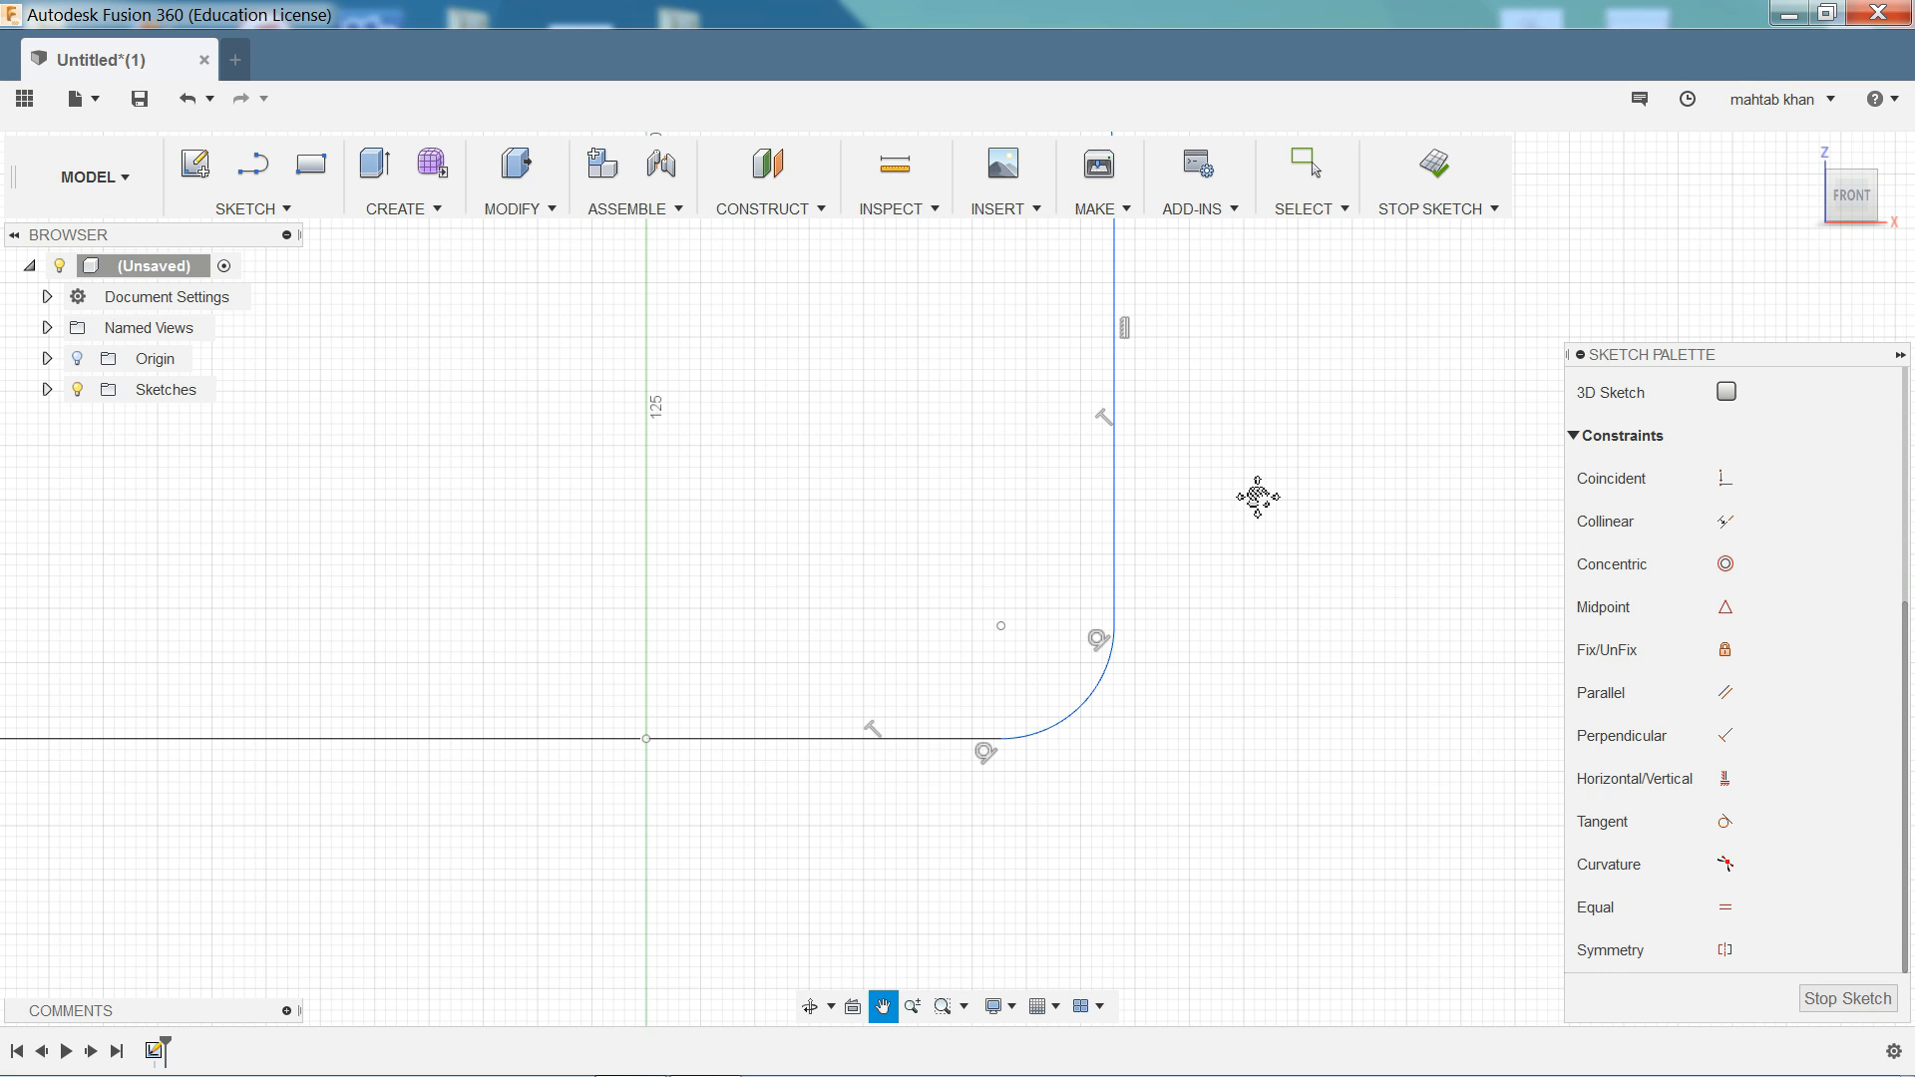
- Dimension the top line from the origin to the start of the lip arc at 12 mm
scroll(1257, 500, down, 4)
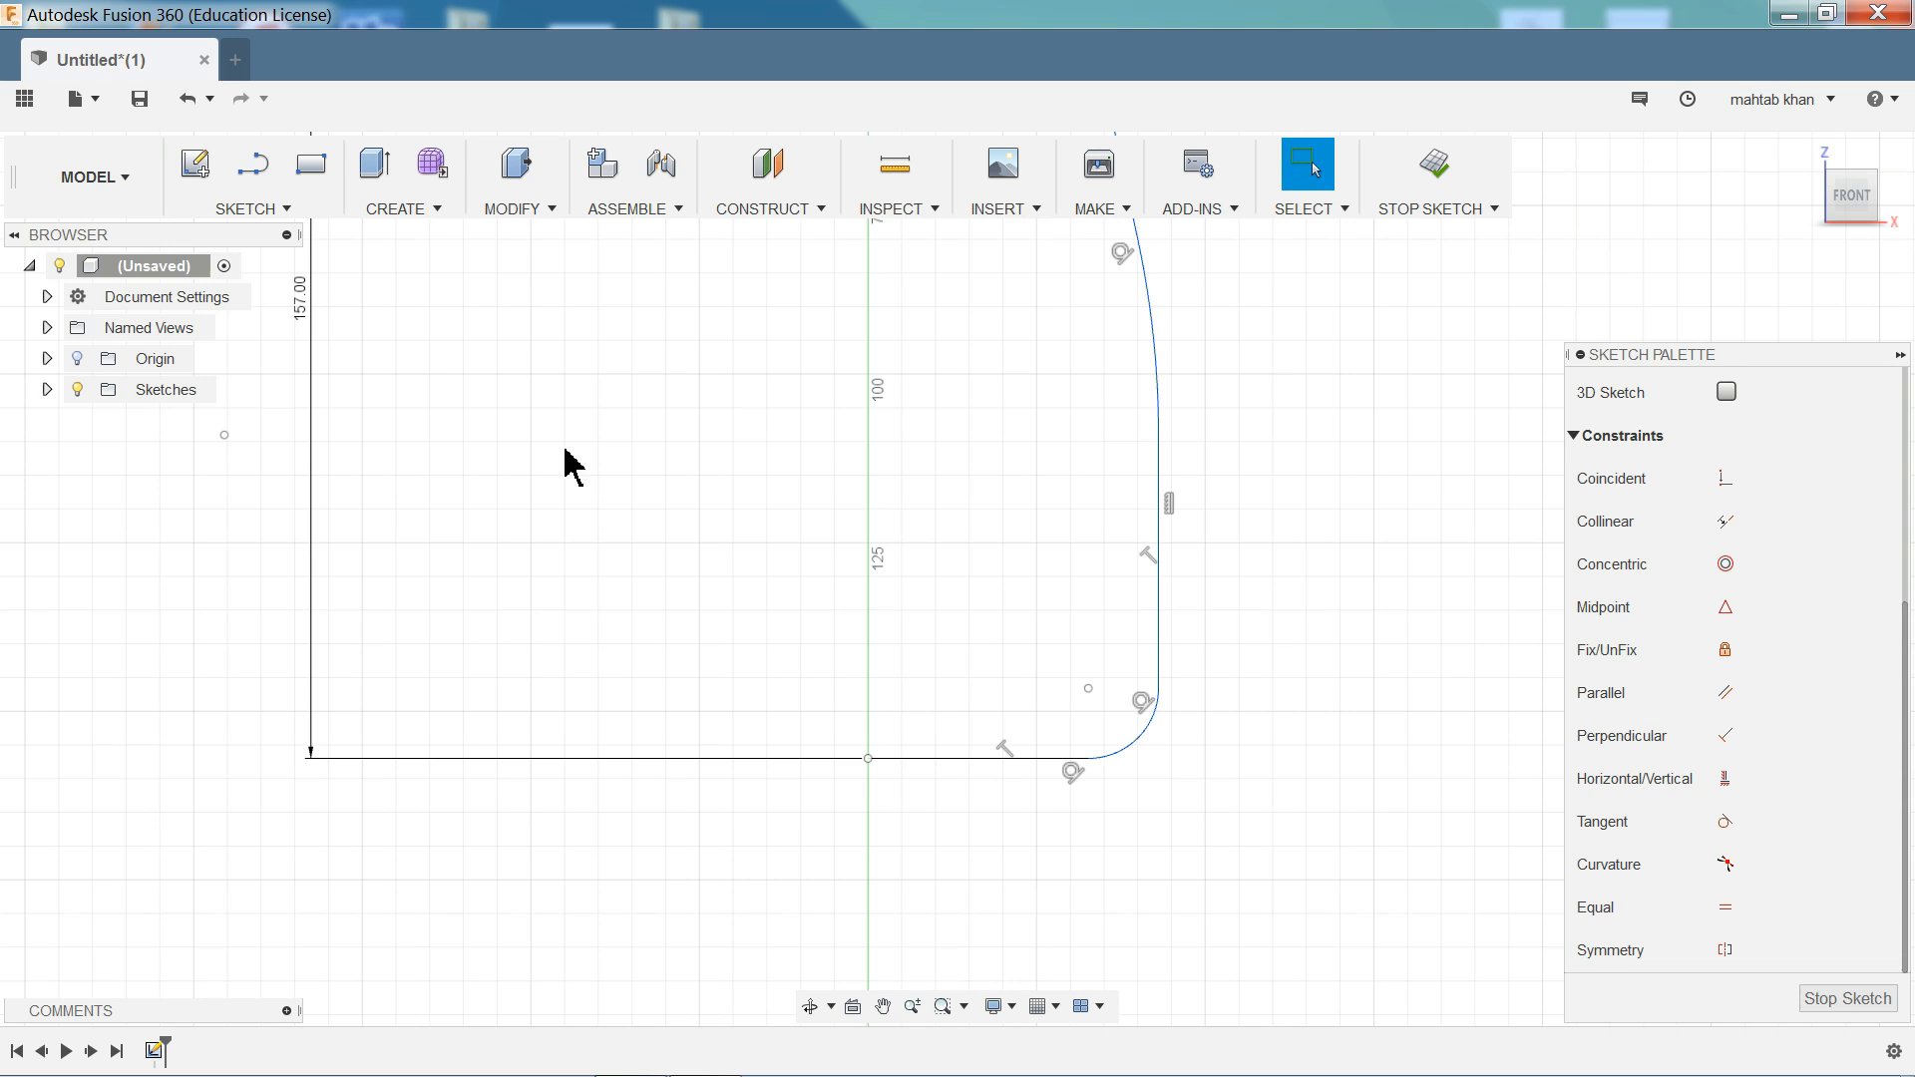
click(239, 211)
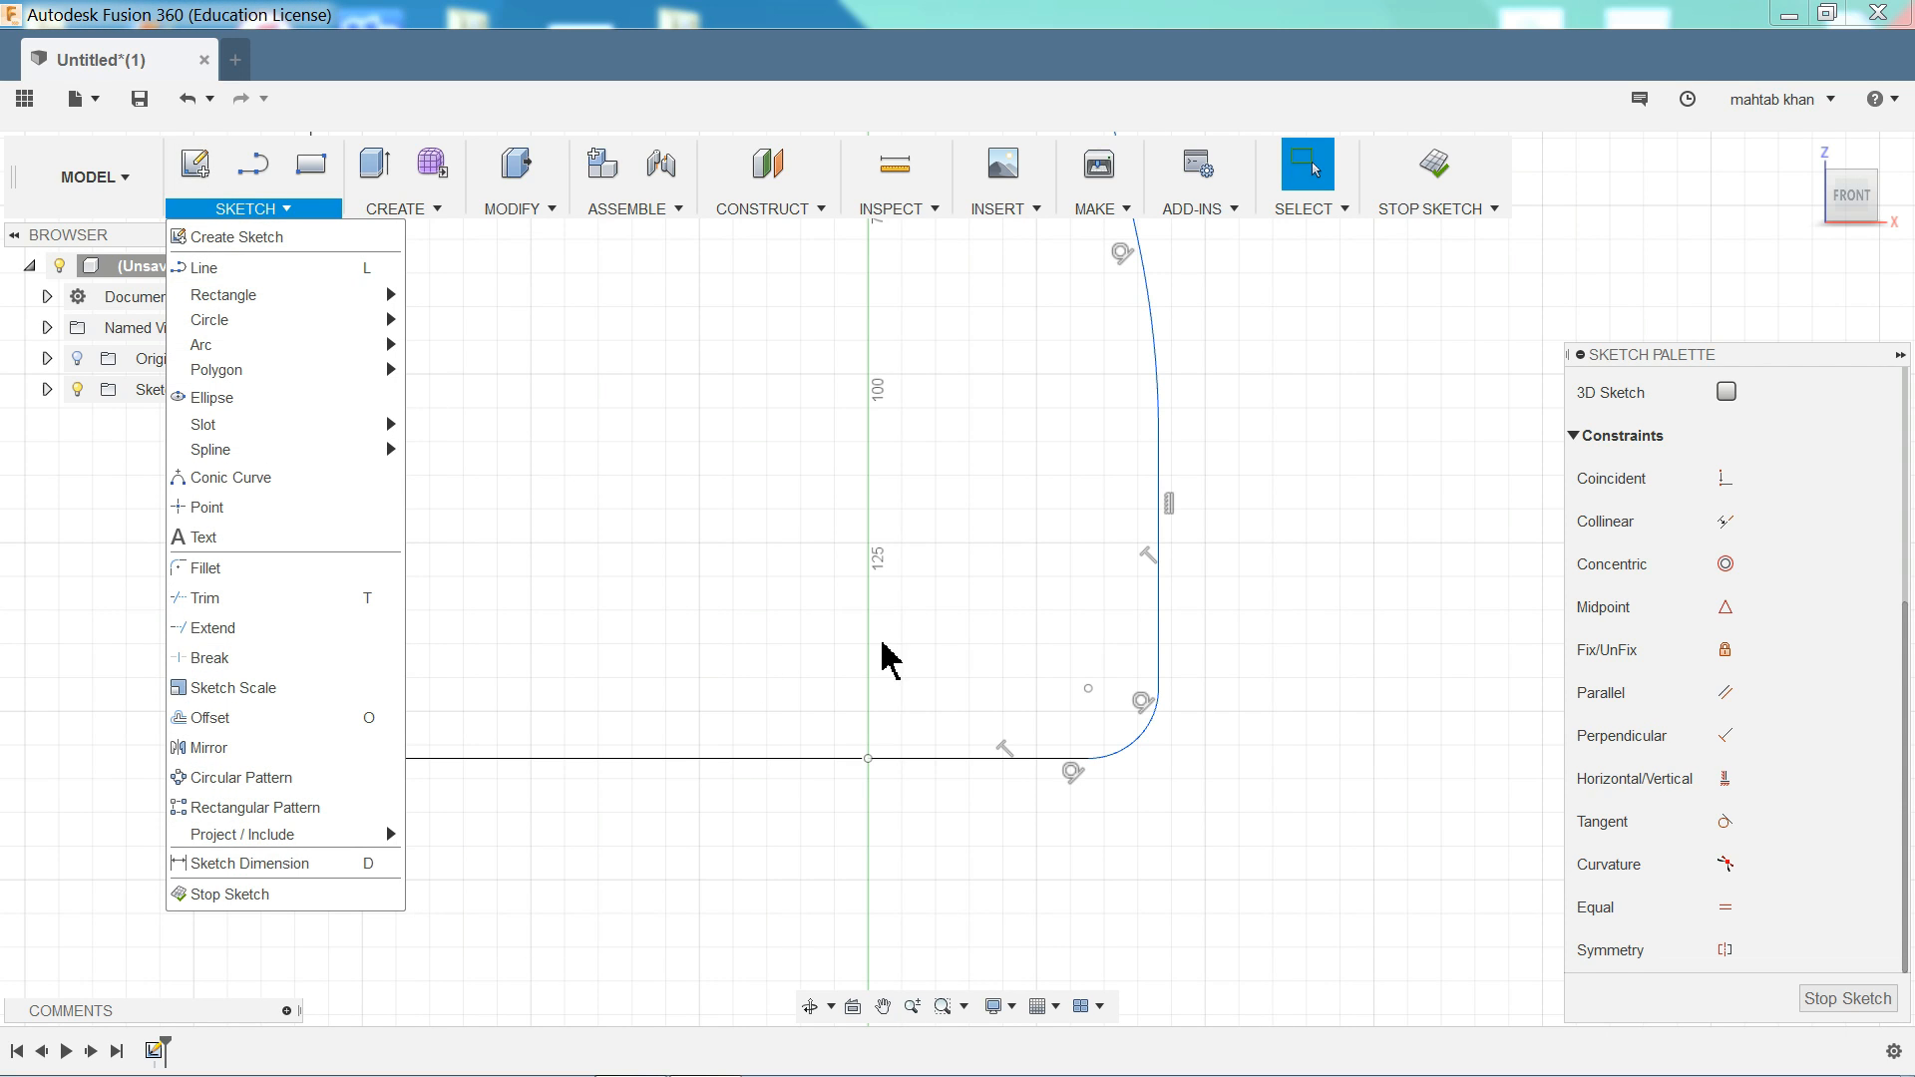
click(248, 864)
scroll(948, 641, down, 5)
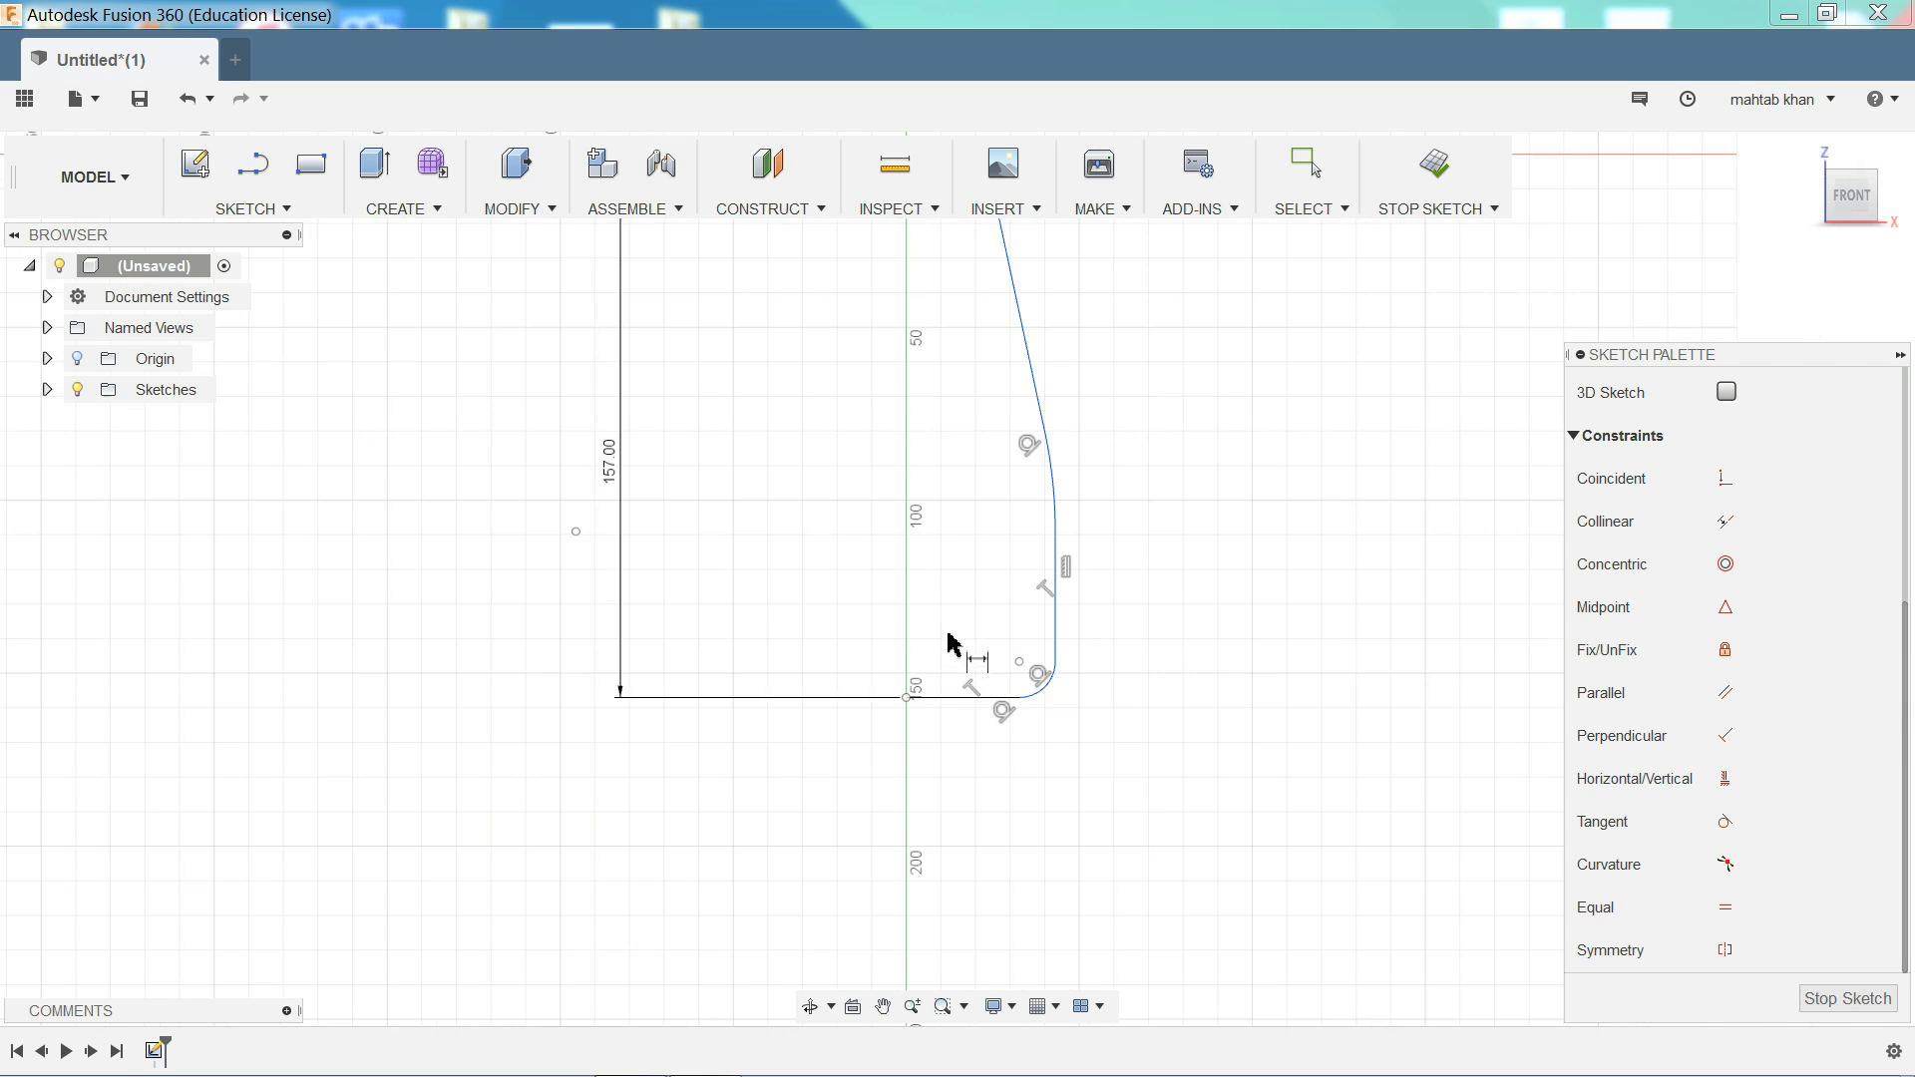
scroll(1068, 372, up, 5)
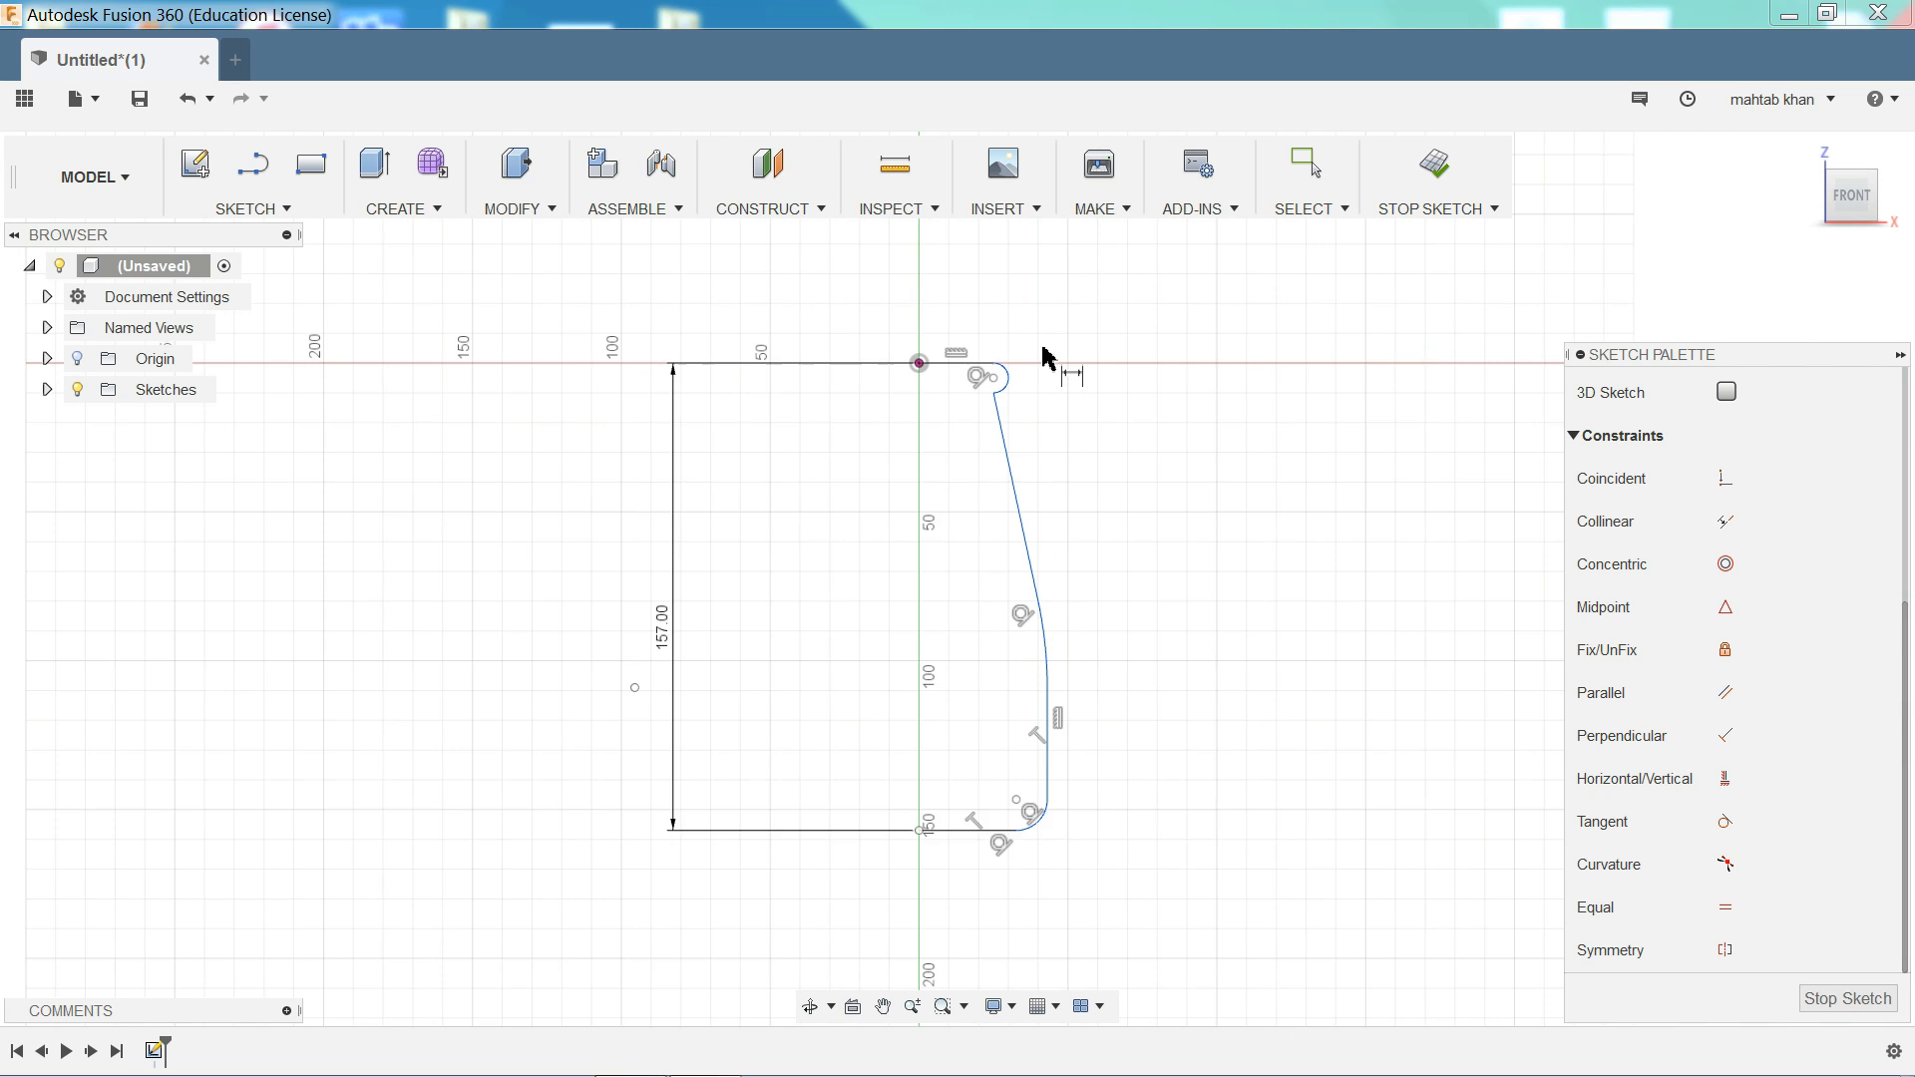
click(918, 361)
click(914, 294)
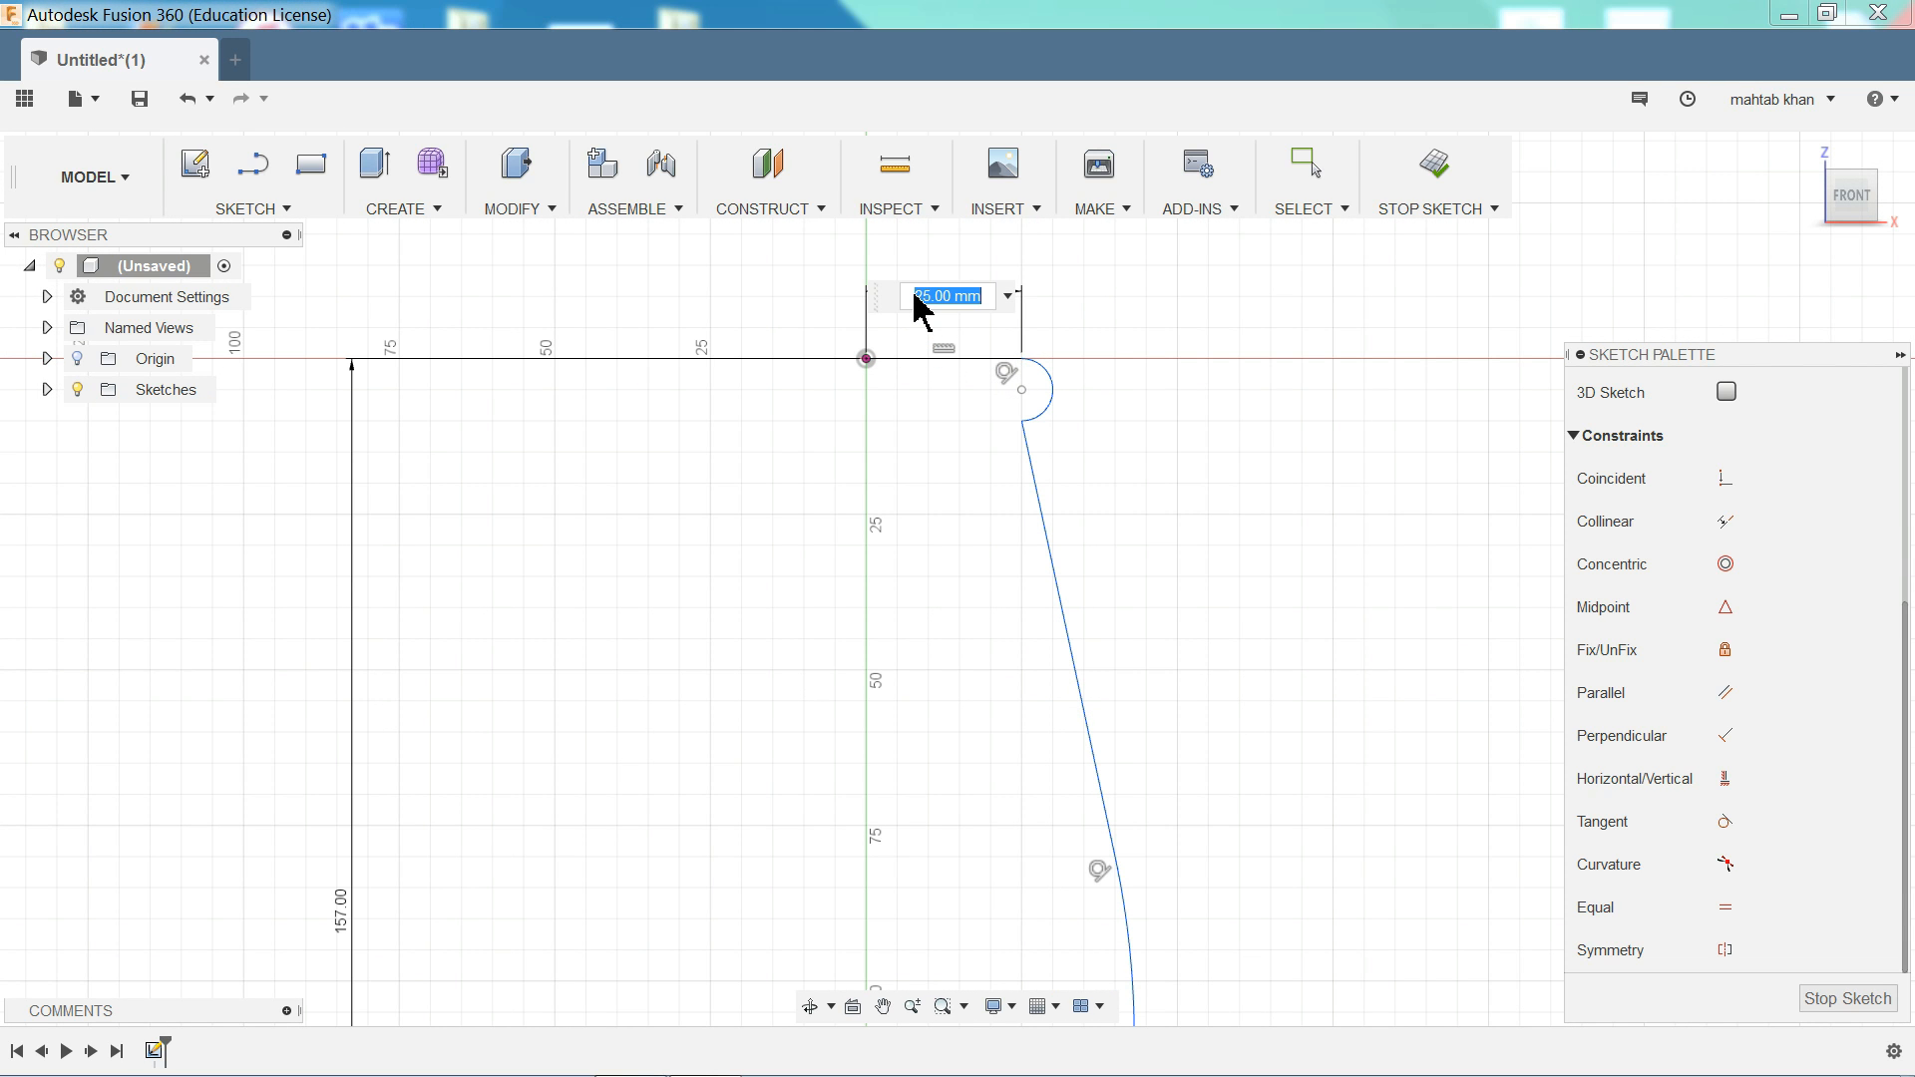
text(12)
key(Return)
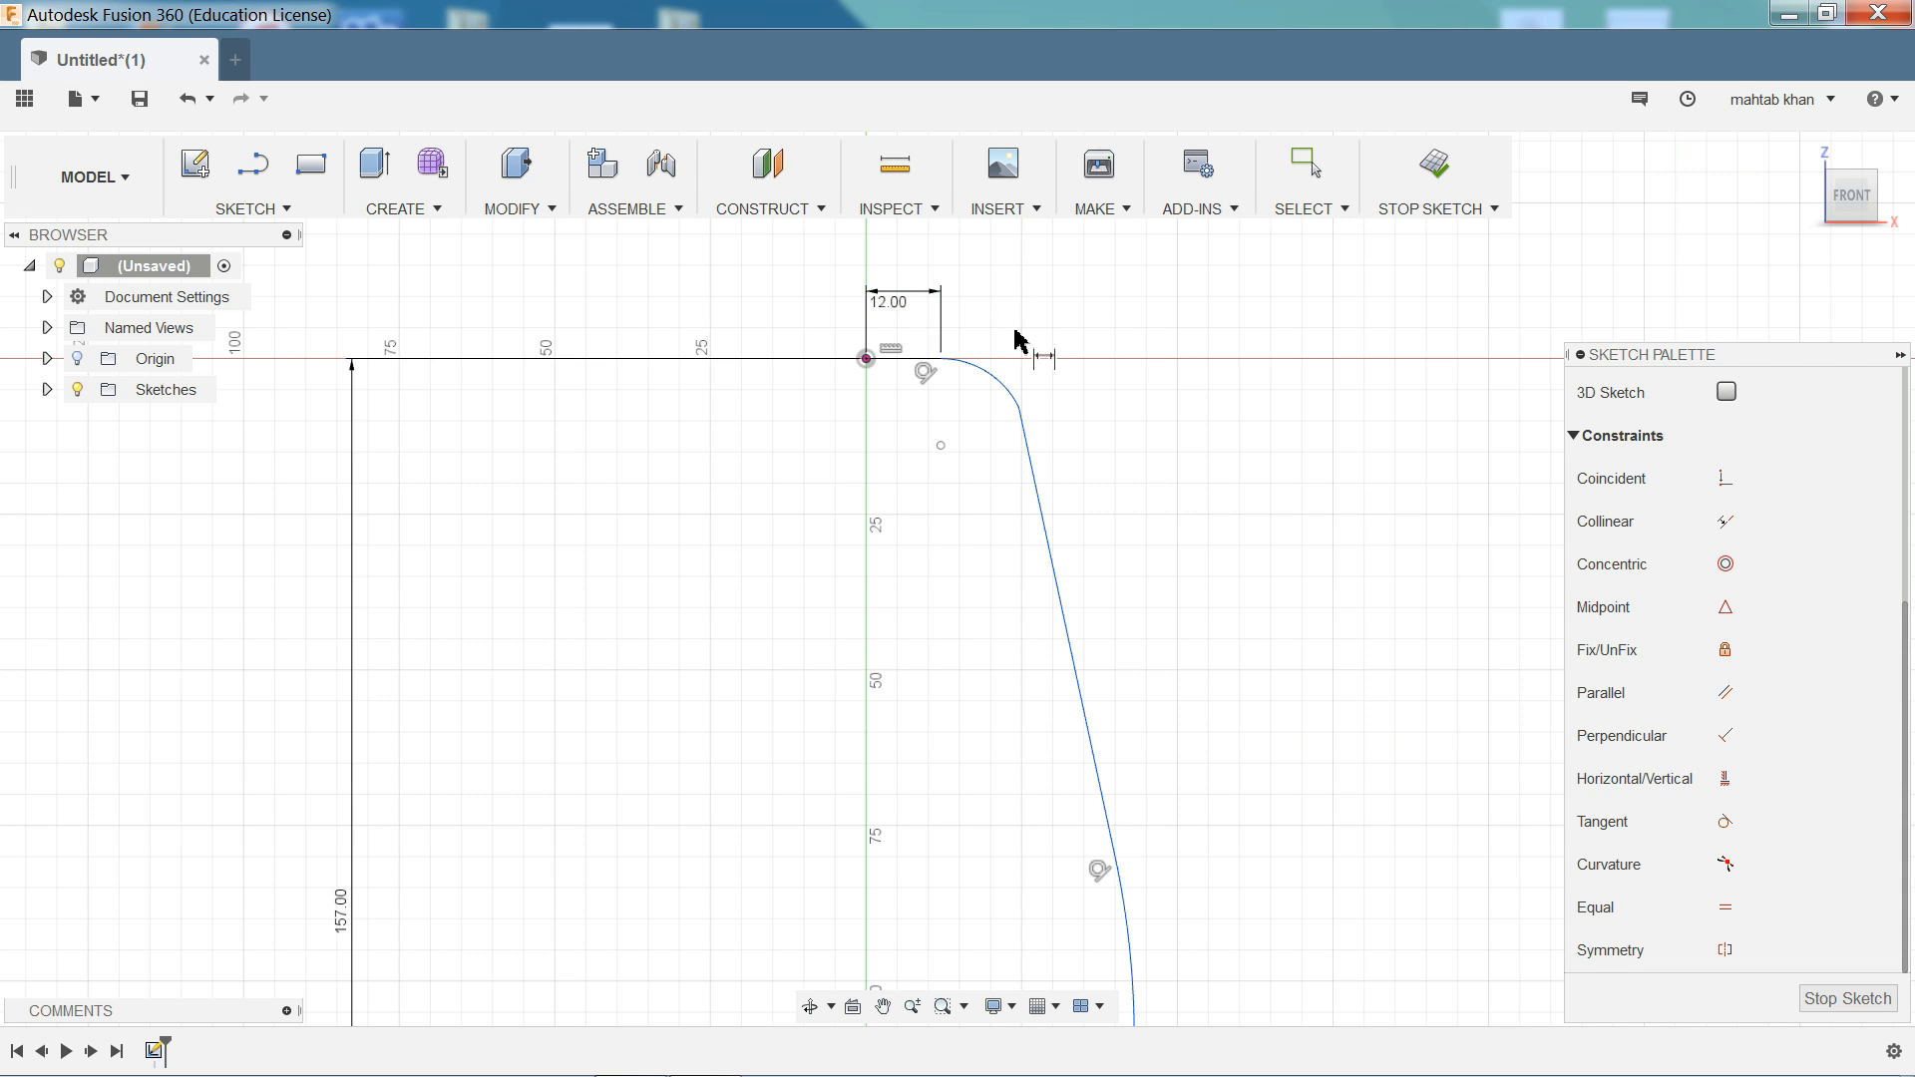
scroll(1026, 439, up, 2)
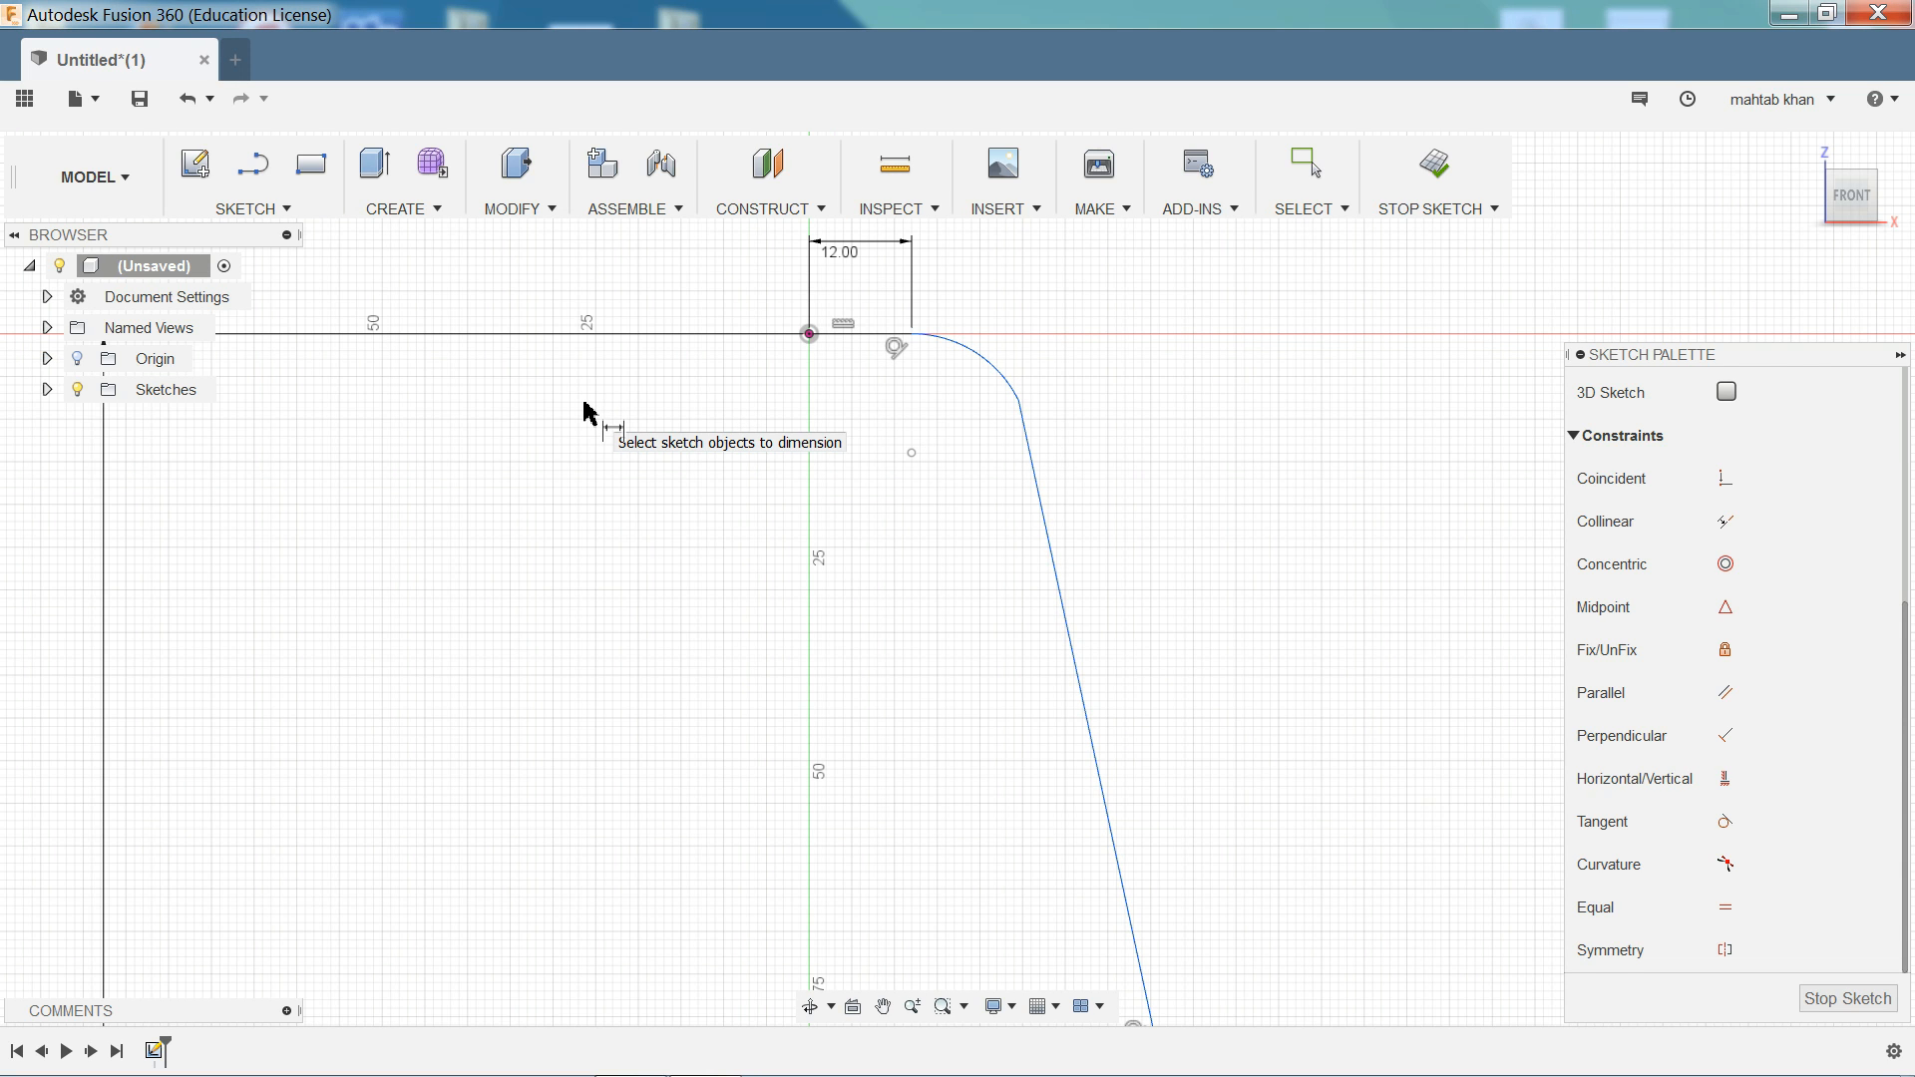
key(Escape)
- Pull the lip arc's lower end inward and constrain it vertically below the end of the top line
scroll(1013, 393, up, 2)
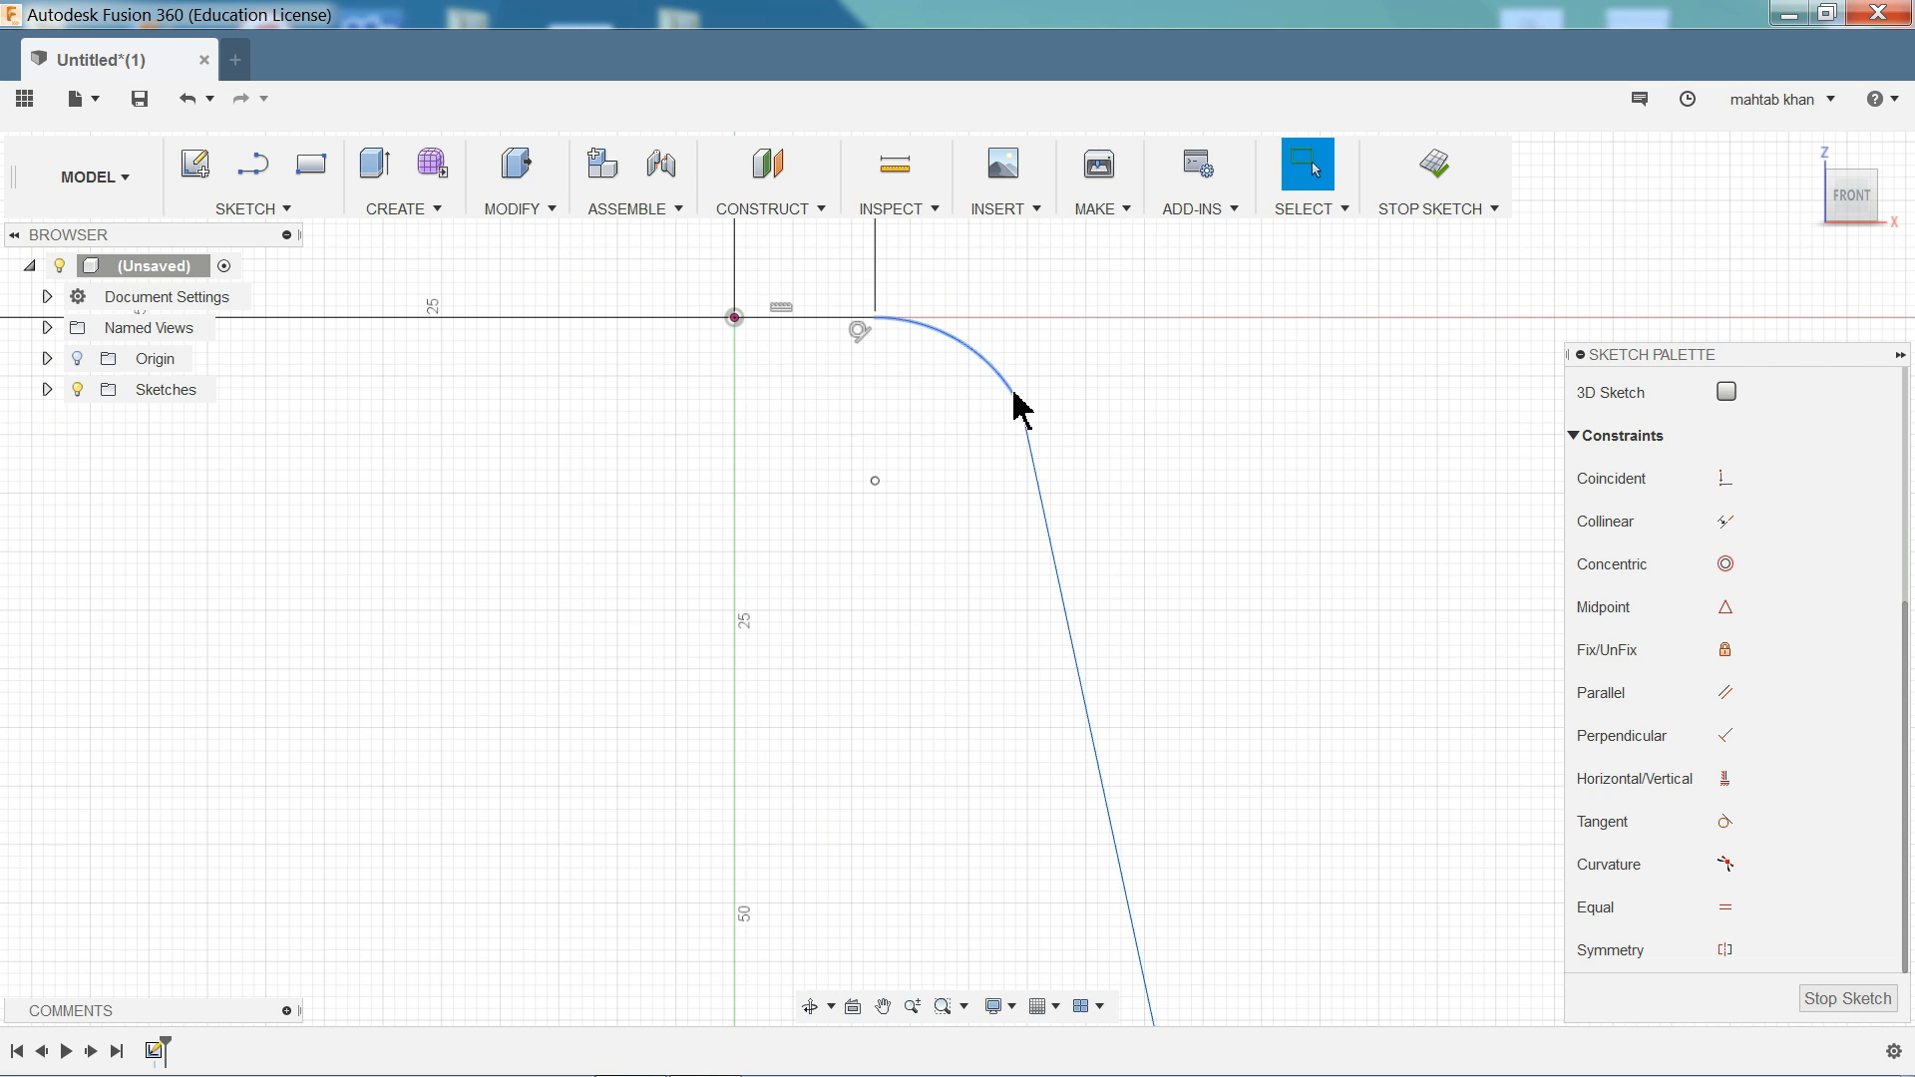
click(1018, 431)
drag(1023, 412, 887, 426)
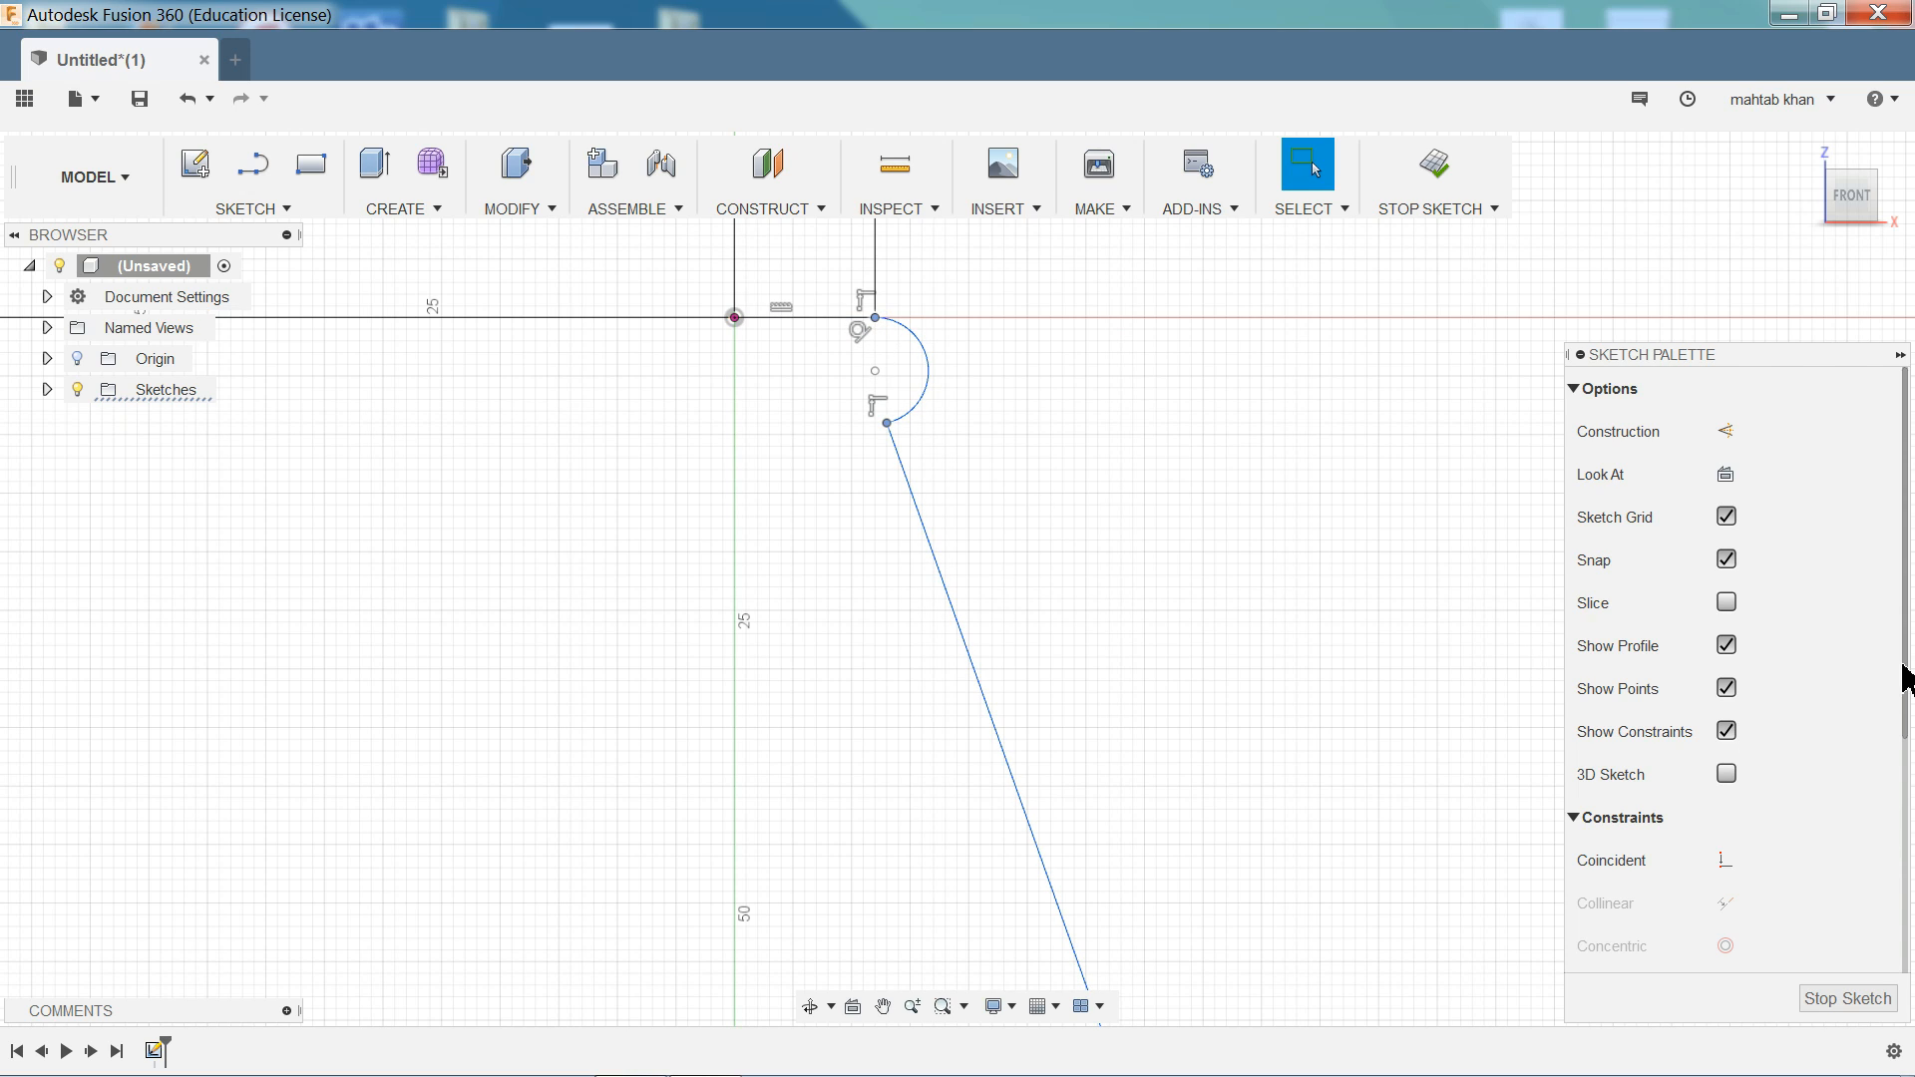
drag(1900, 678, 1906, 904)
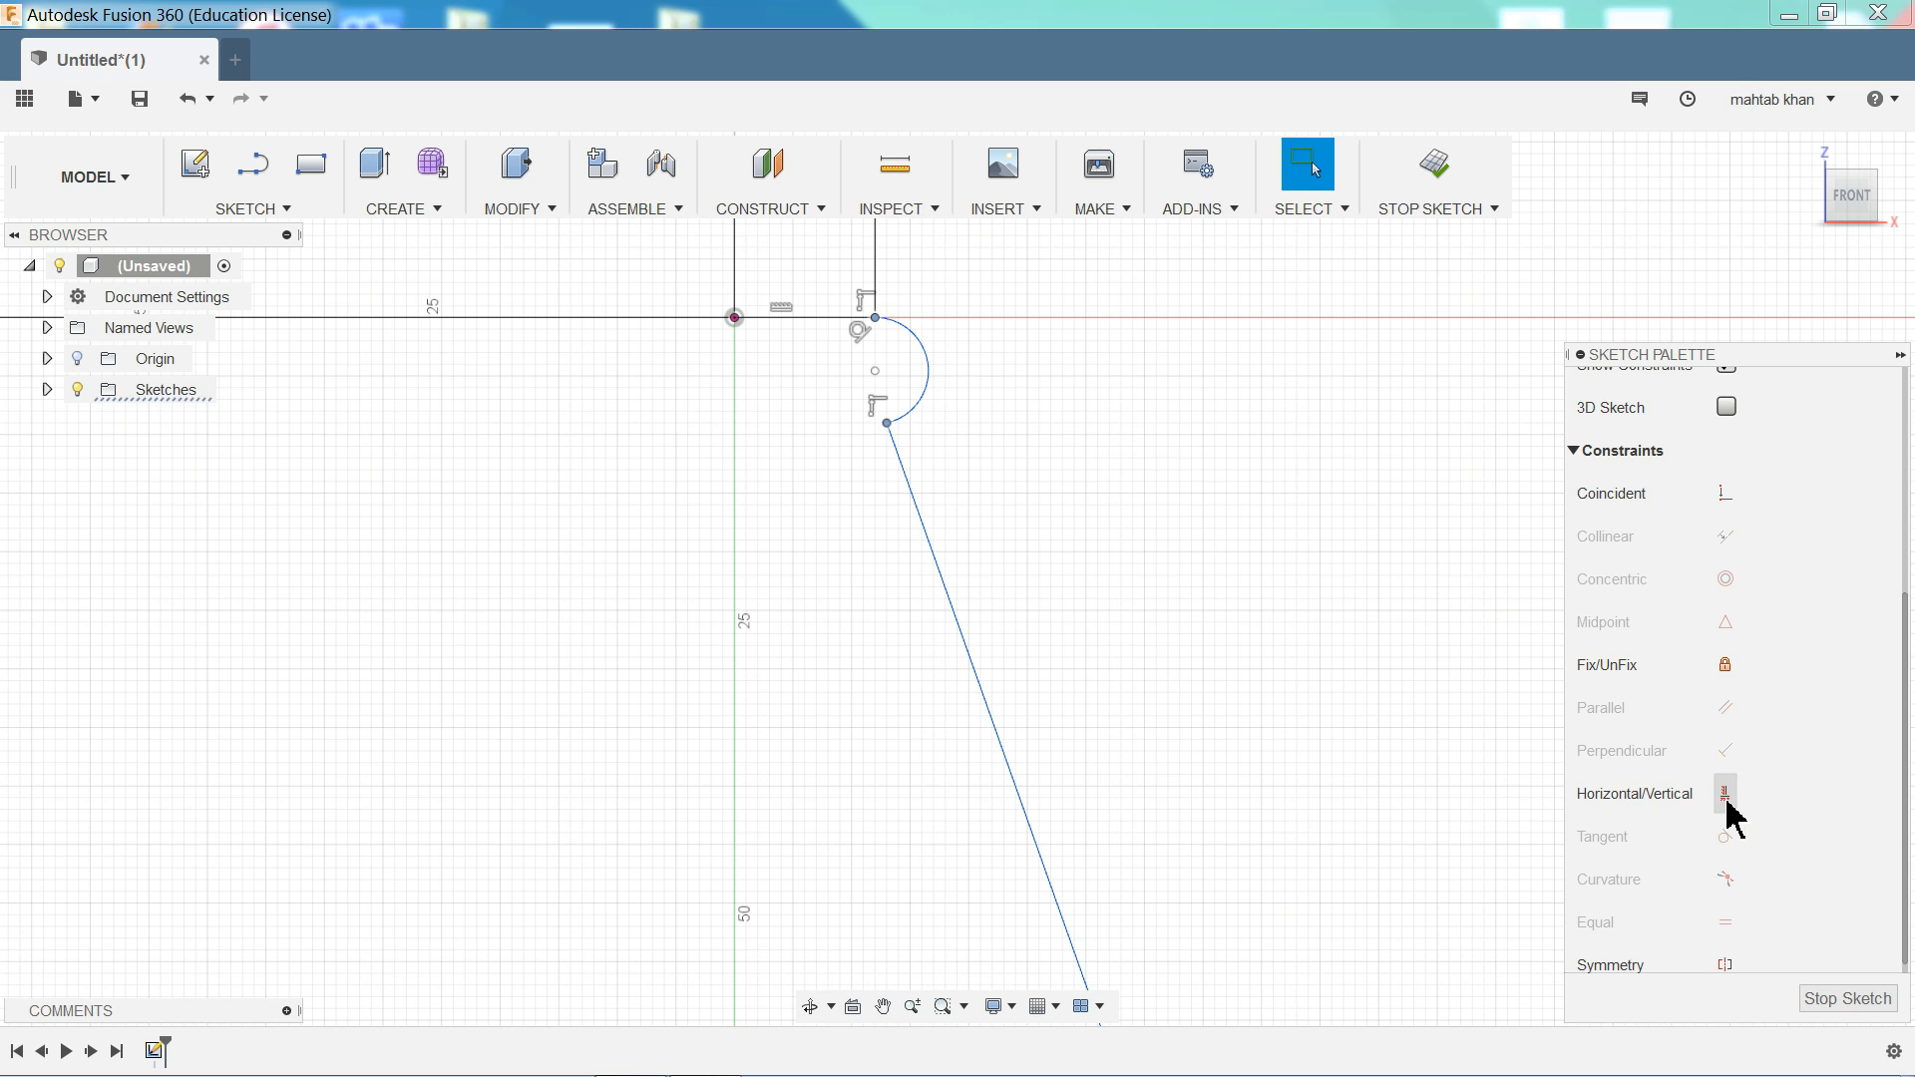
click(1724, 793)
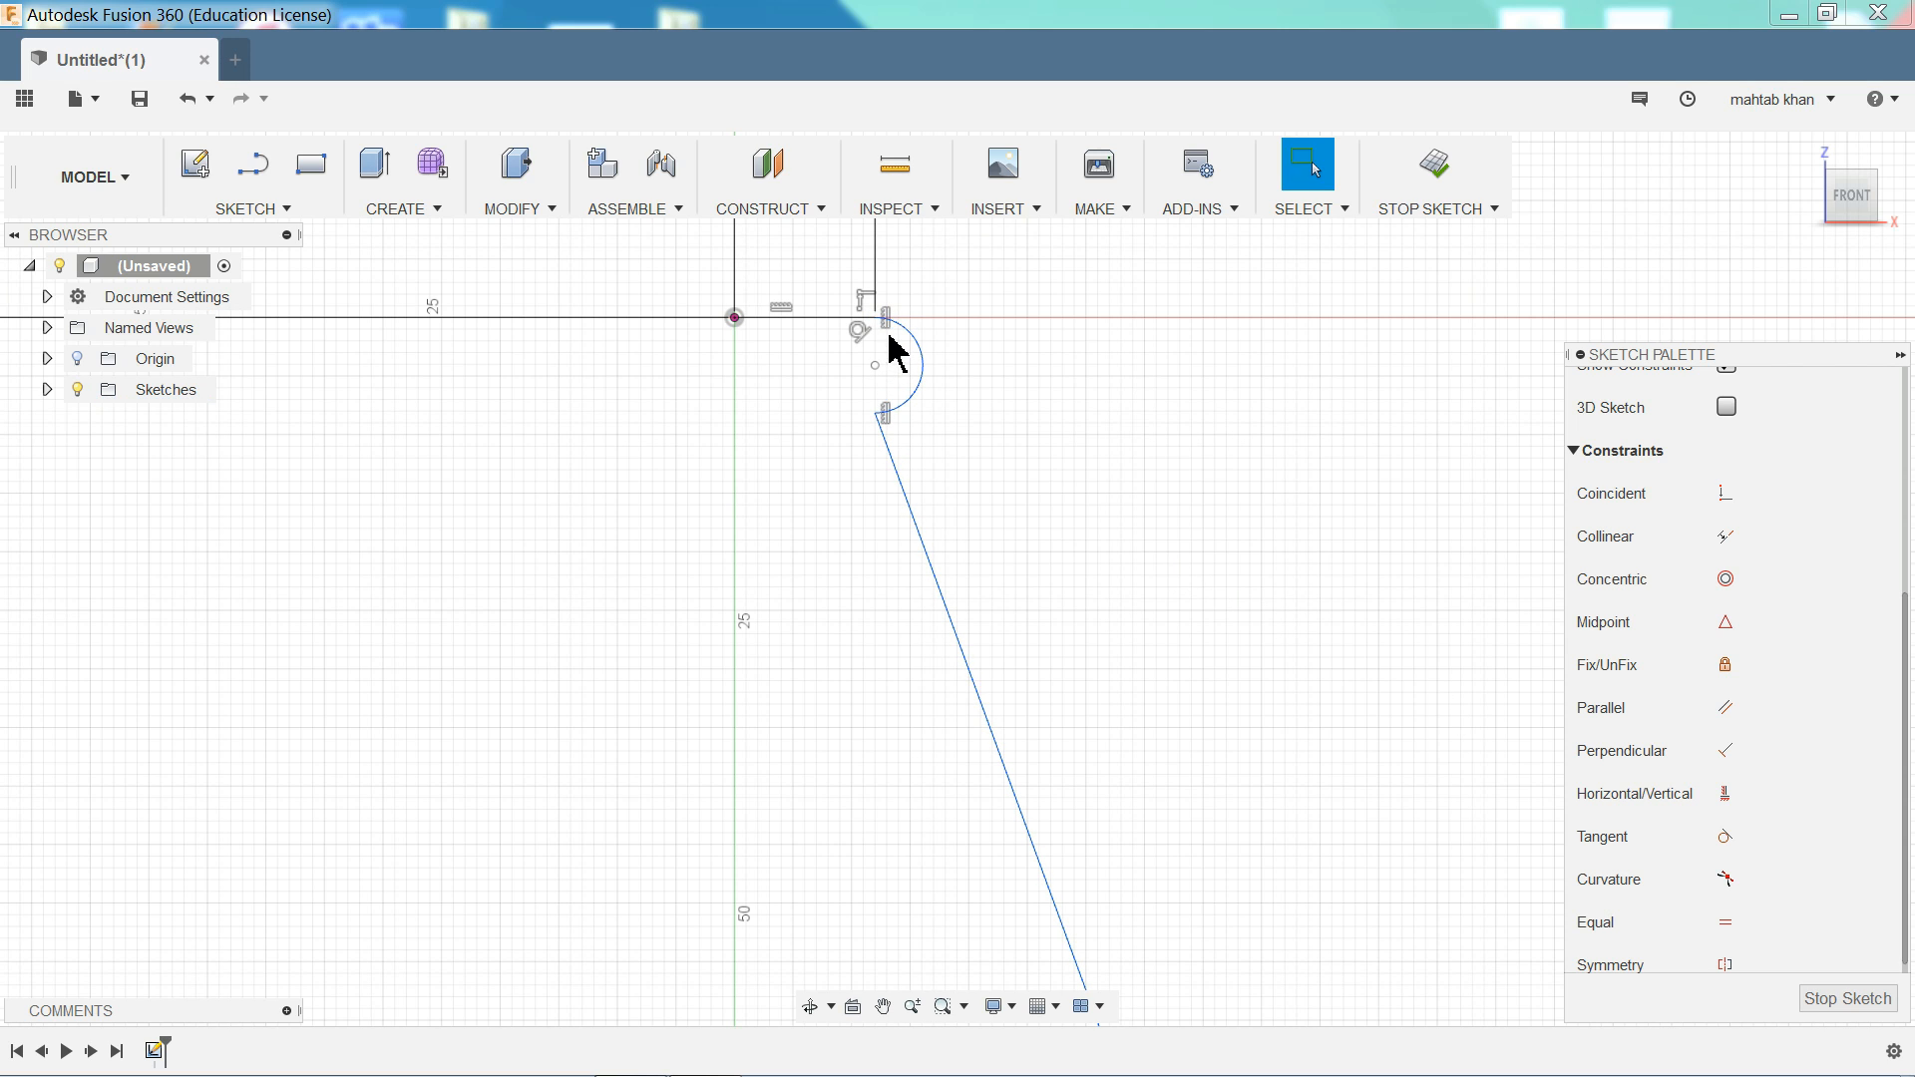
- Move the junction of the slanted neck line and shoulder arc inward to about 24 mm from the vertical axis
scroll(982, 552, down, 4)
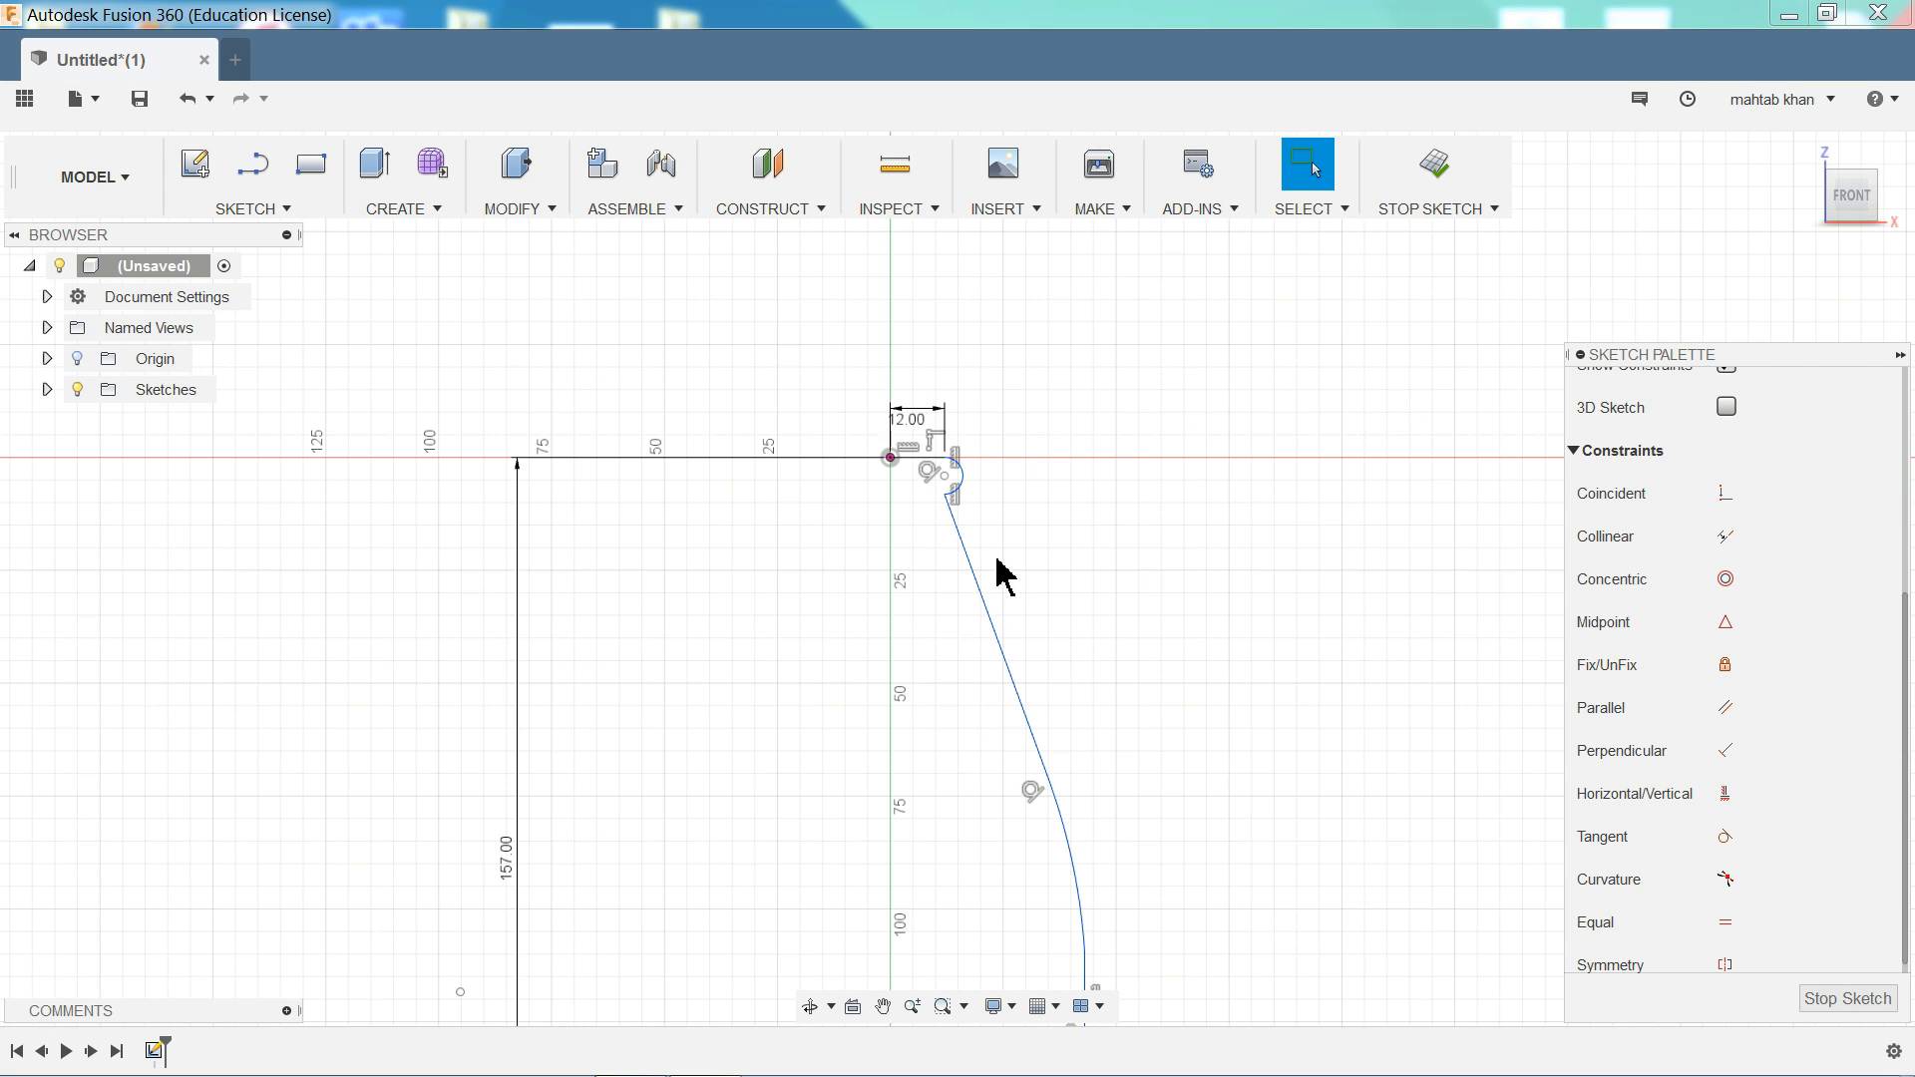
scroll(1066, 831, up, 4)
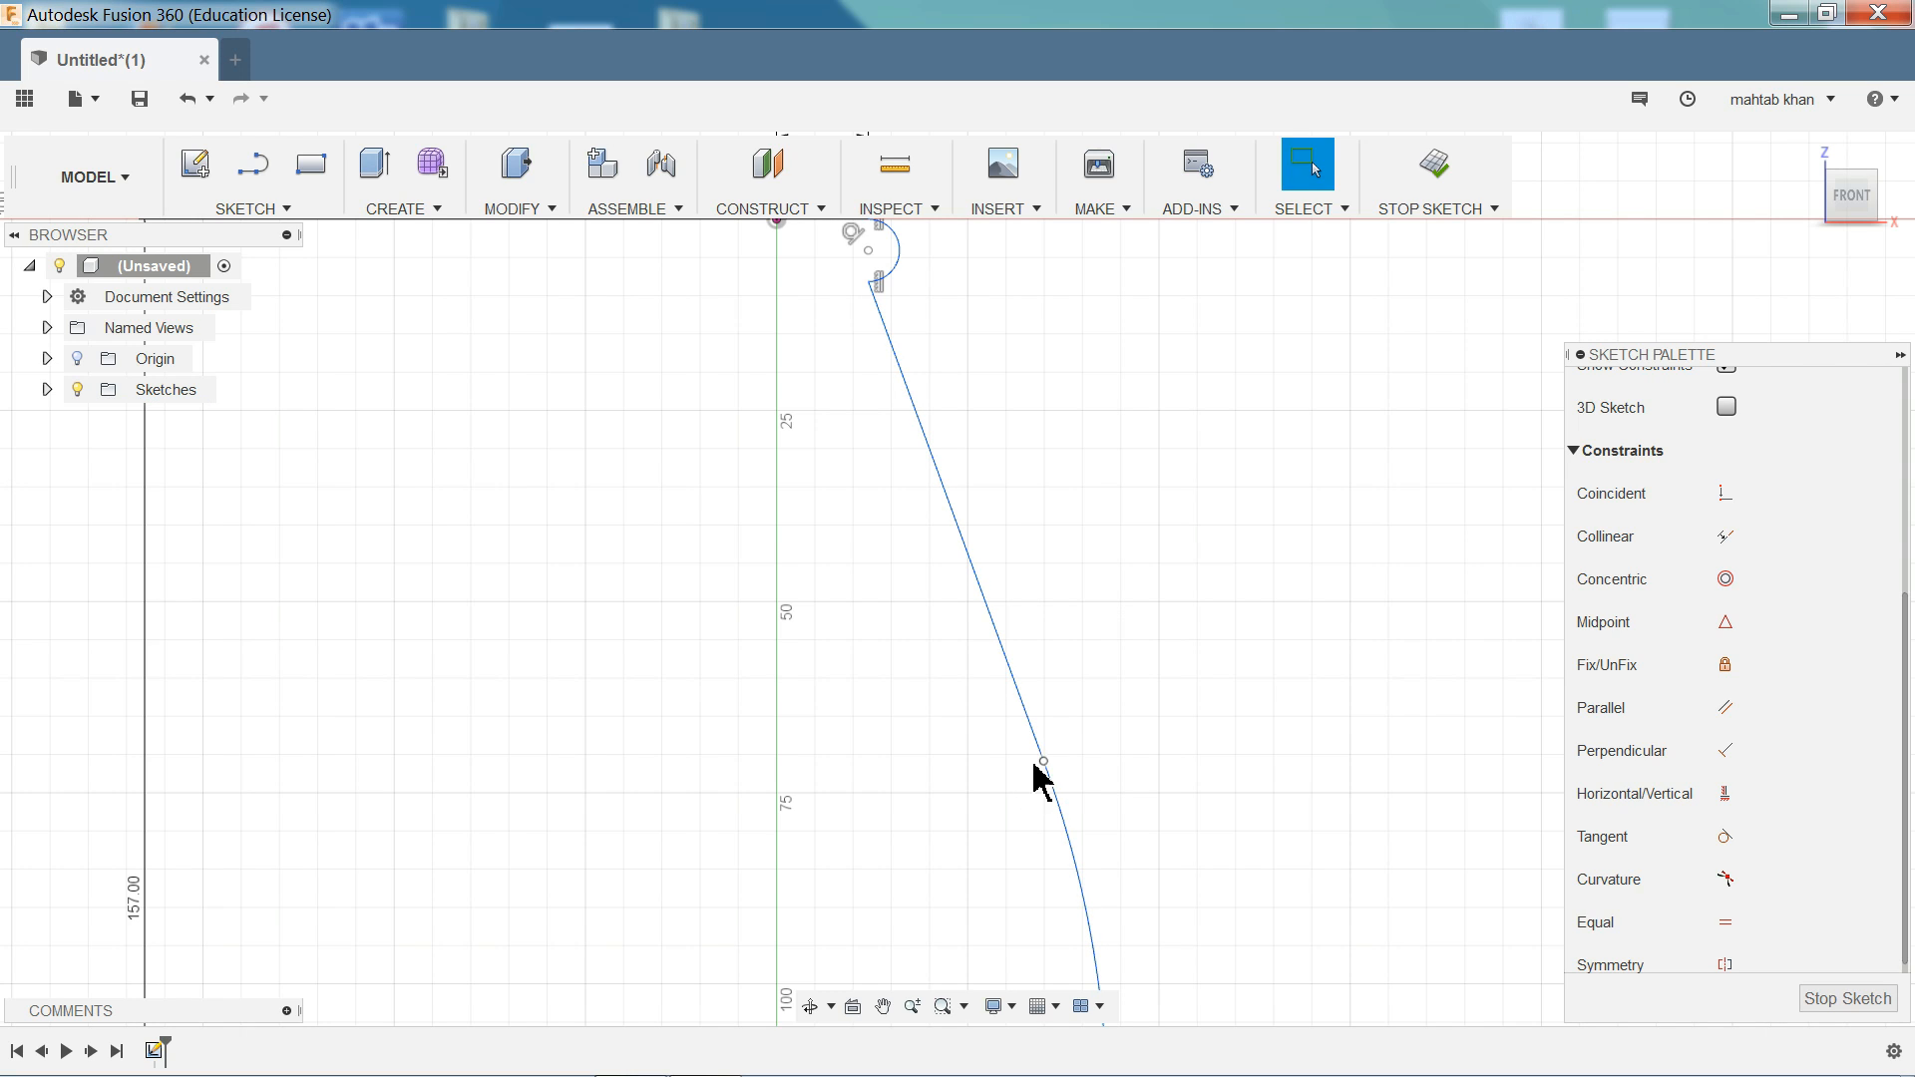
mouse_move(1038, 763)
mouse_down()
mouse_move(973, 801)
mouse_move(957, 755)
mouse_up()
scroll(1018, 780, down, 5)
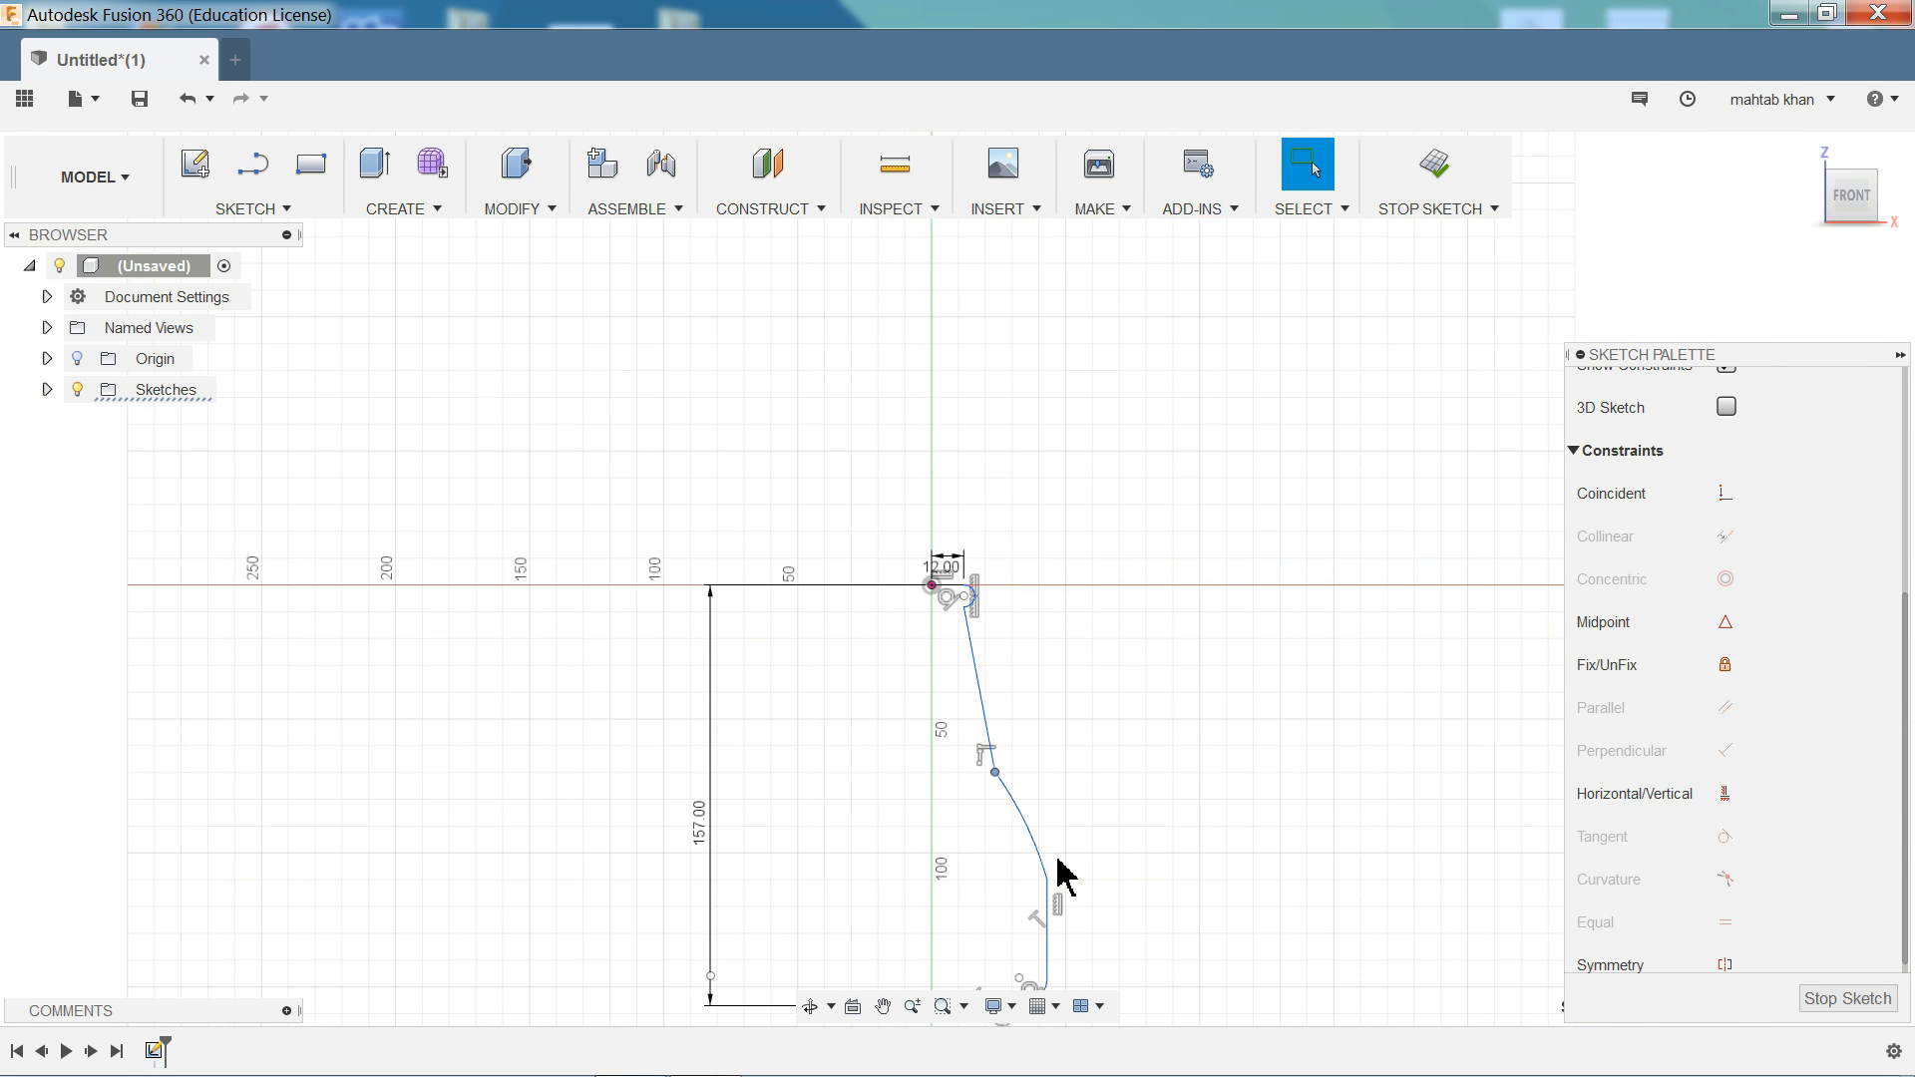
- Dimension the horizontal distance from the origin to the junction of the neck line and shoulder arc at 16 mm
scroll(1052, 879, up, 4)
scroll(1052, 890, up, 2)
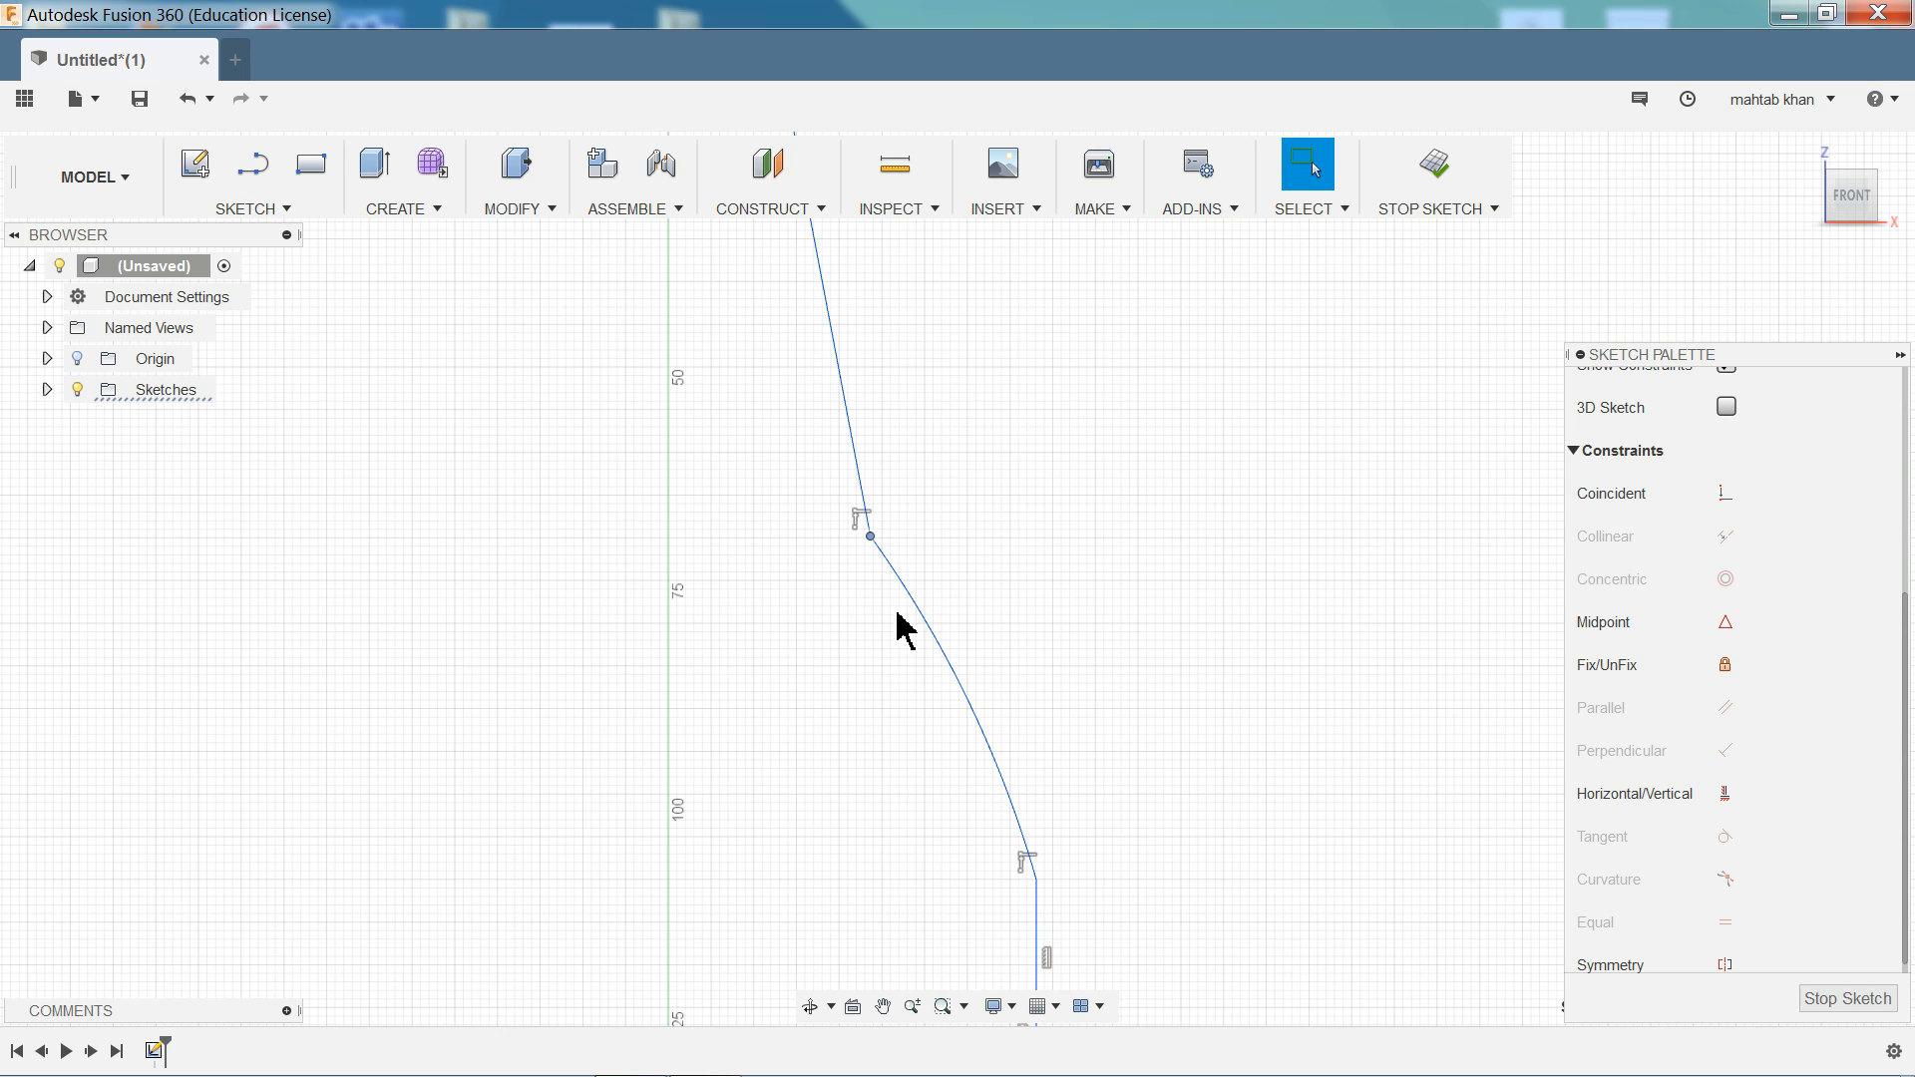
click(254, 210)
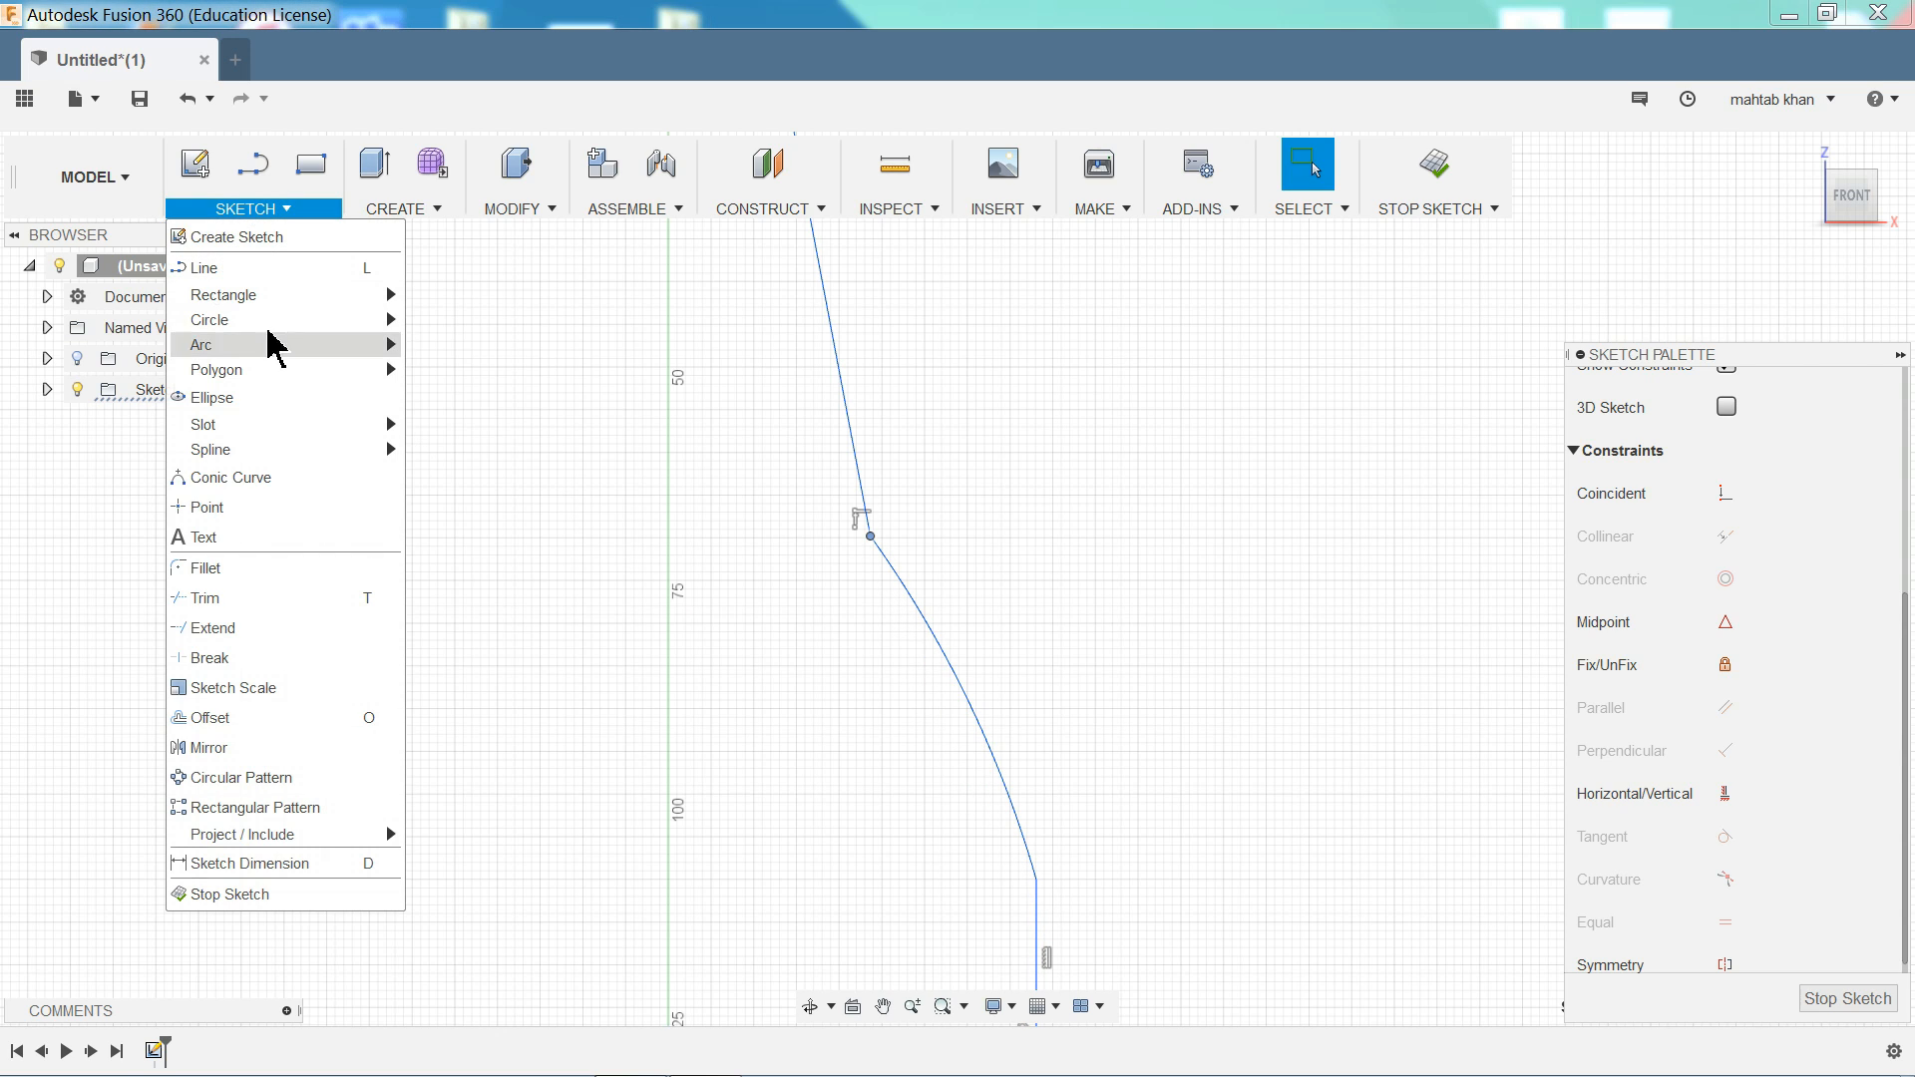
click(256, 864)
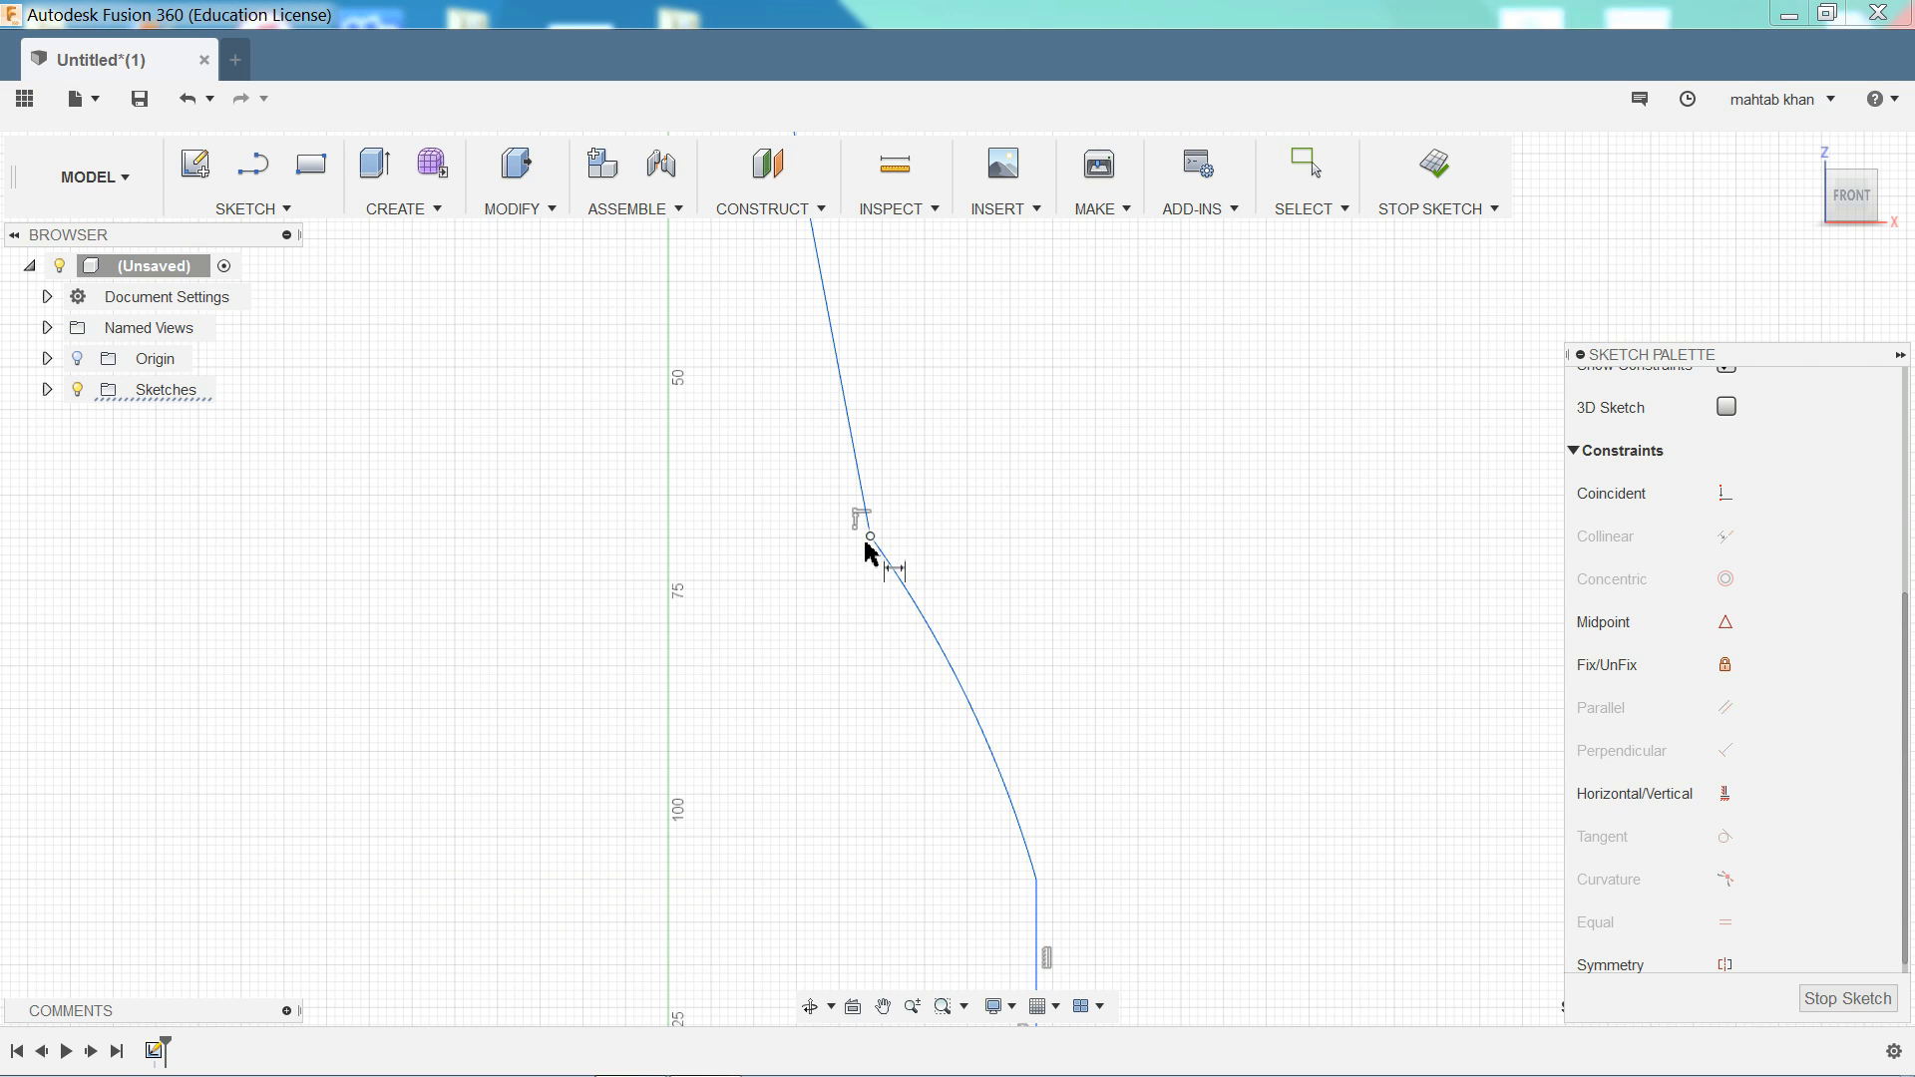
scroll(727, 519, down, 5)
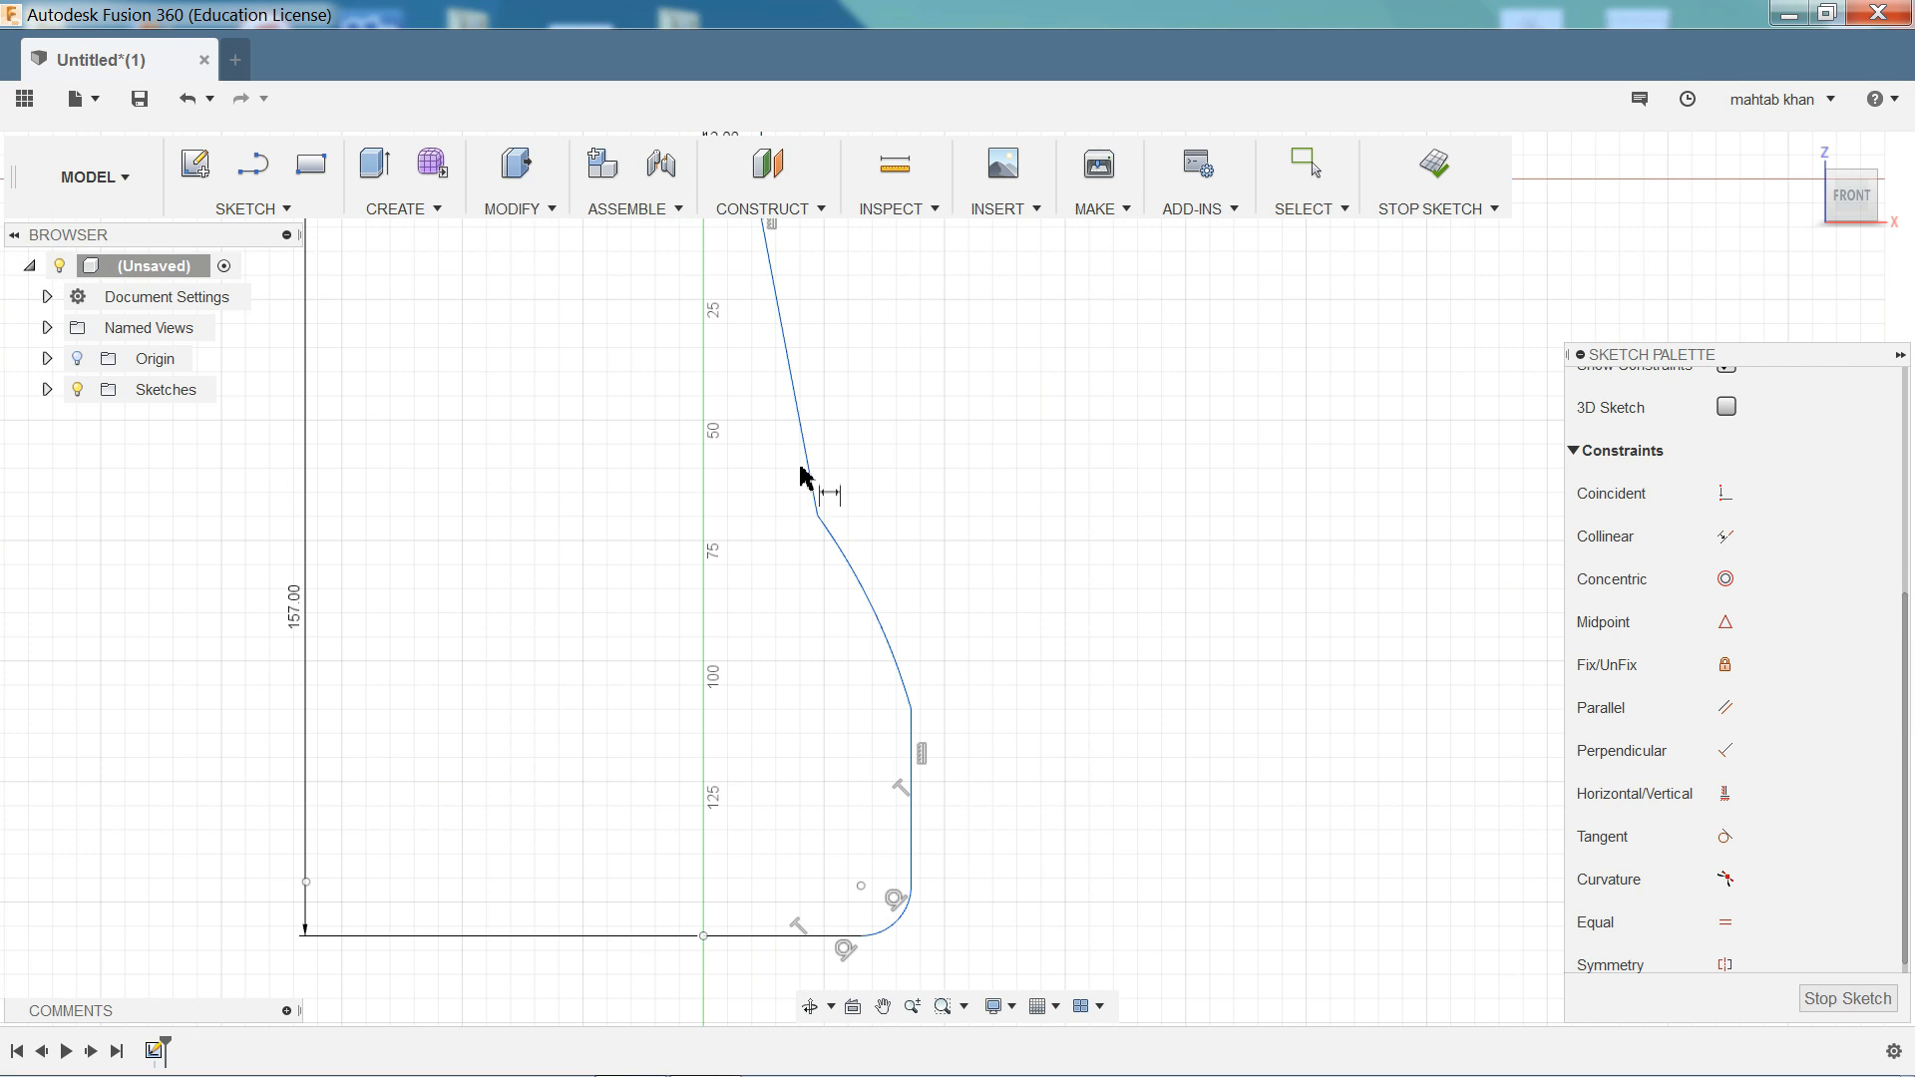
click(735, 251)
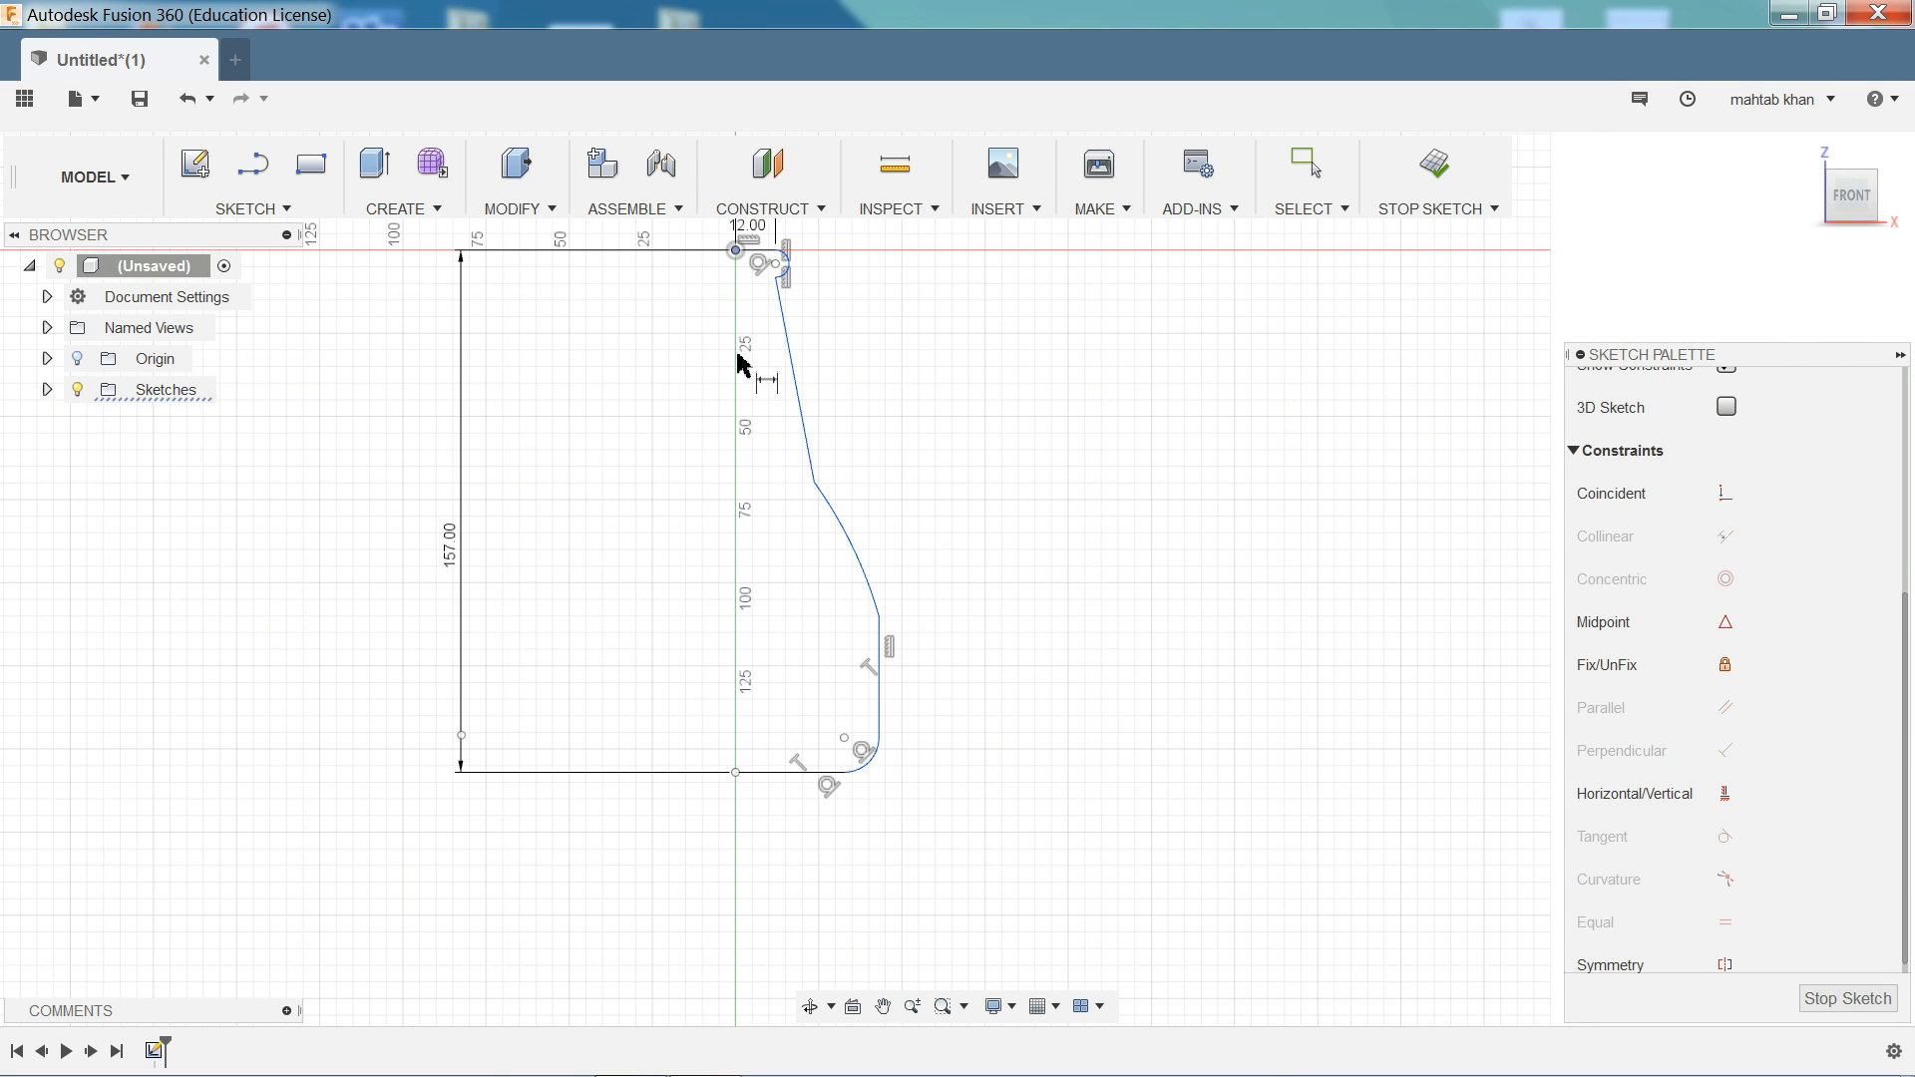
click(814, 485)
scroll(783, 518, up, 2)
scroll(783, 519, up, 3)
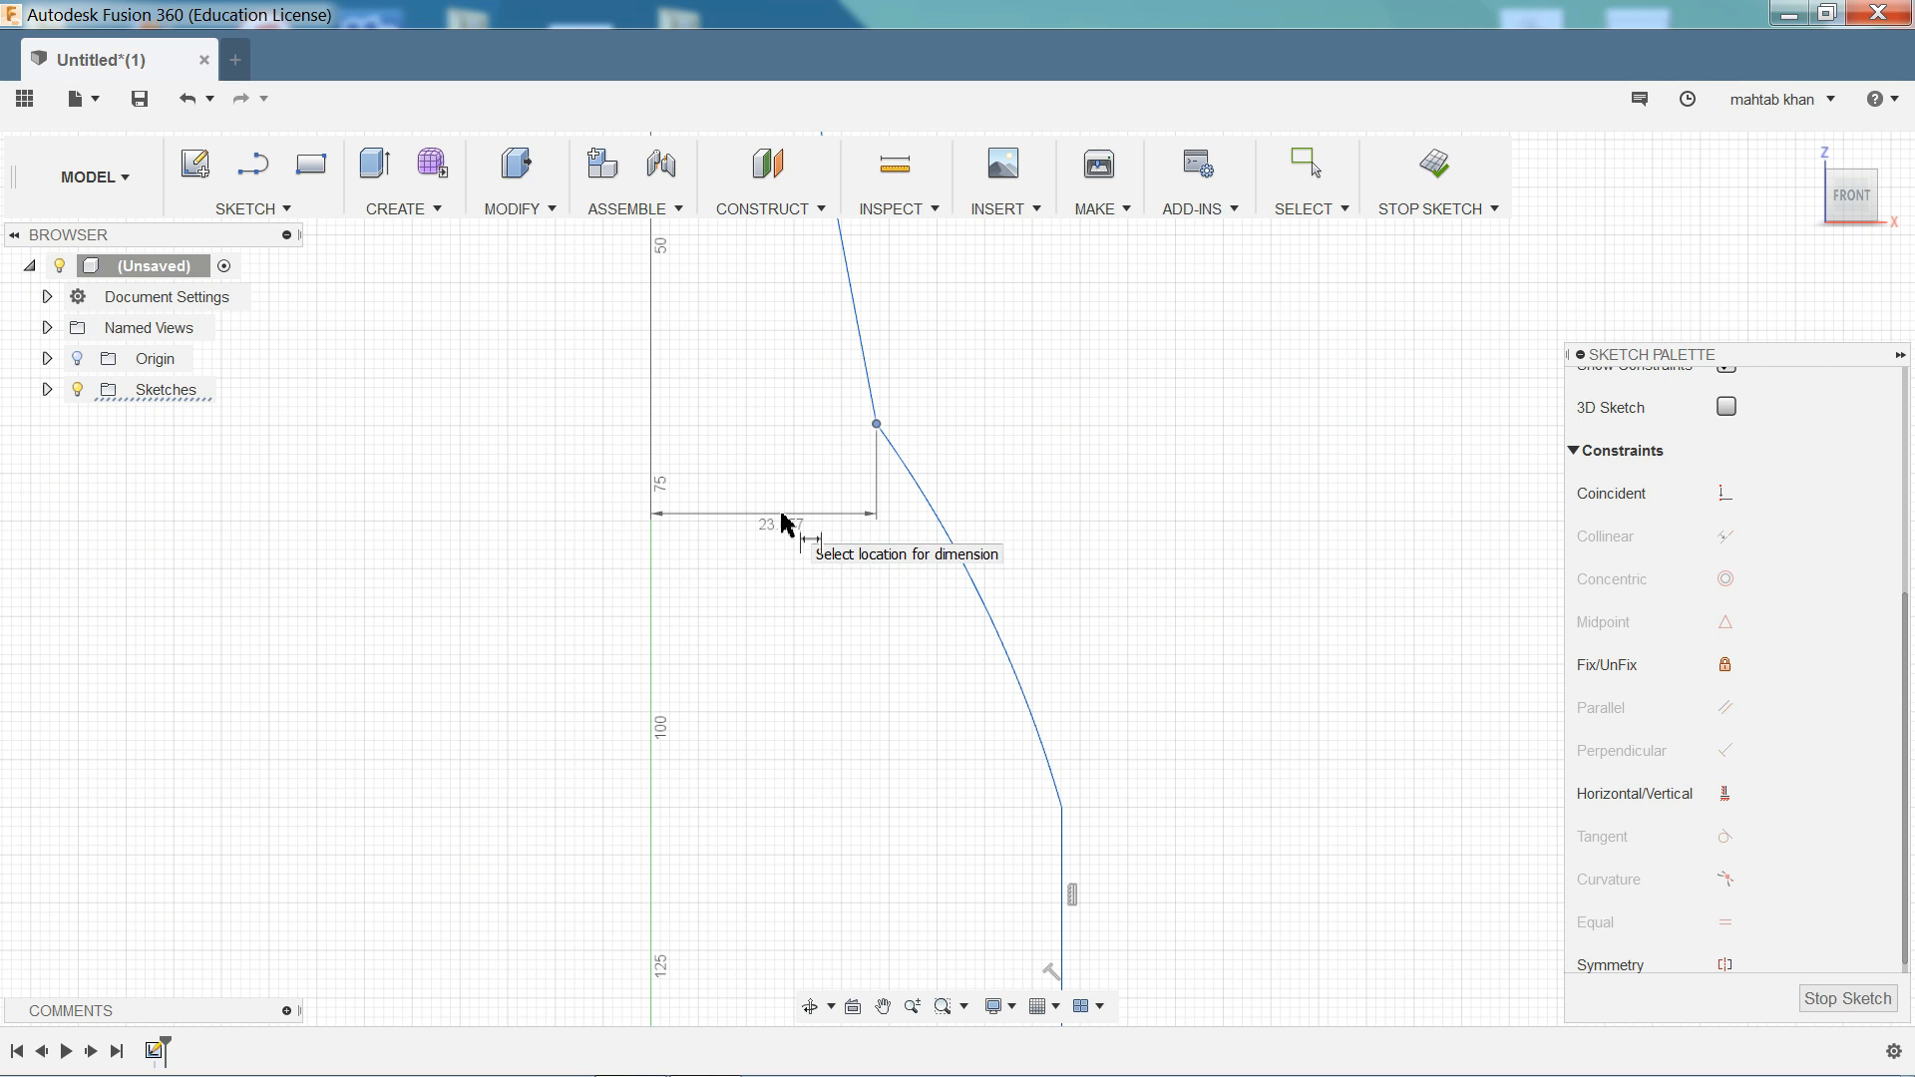
click(771, 494)
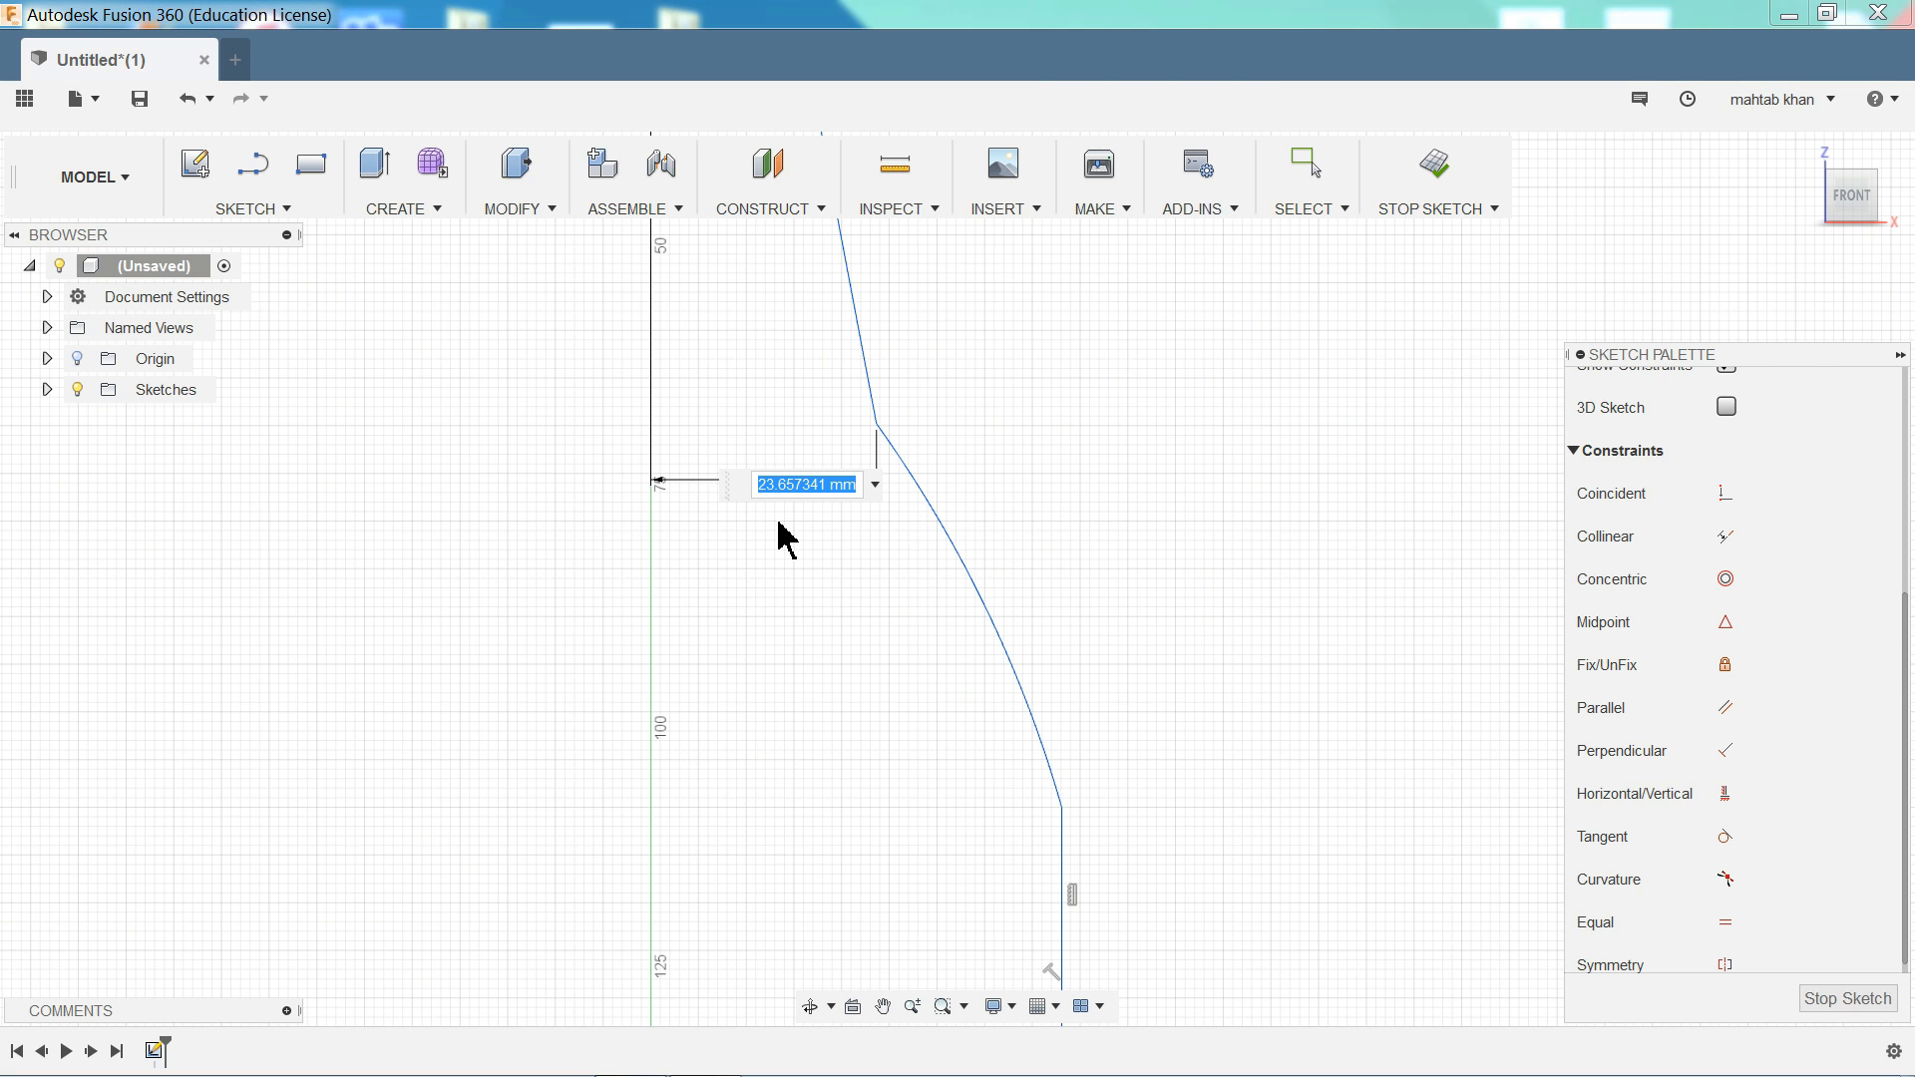
text(16)
key(Return)
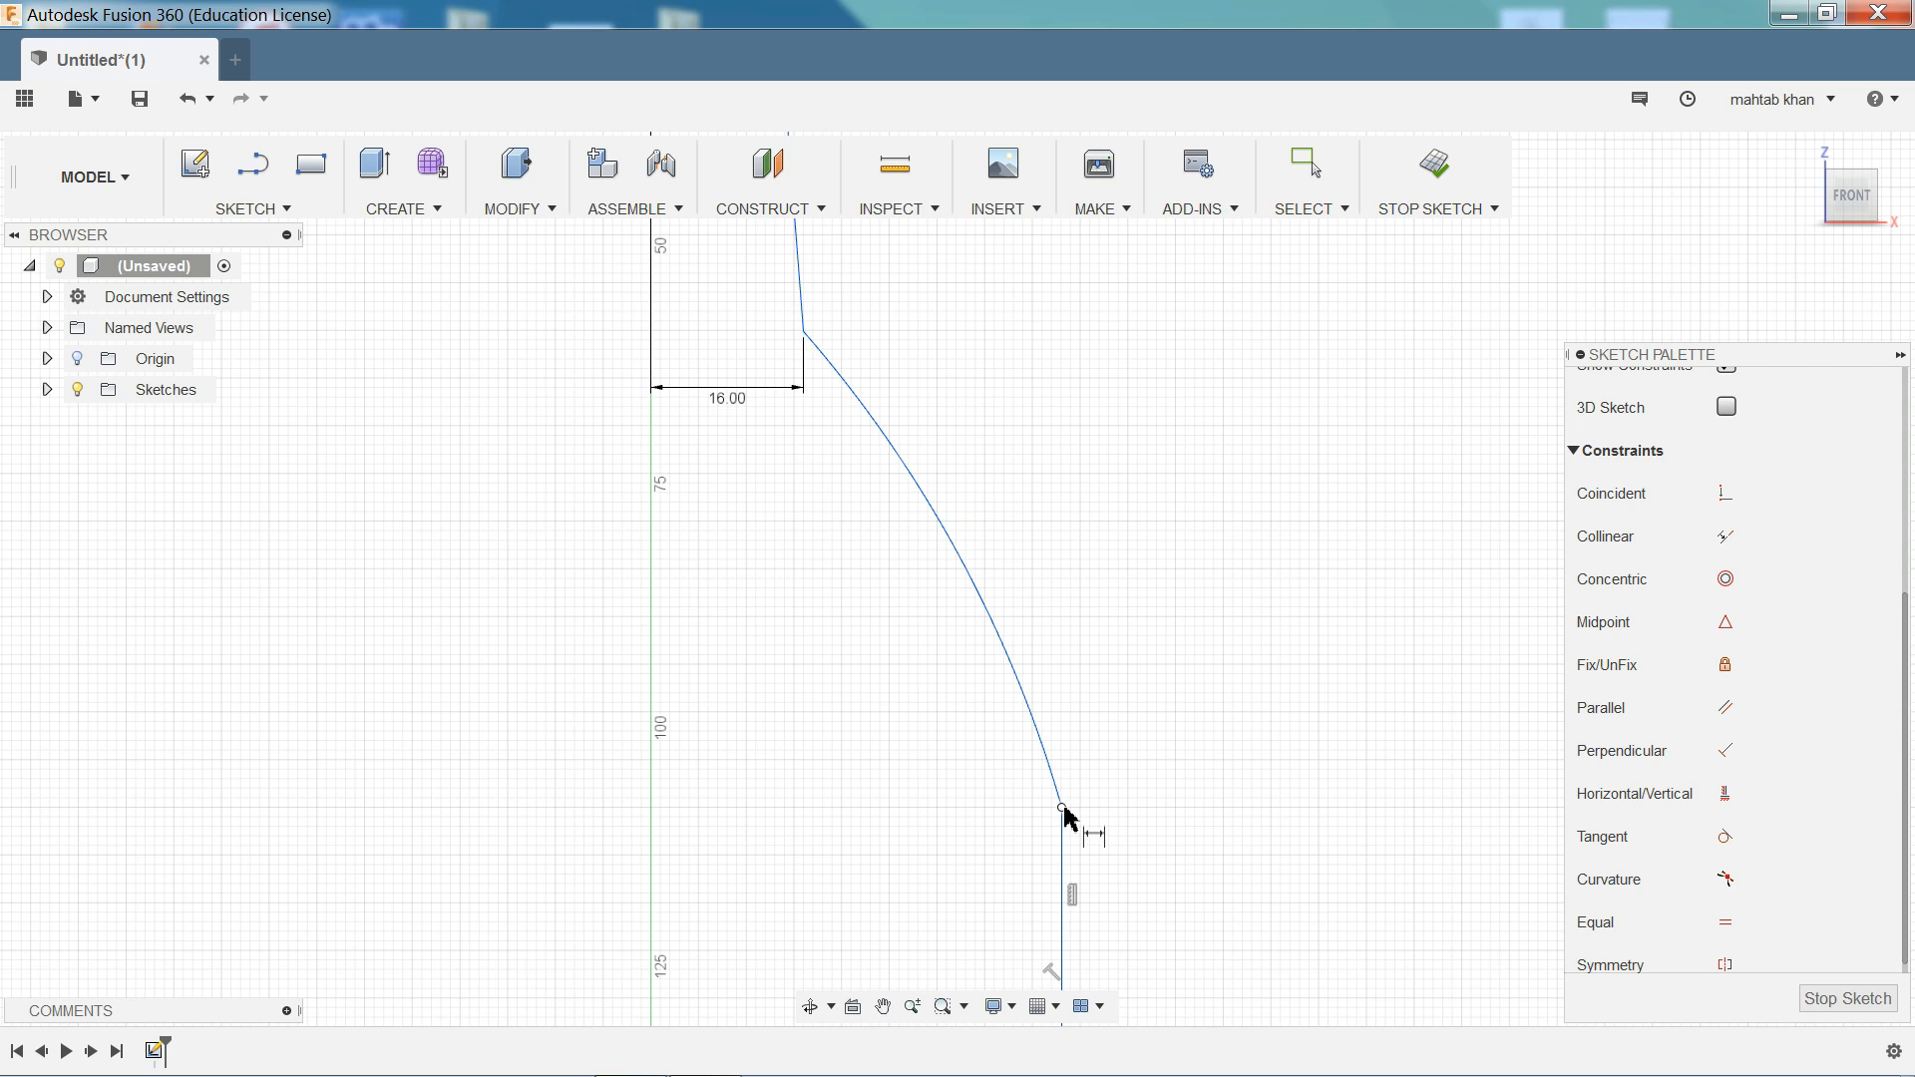
- Dimension the shoulder arc with a radius of 30 mm
click(981, 609)
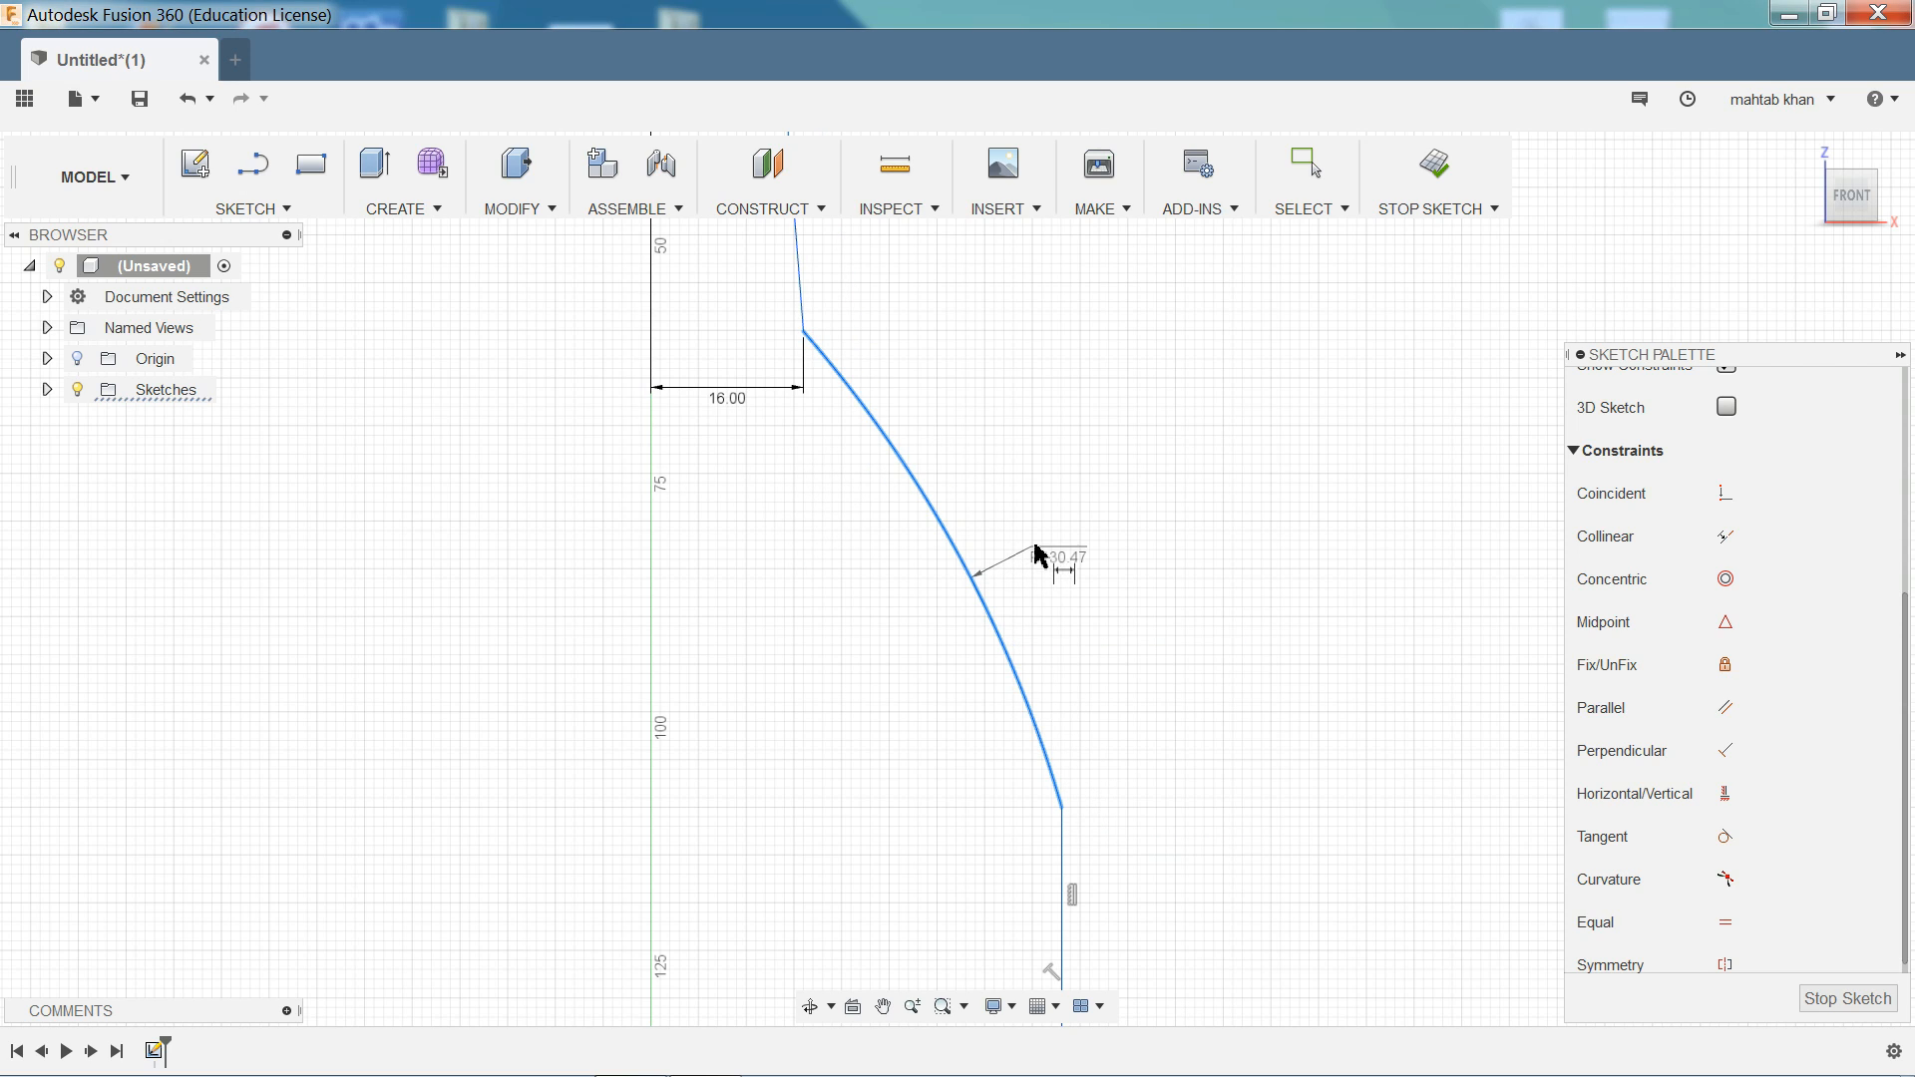
click(1041, 546)
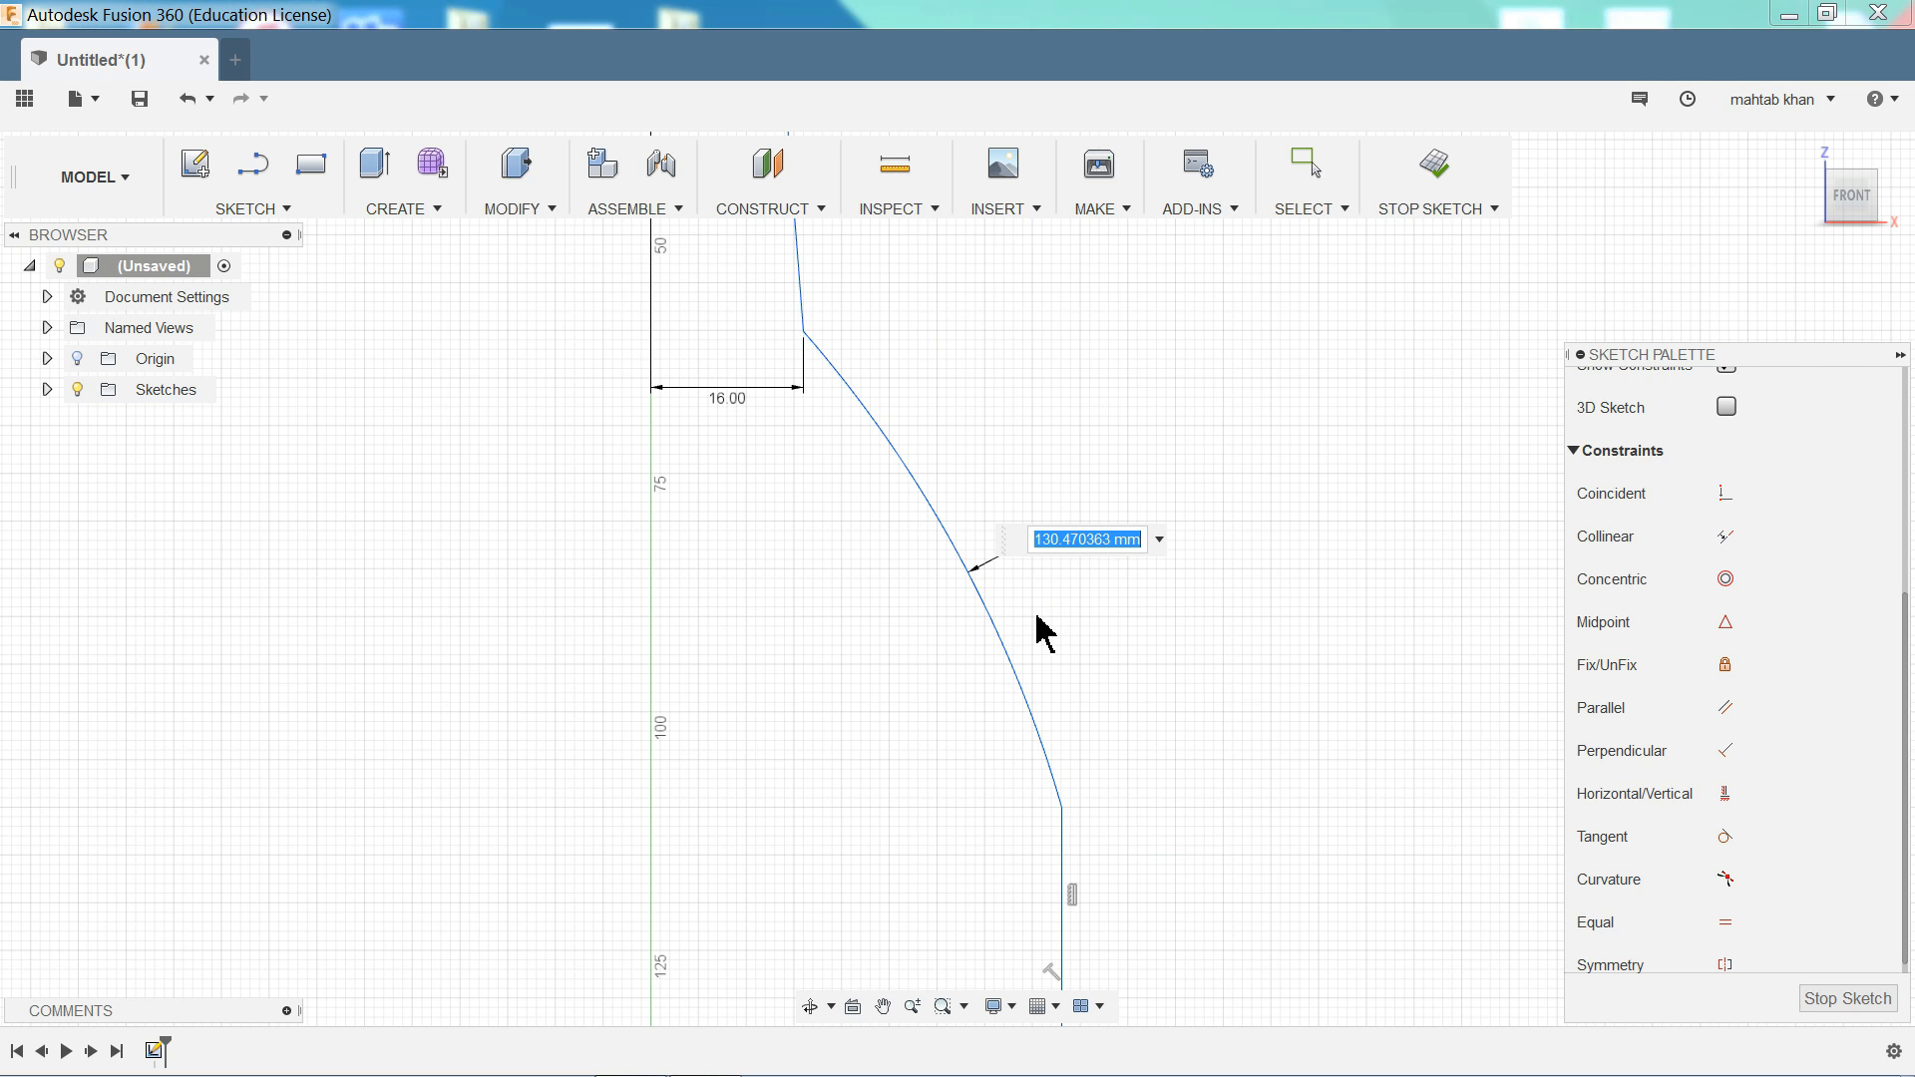
text(30)
key(Return)
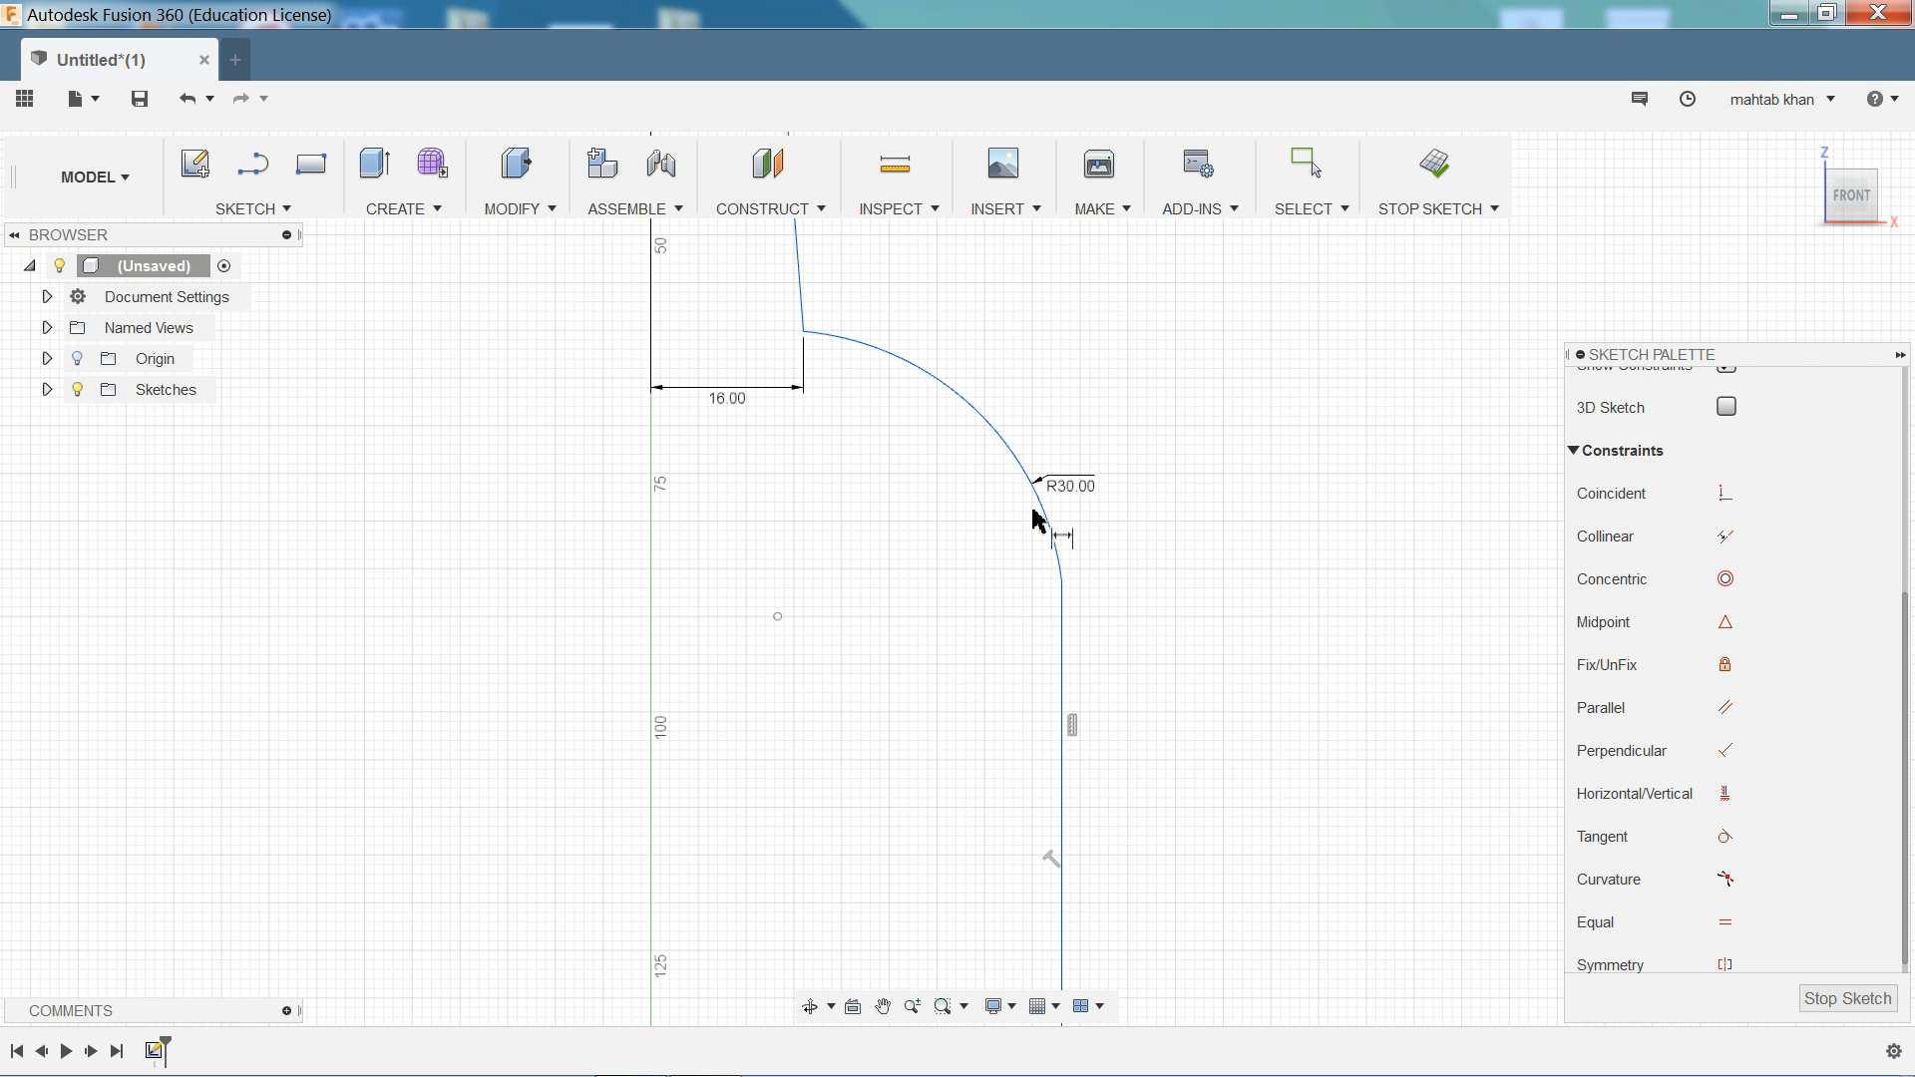
scroll(928, 584, down, 3)
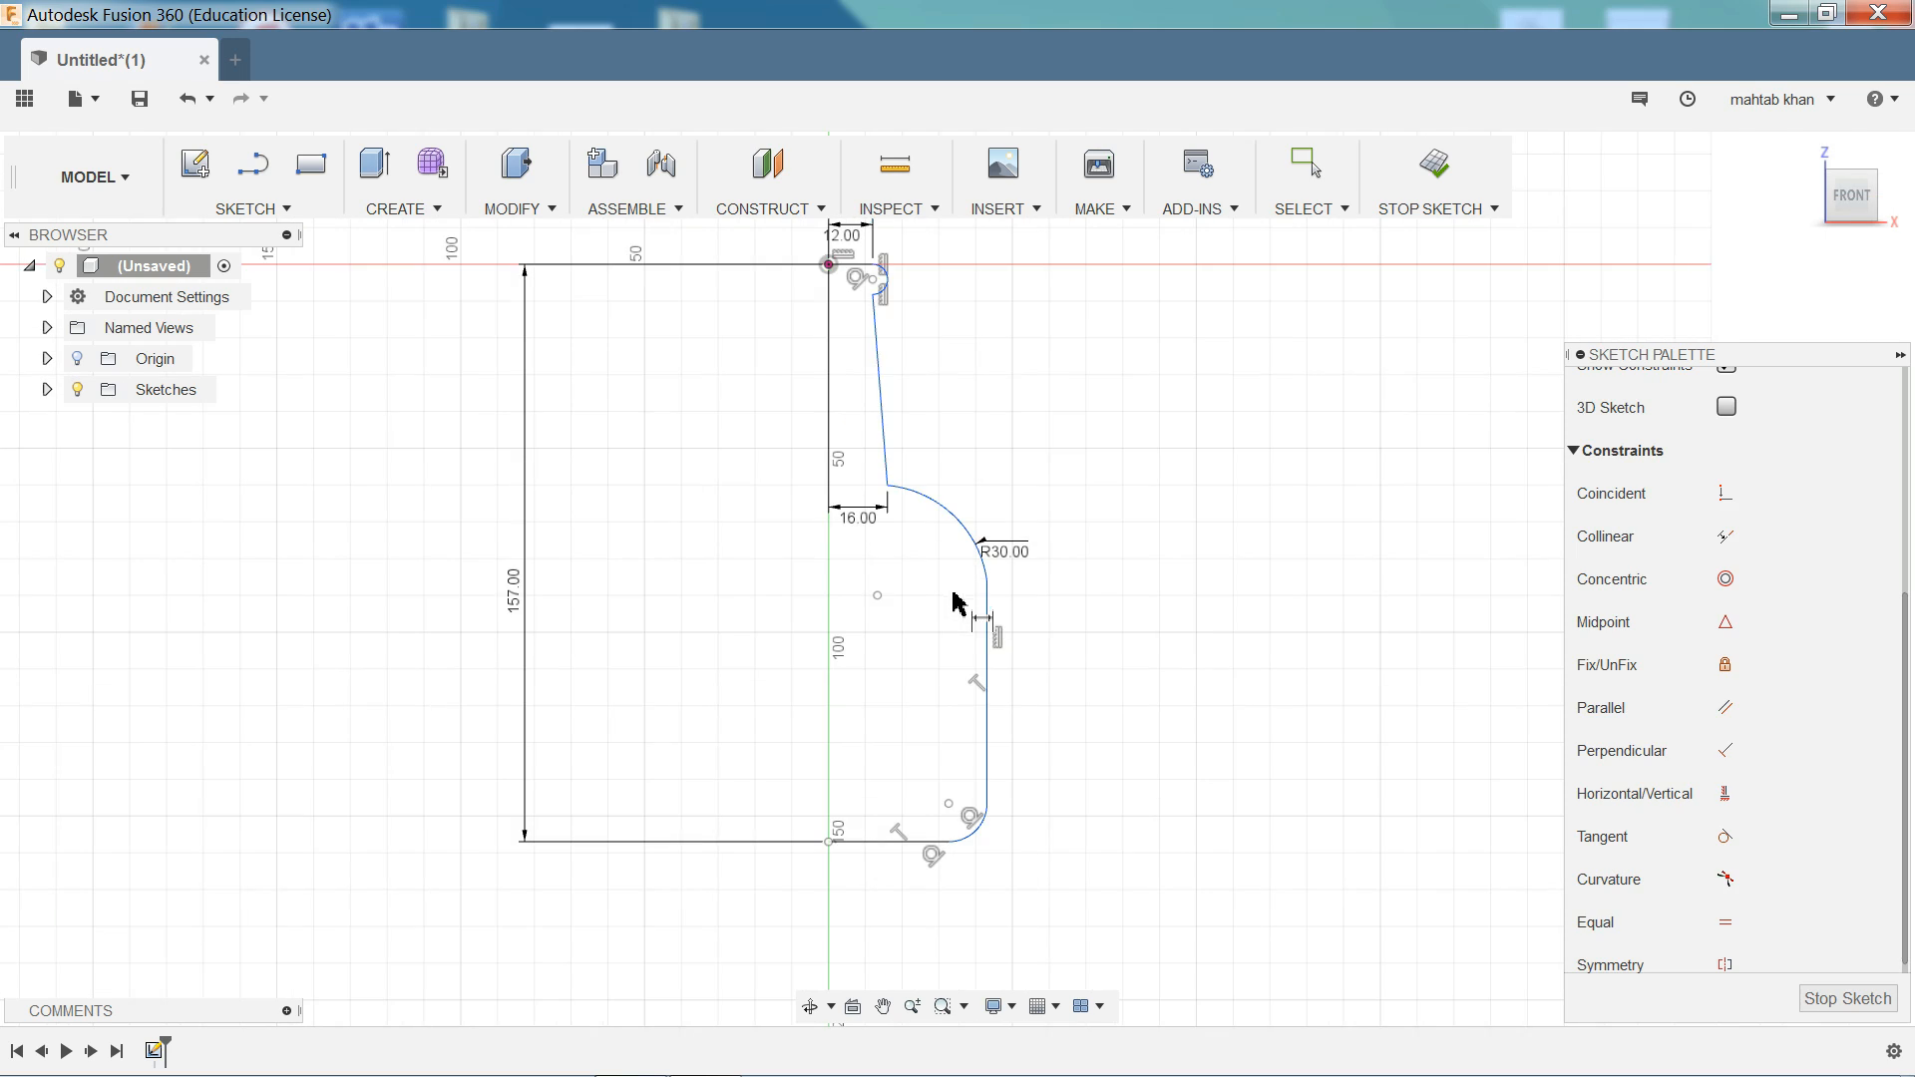
key(Escape)
- Dimension the horizontal distance from the inner end of the bottom line to the vertical body line at 25 mm
click(261, 212)
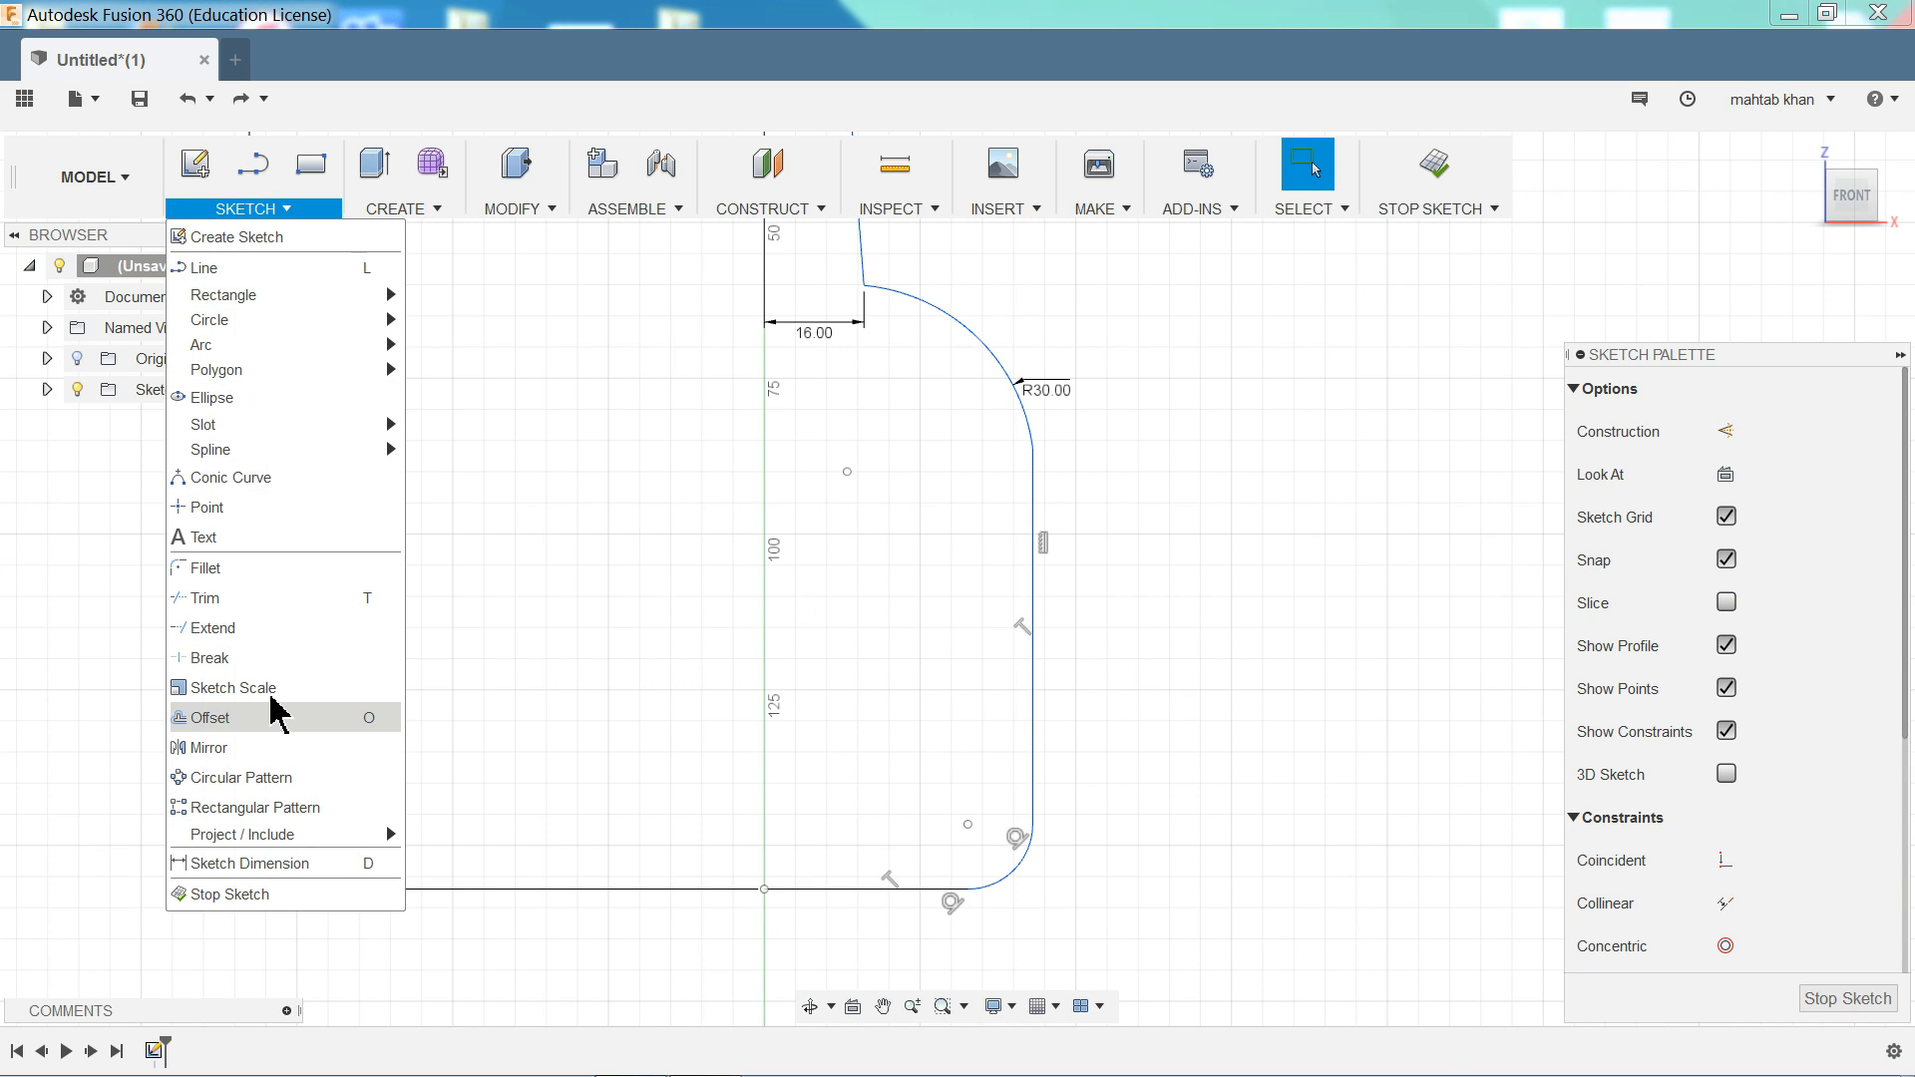
click(257, 865)
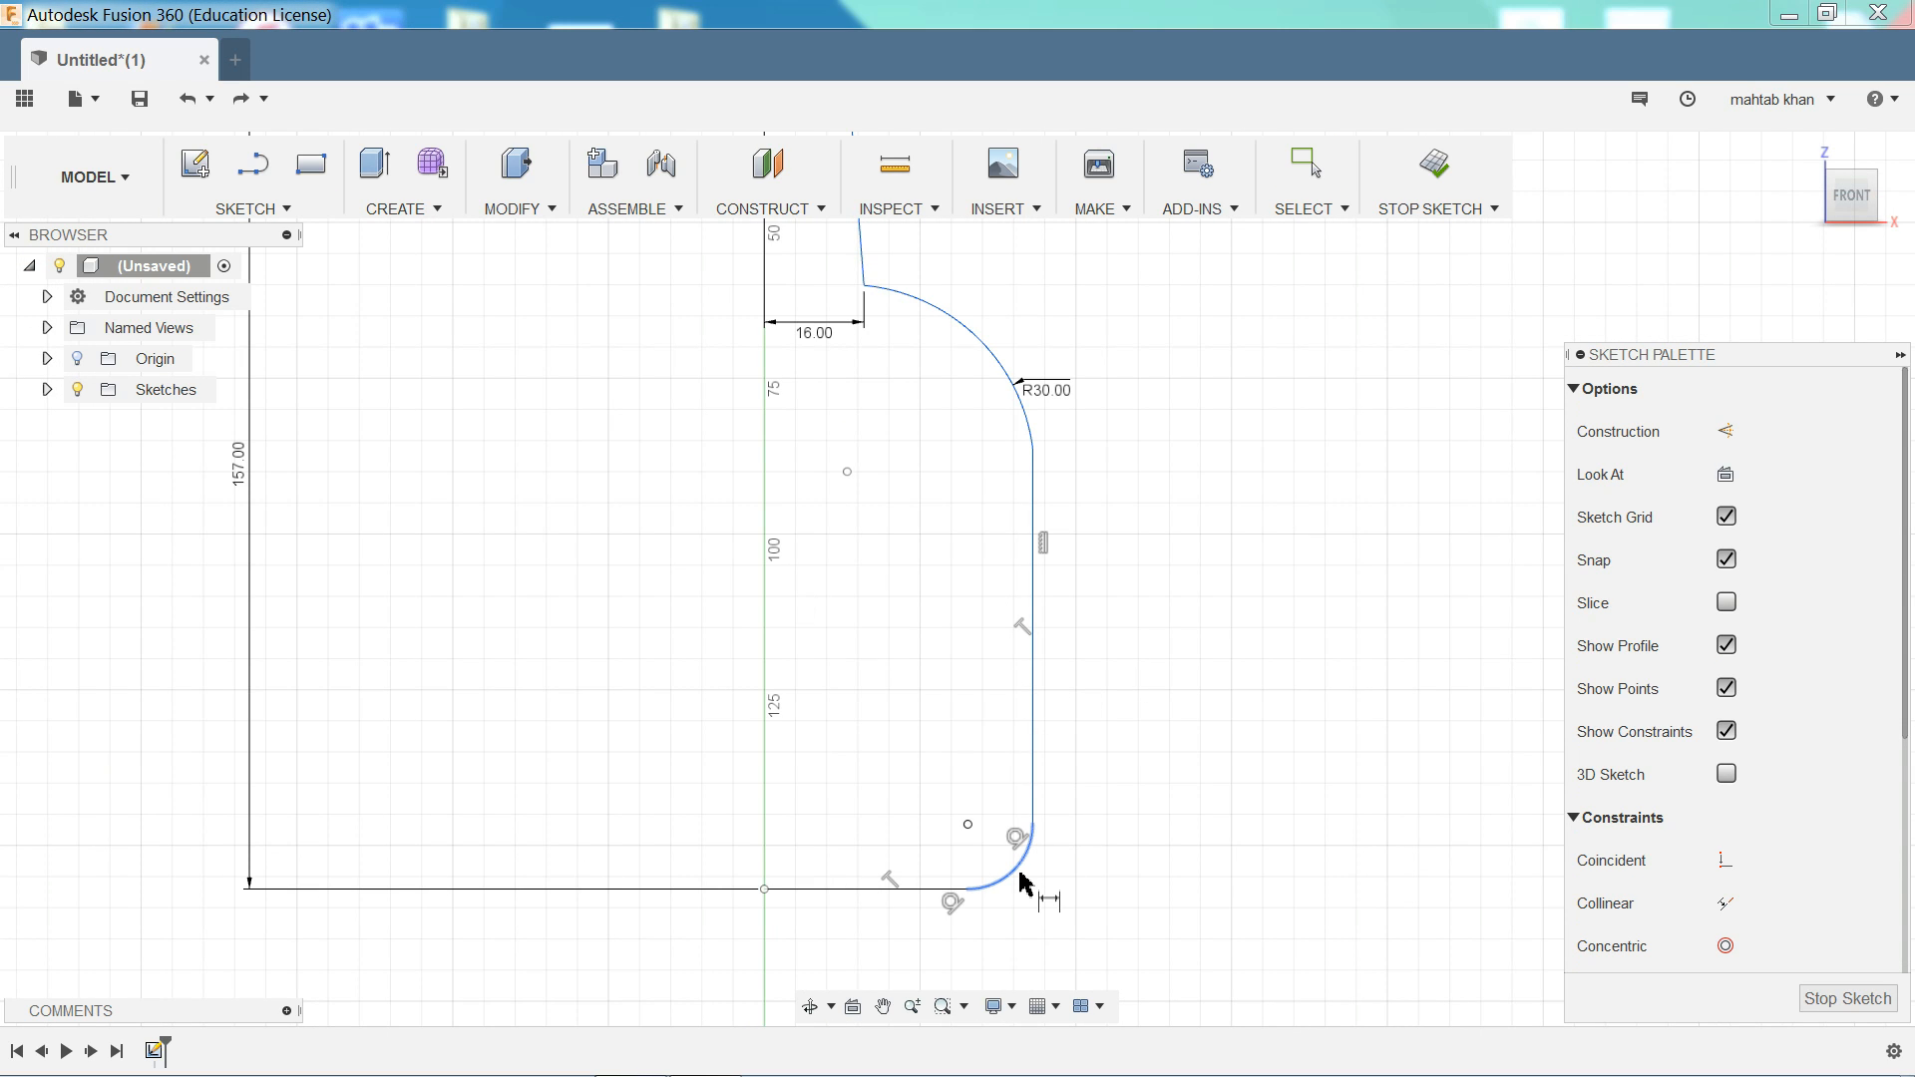
click(1035, 784)
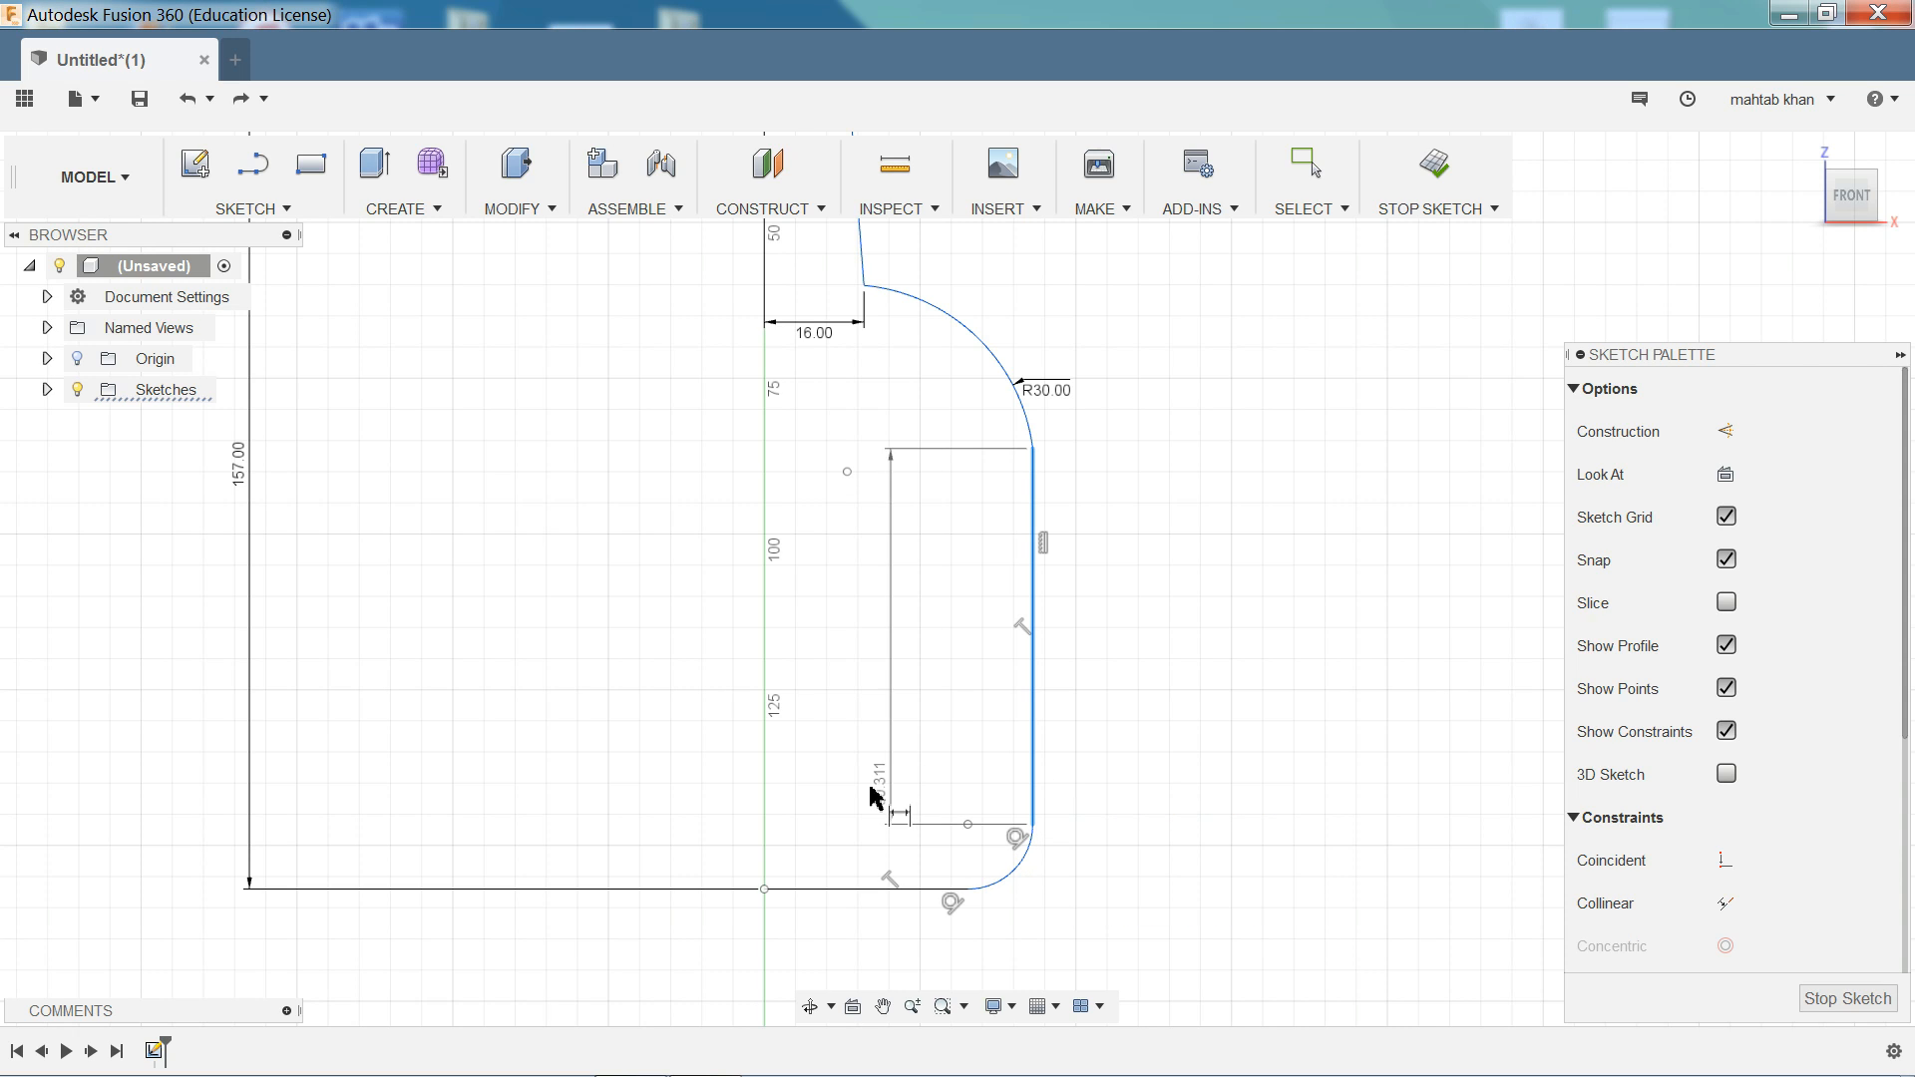
click(764, 889)
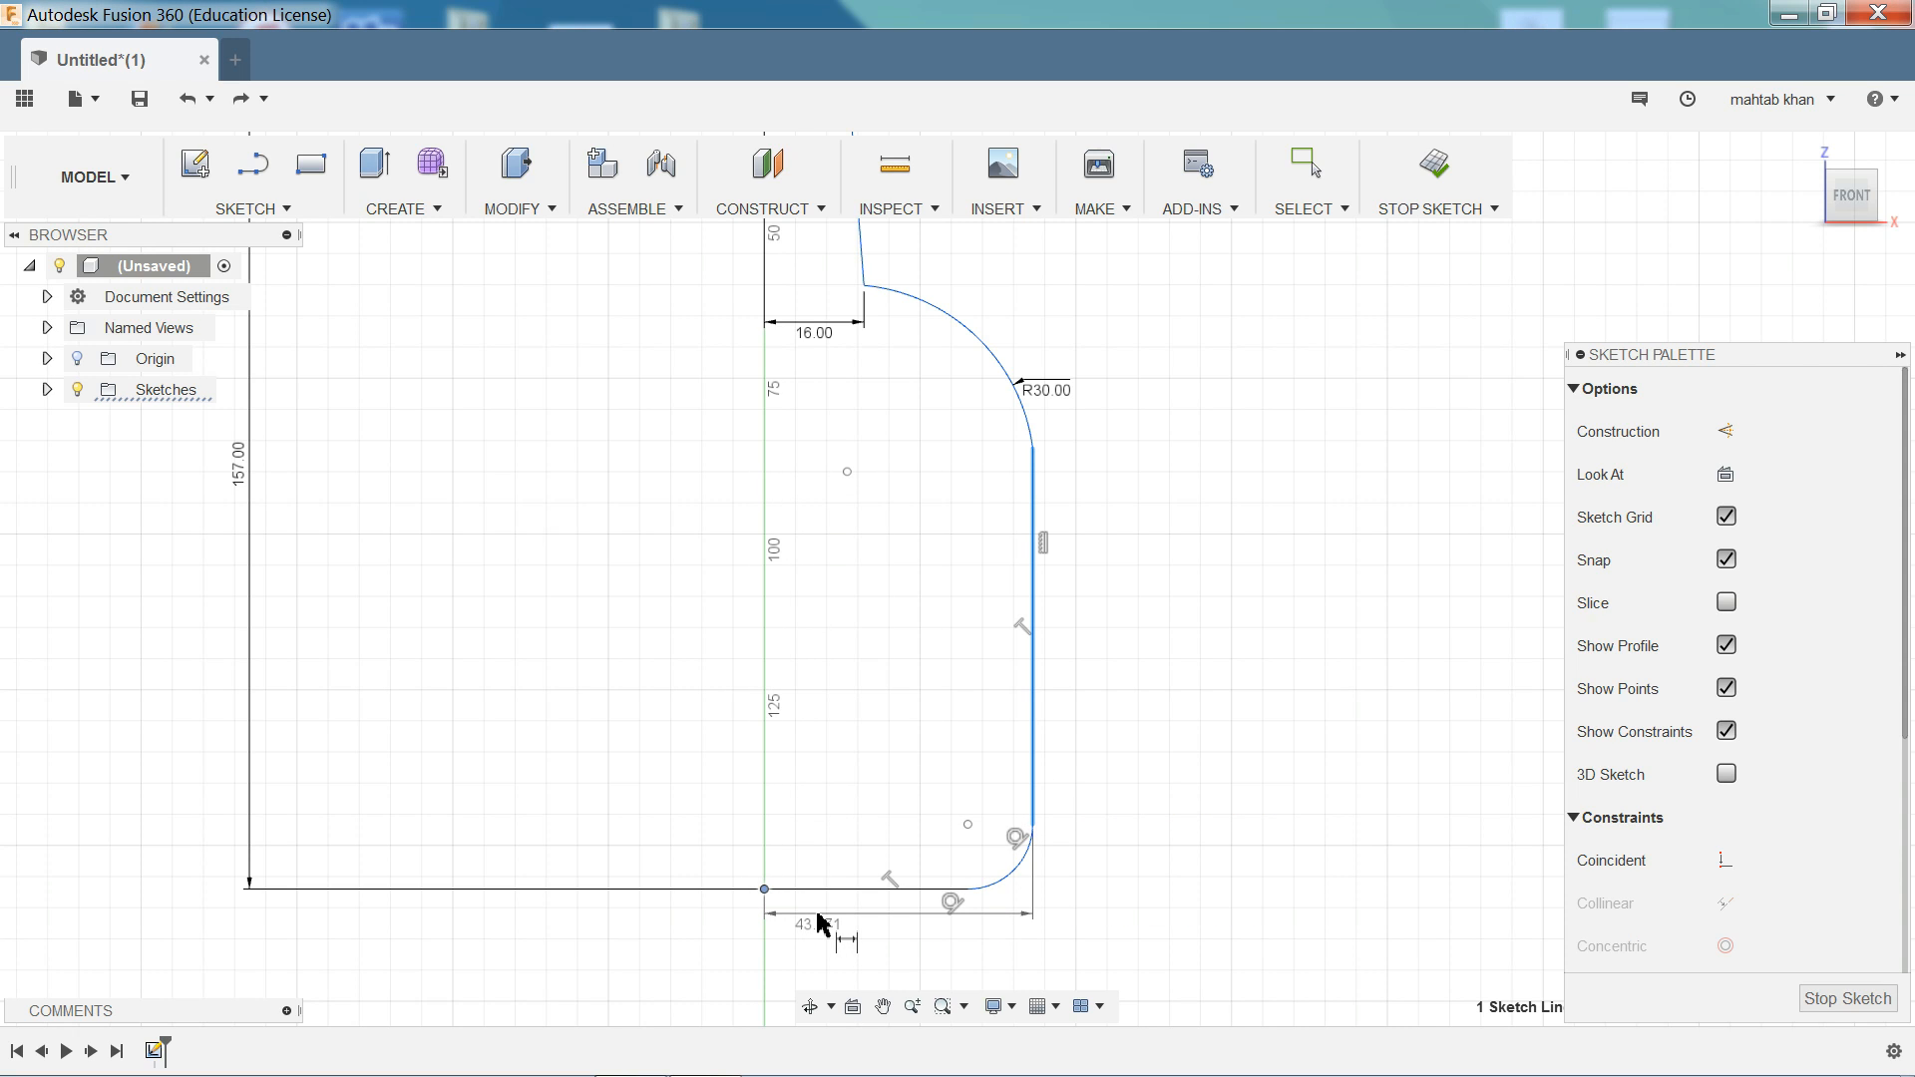
click(818, 928)
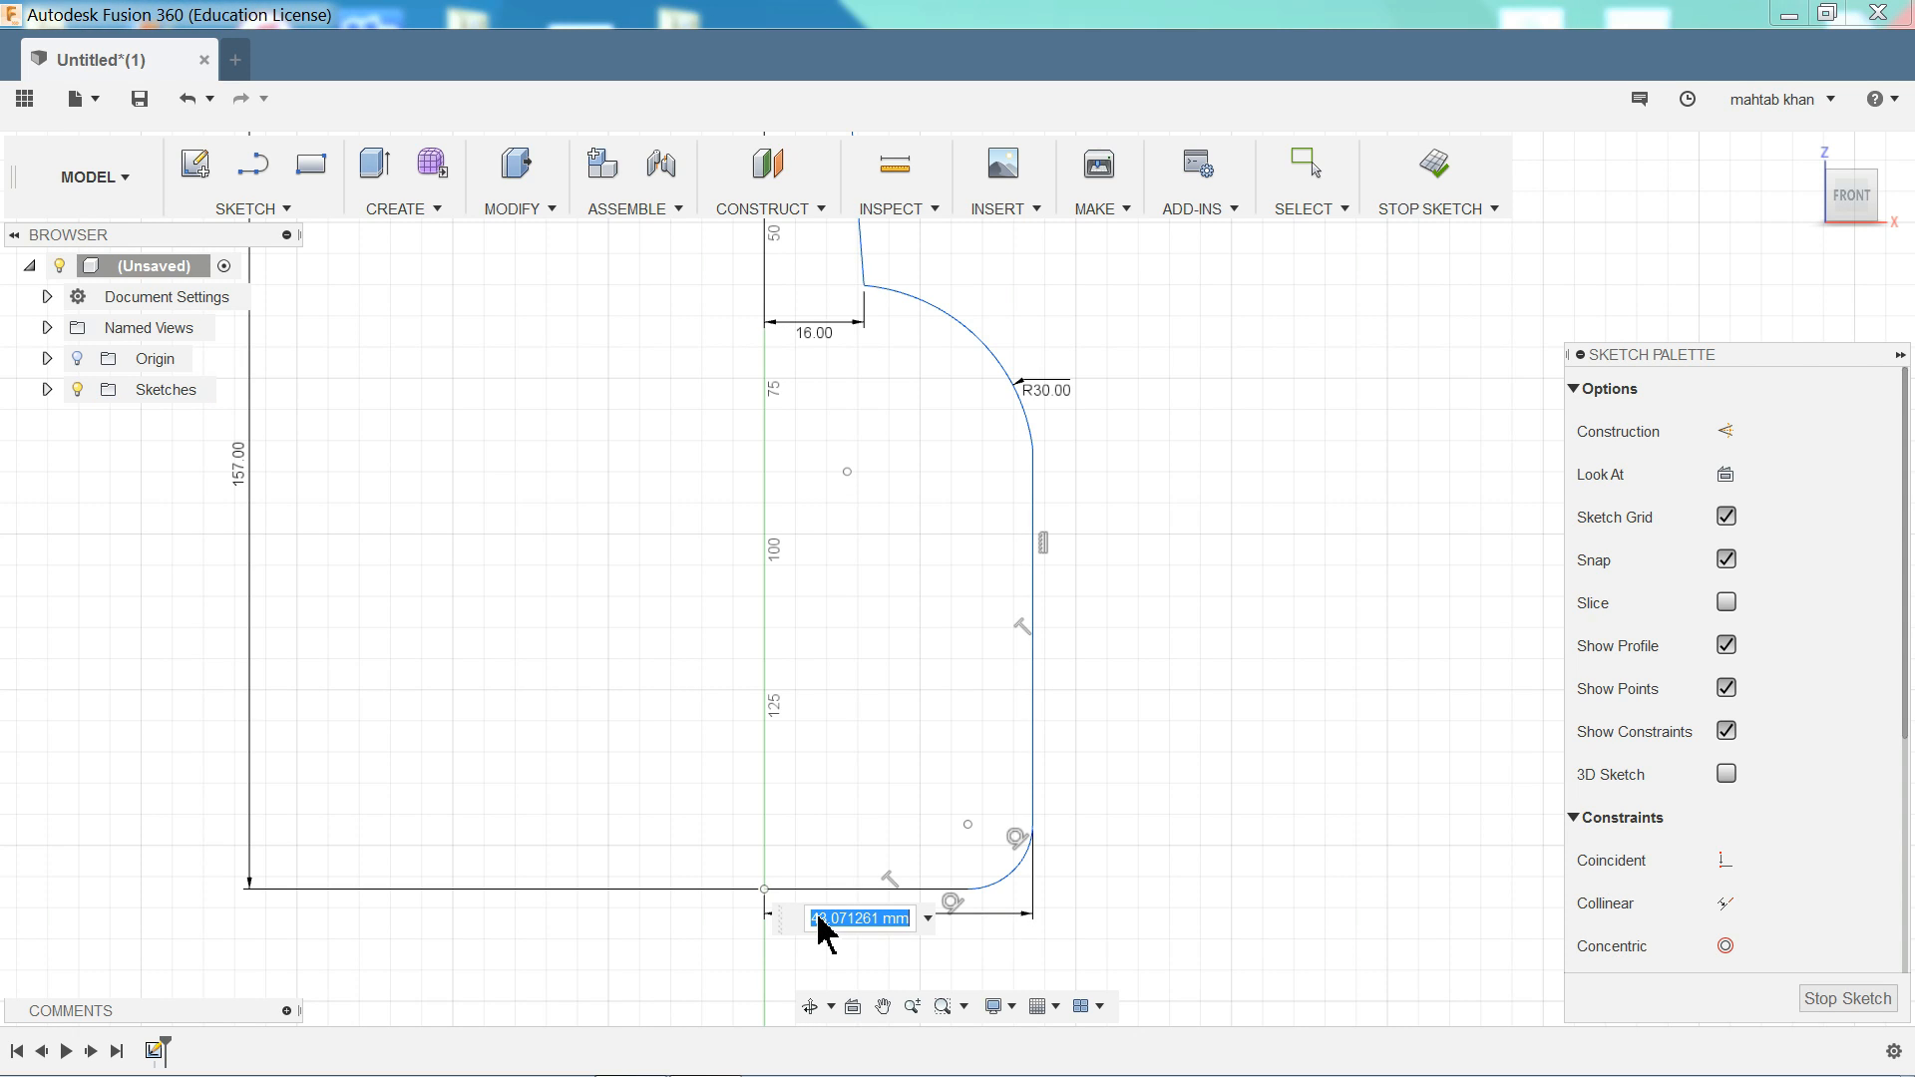
text(25)
key(Return)
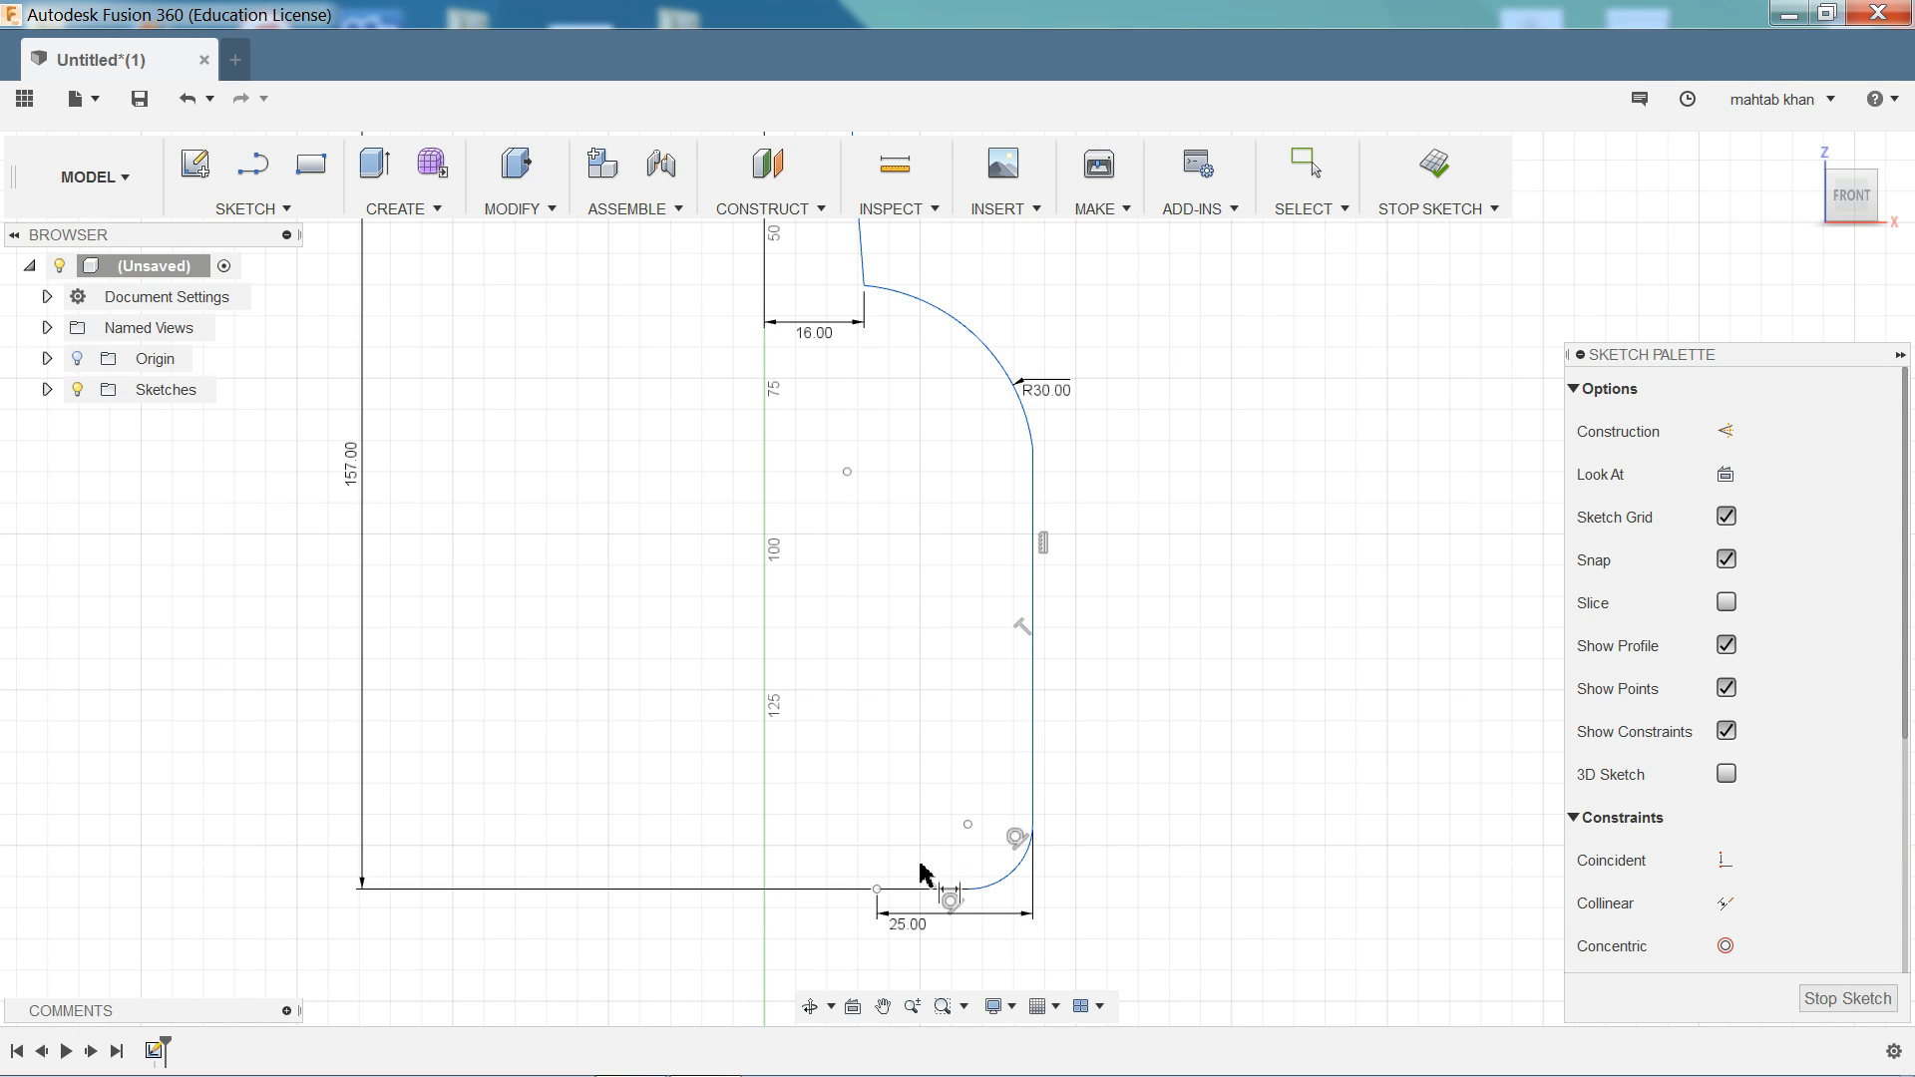
- Dimension the bottom corner arc with a radius of 12 mm and finish dimensioning
click(1016, 881)
click(1107, 900)
text(12)
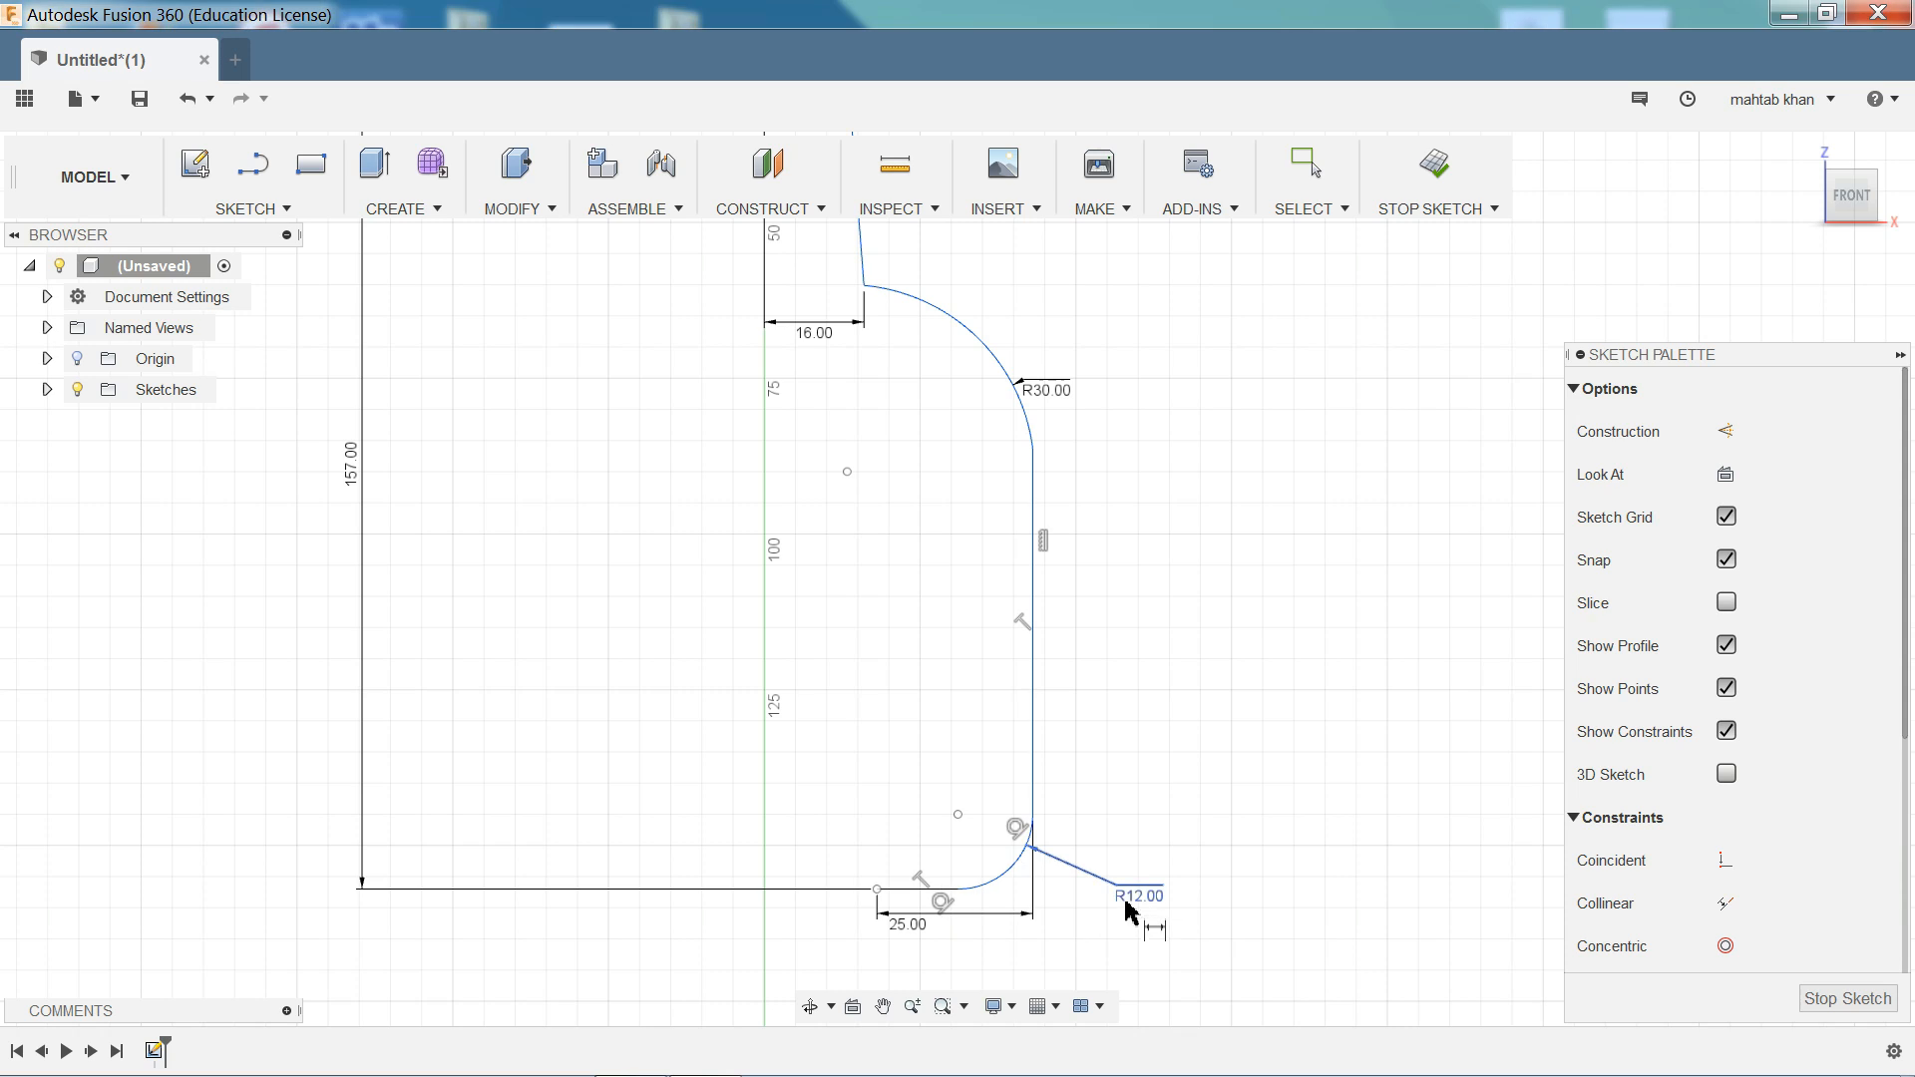
key(Return)
right_click(1095, 721)
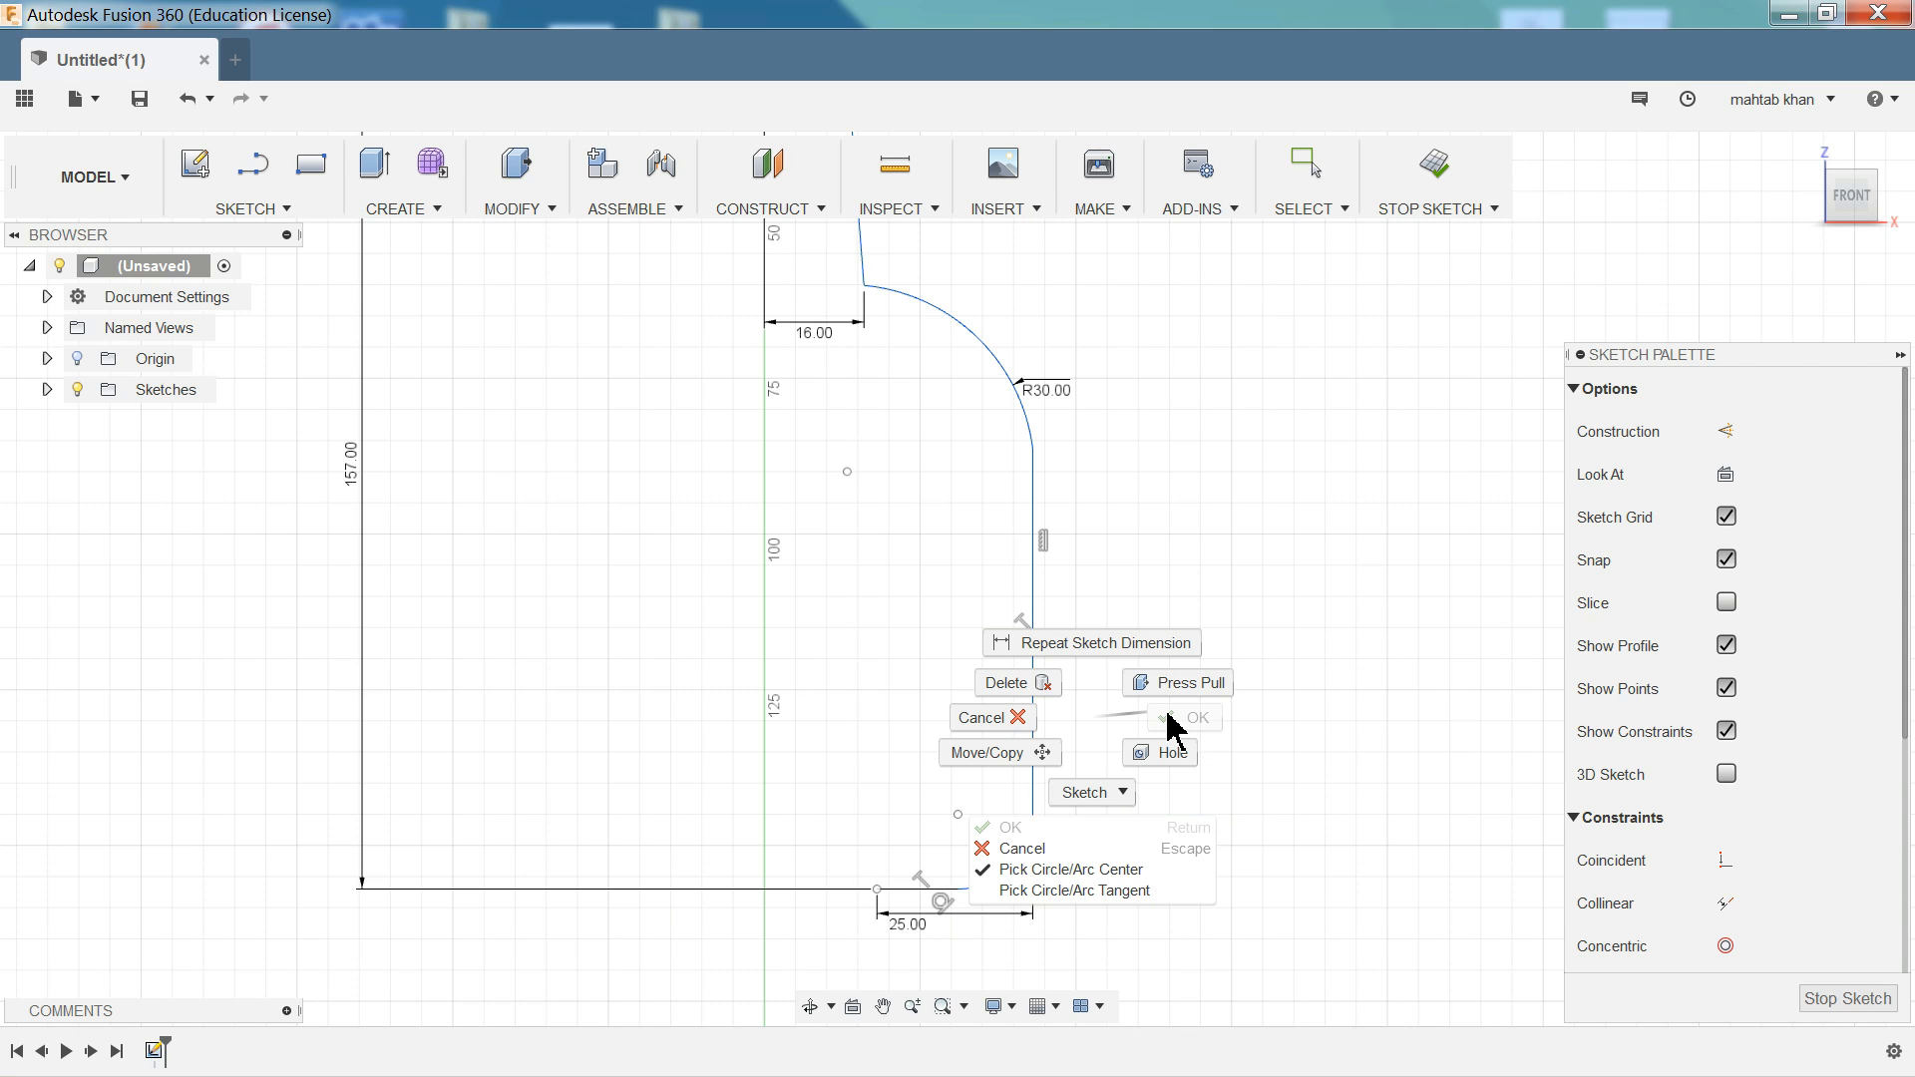
click(1162, 715)
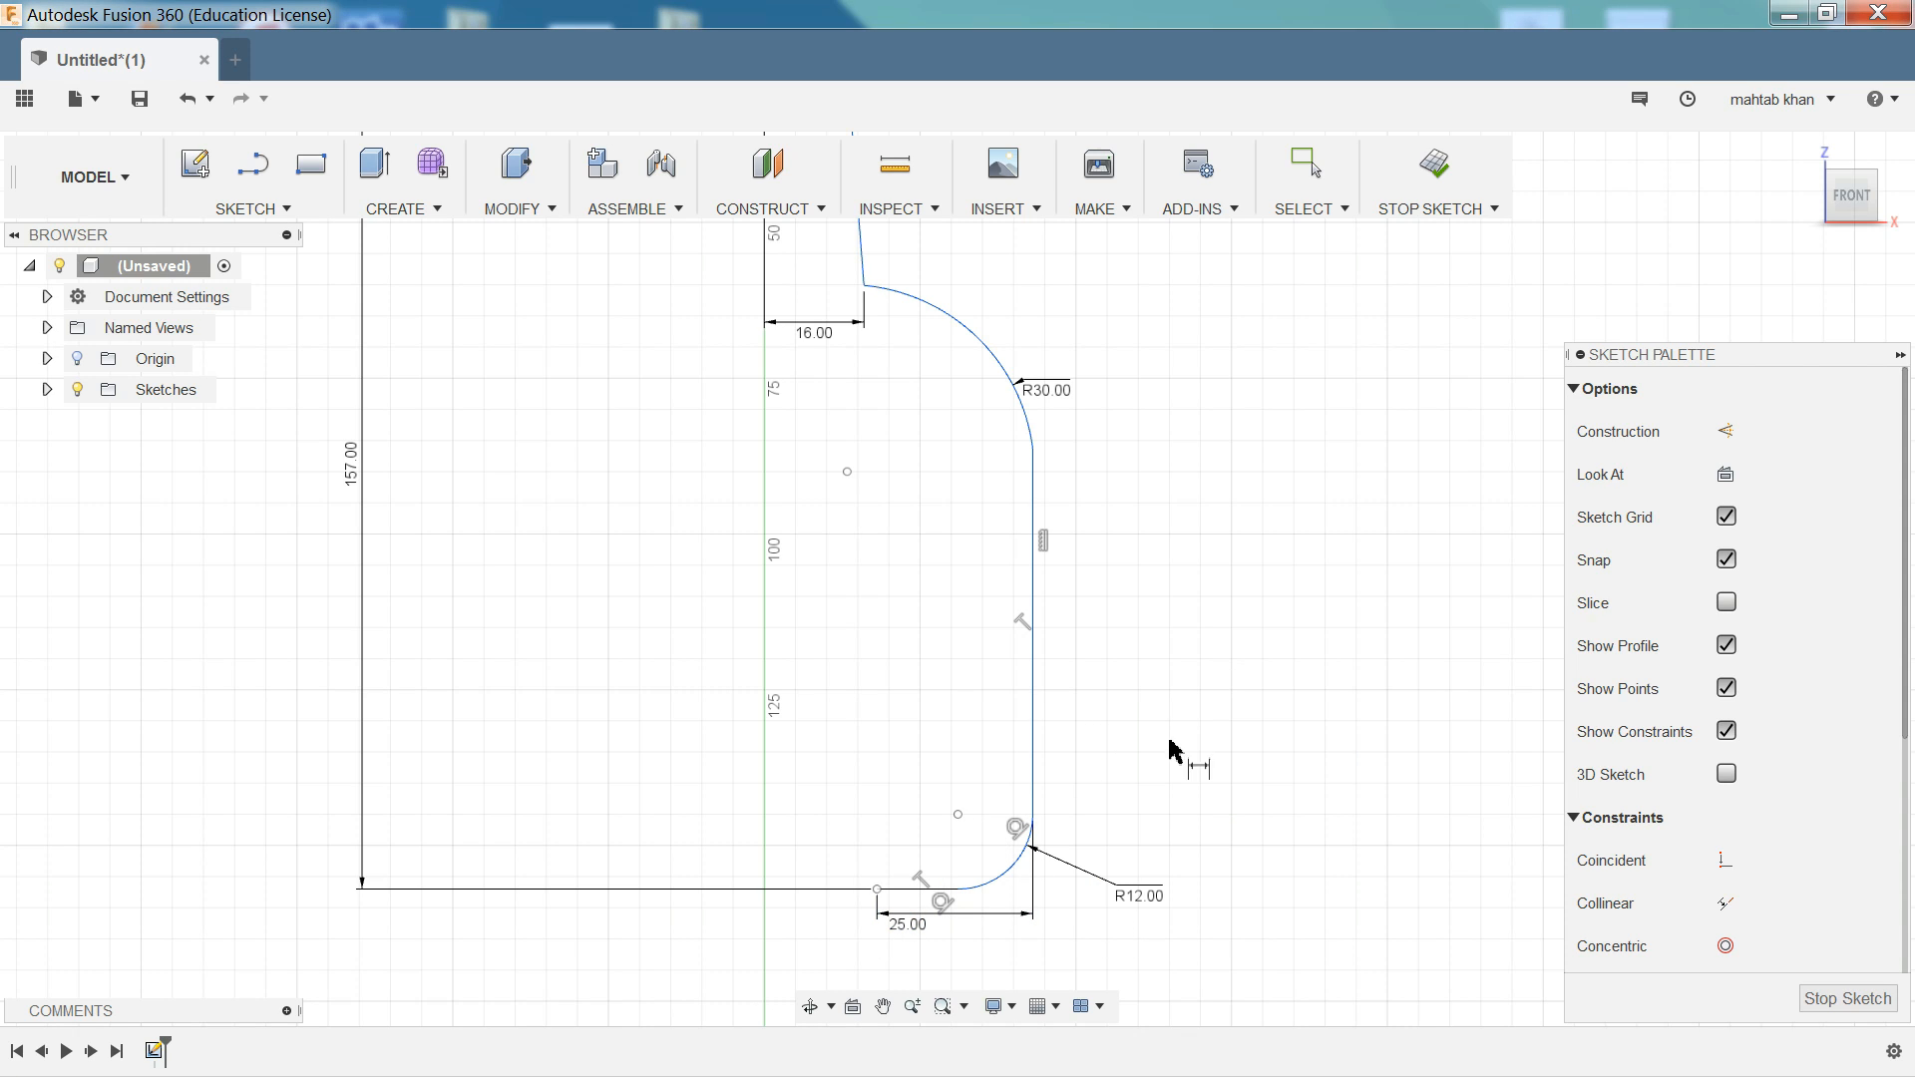
key(Escape)
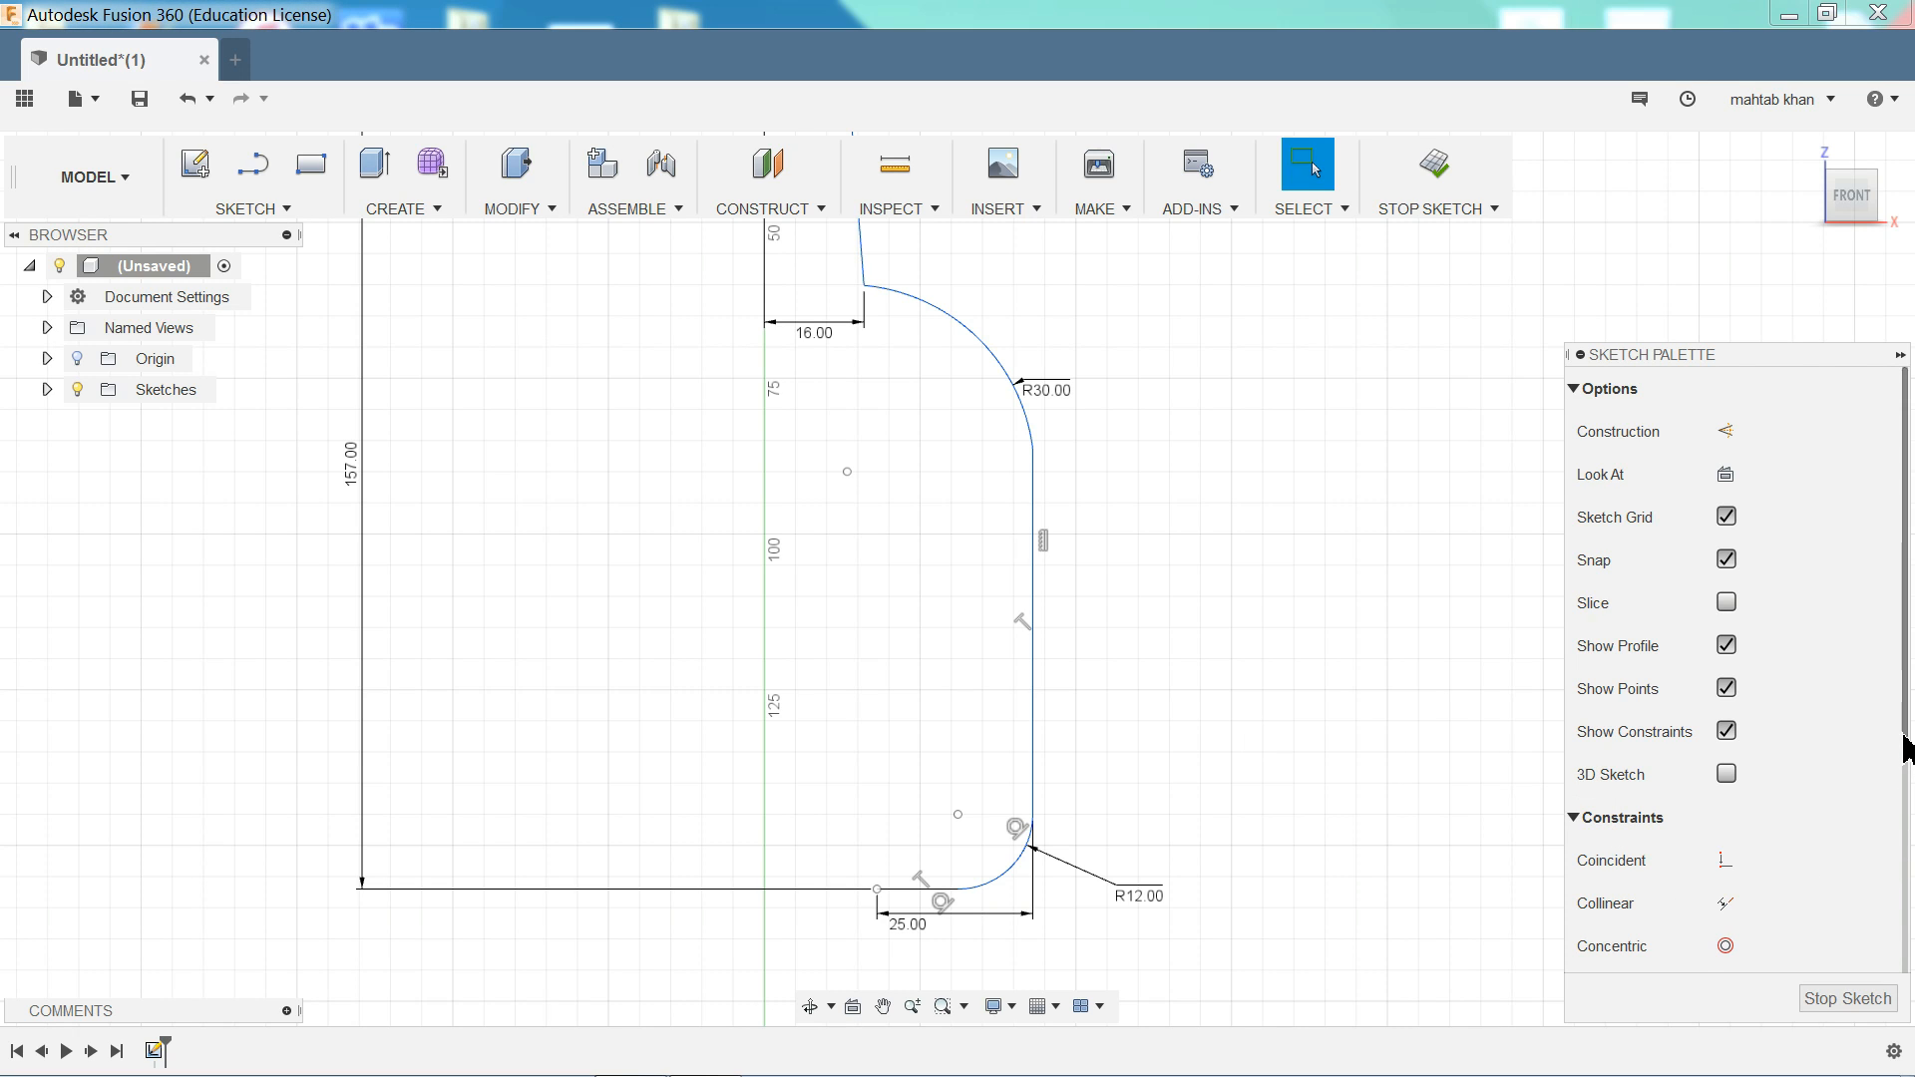
- Constrain the inner end of the bottom line to lie vertically below the origin
mouse_move(1907, 743)
mouse_down()
mouse_move(1910, 825)
mouse_move(1816, 885)
mouse_up()
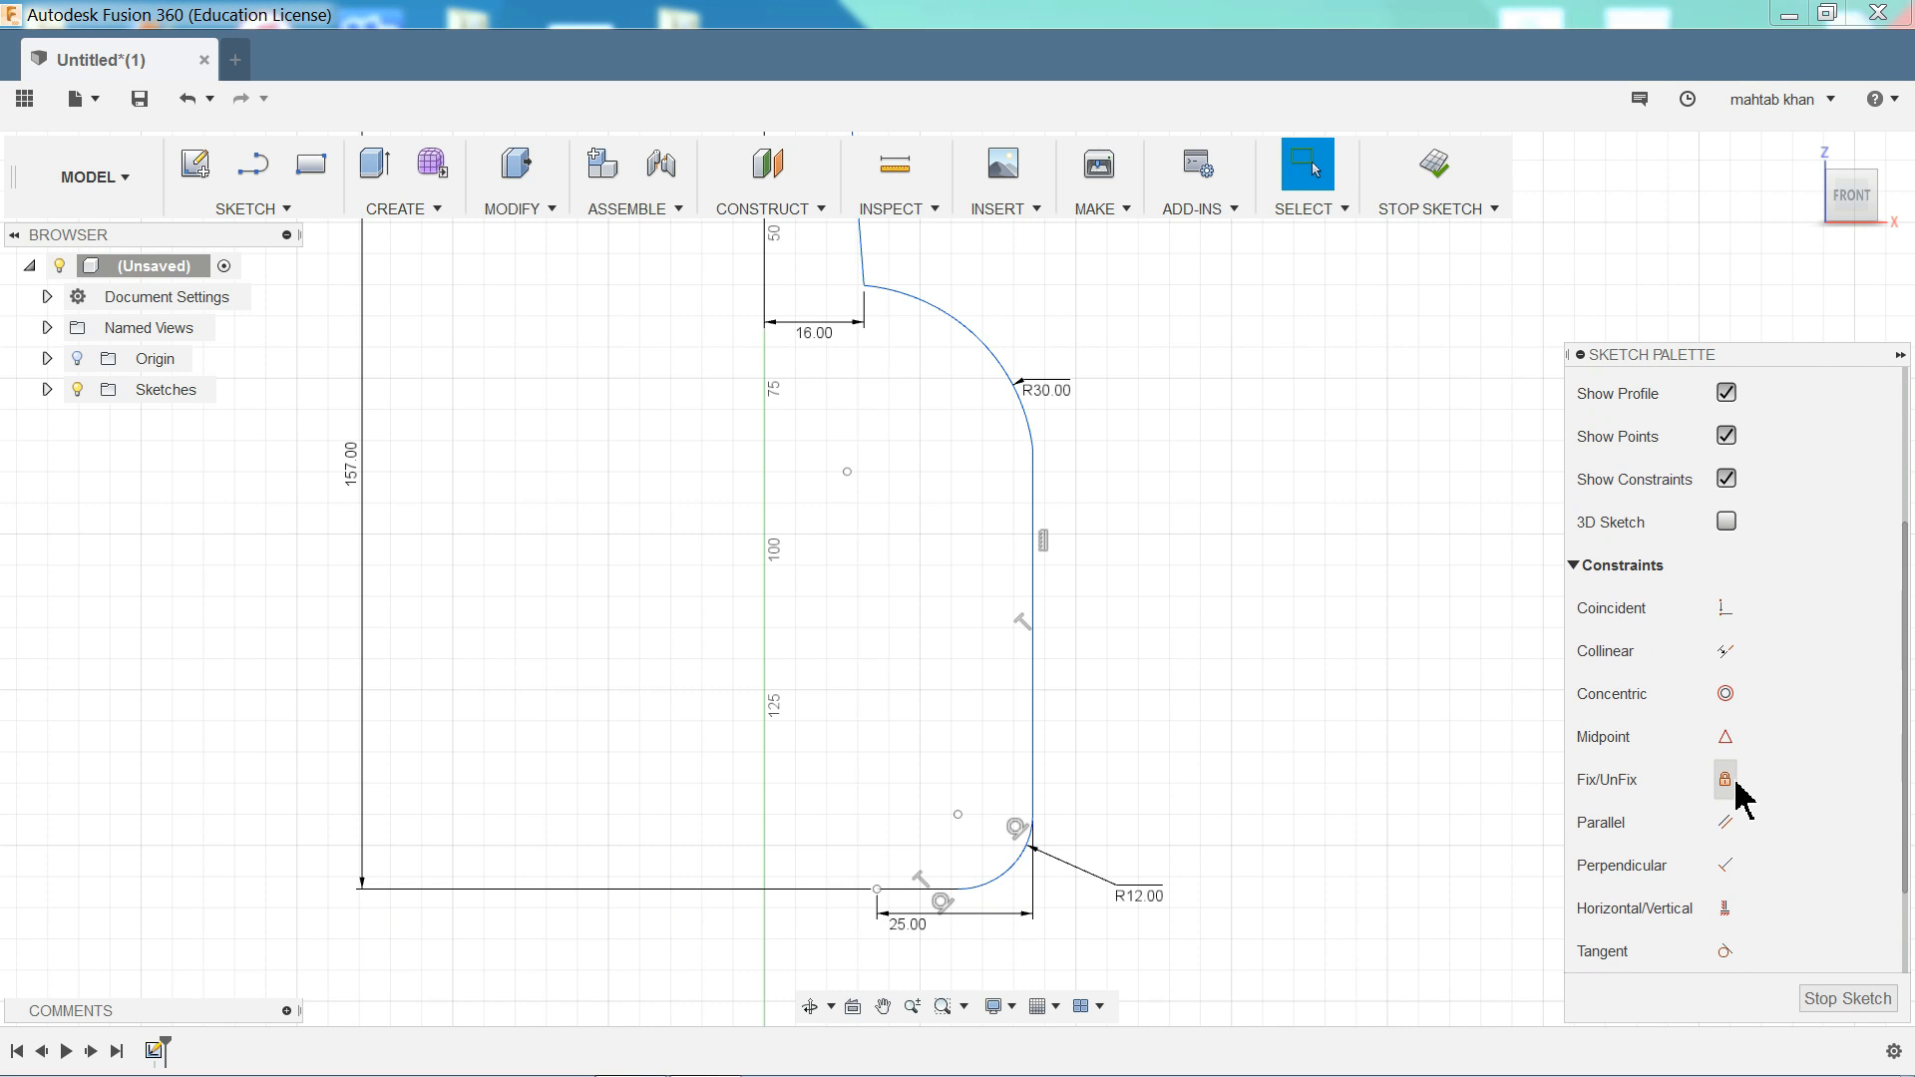
click(1725, 907)
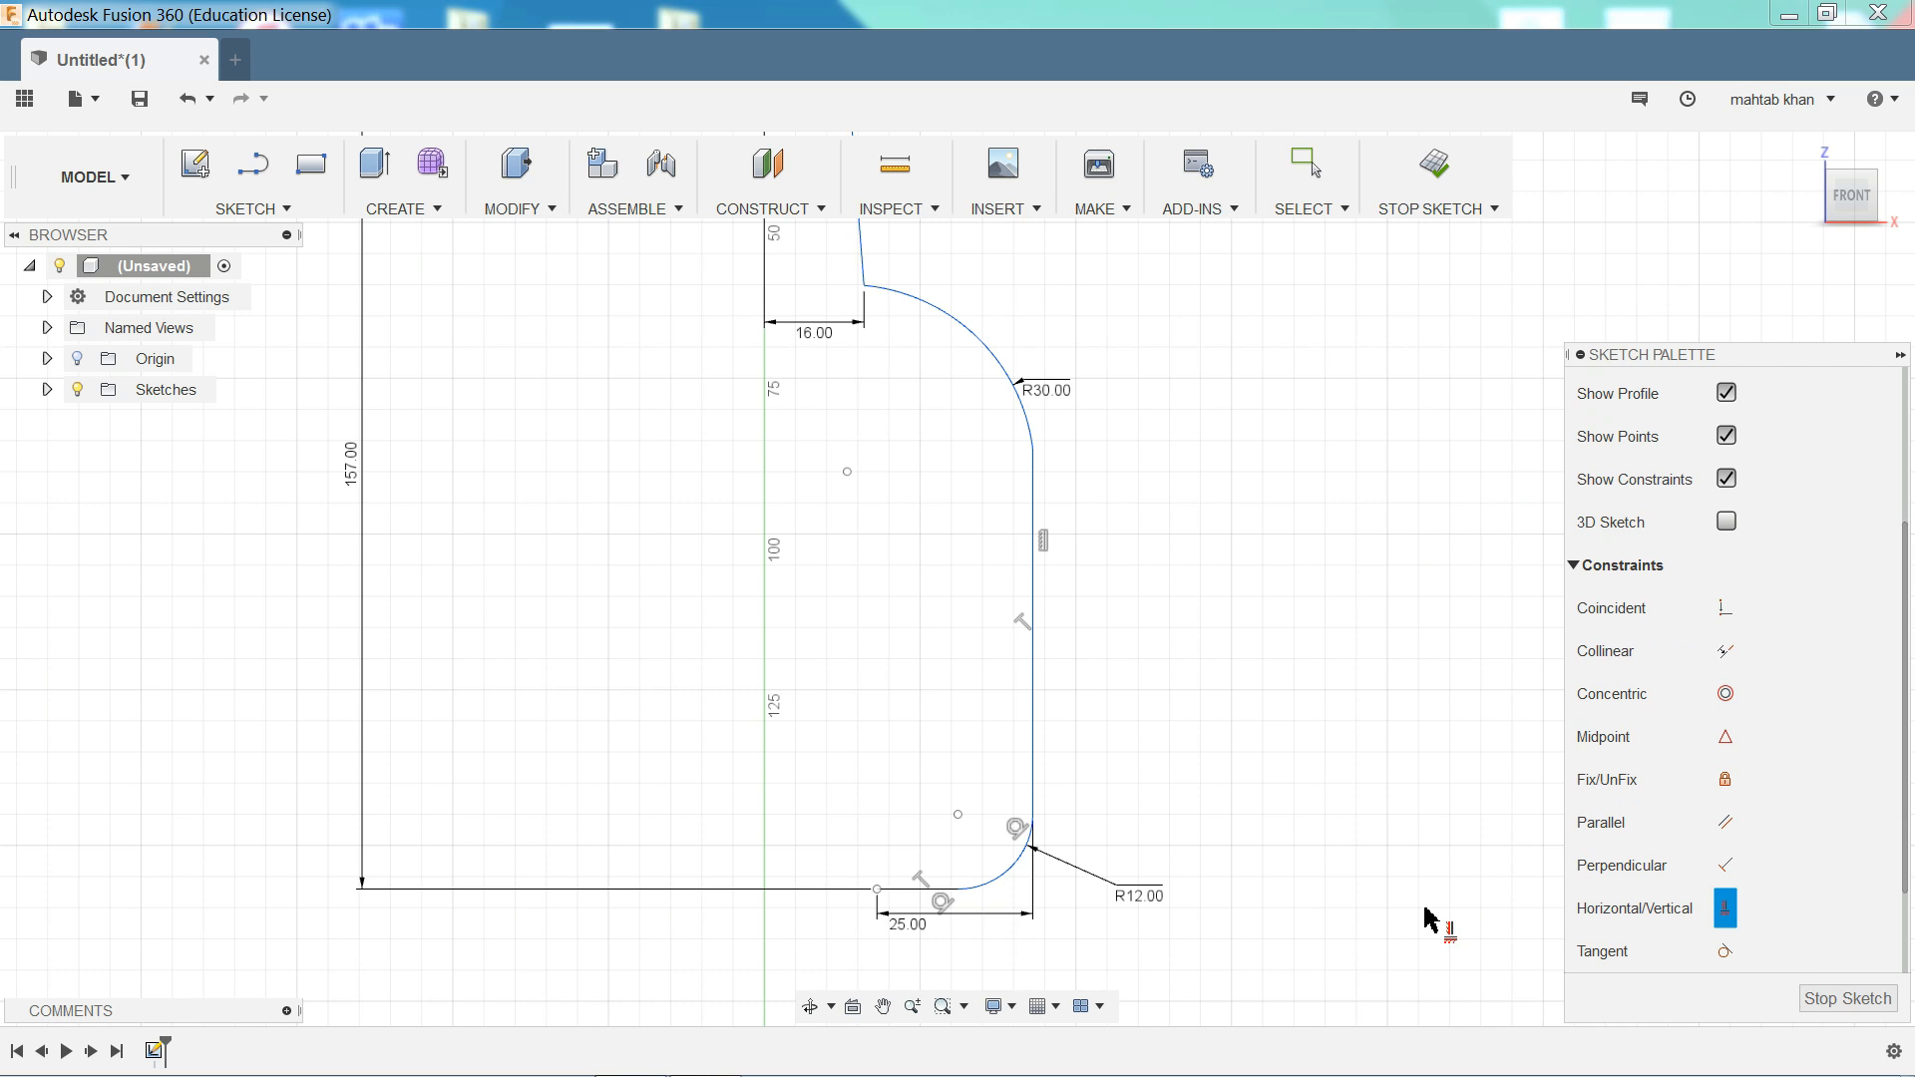
click(878, 889)
scroll(851, 684, down, 5)
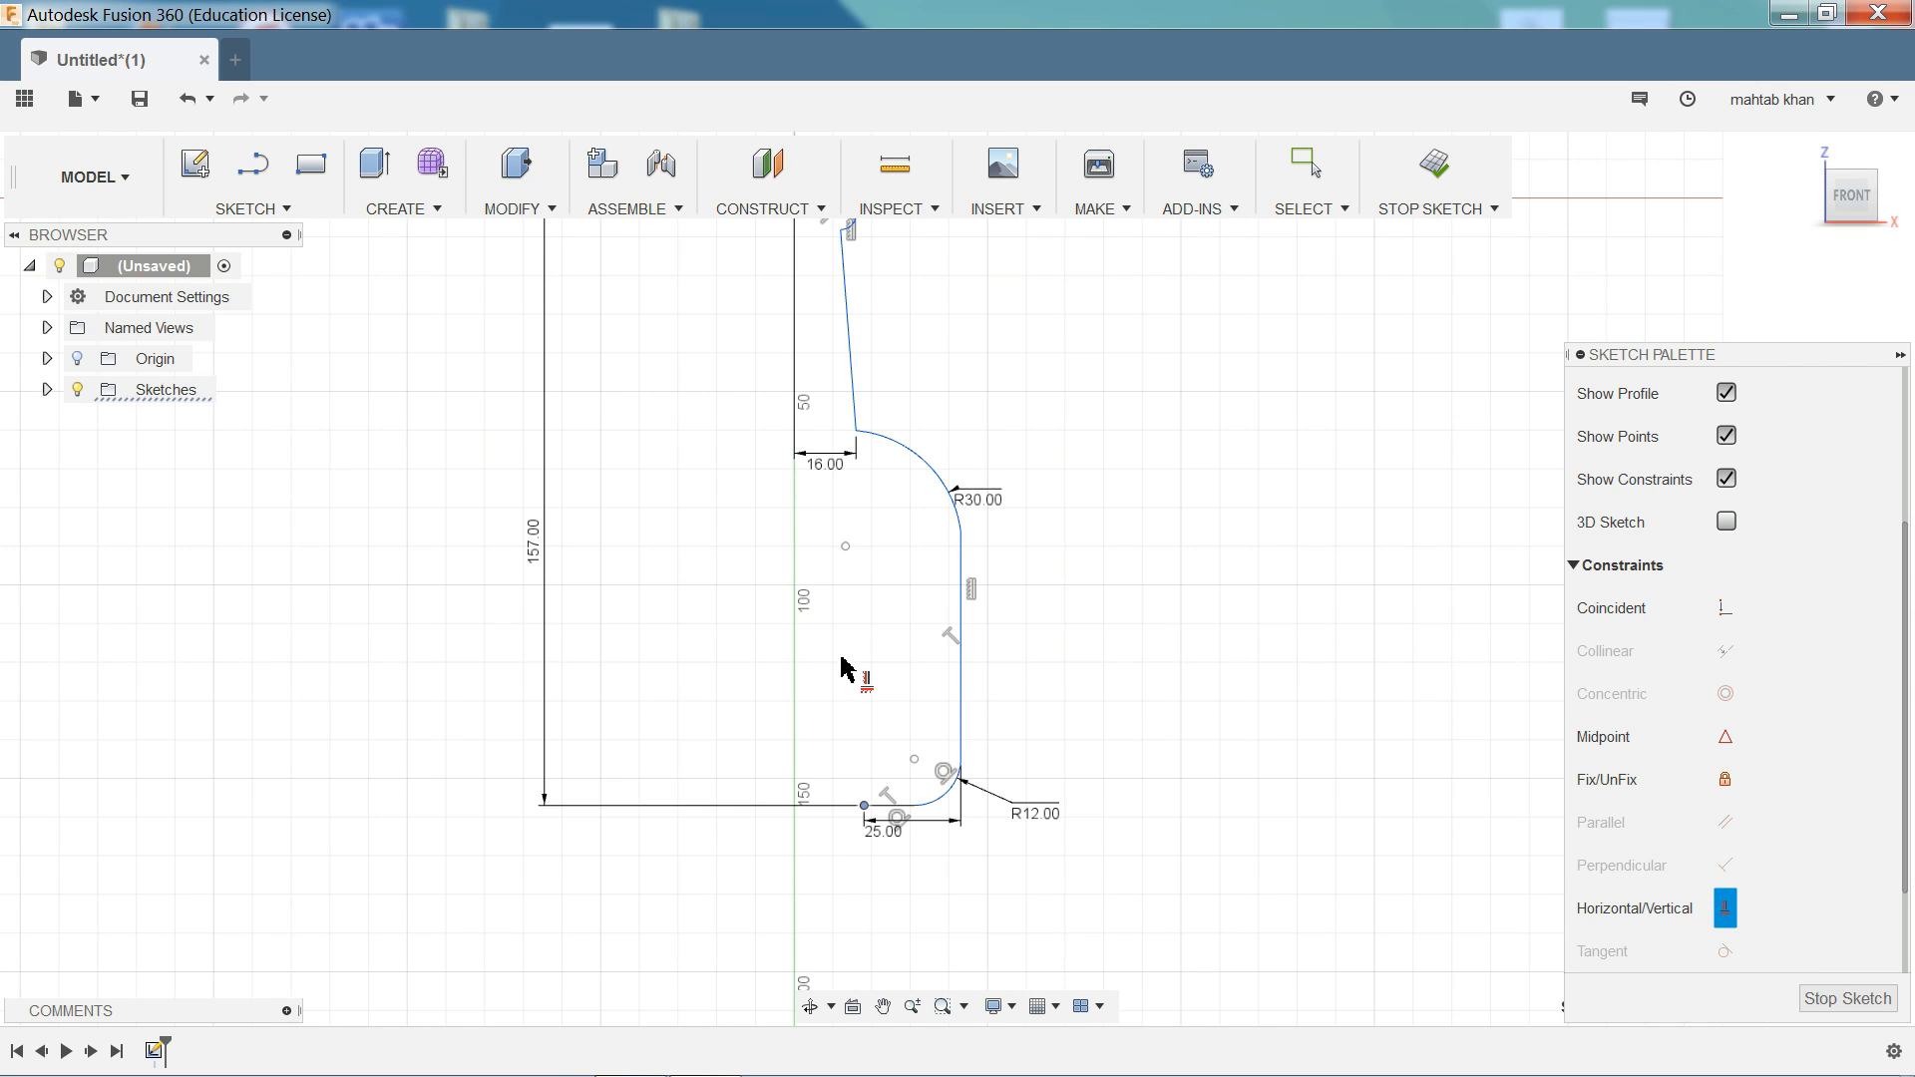
scroll(830, 469, up, 3)
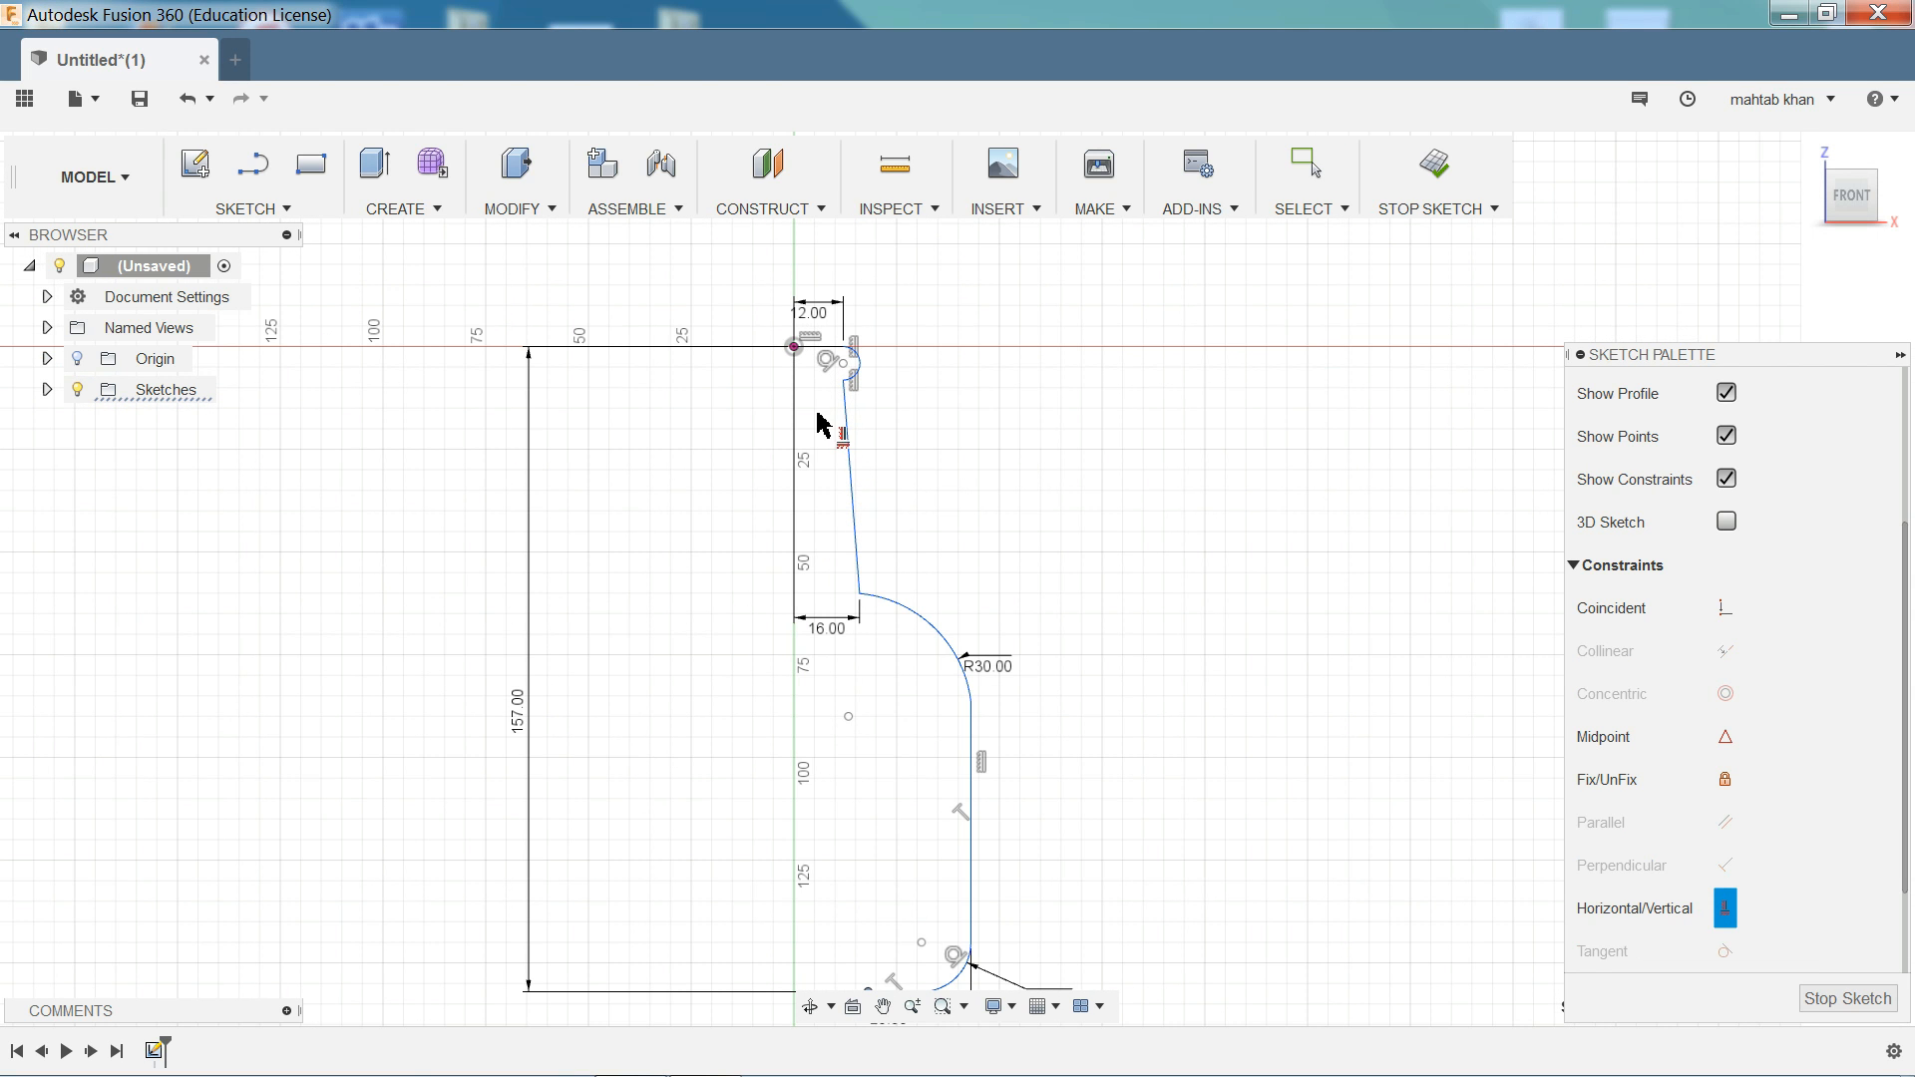
click(795, 349)
scroll(901, 663, up, 3)
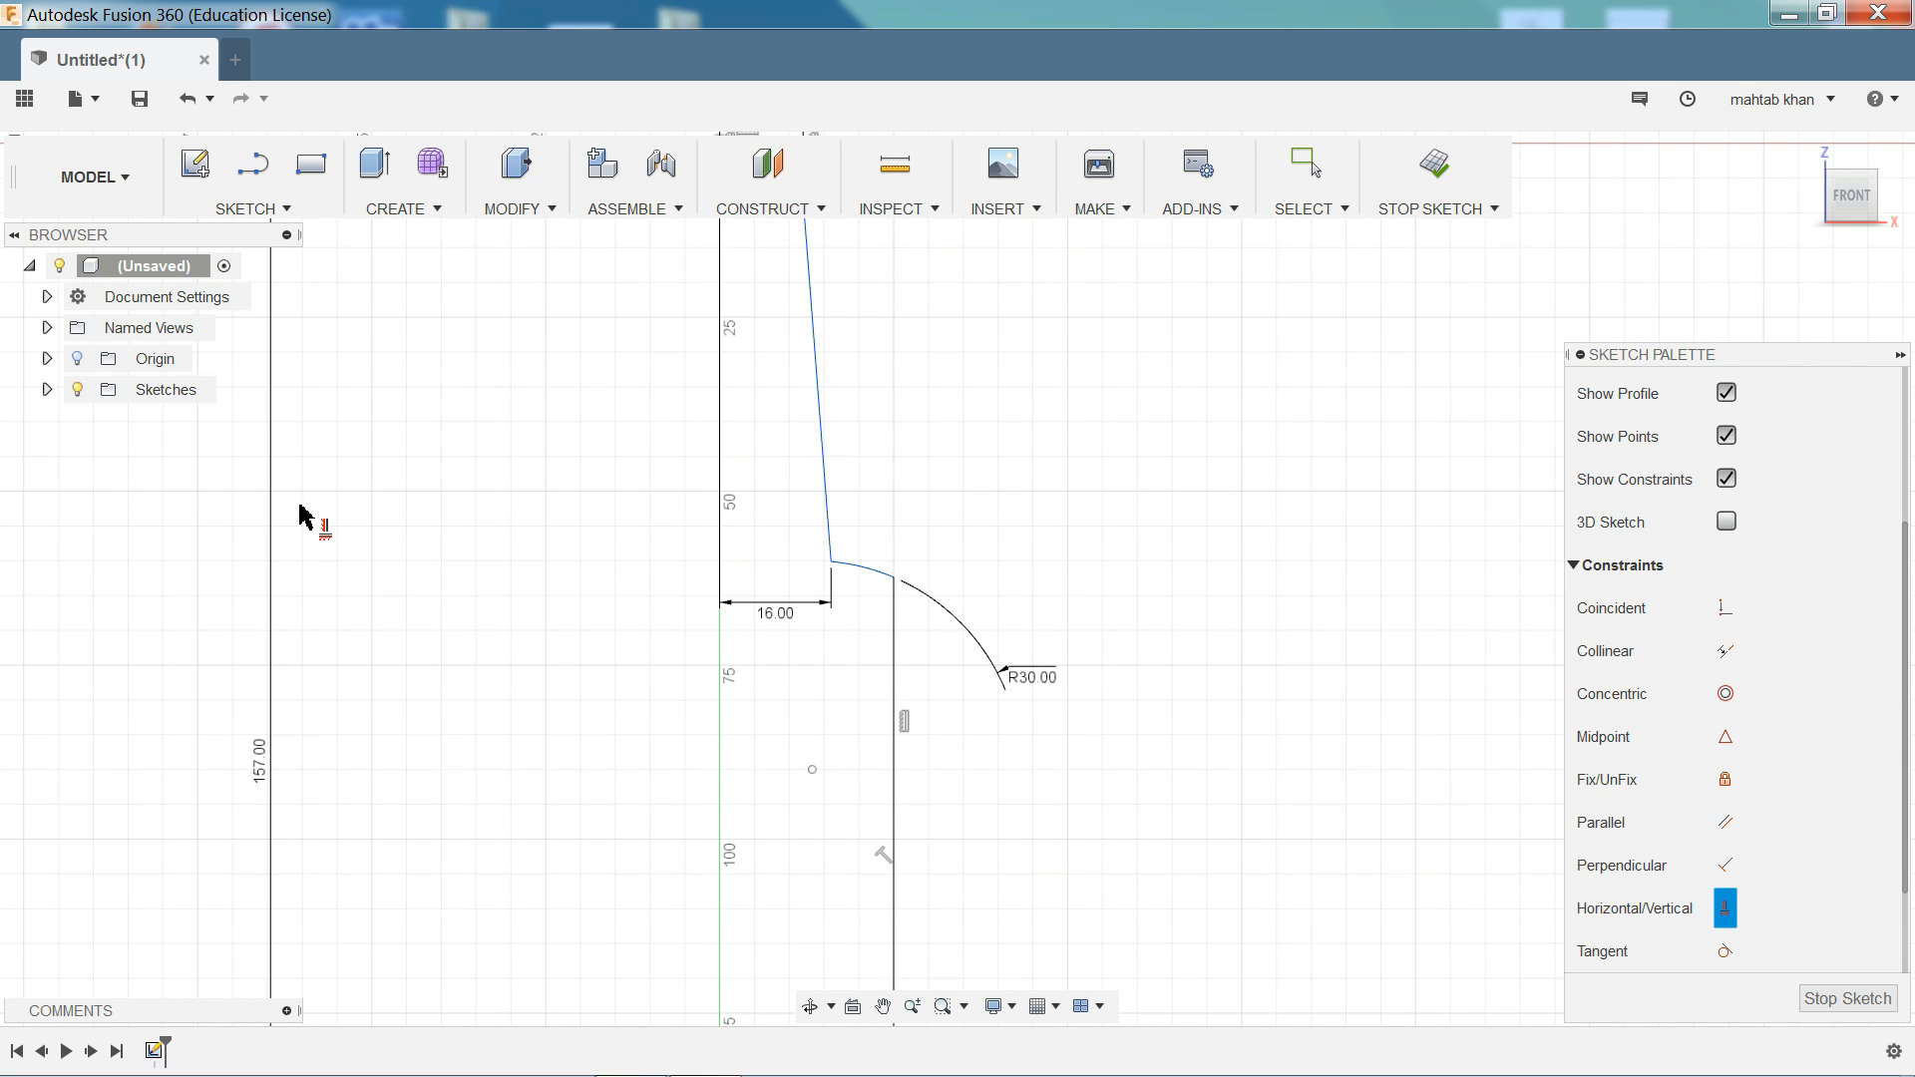
- Dimension the length of the vertical body line at 74 mm
click(244, 212)
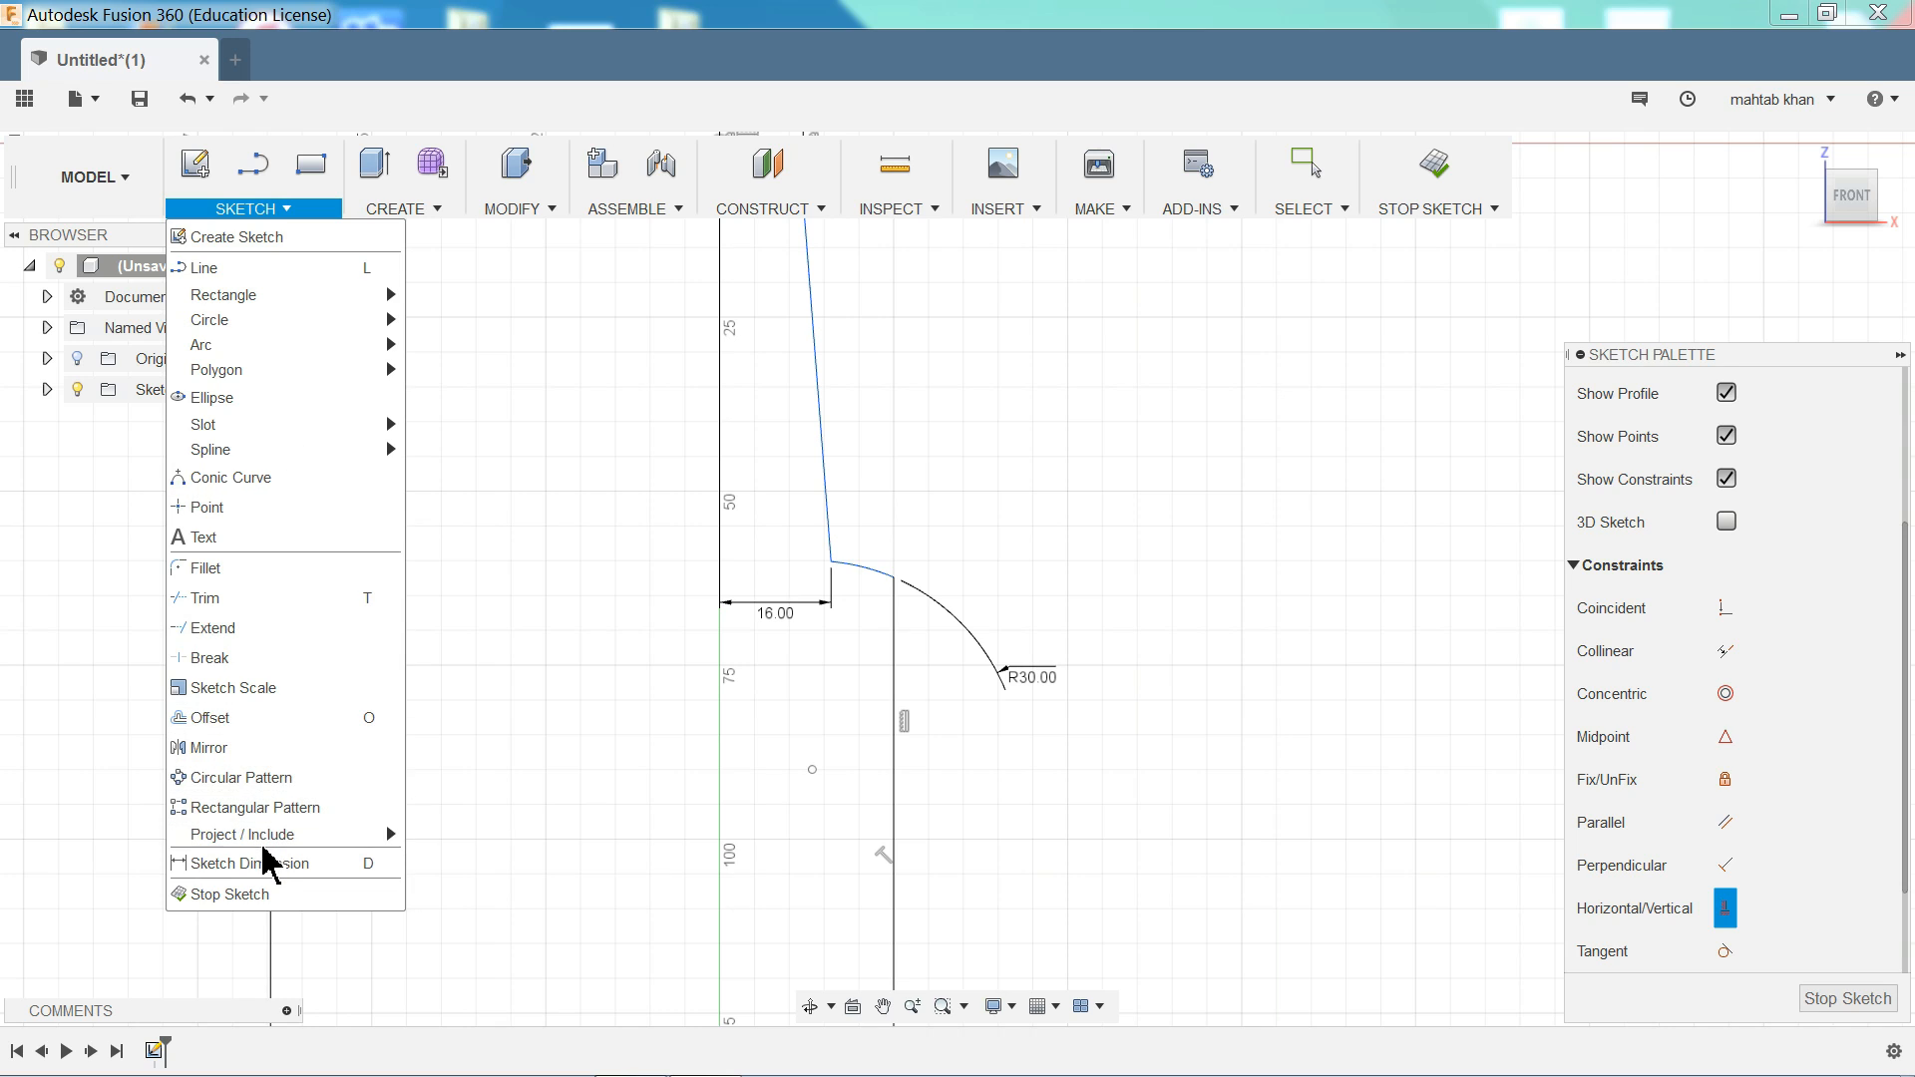
click(249, 864)
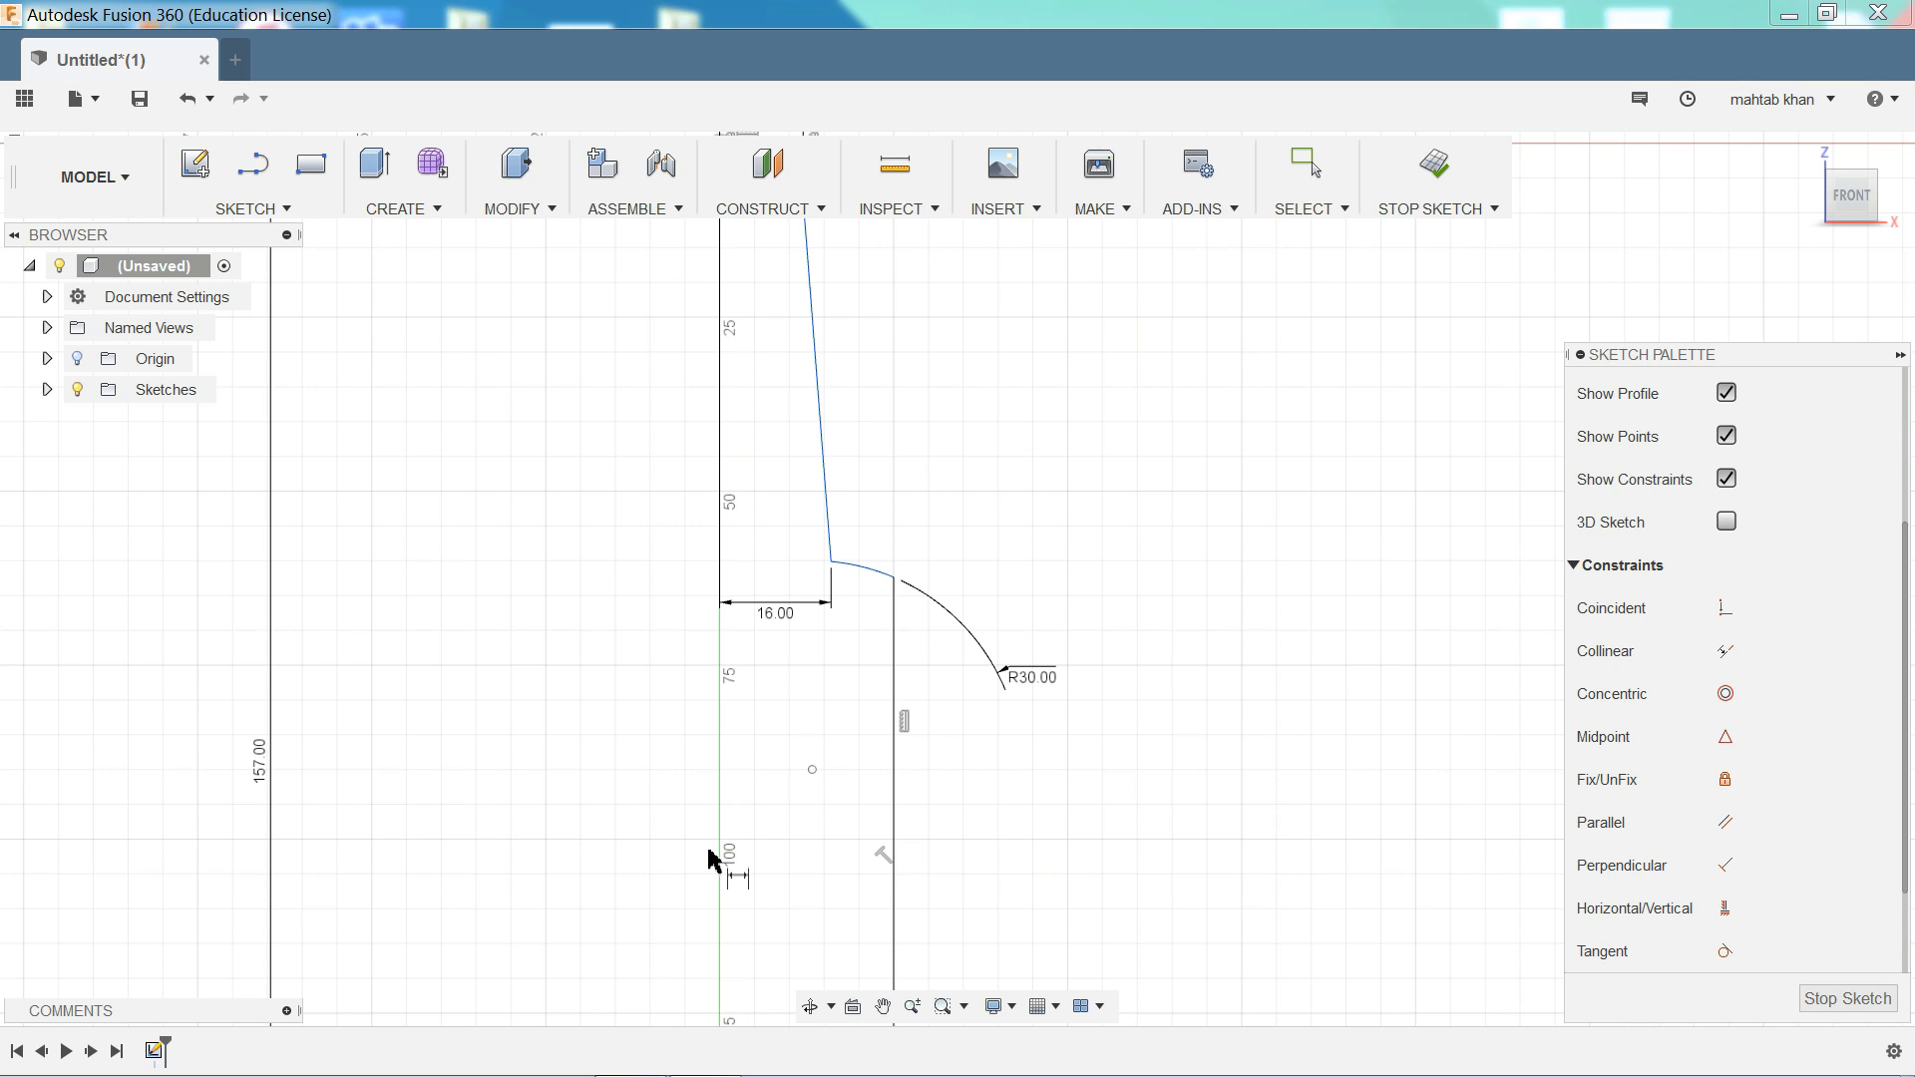
click(899, 838)
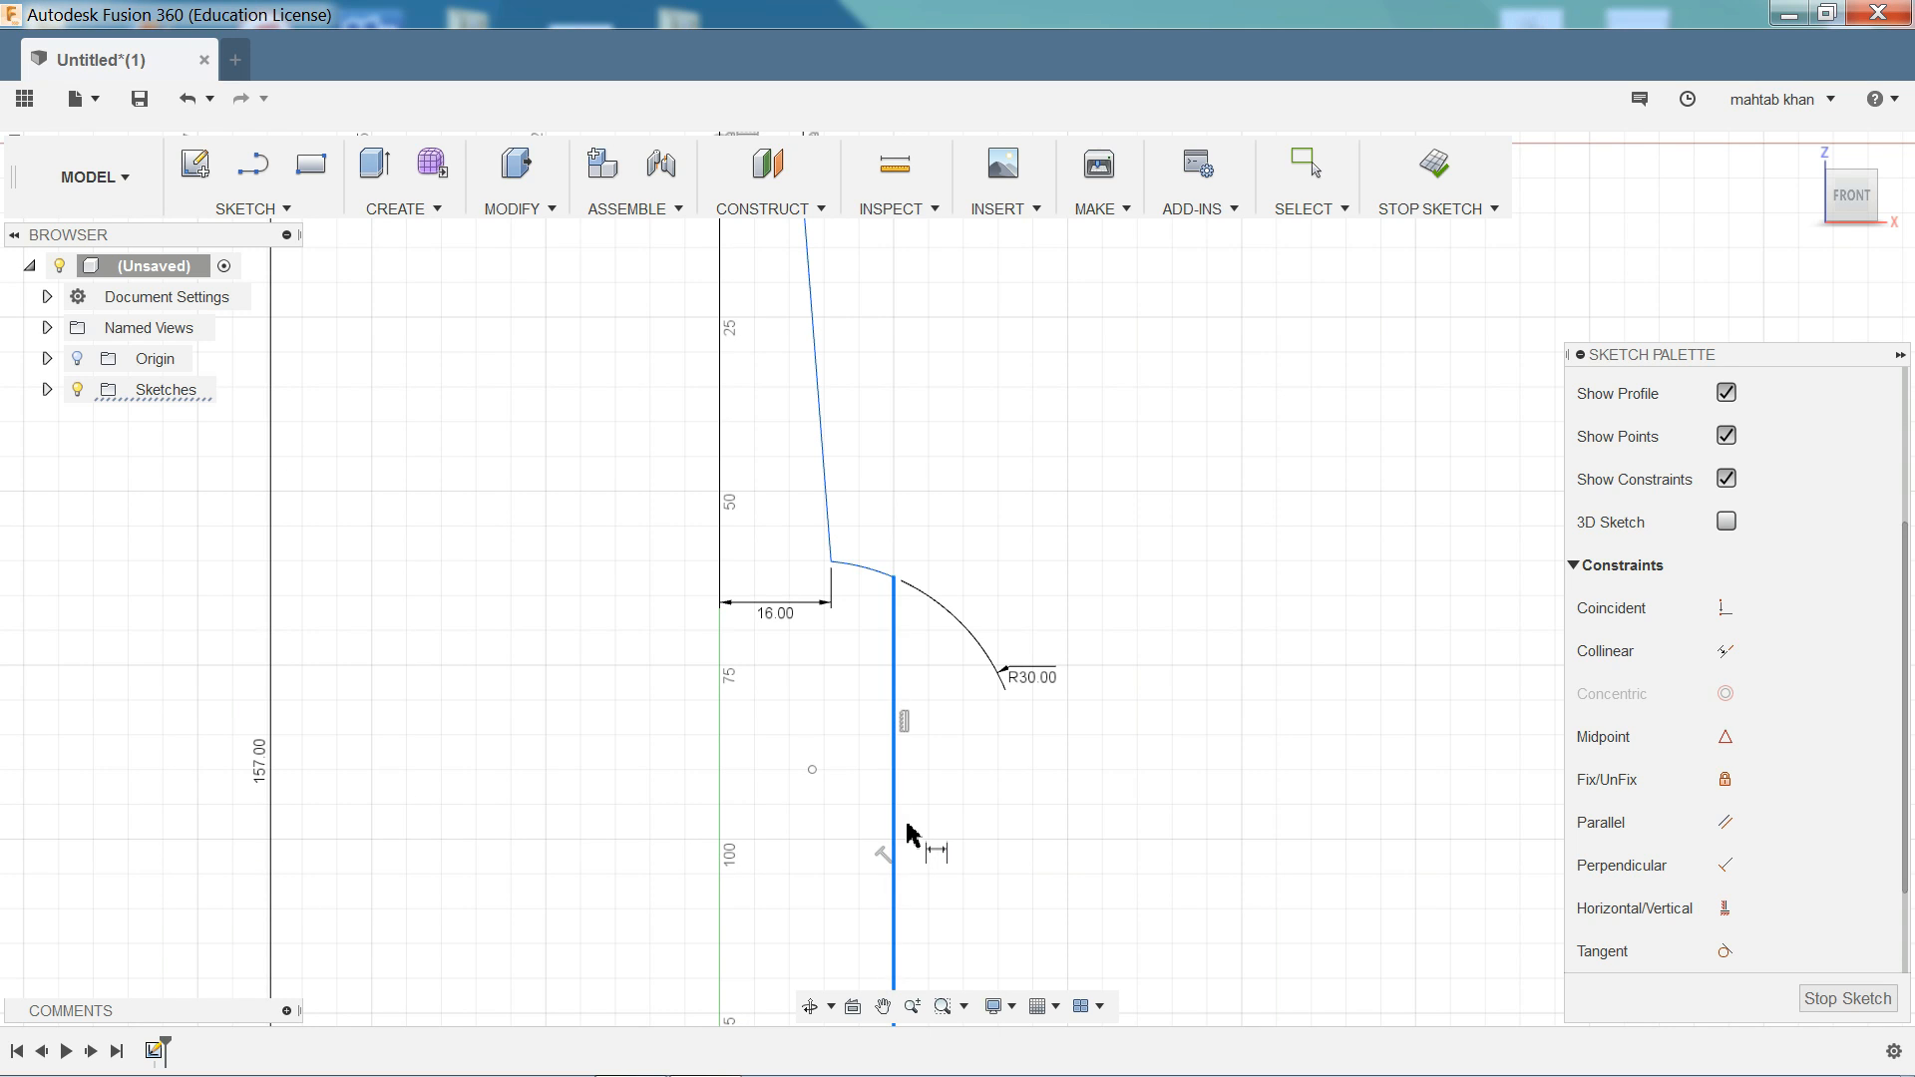
click(1011, 833)
text(74)
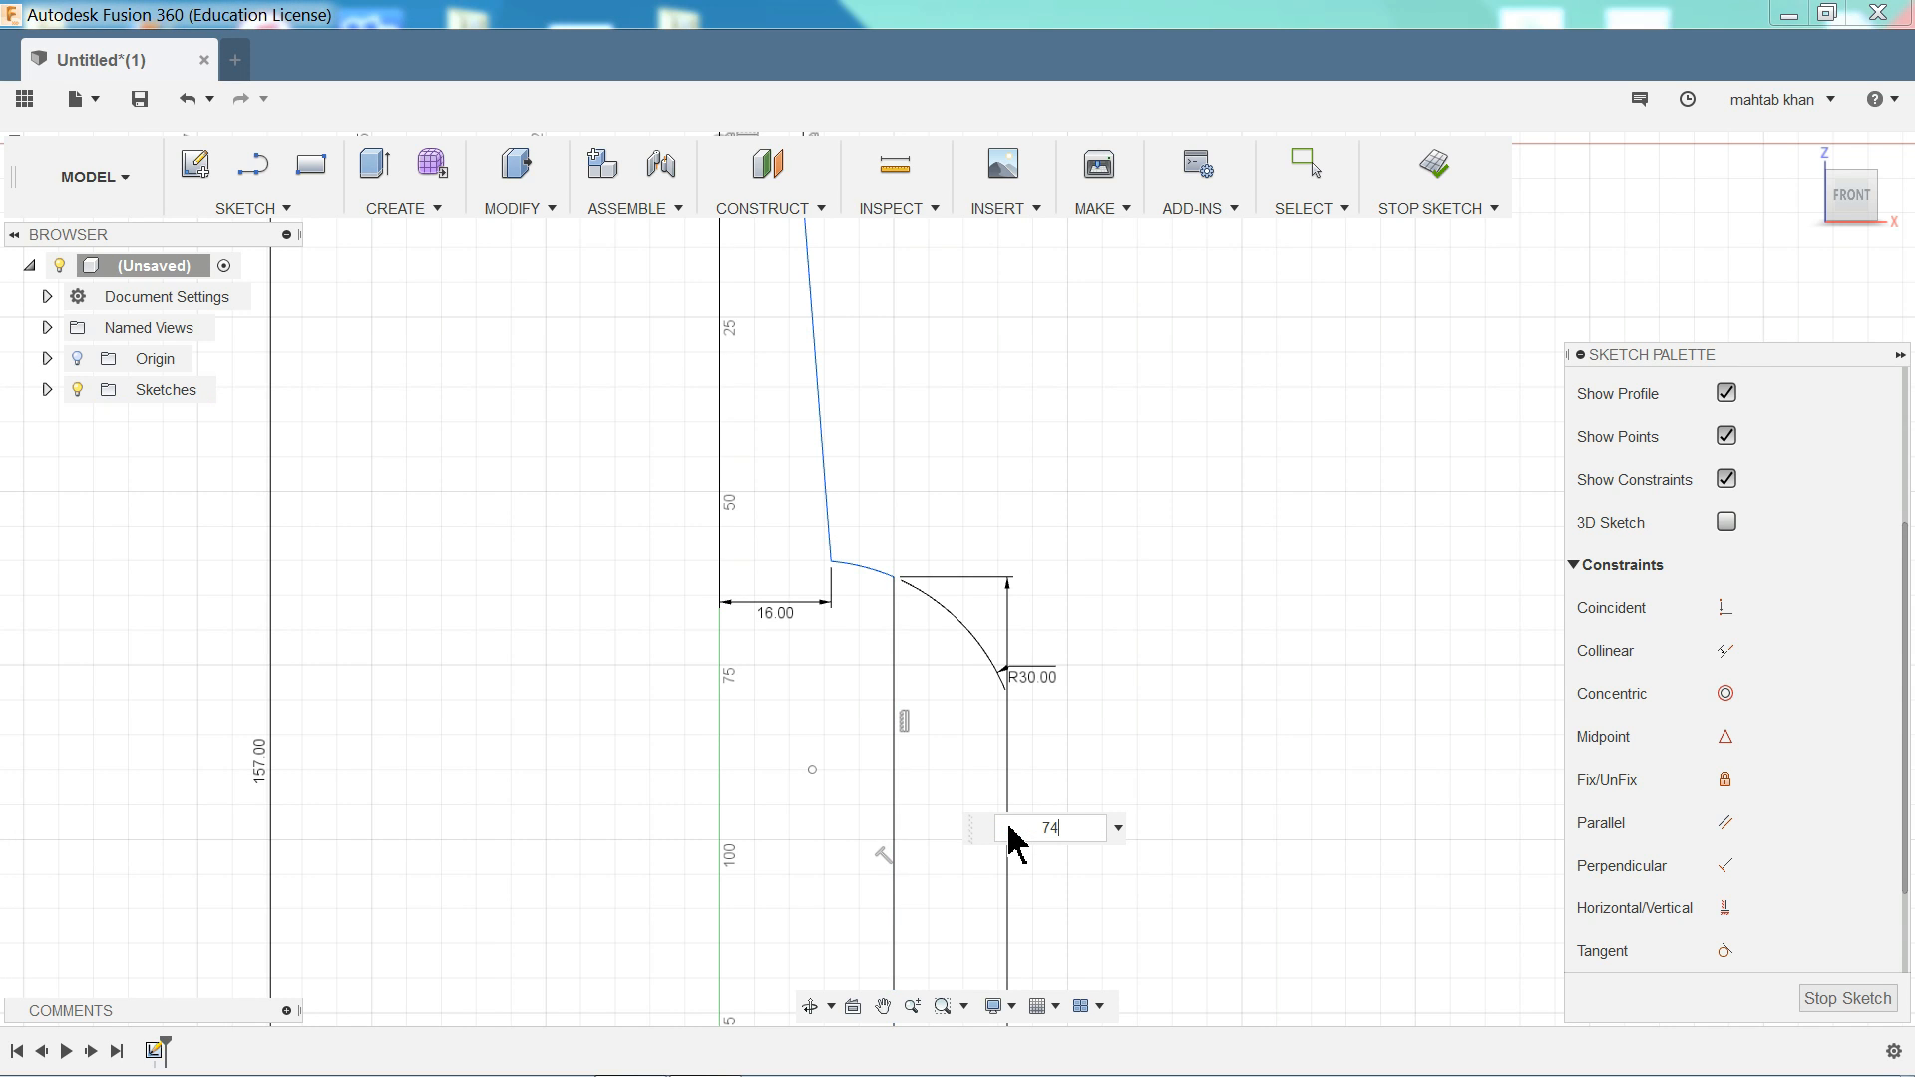
key(Return)
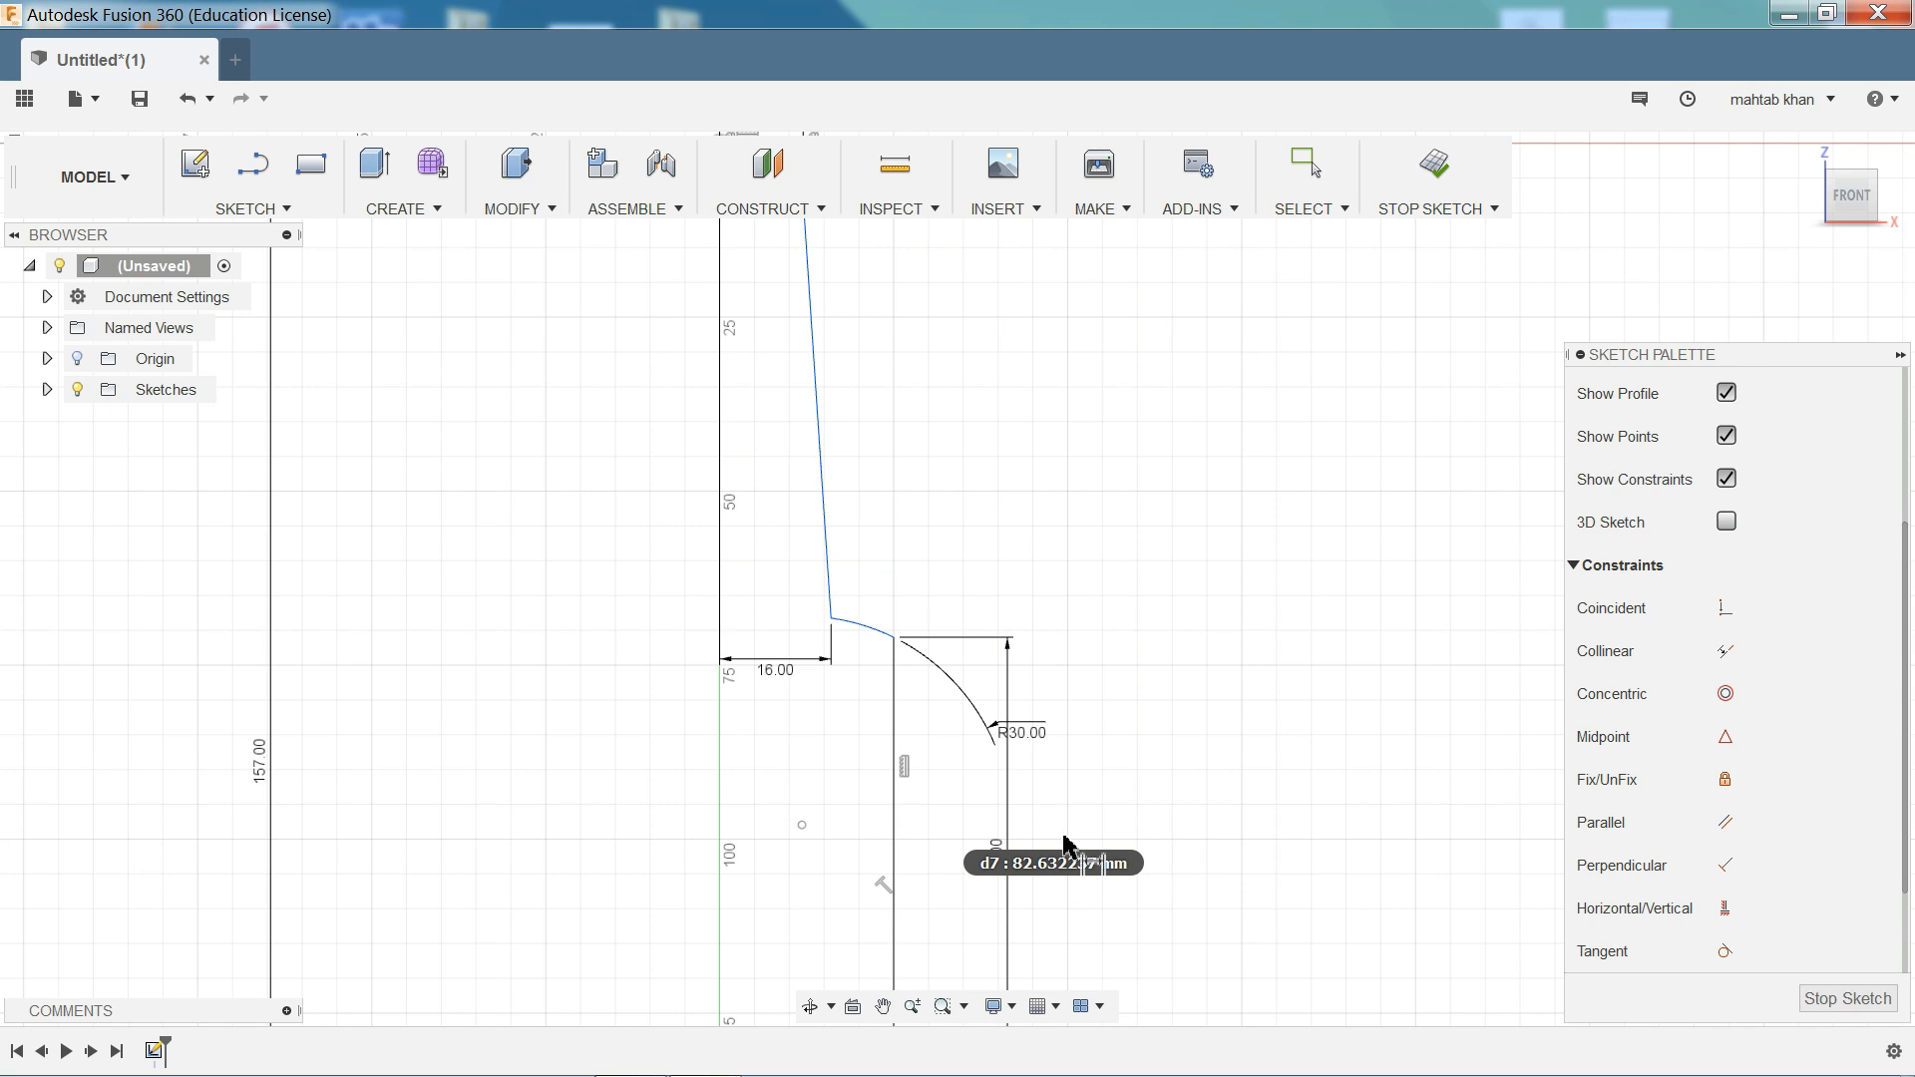
- Dimension the lip arc with a radius of 2.5 mm
scroll(1002, 810, down, 5)
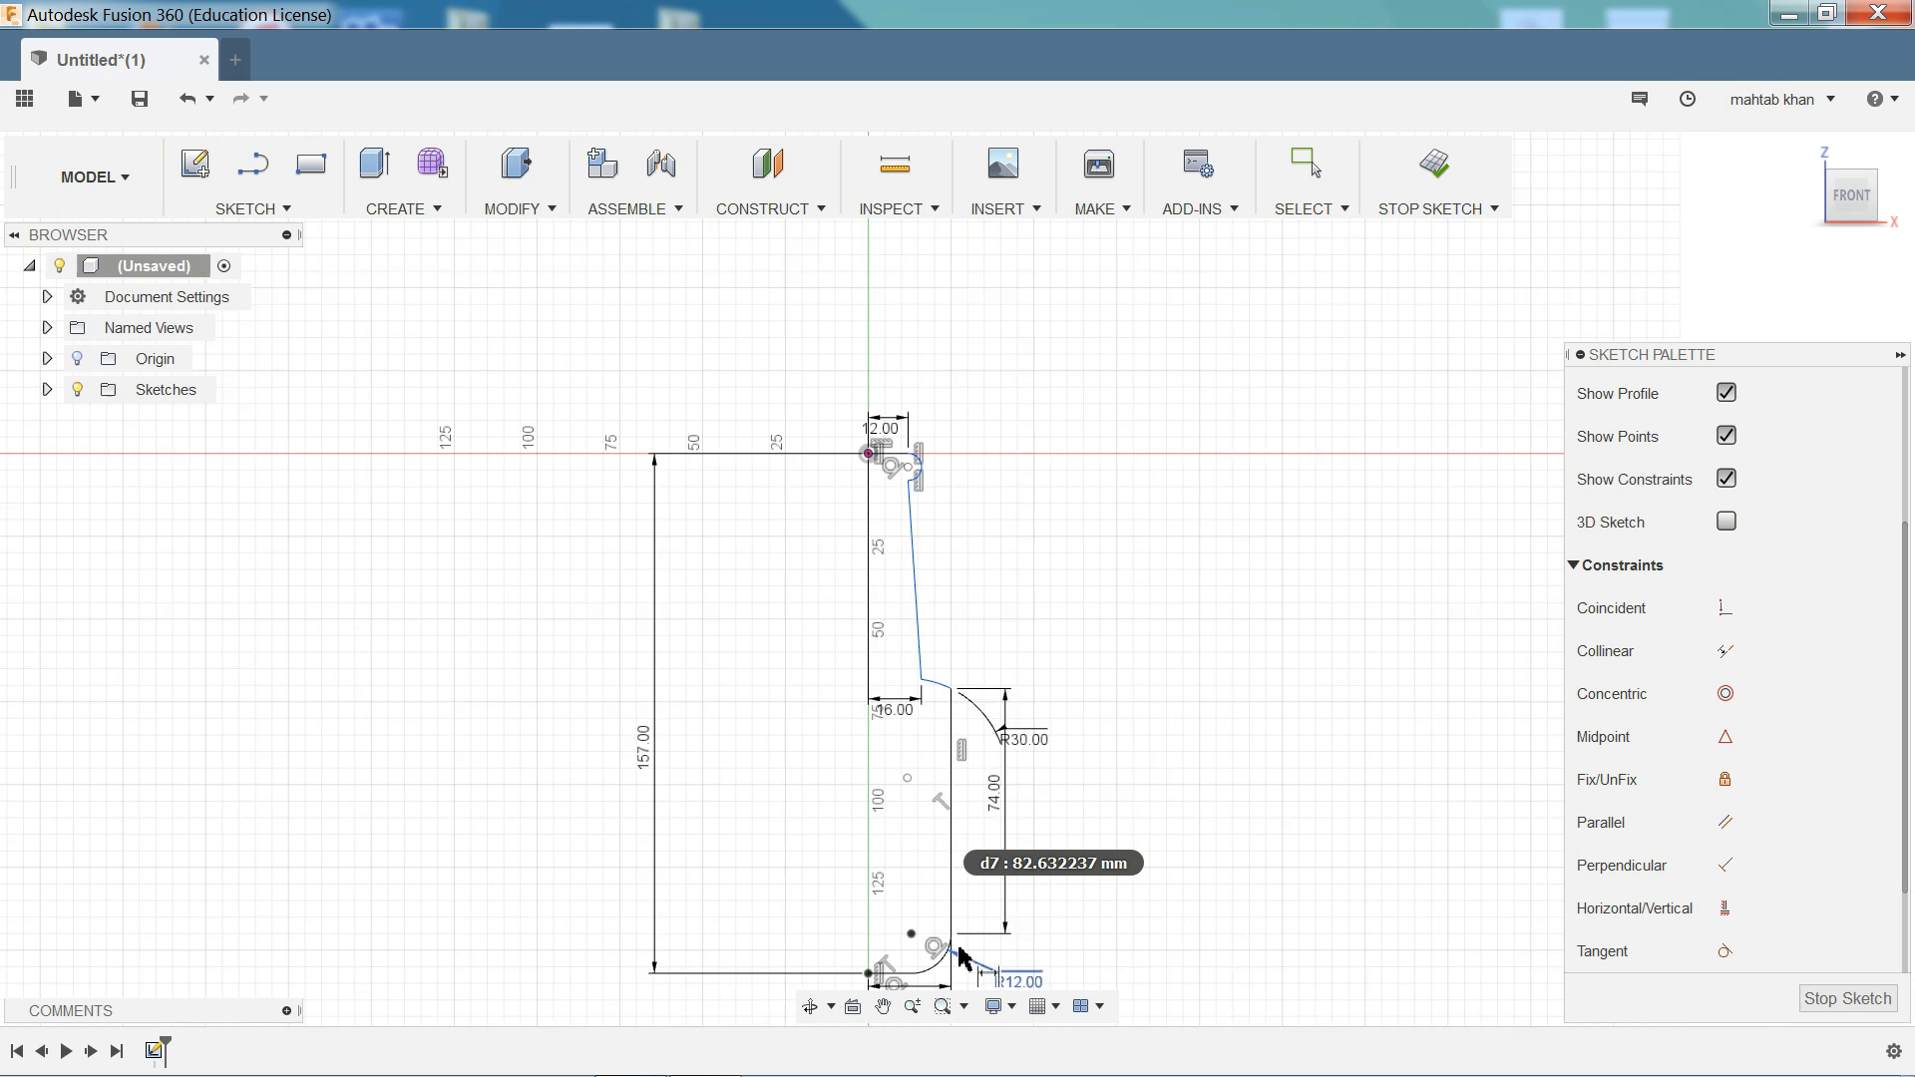
scroll(977, 755, up, 2)
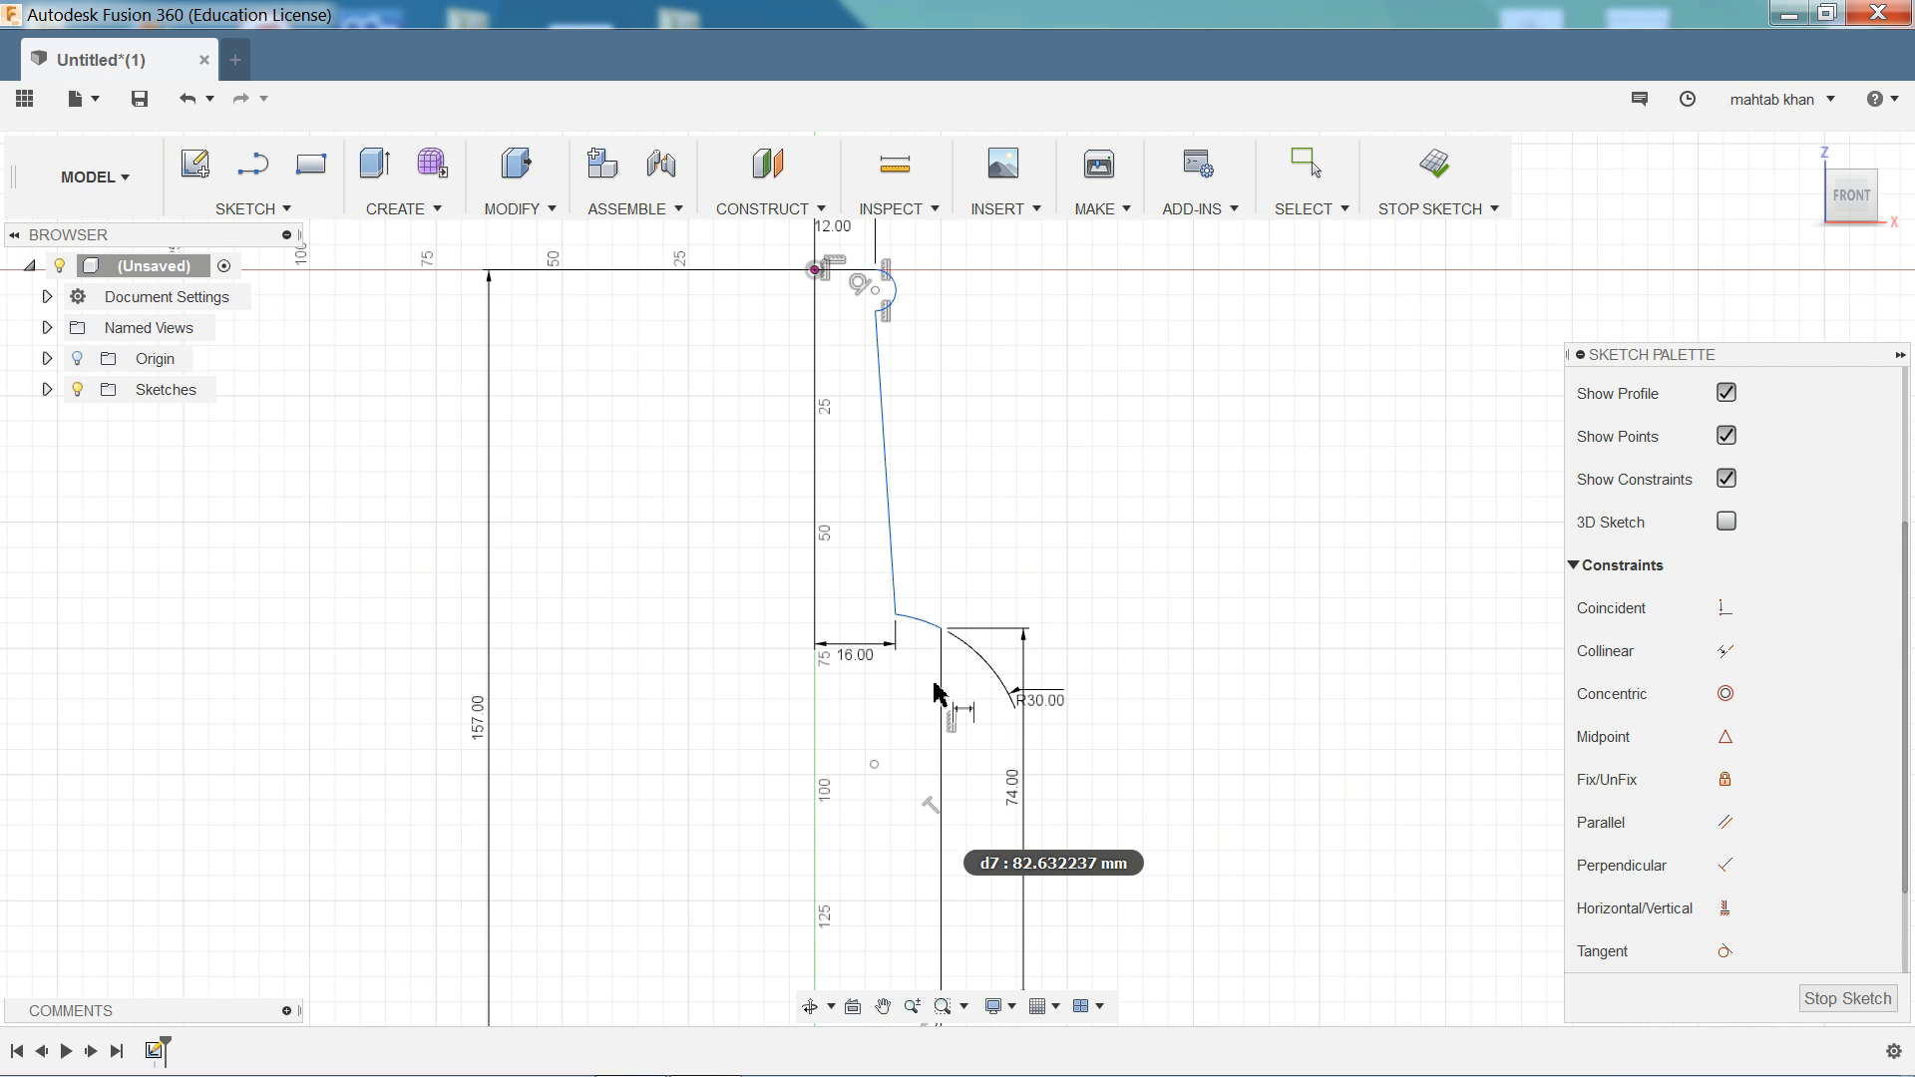
scroll(918, 599, down, 1)
scroll(913, 320, up, 4)
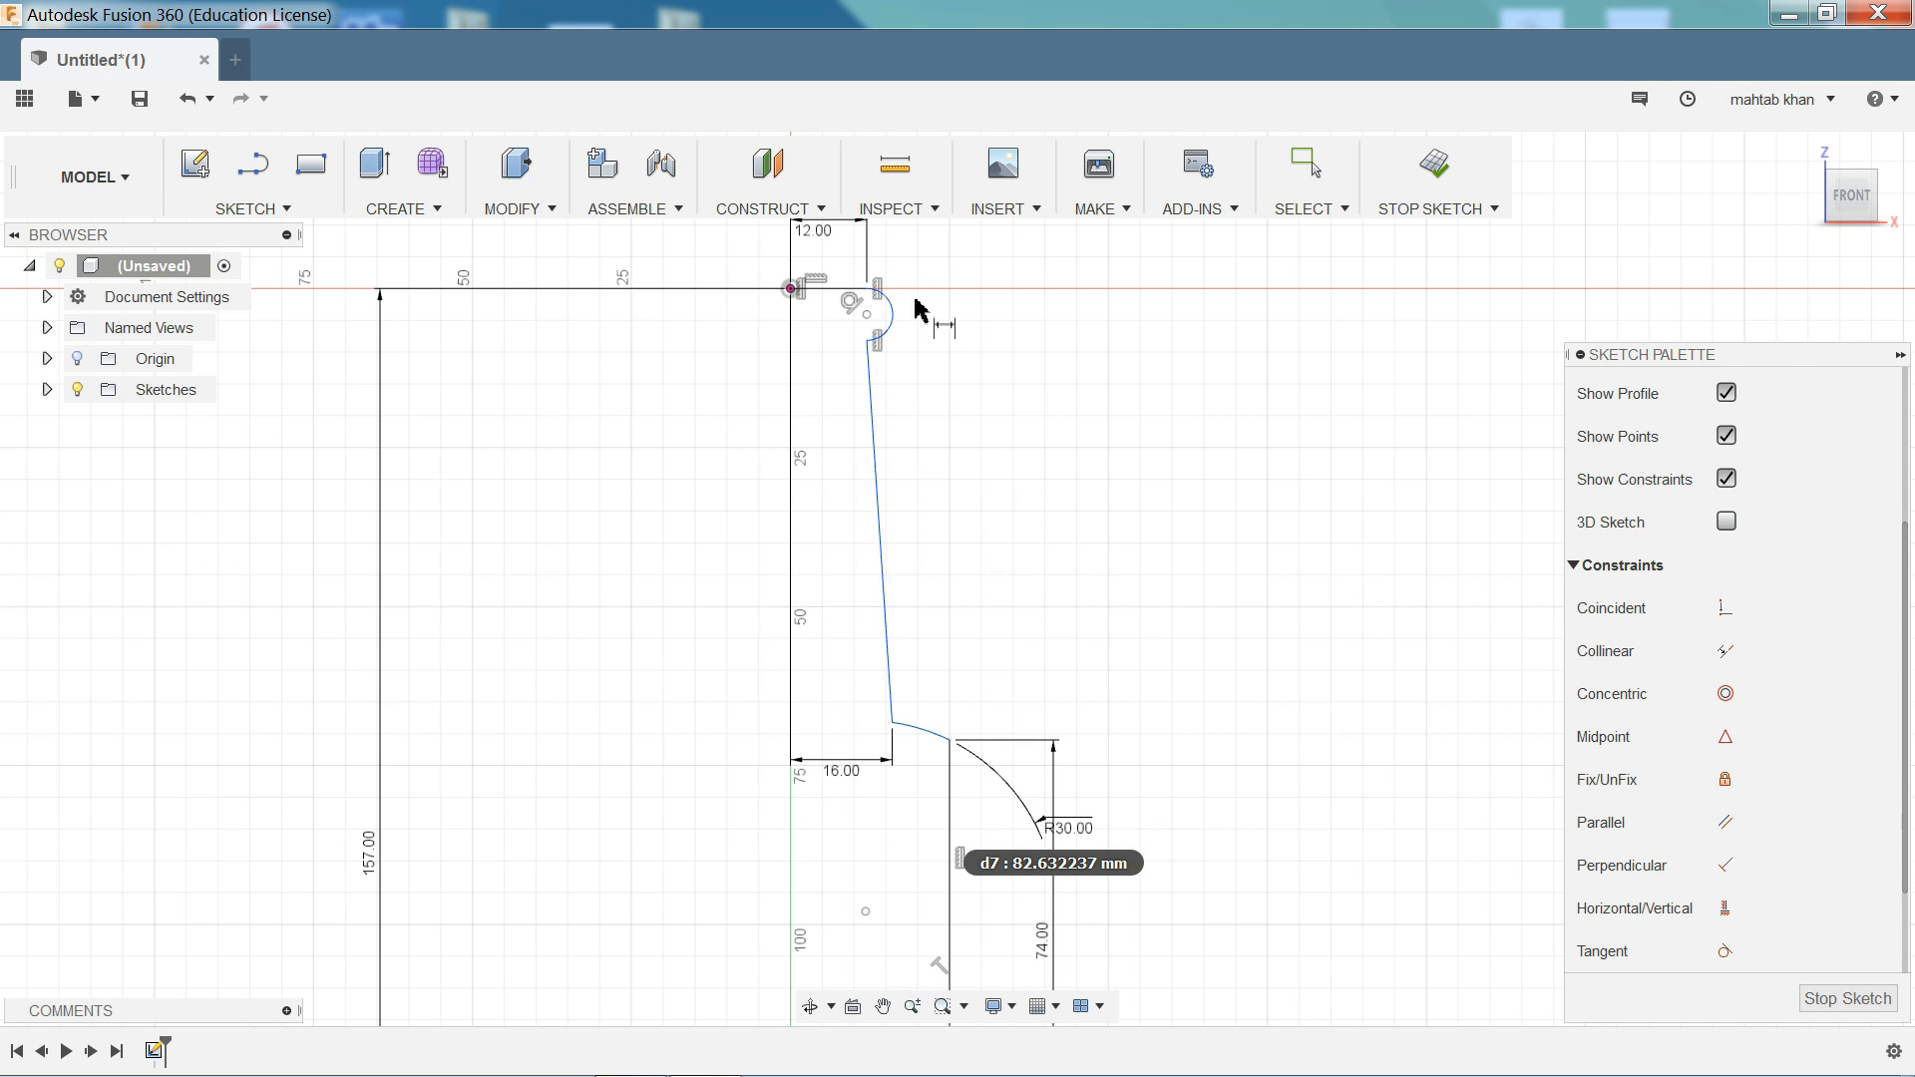
scroll(901, 321, up, 1)
click(869, 365)
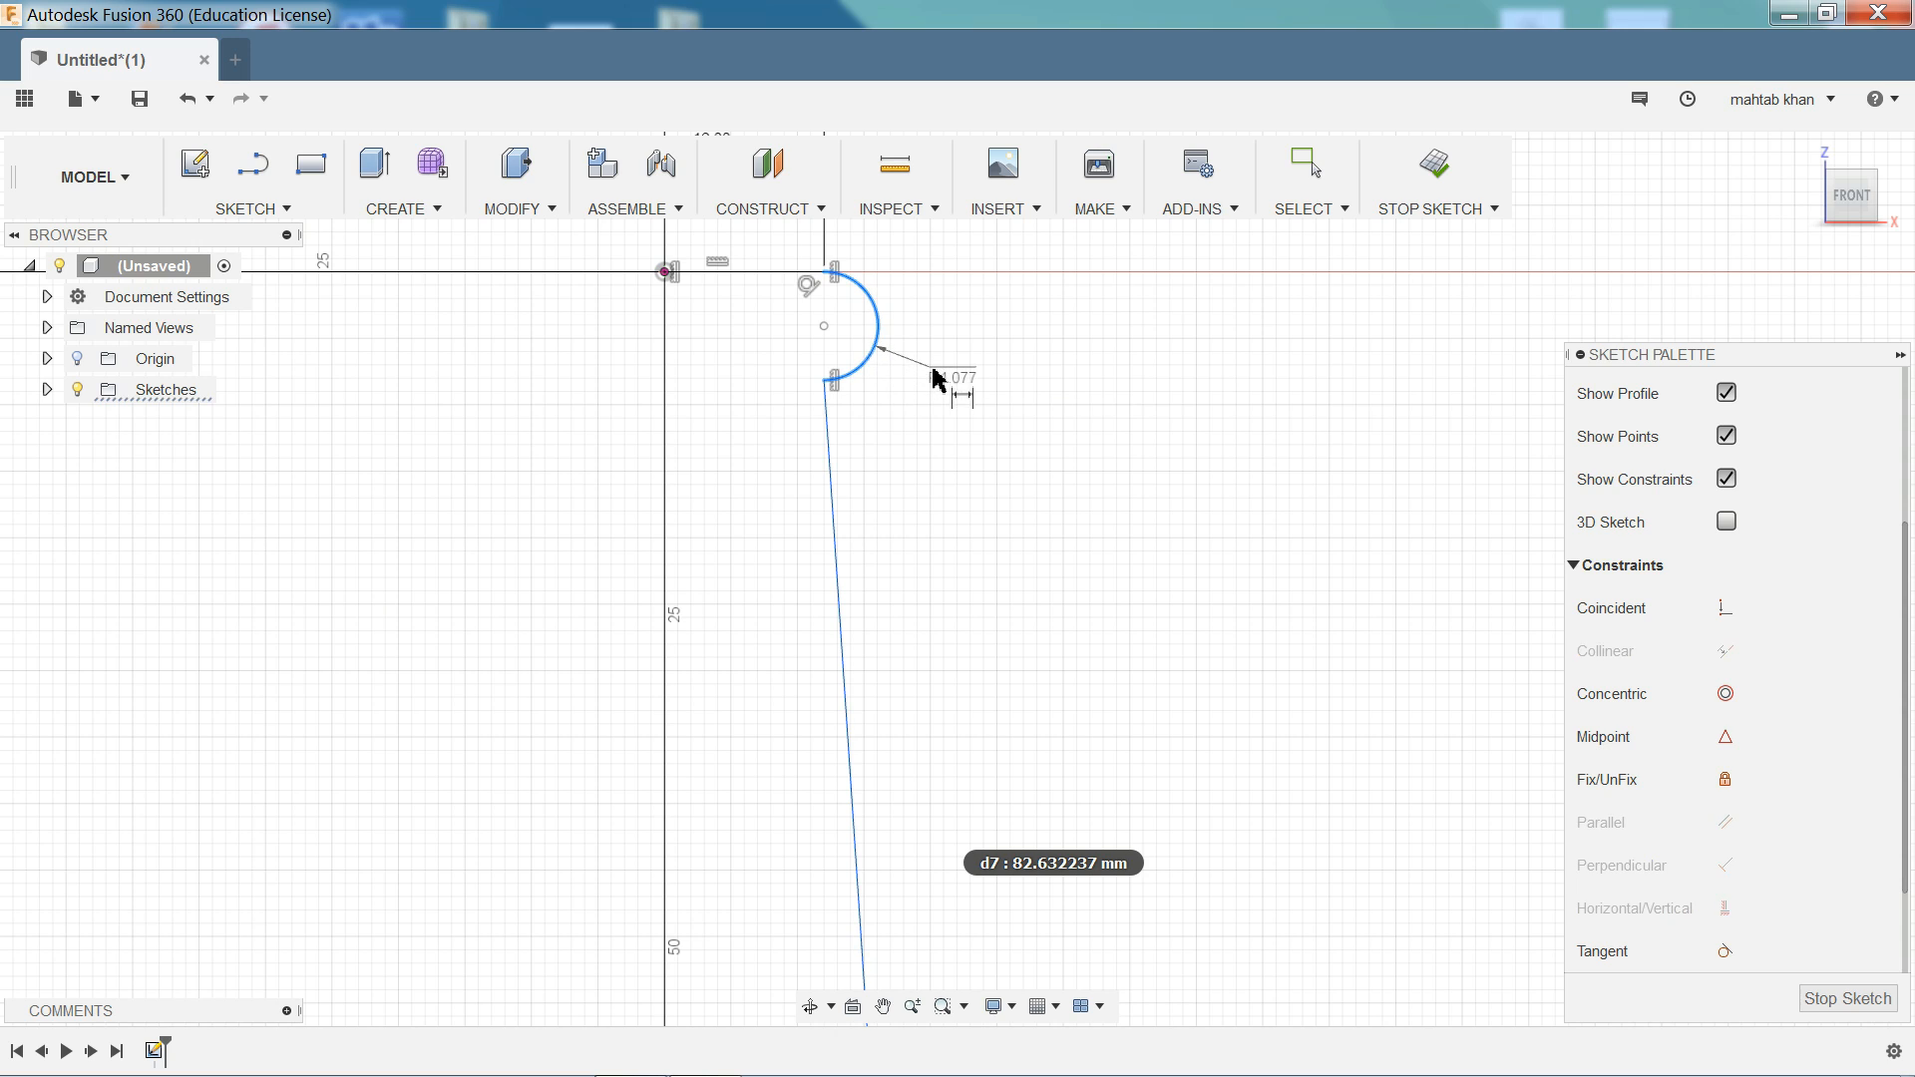
click(937, 381)
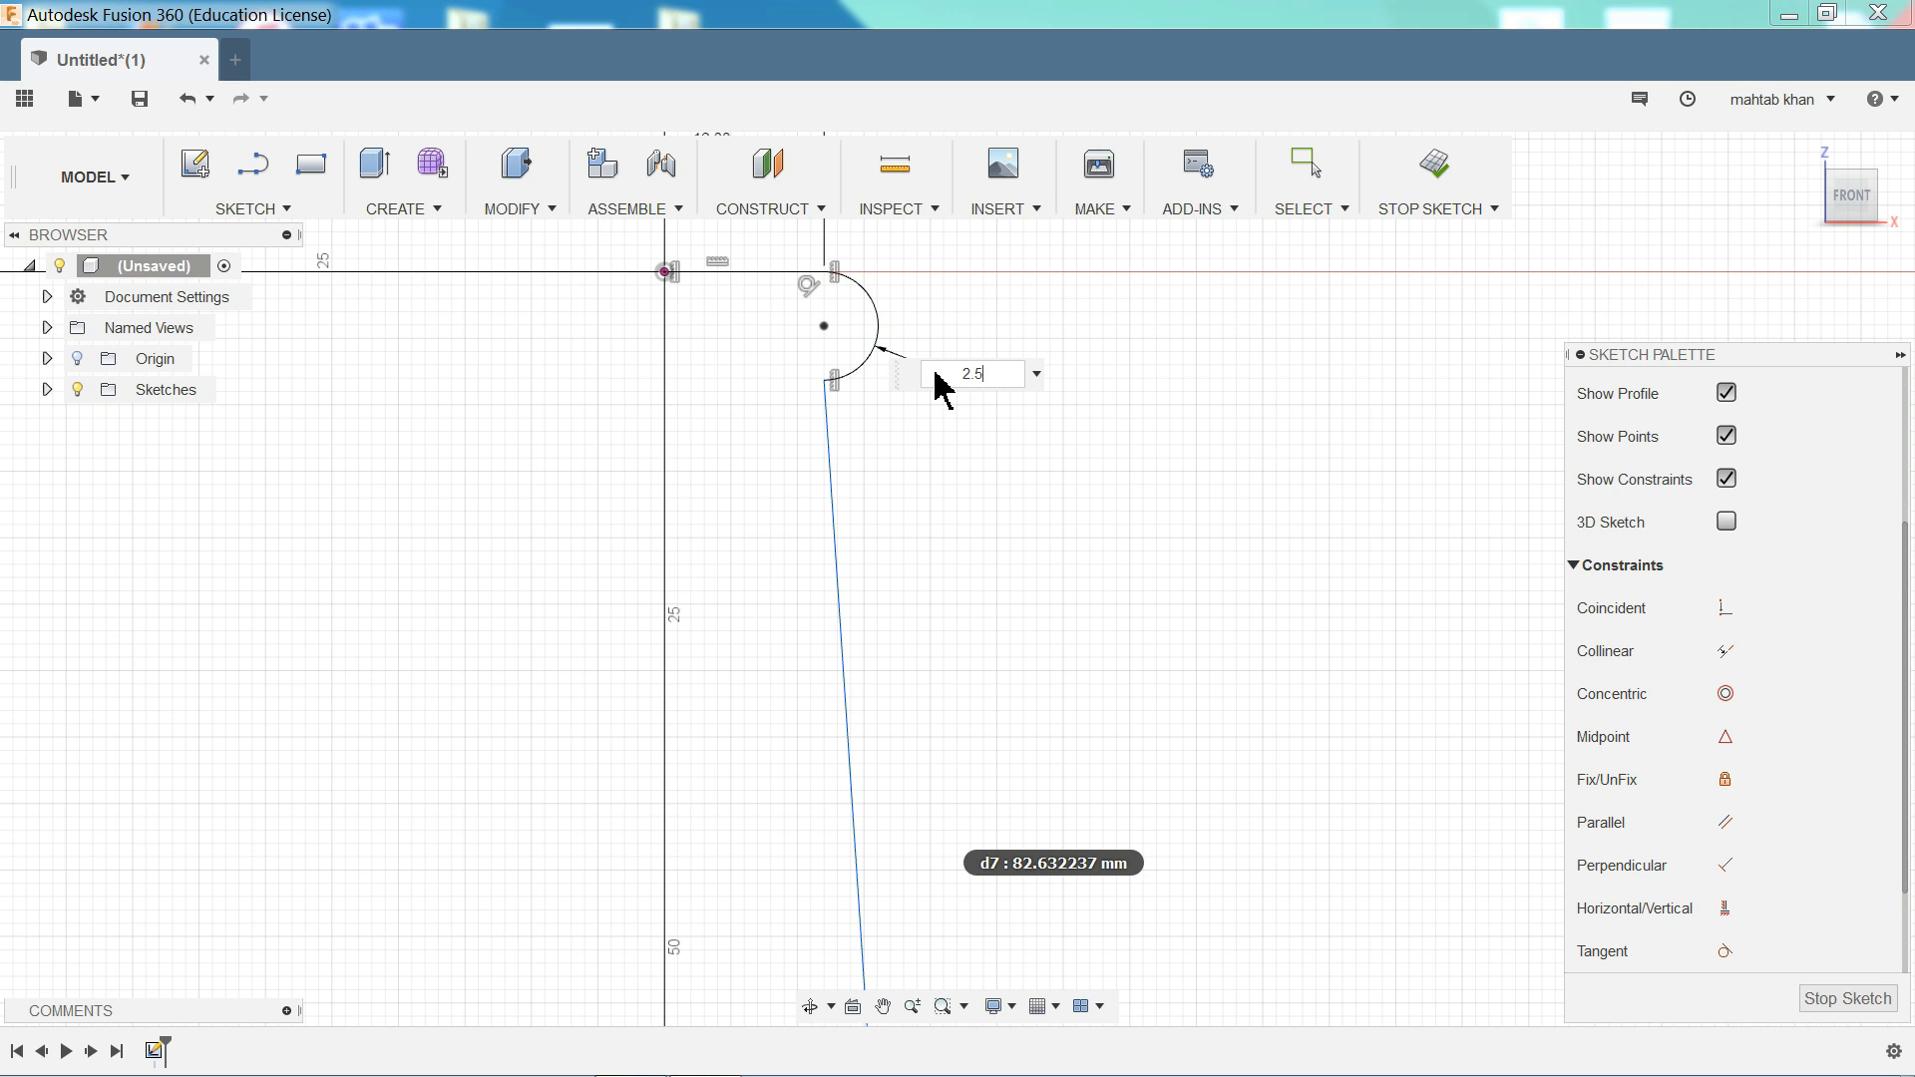
key(Return)
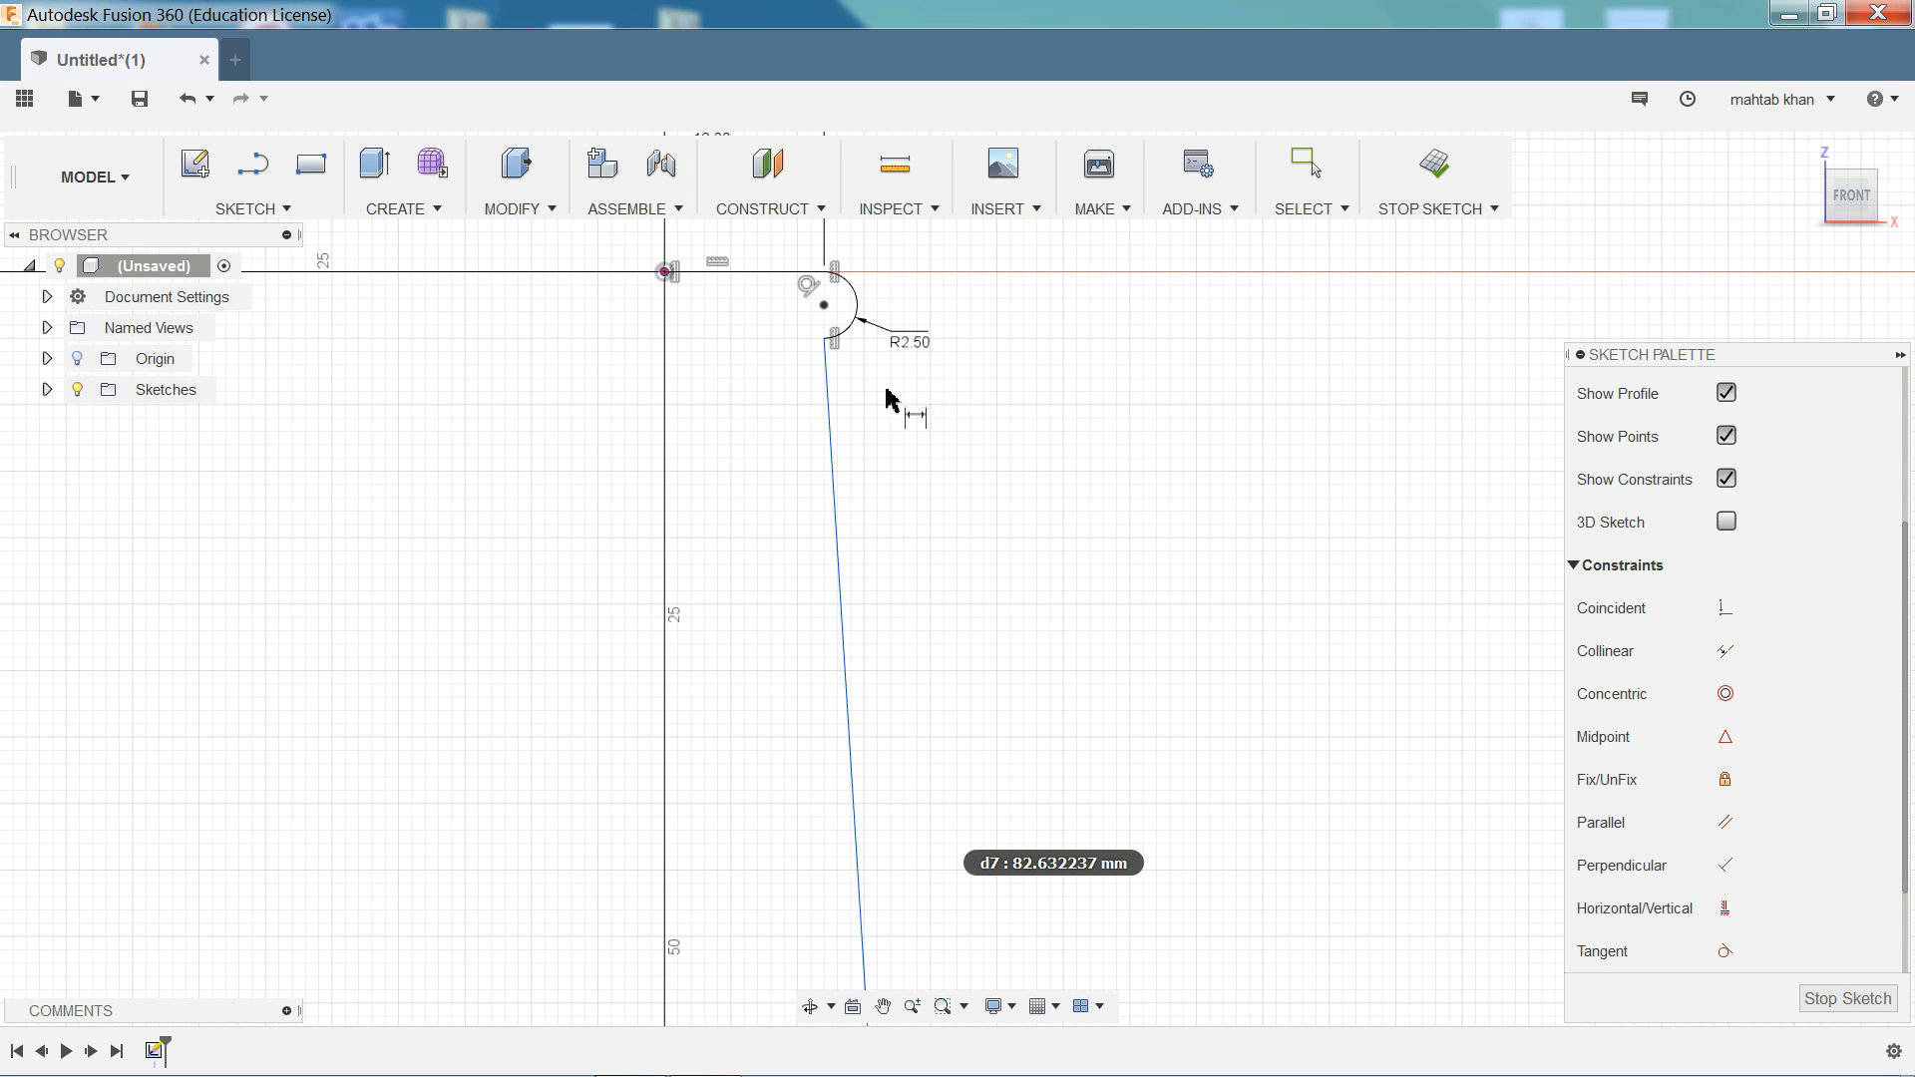
- Dimension the vertical distance from the top line to the junction of the neck line and shoulder arc at 47 mm
scroll(878, 498, down, 5)
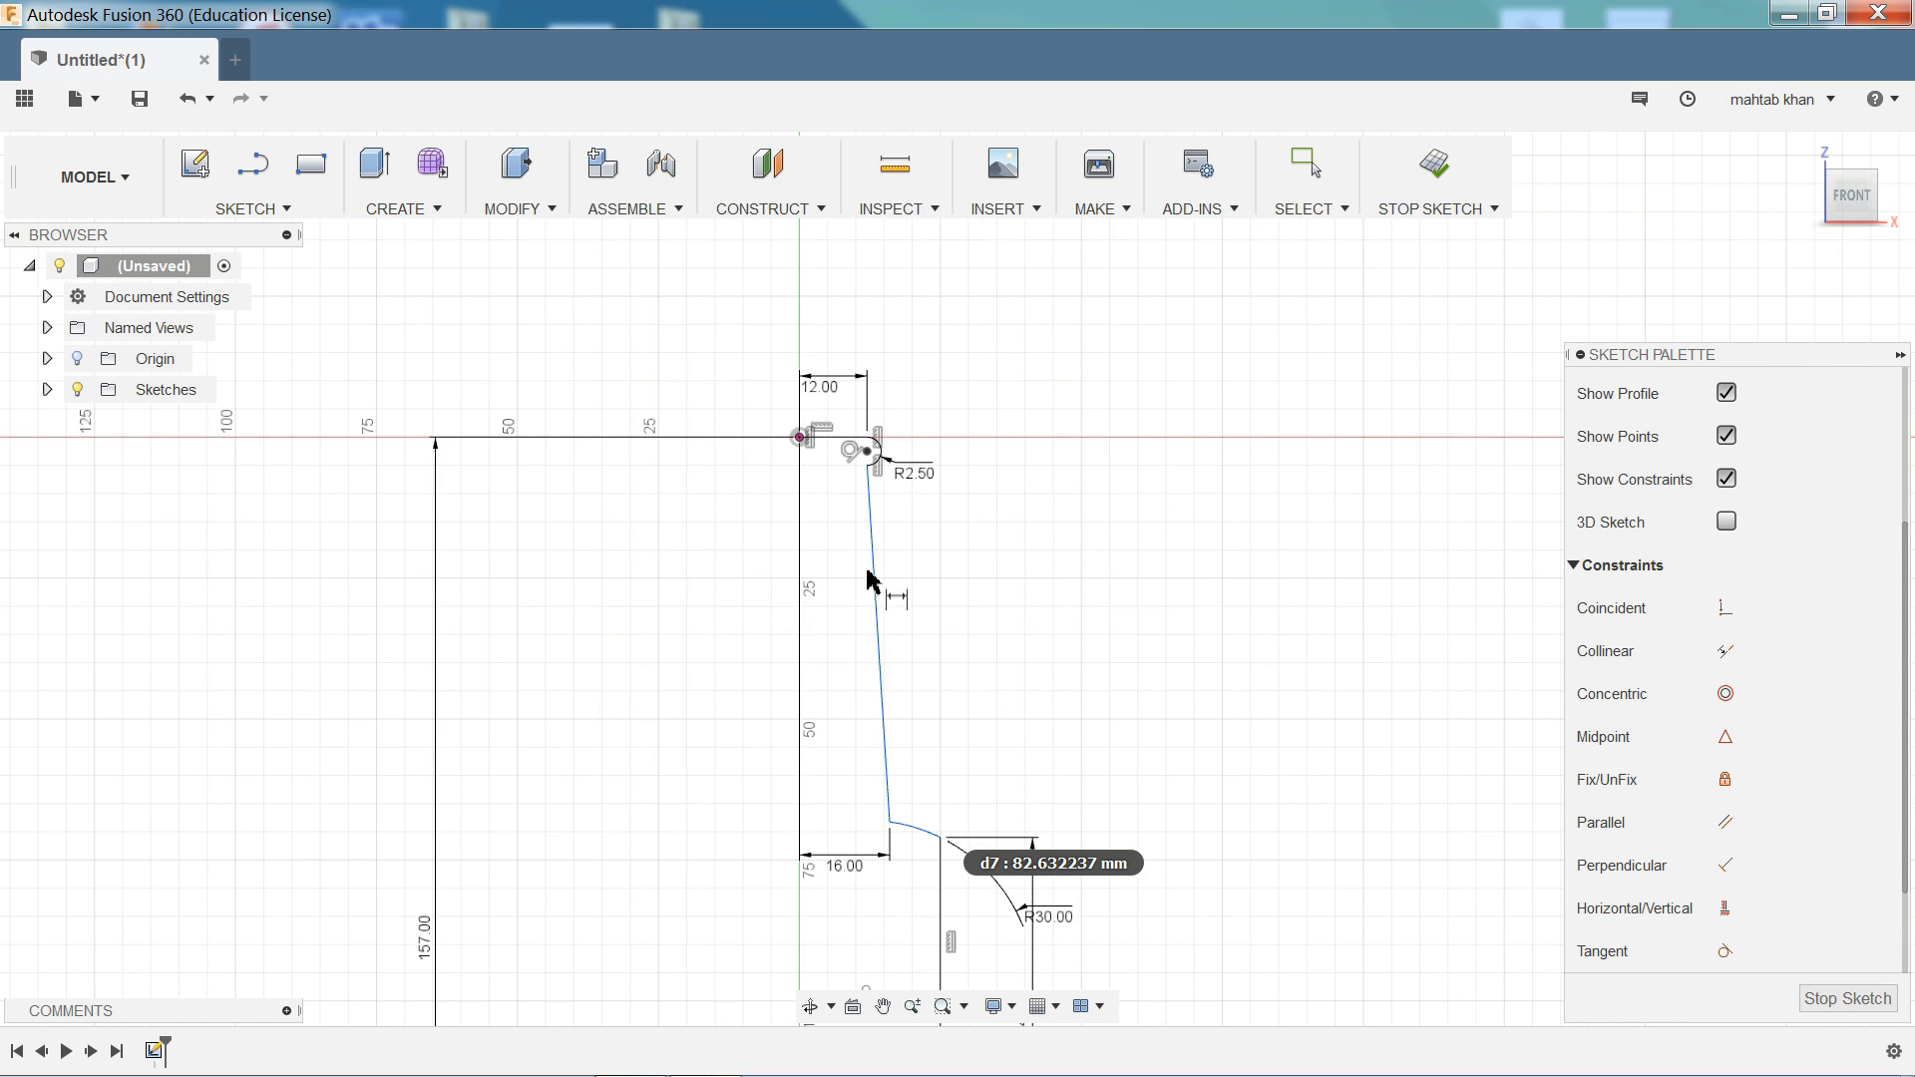
scroll(870, 494, up, 2)
click(850, 417)
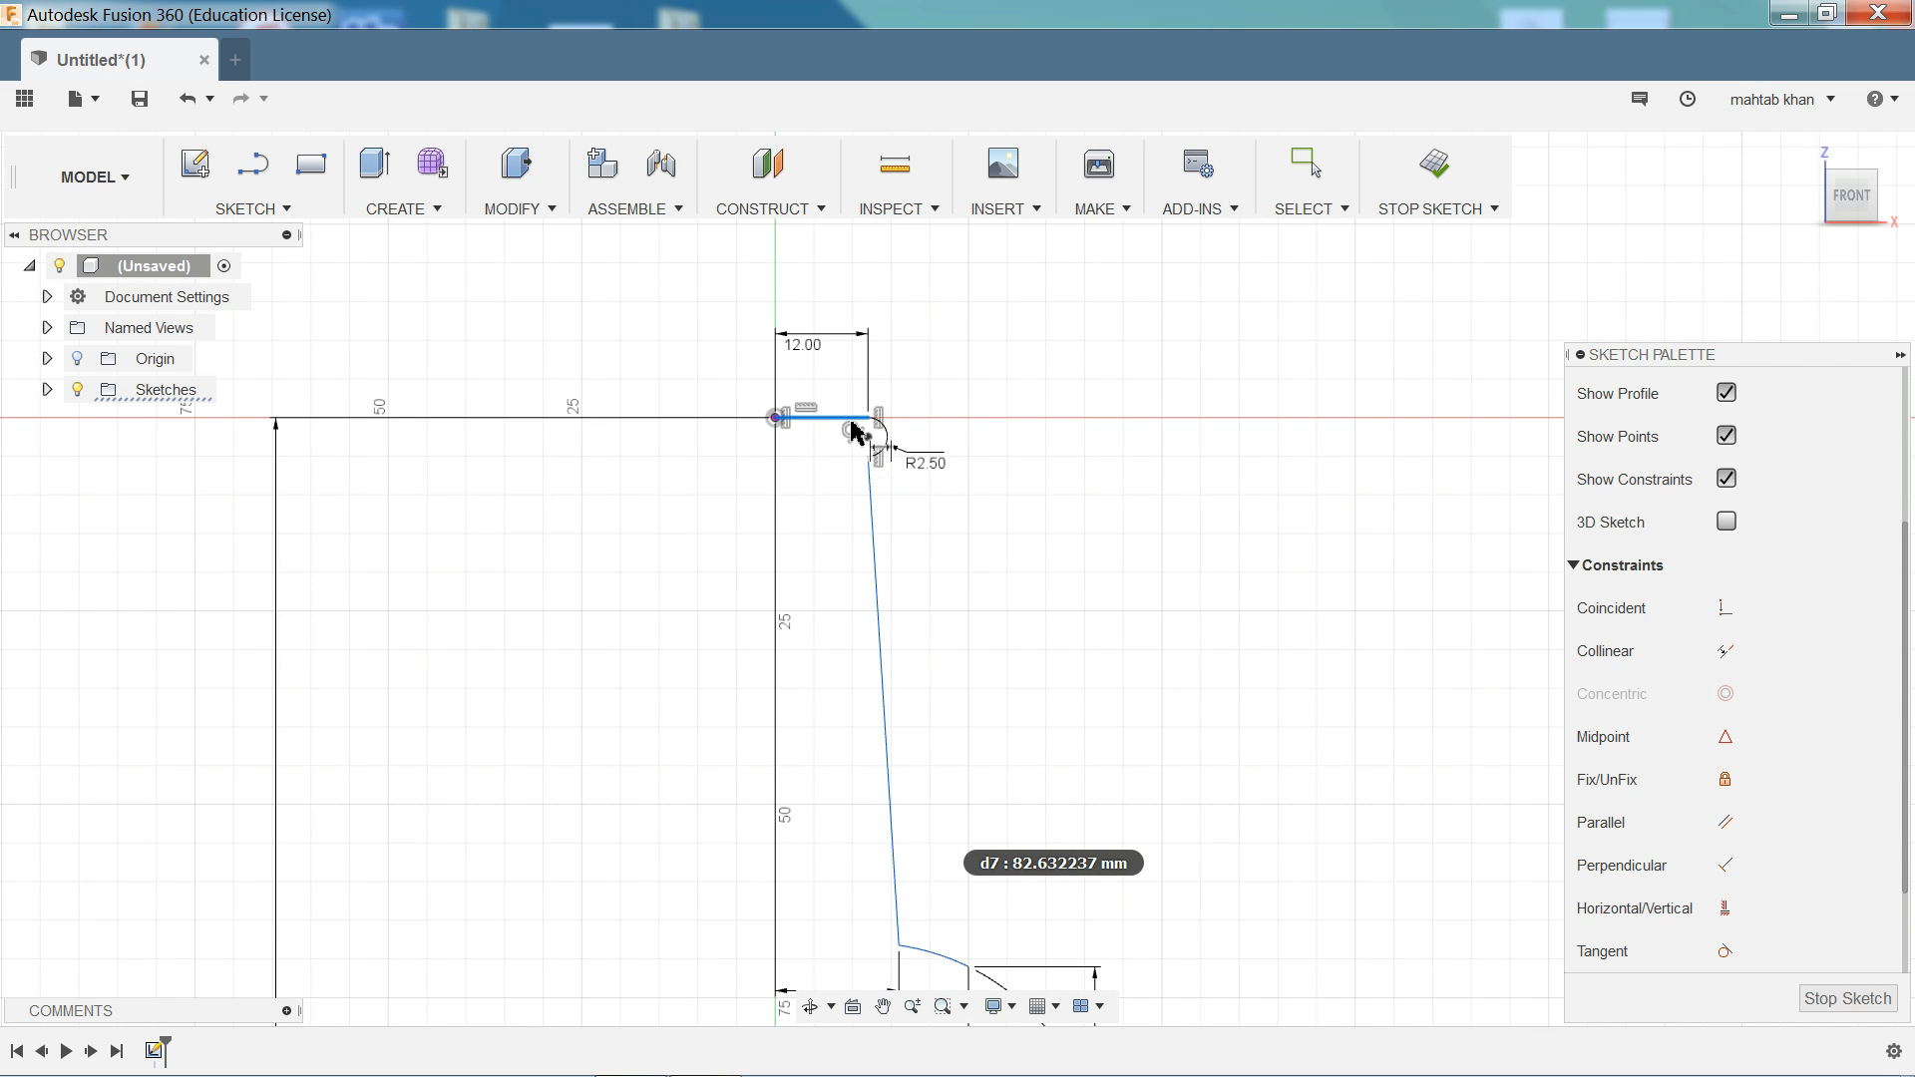
click(898, 945)
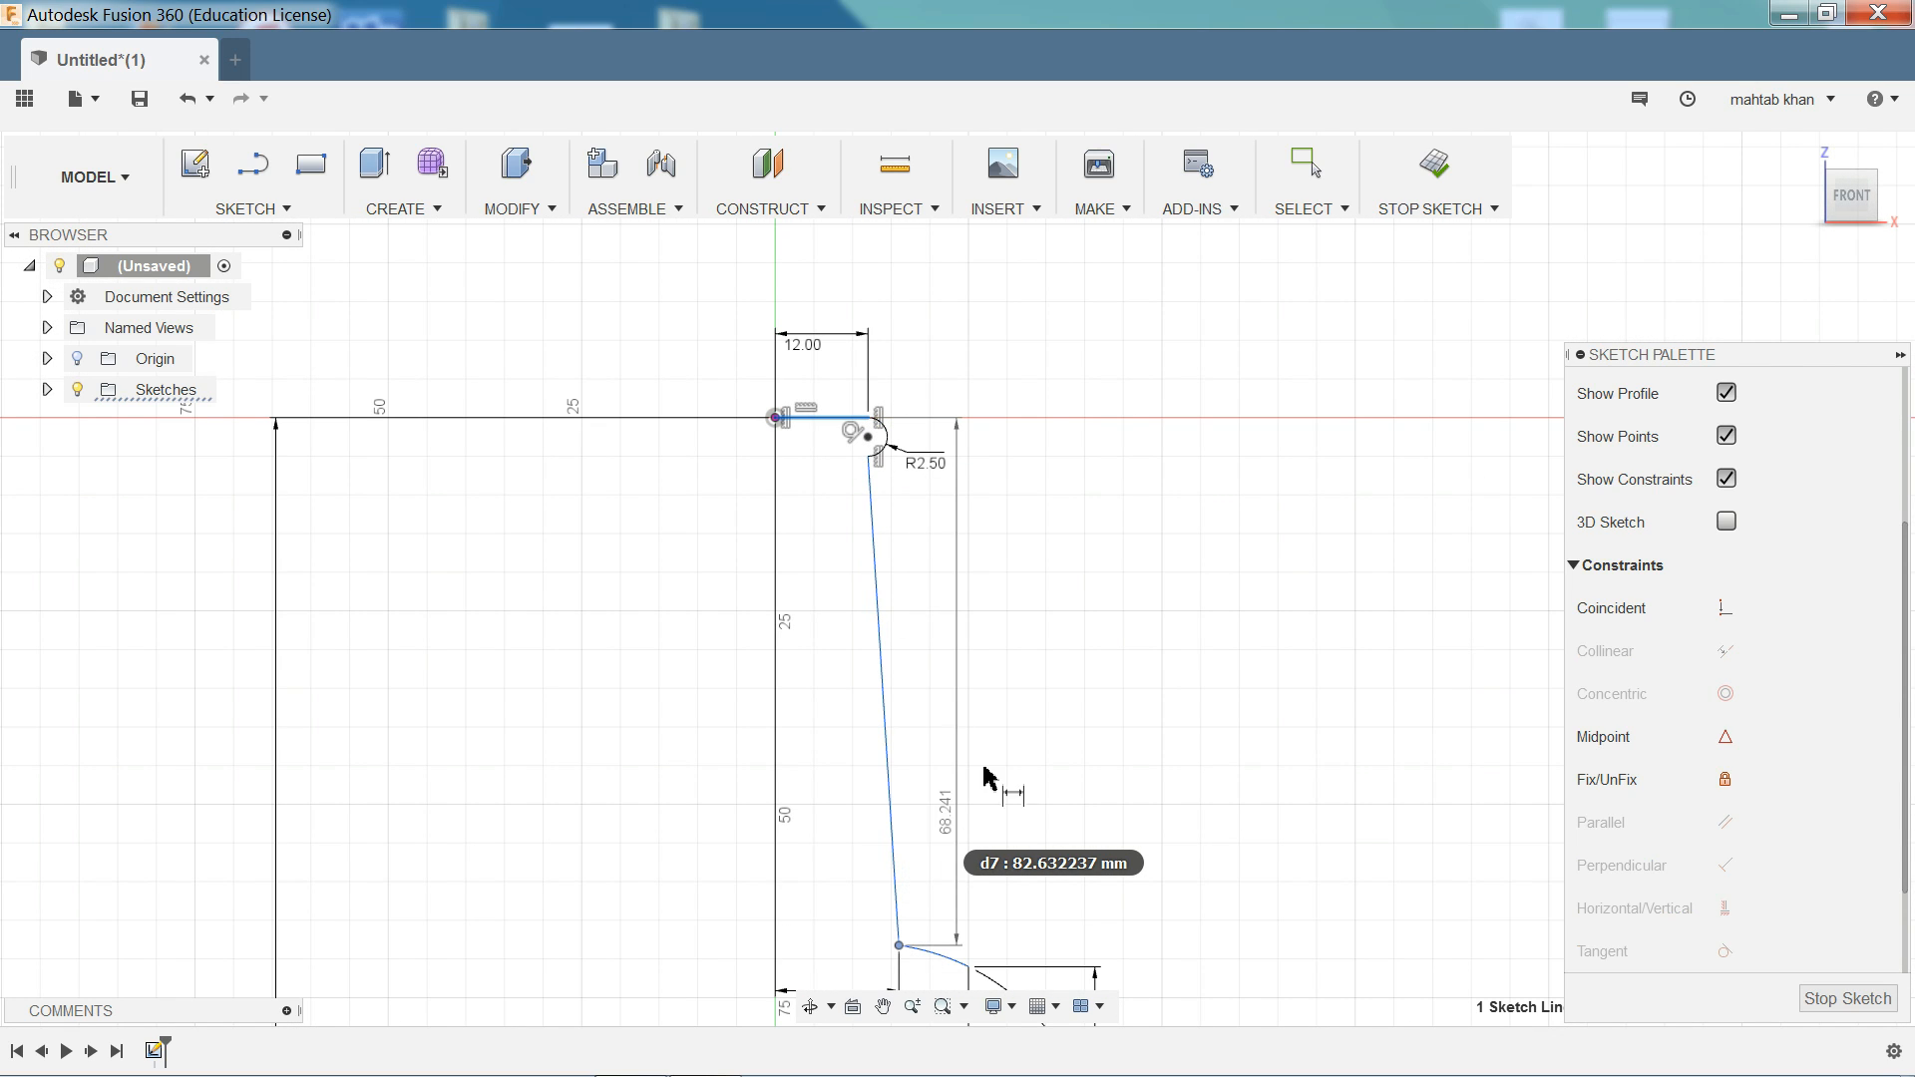
click(1147, 702)
text(4)
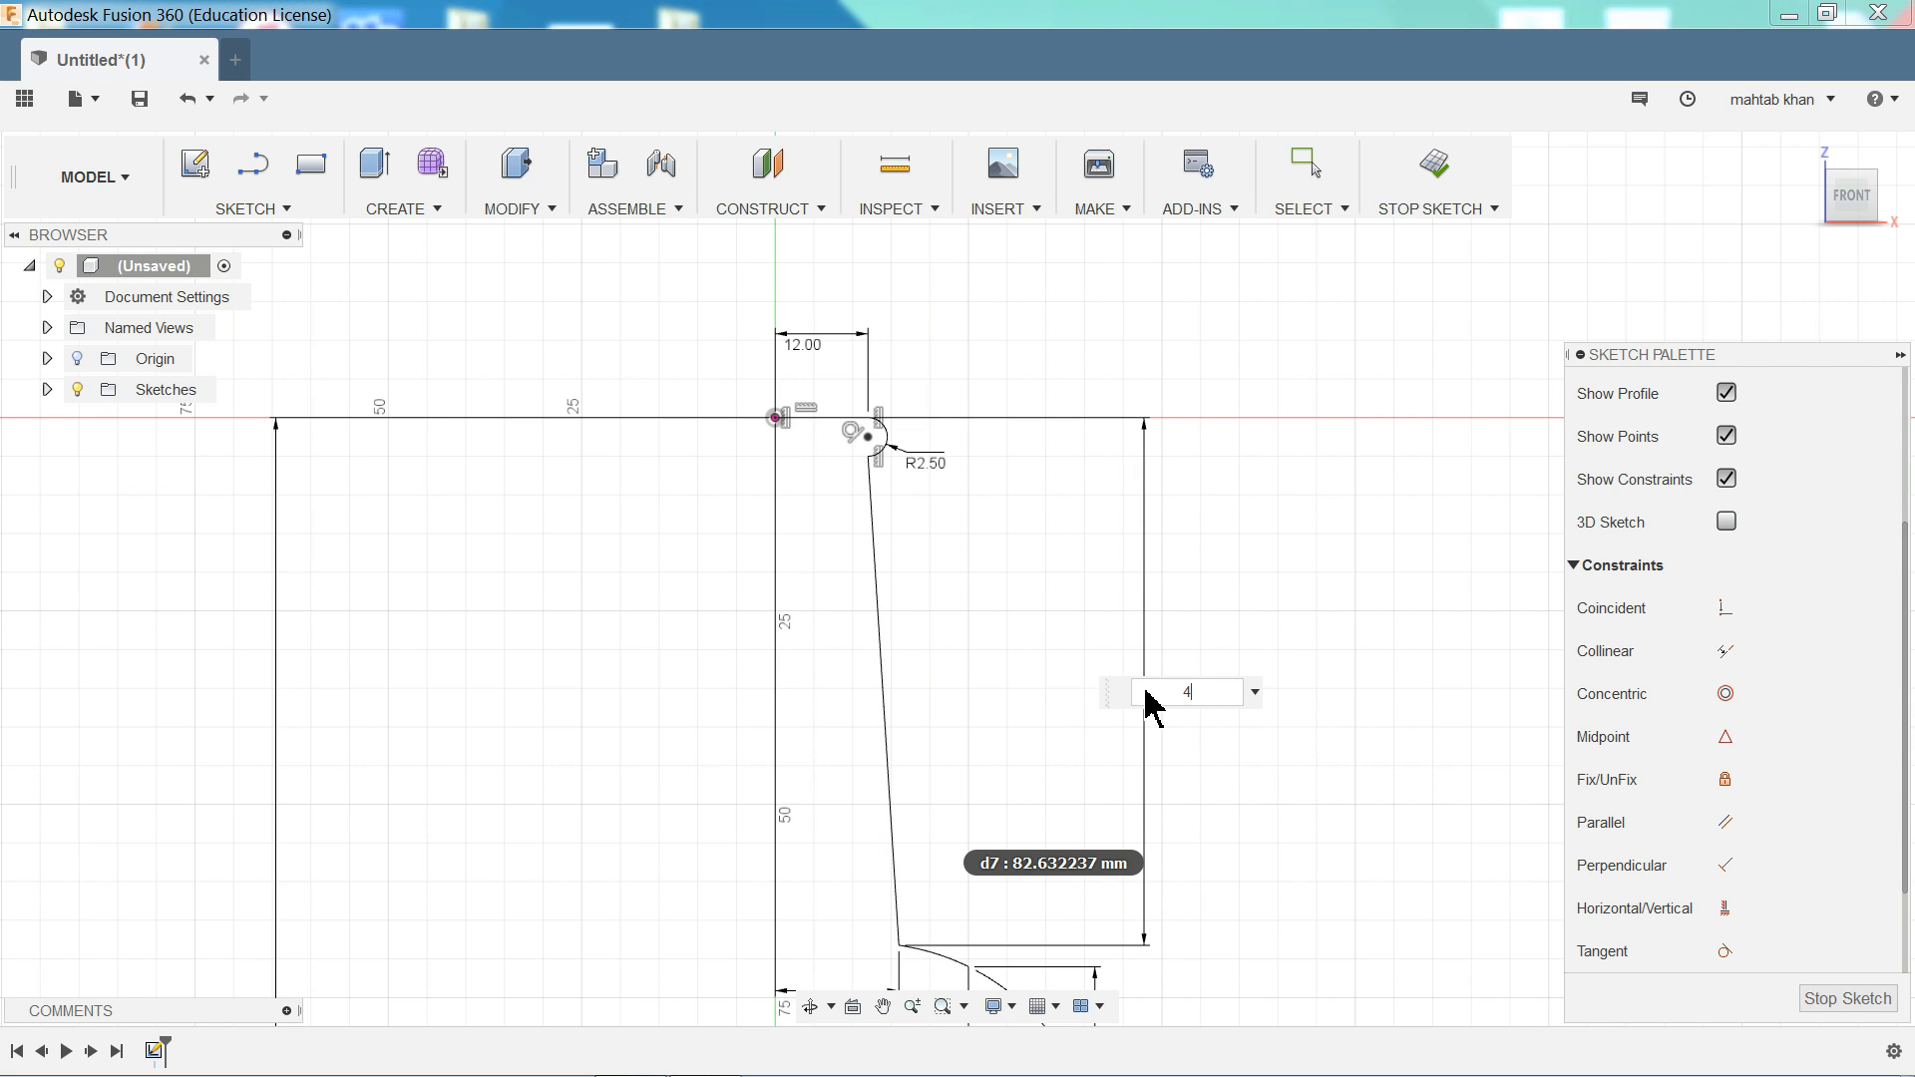
text(7)
key(Return)
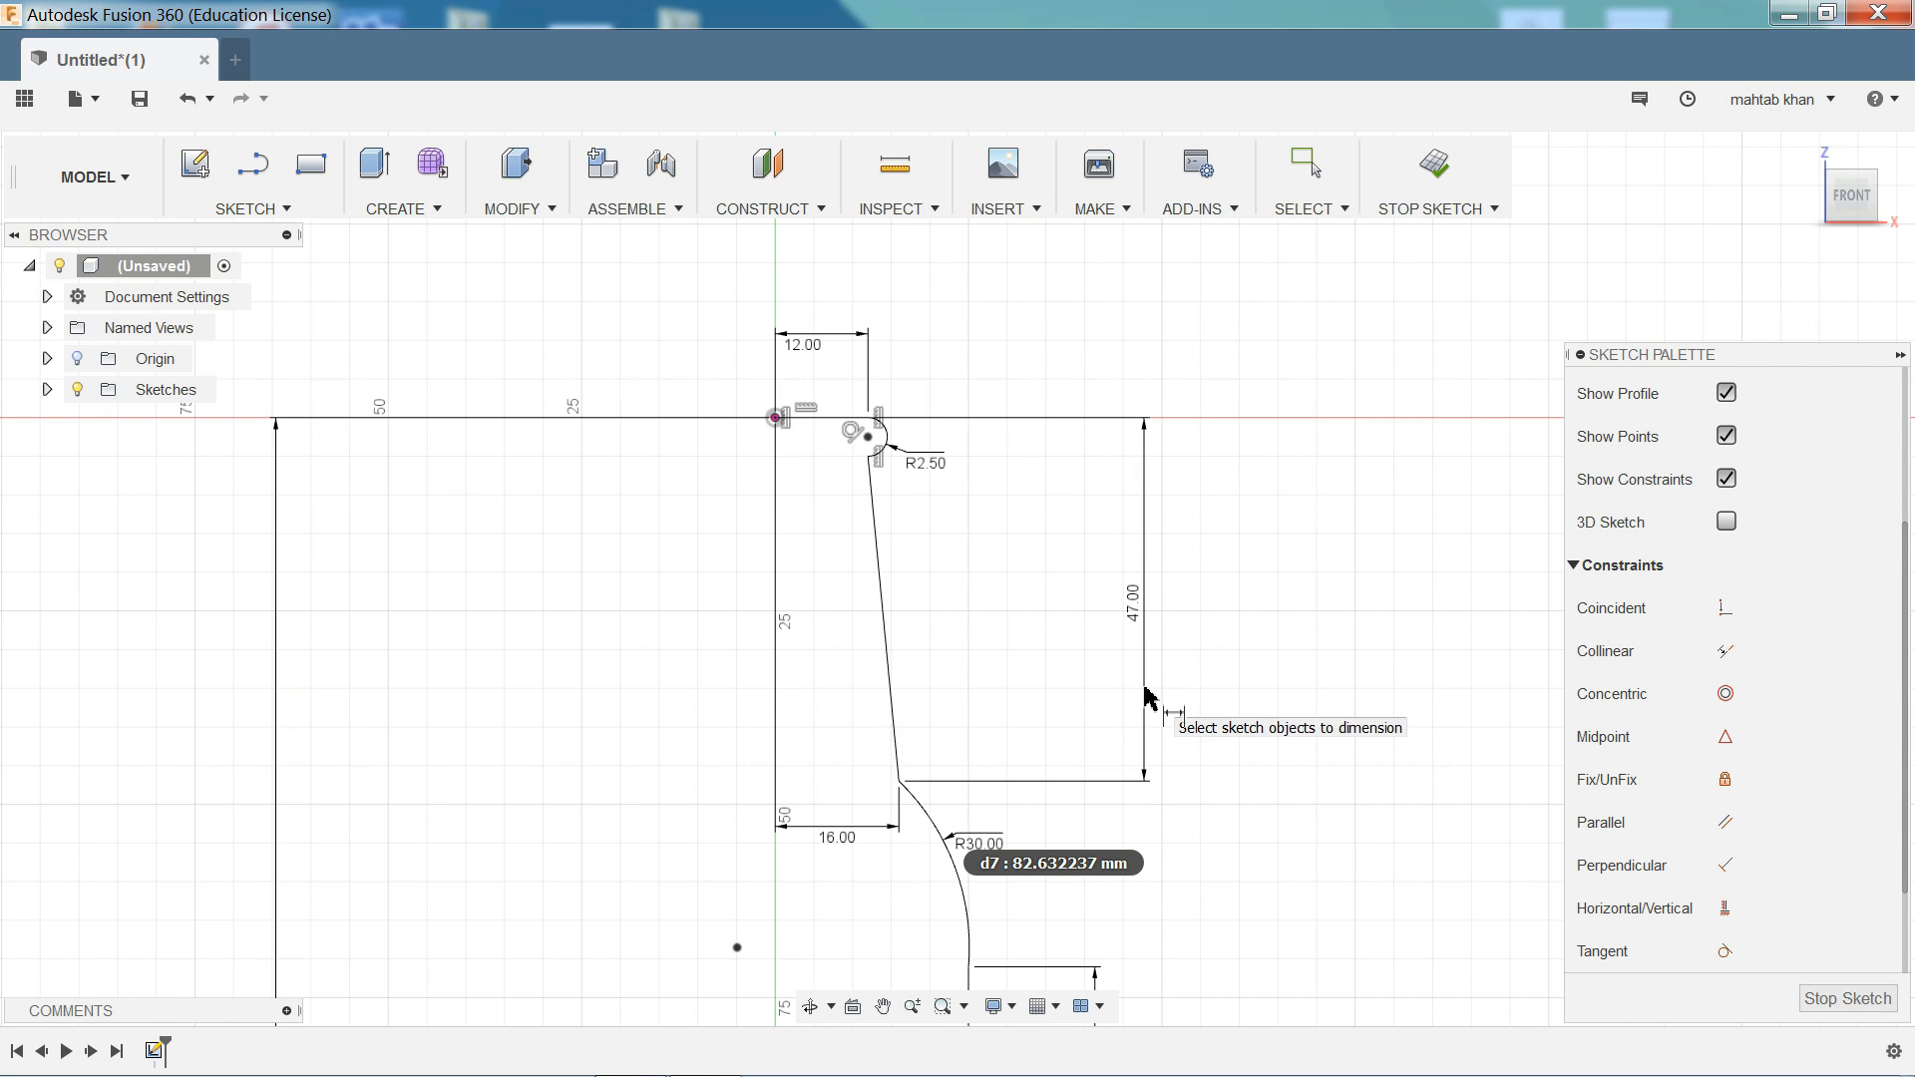
- Offset the entire chained bottle profile inward by 1.5 mm to create the wall thickness
scroll(988, 803, down, 3)
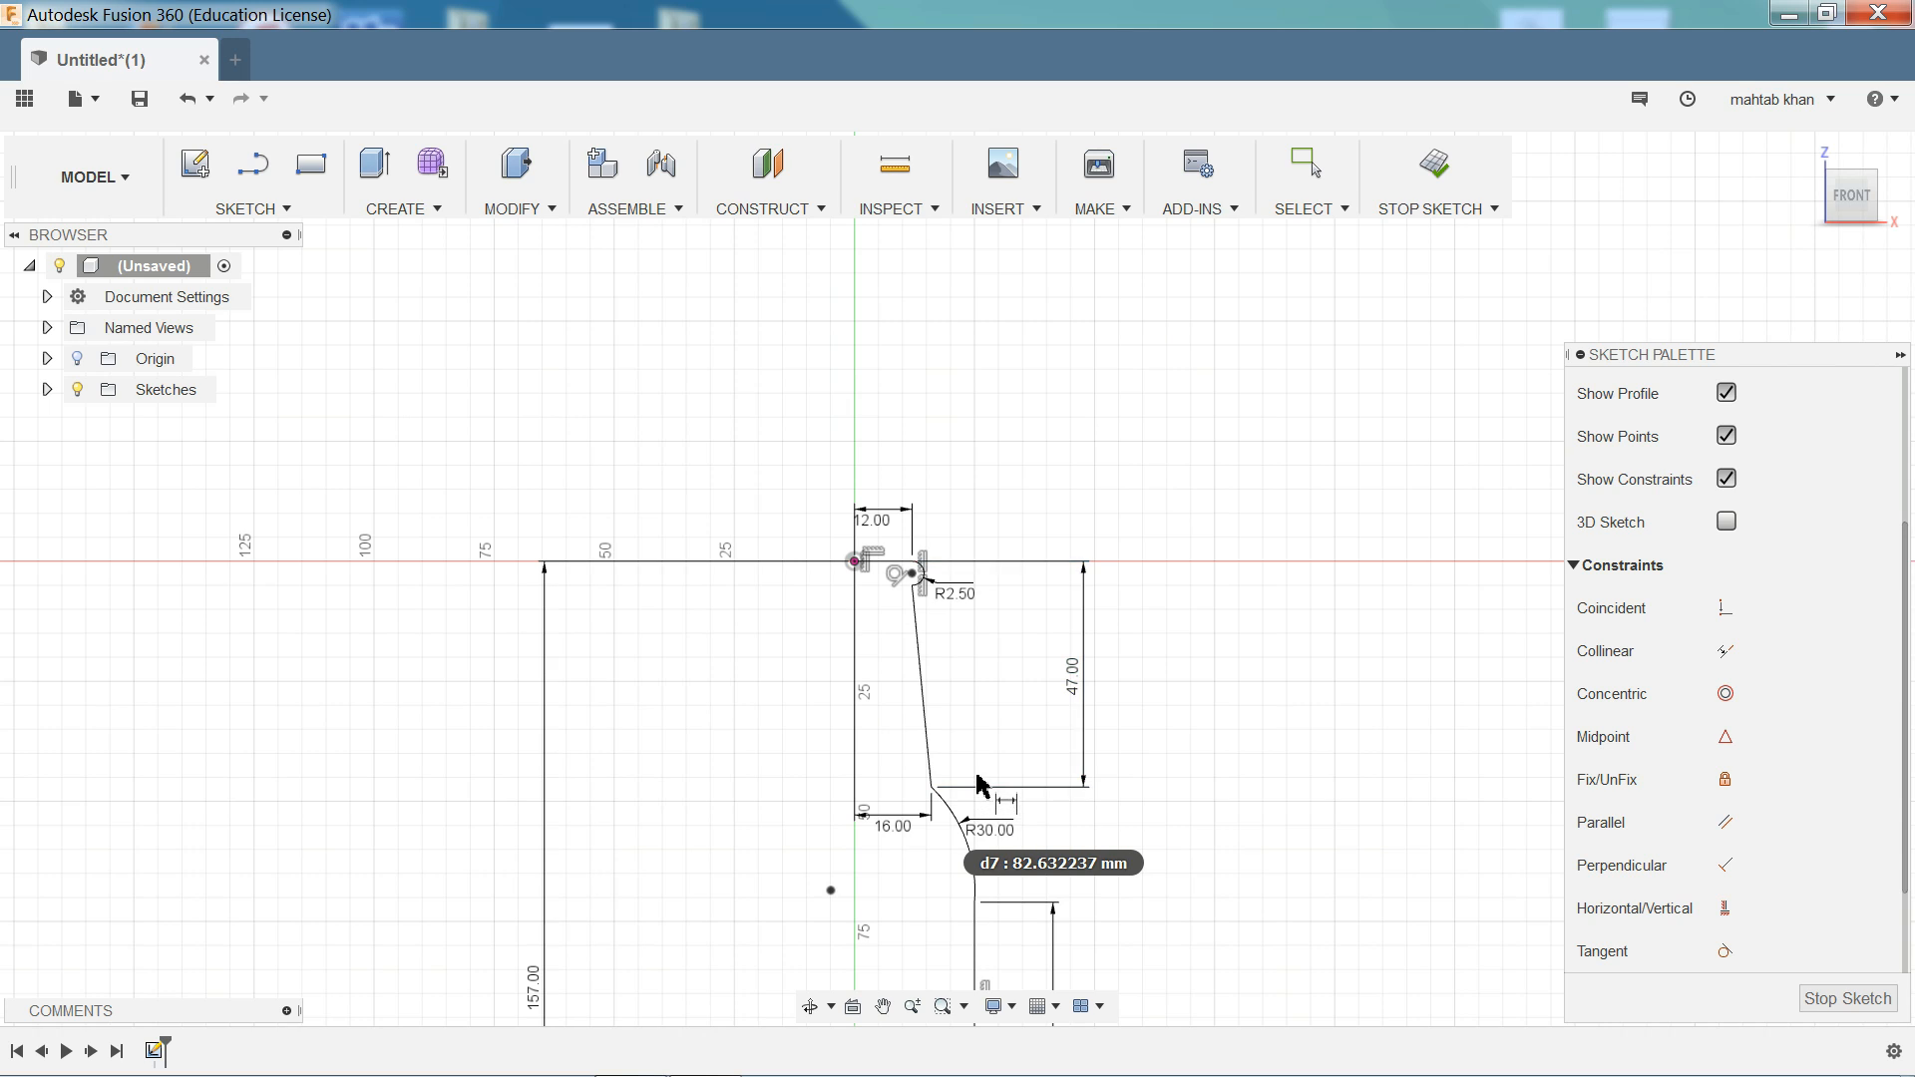
scroll(978, 786, down, 5)
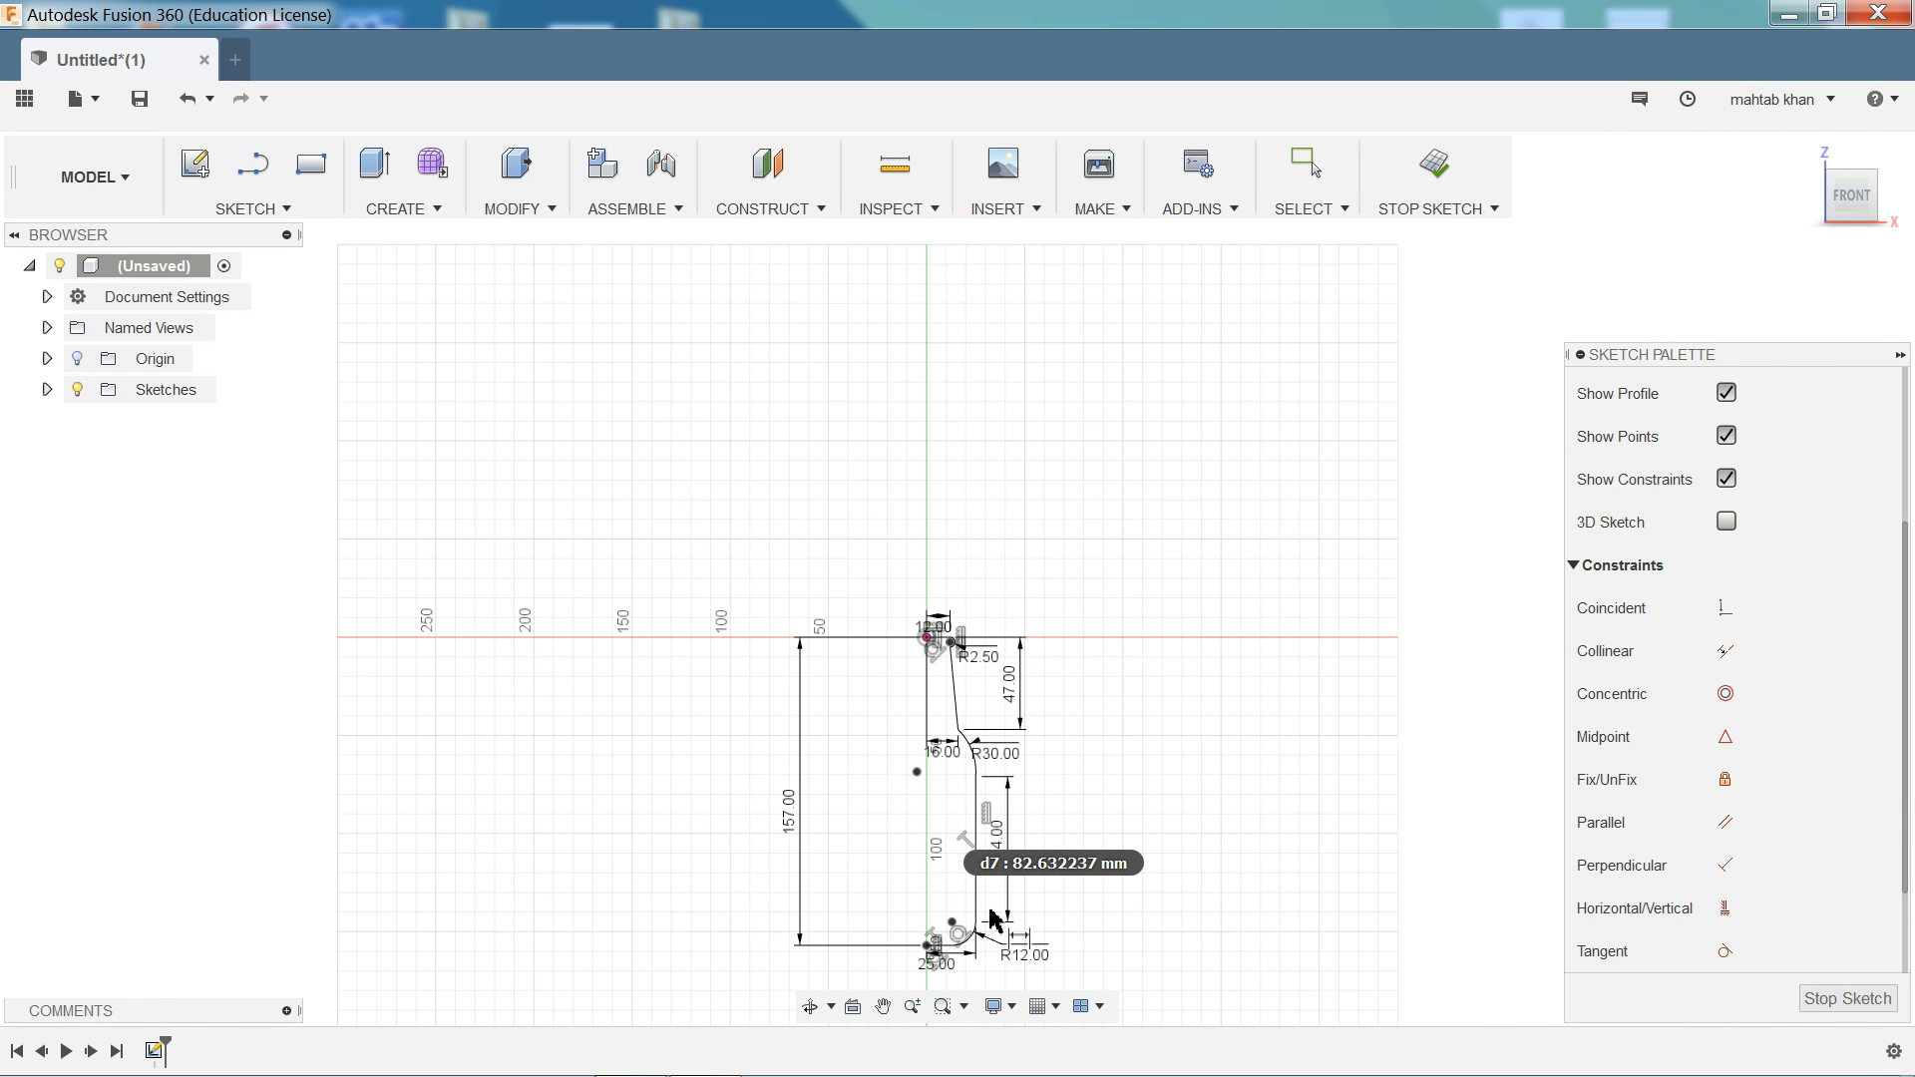
scroll(972, 928, up, 3)
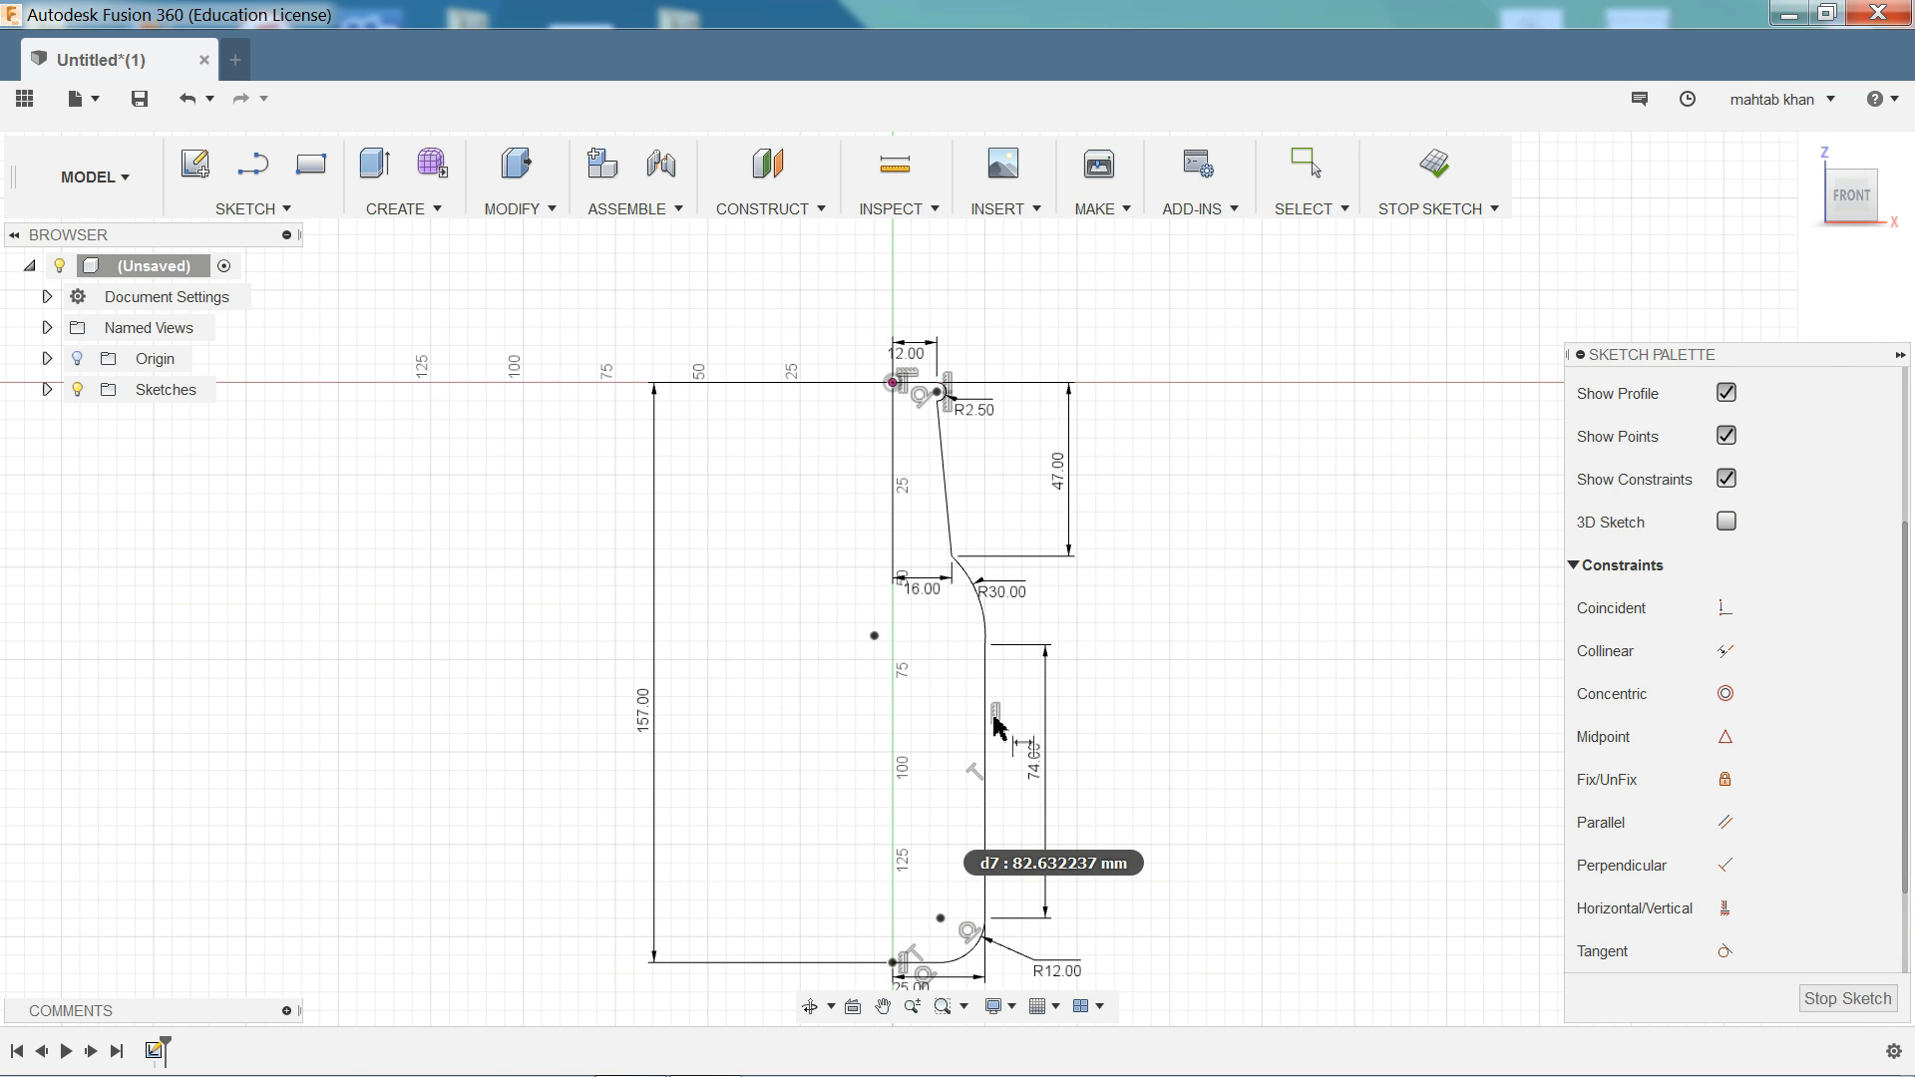
key(Escape)
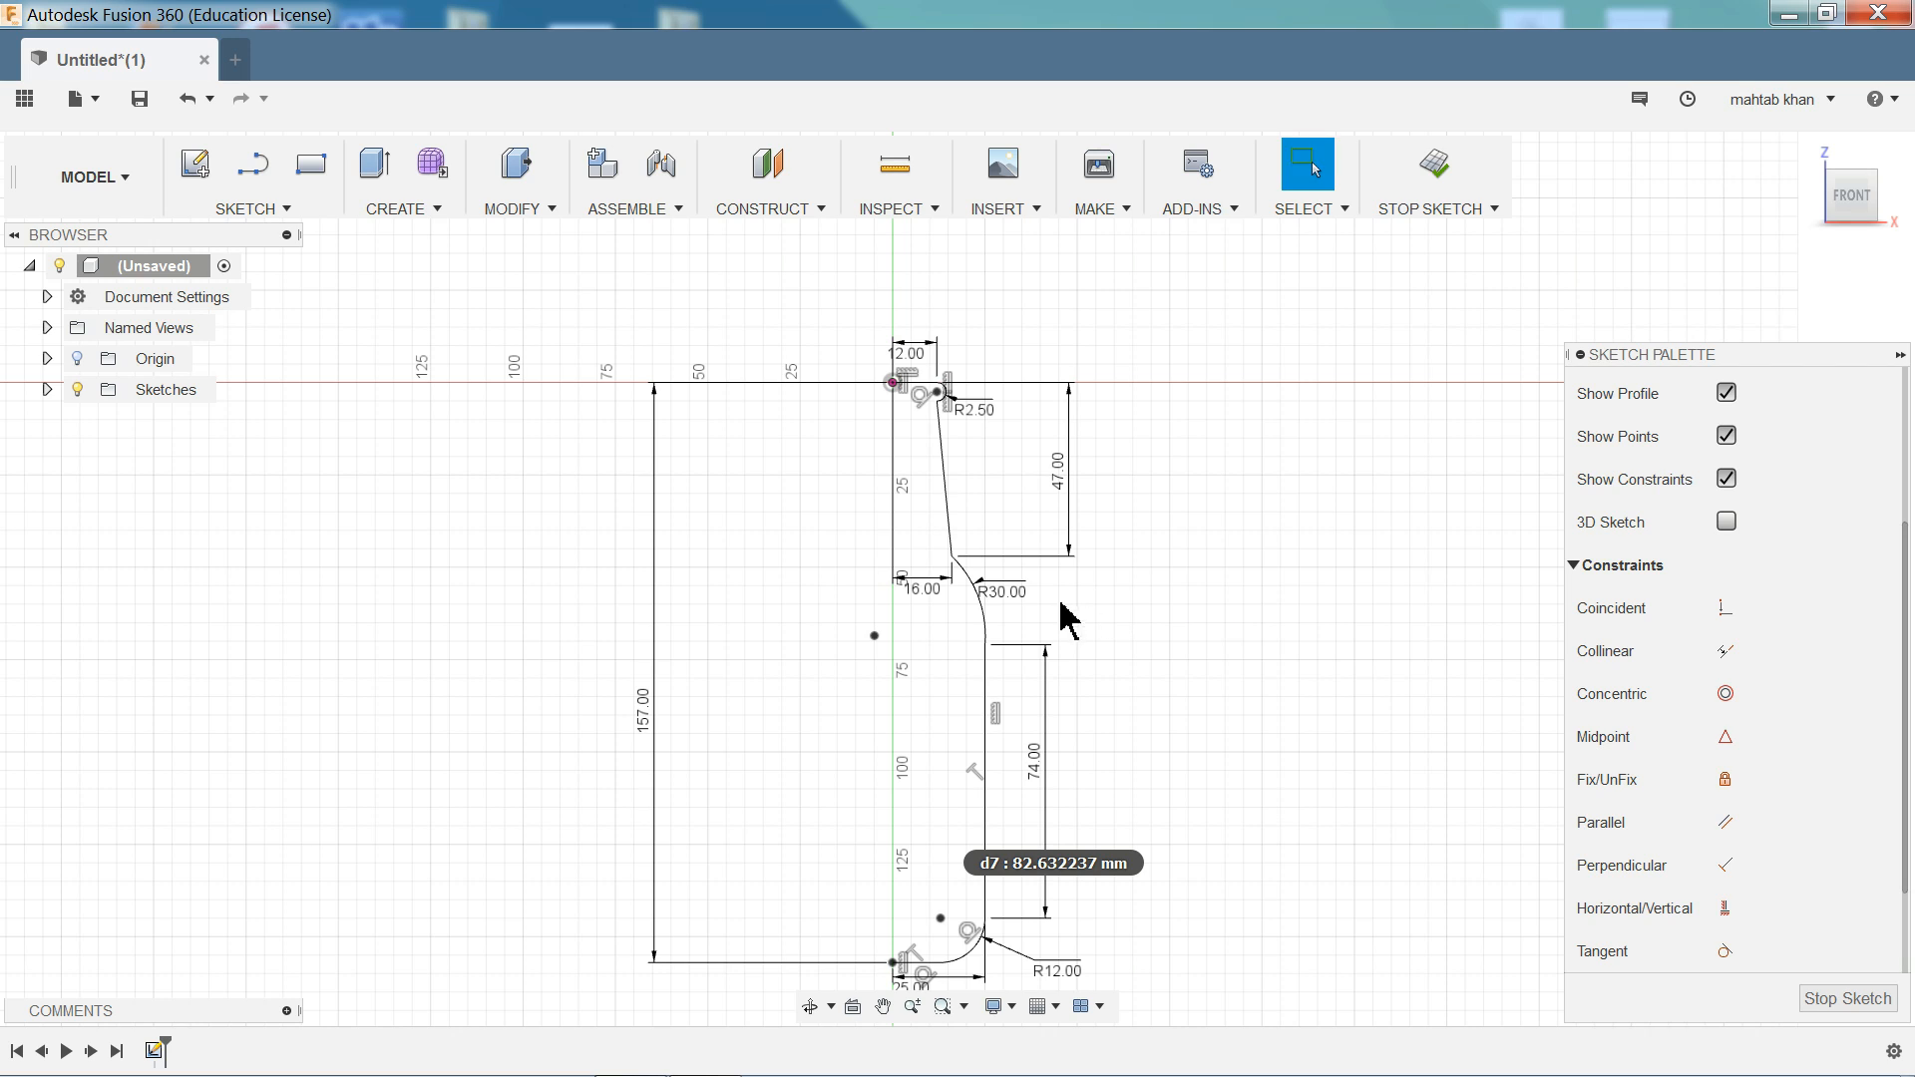
scroll(948, 424, up, 2)
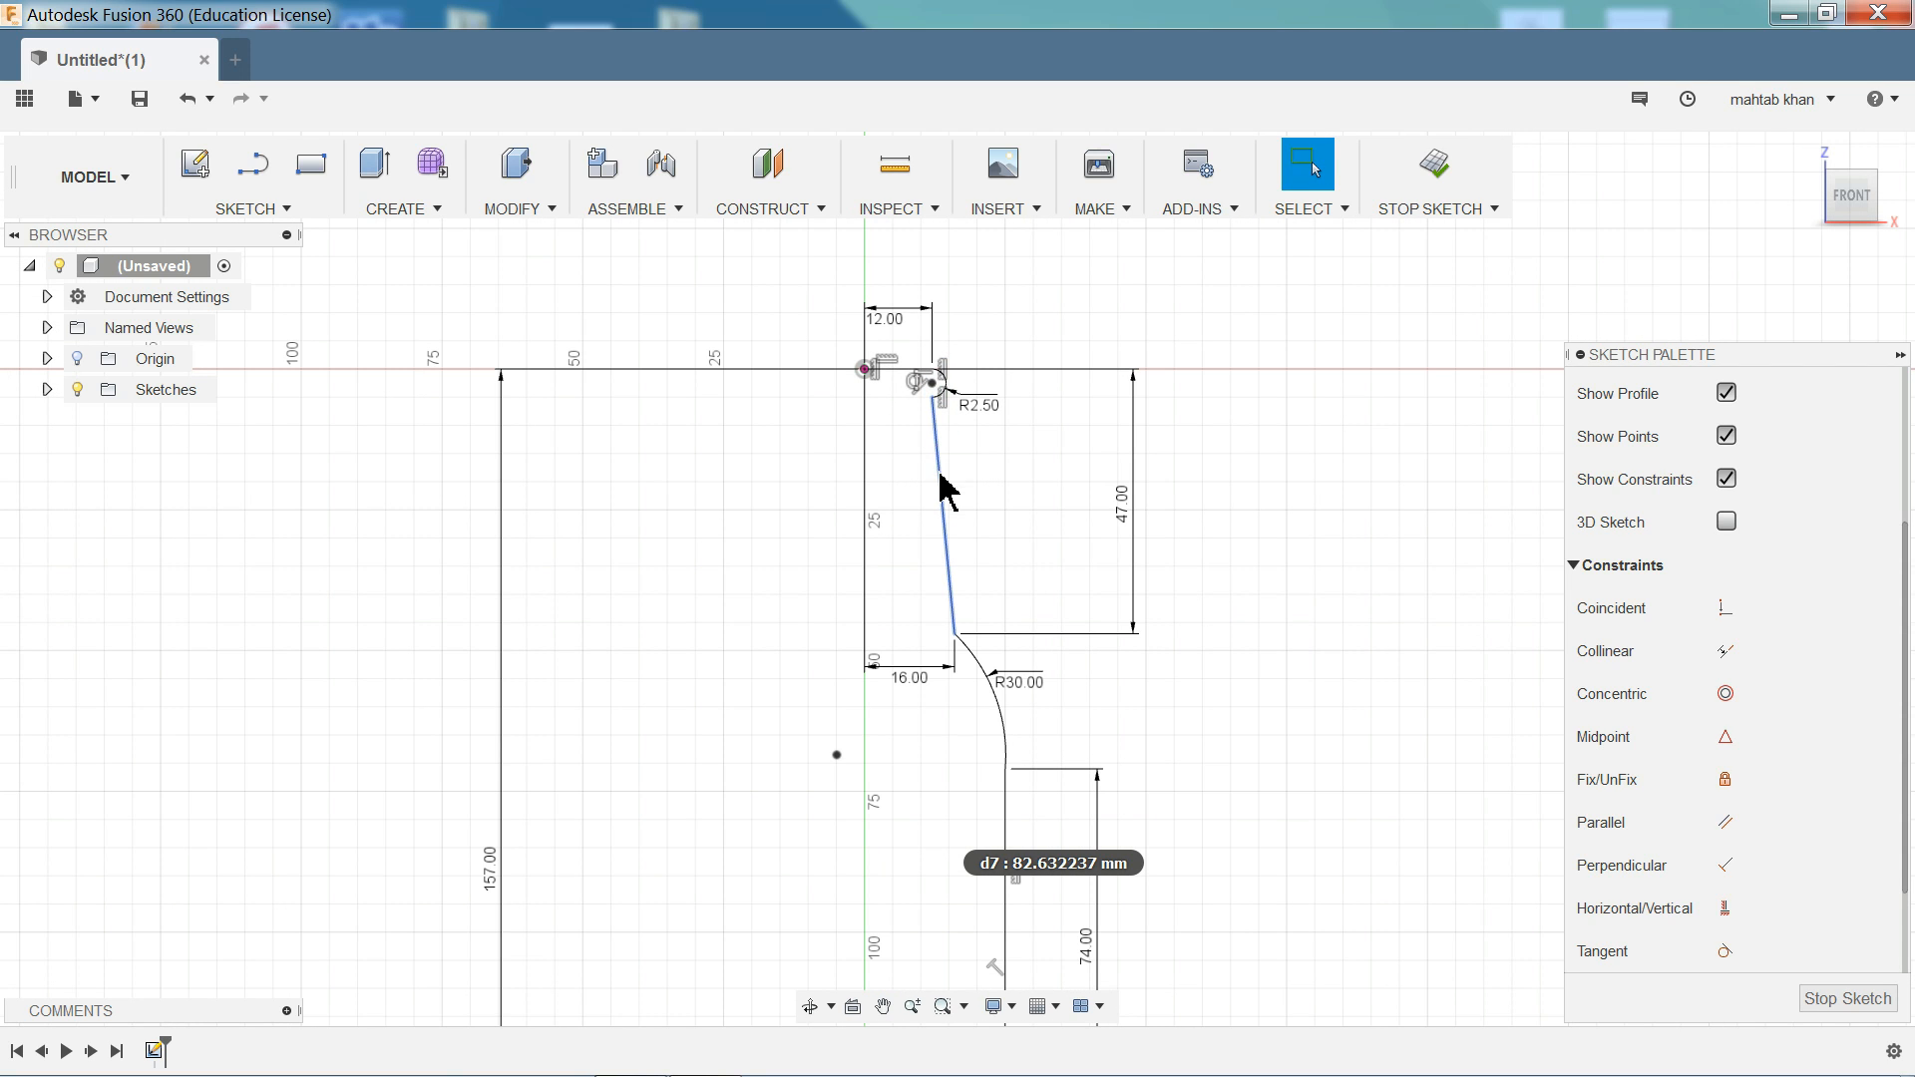
click(254, 209)
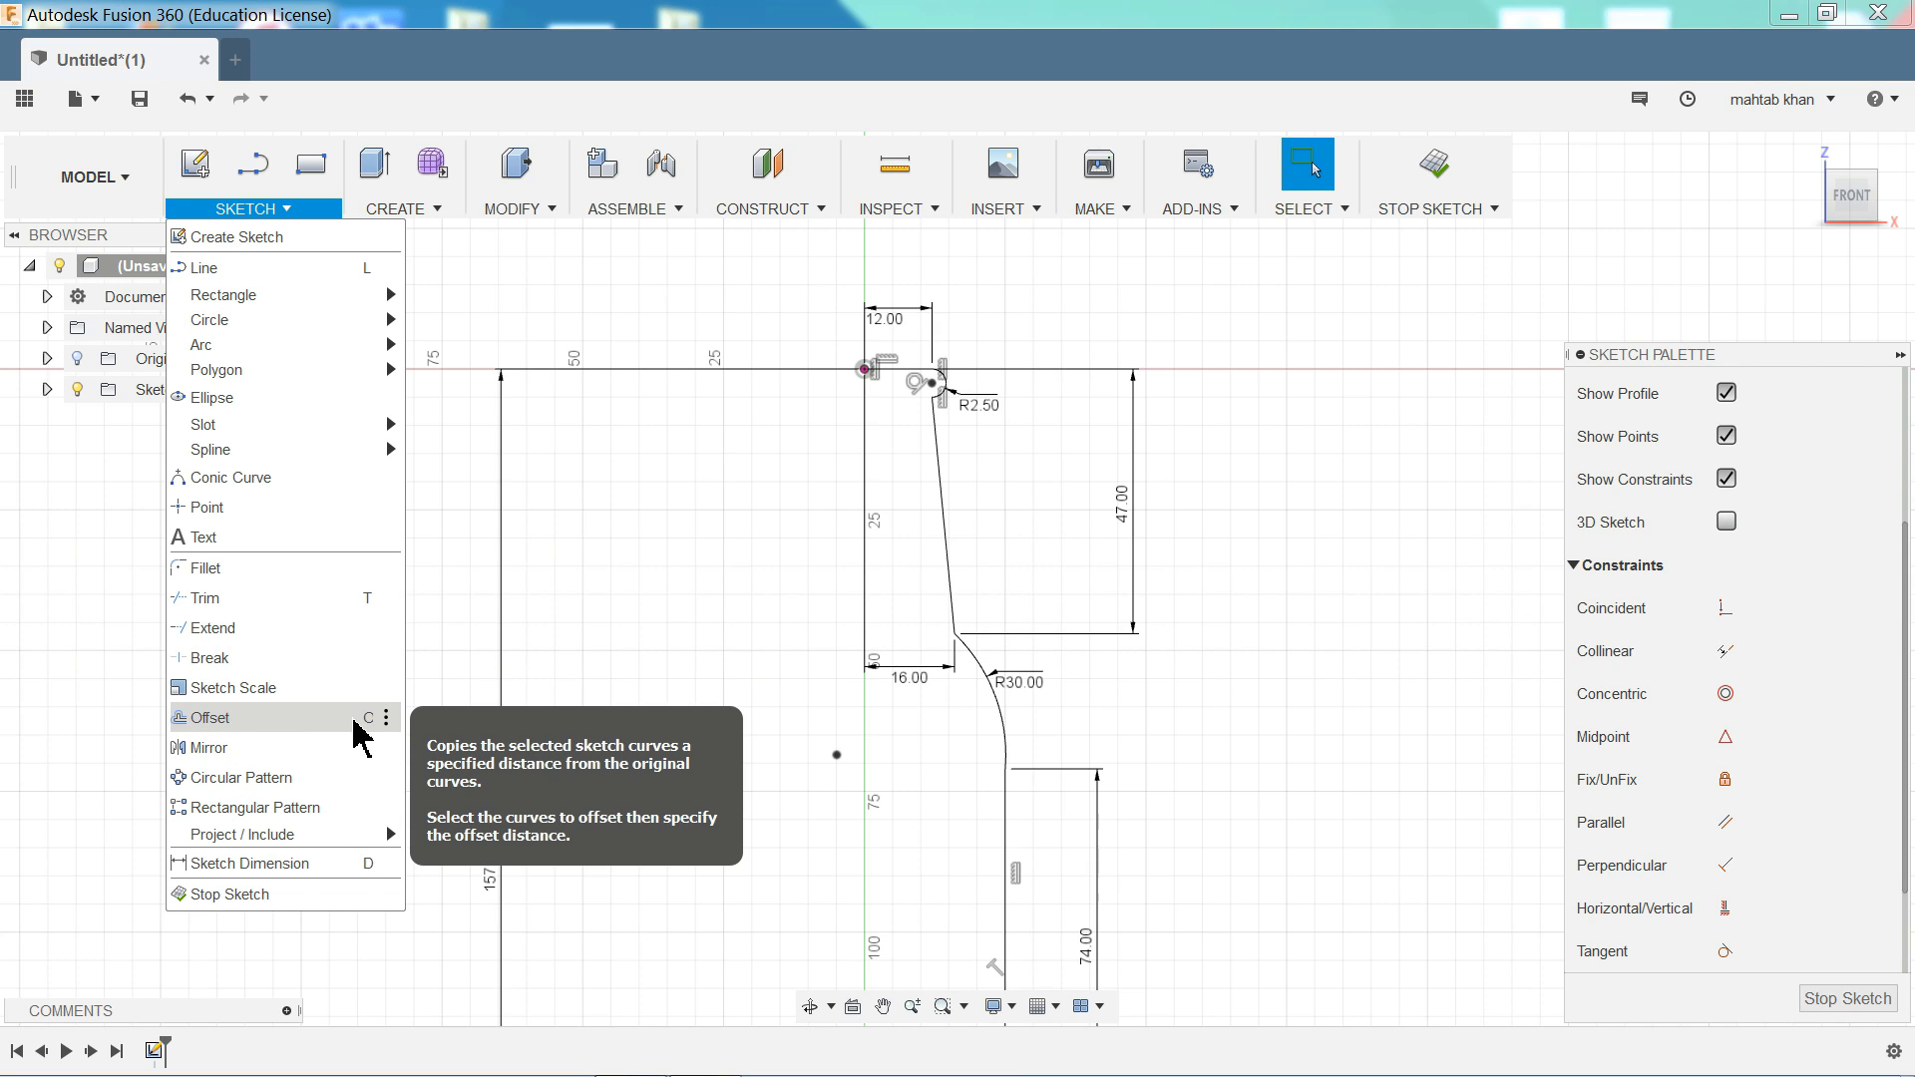
click(318, 721)
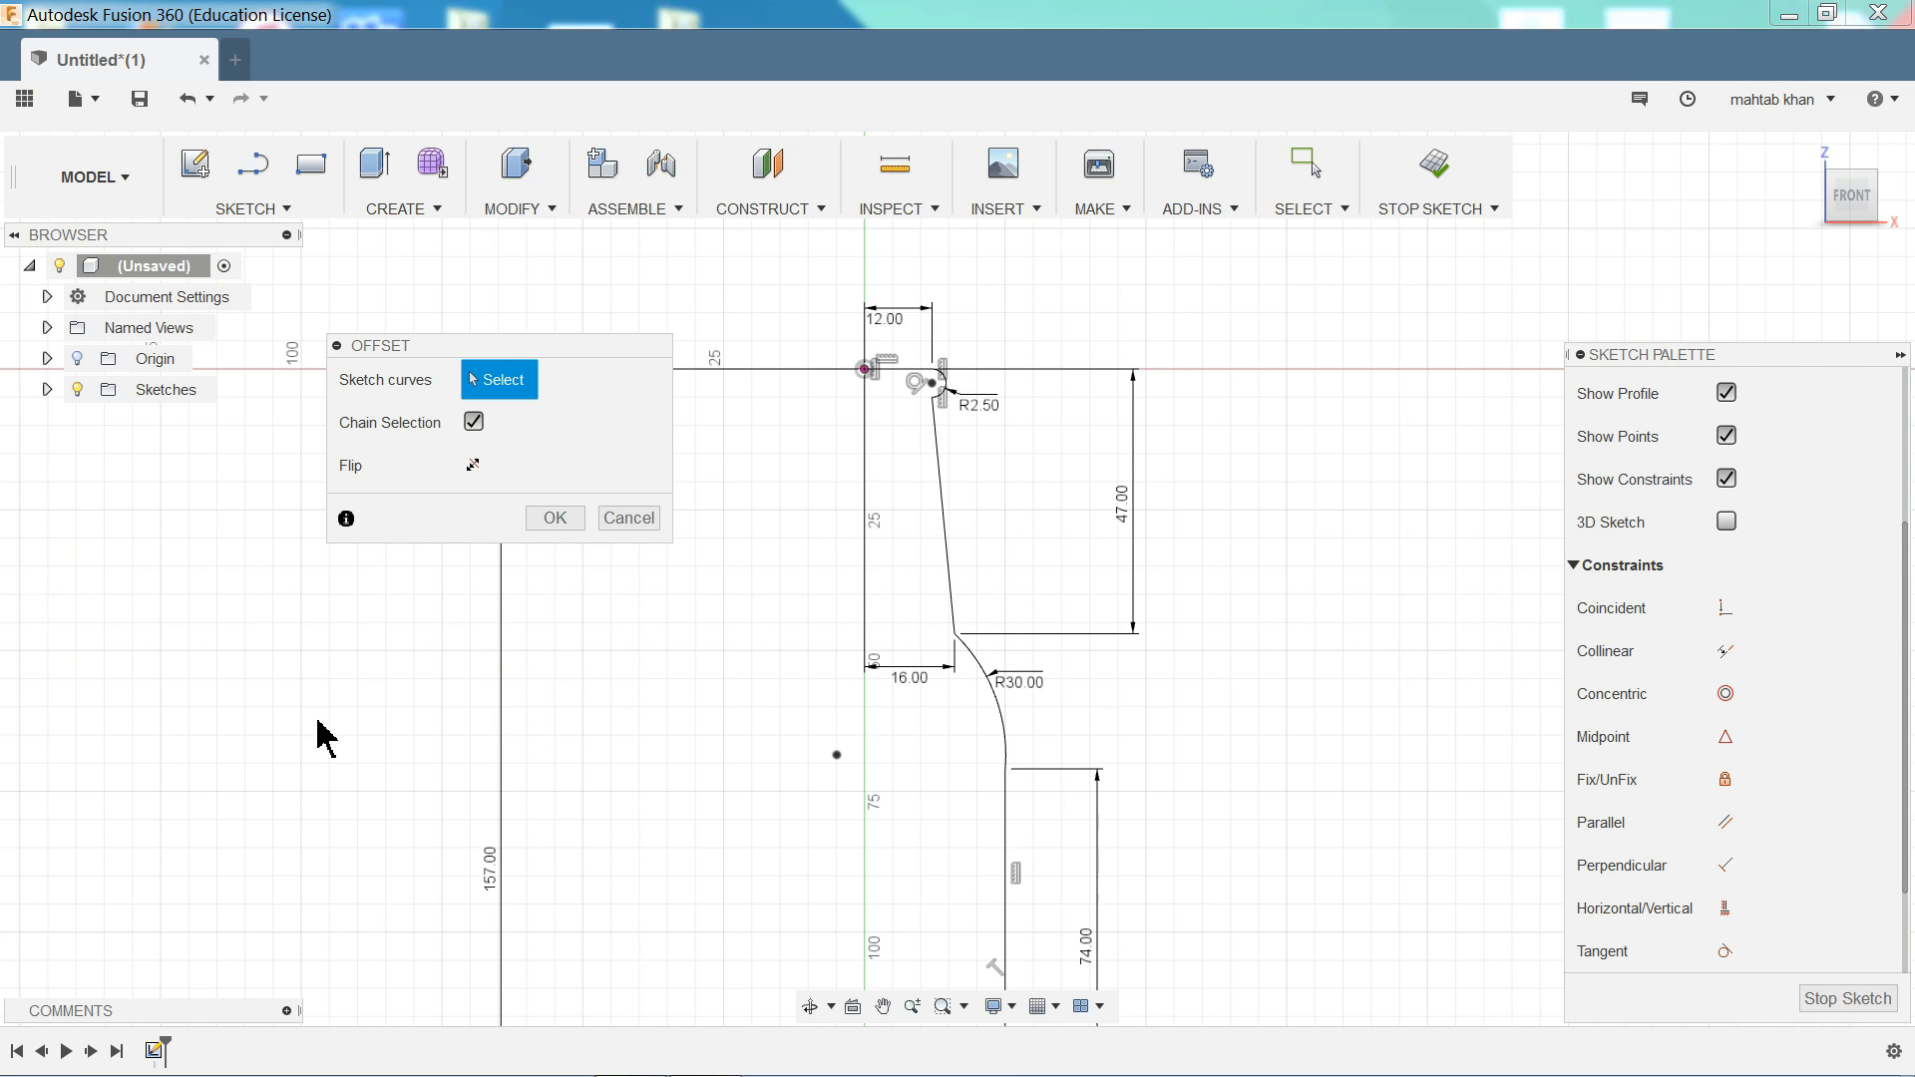
click(950, 585)
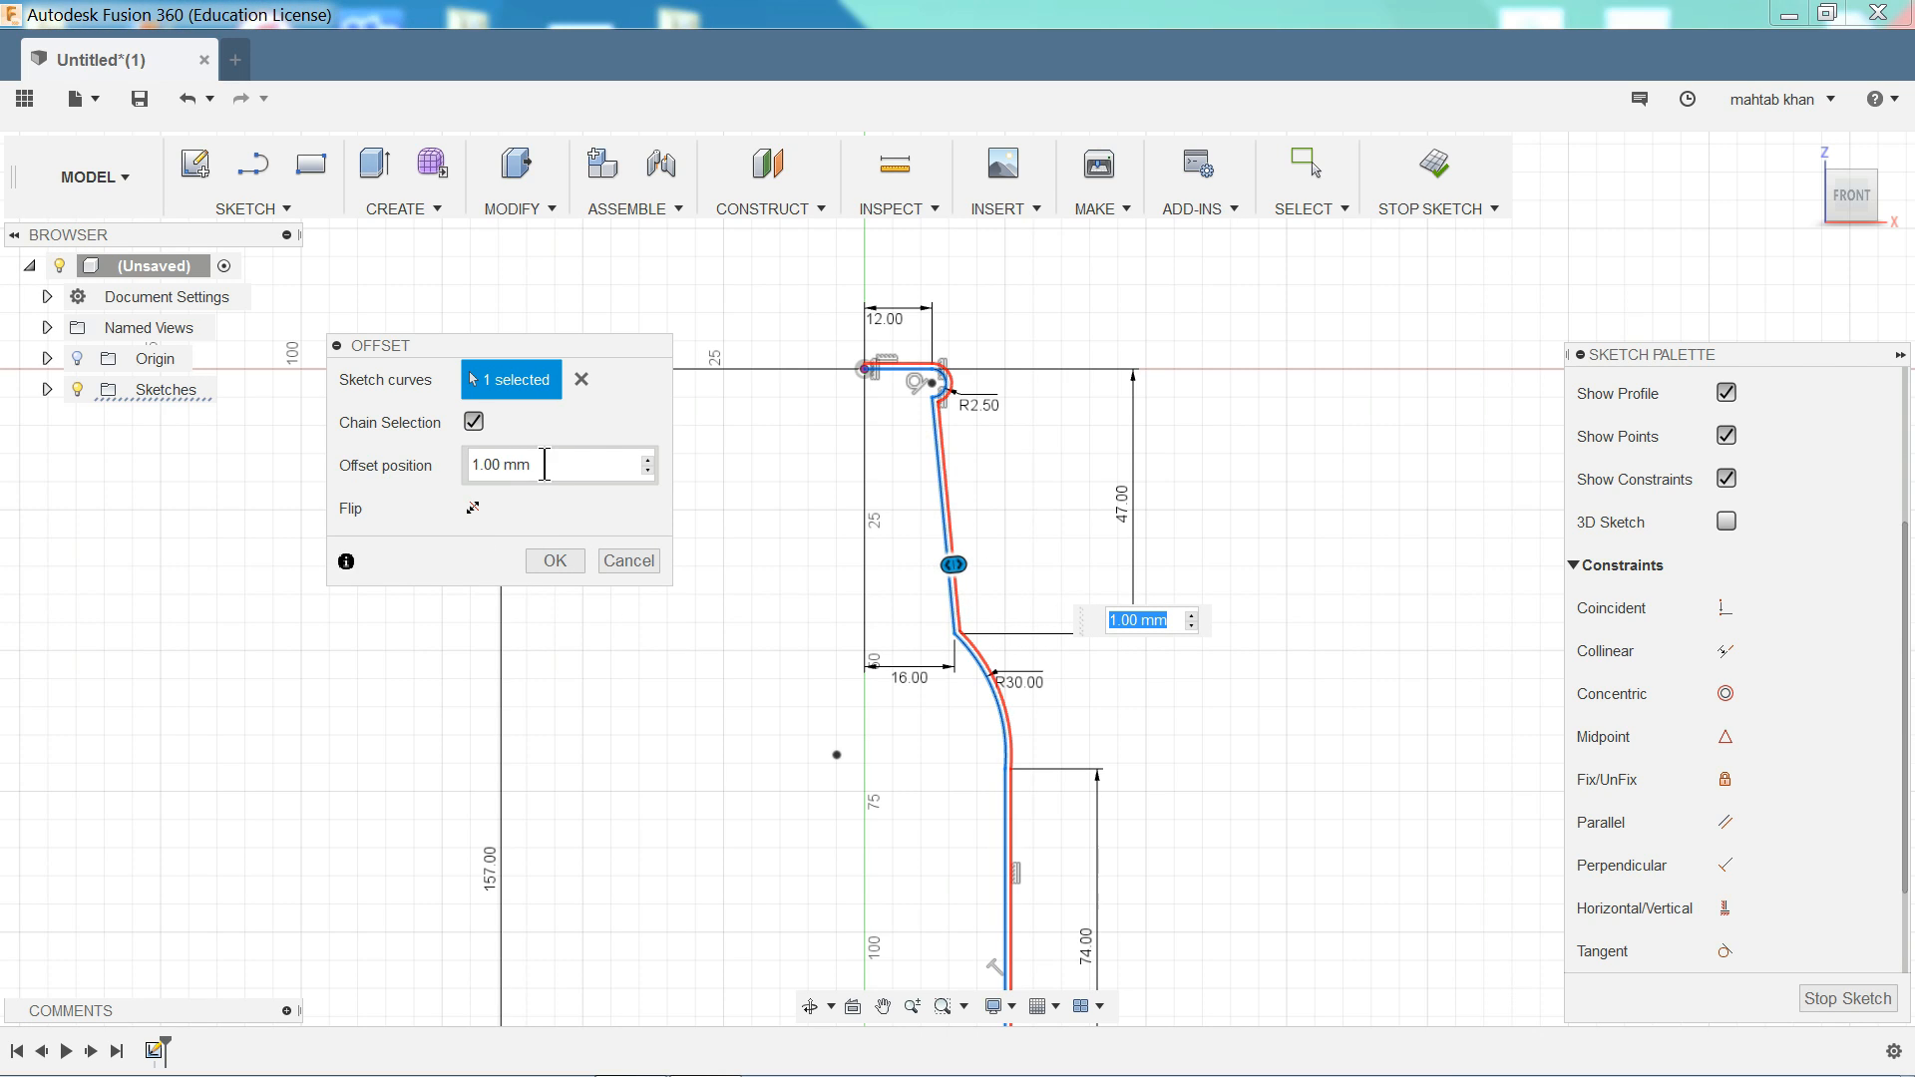
drag(556, 465, 452, 469)
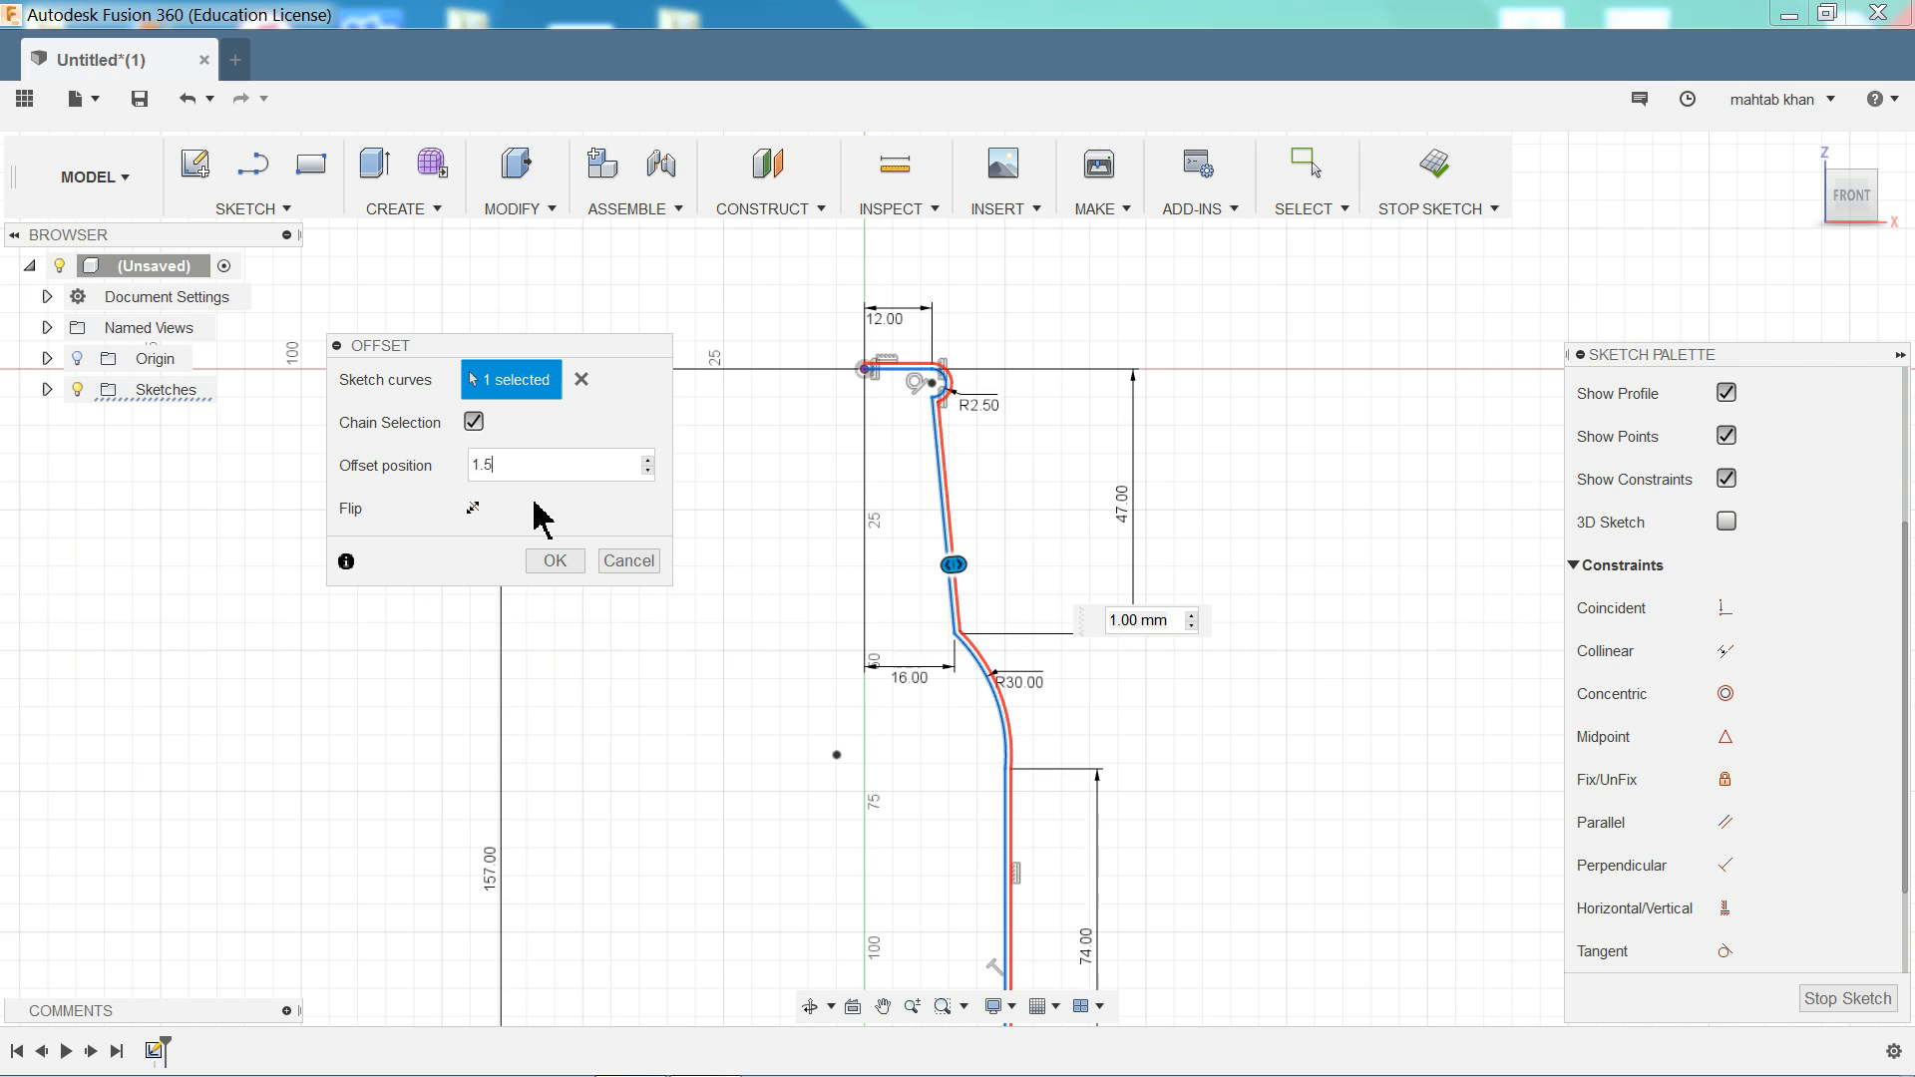
text(1.5)
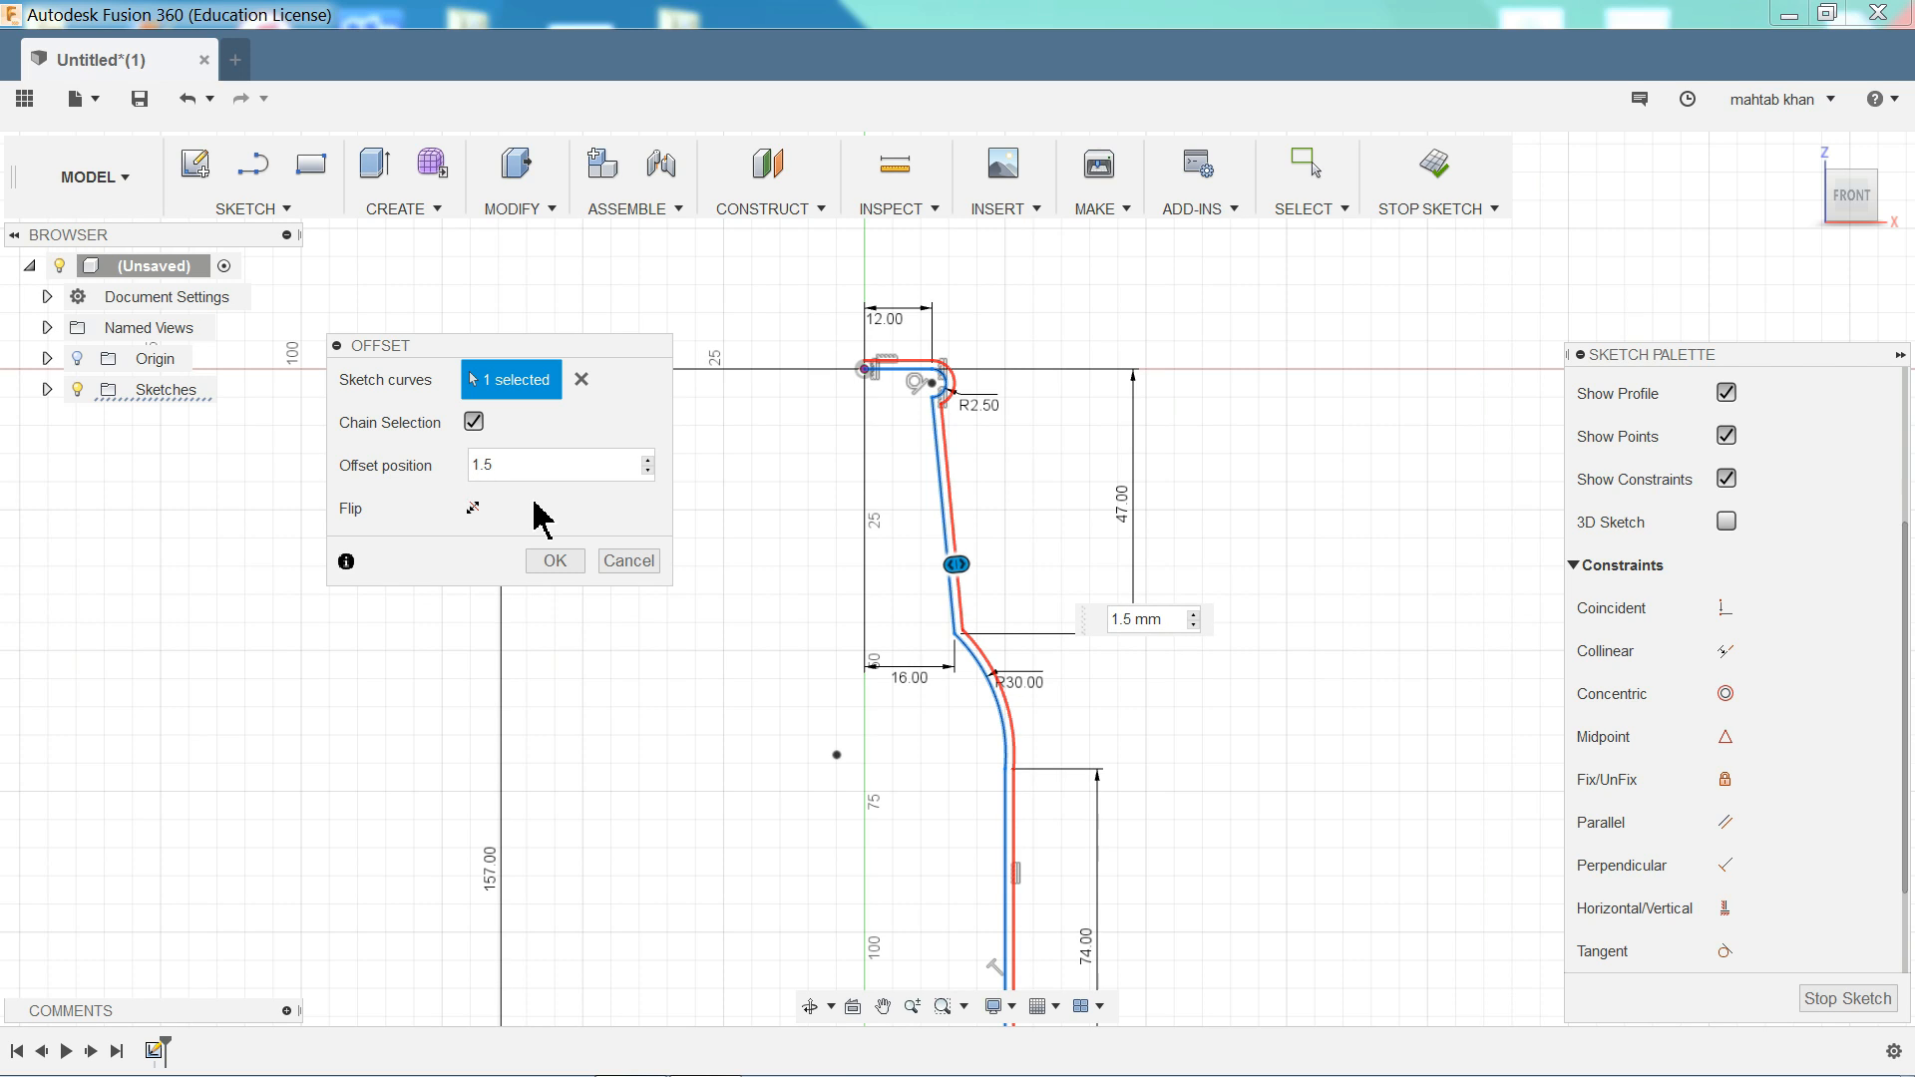
click(474, 510)
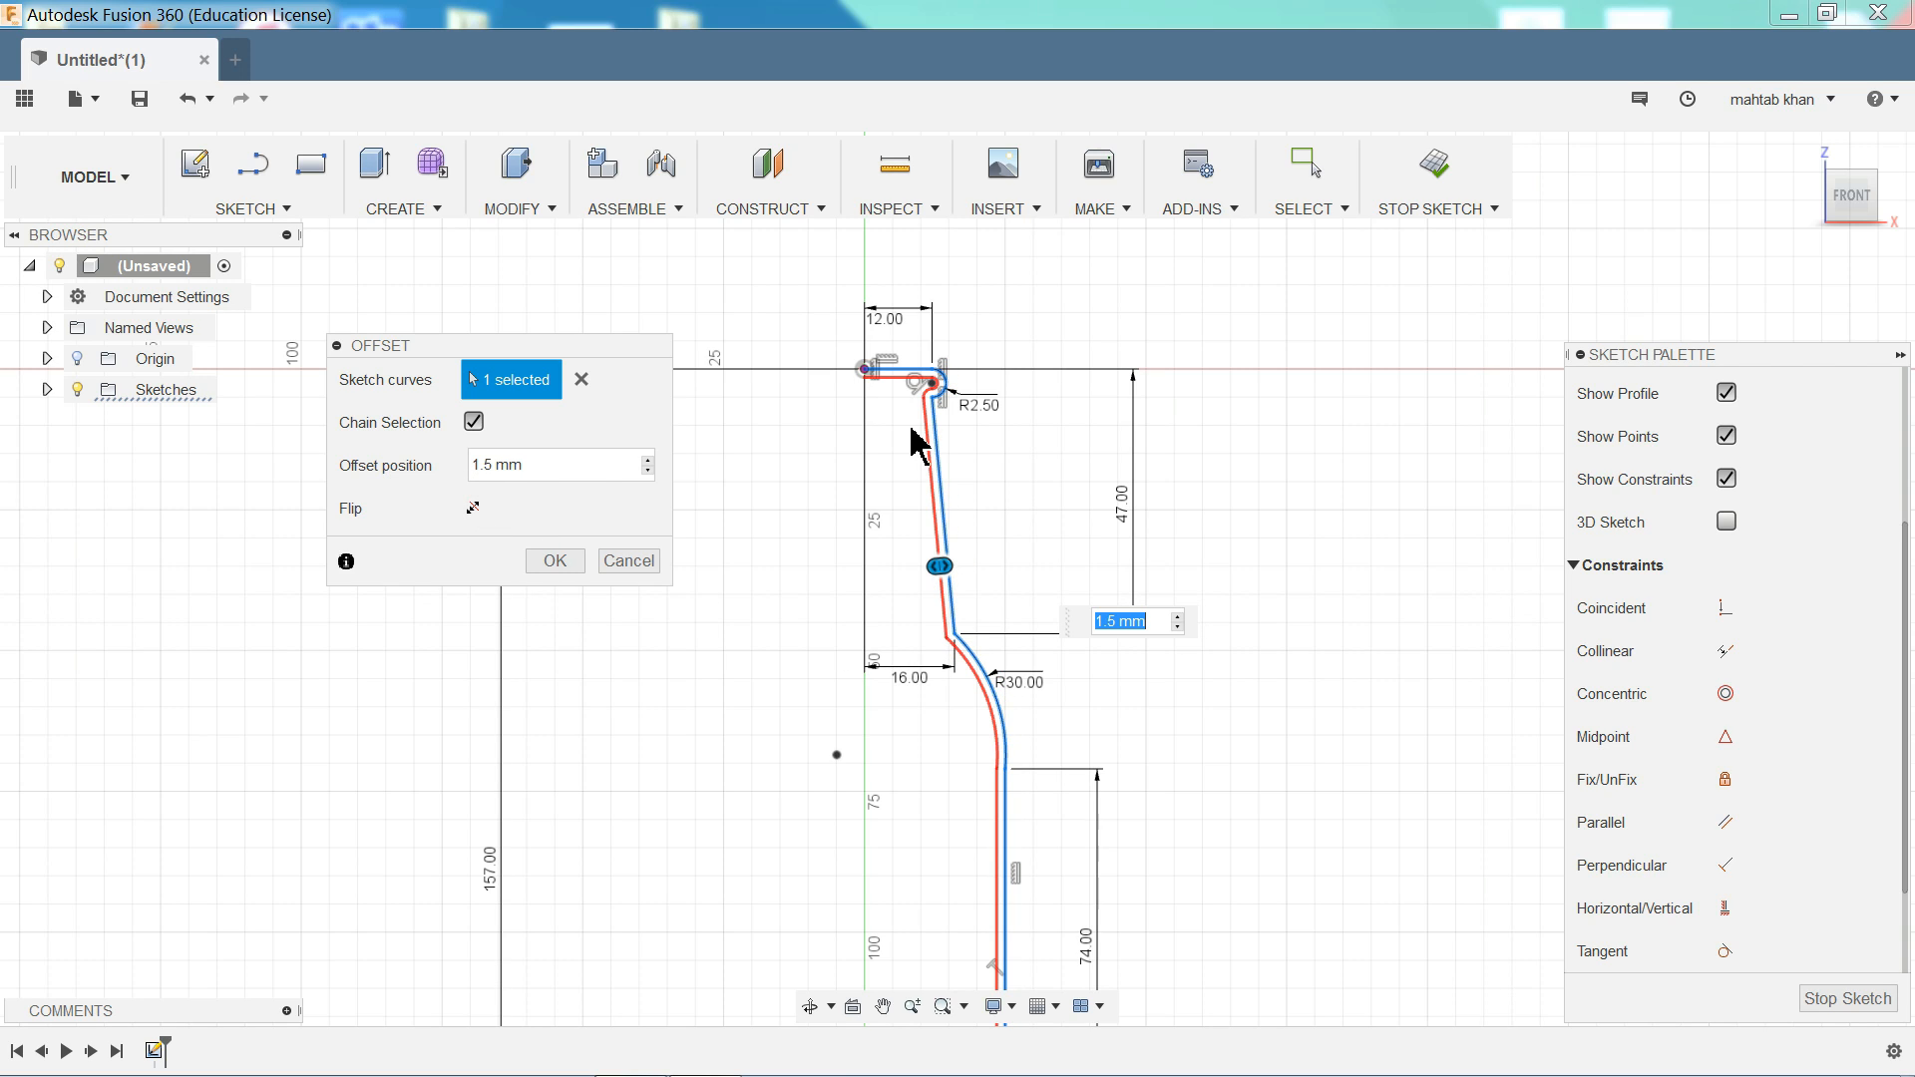
click(553, 562)
- Draw a short vertical line joining the top line to its offset, about 10 mm from the origin, beside the lip arc
click(279, 208)
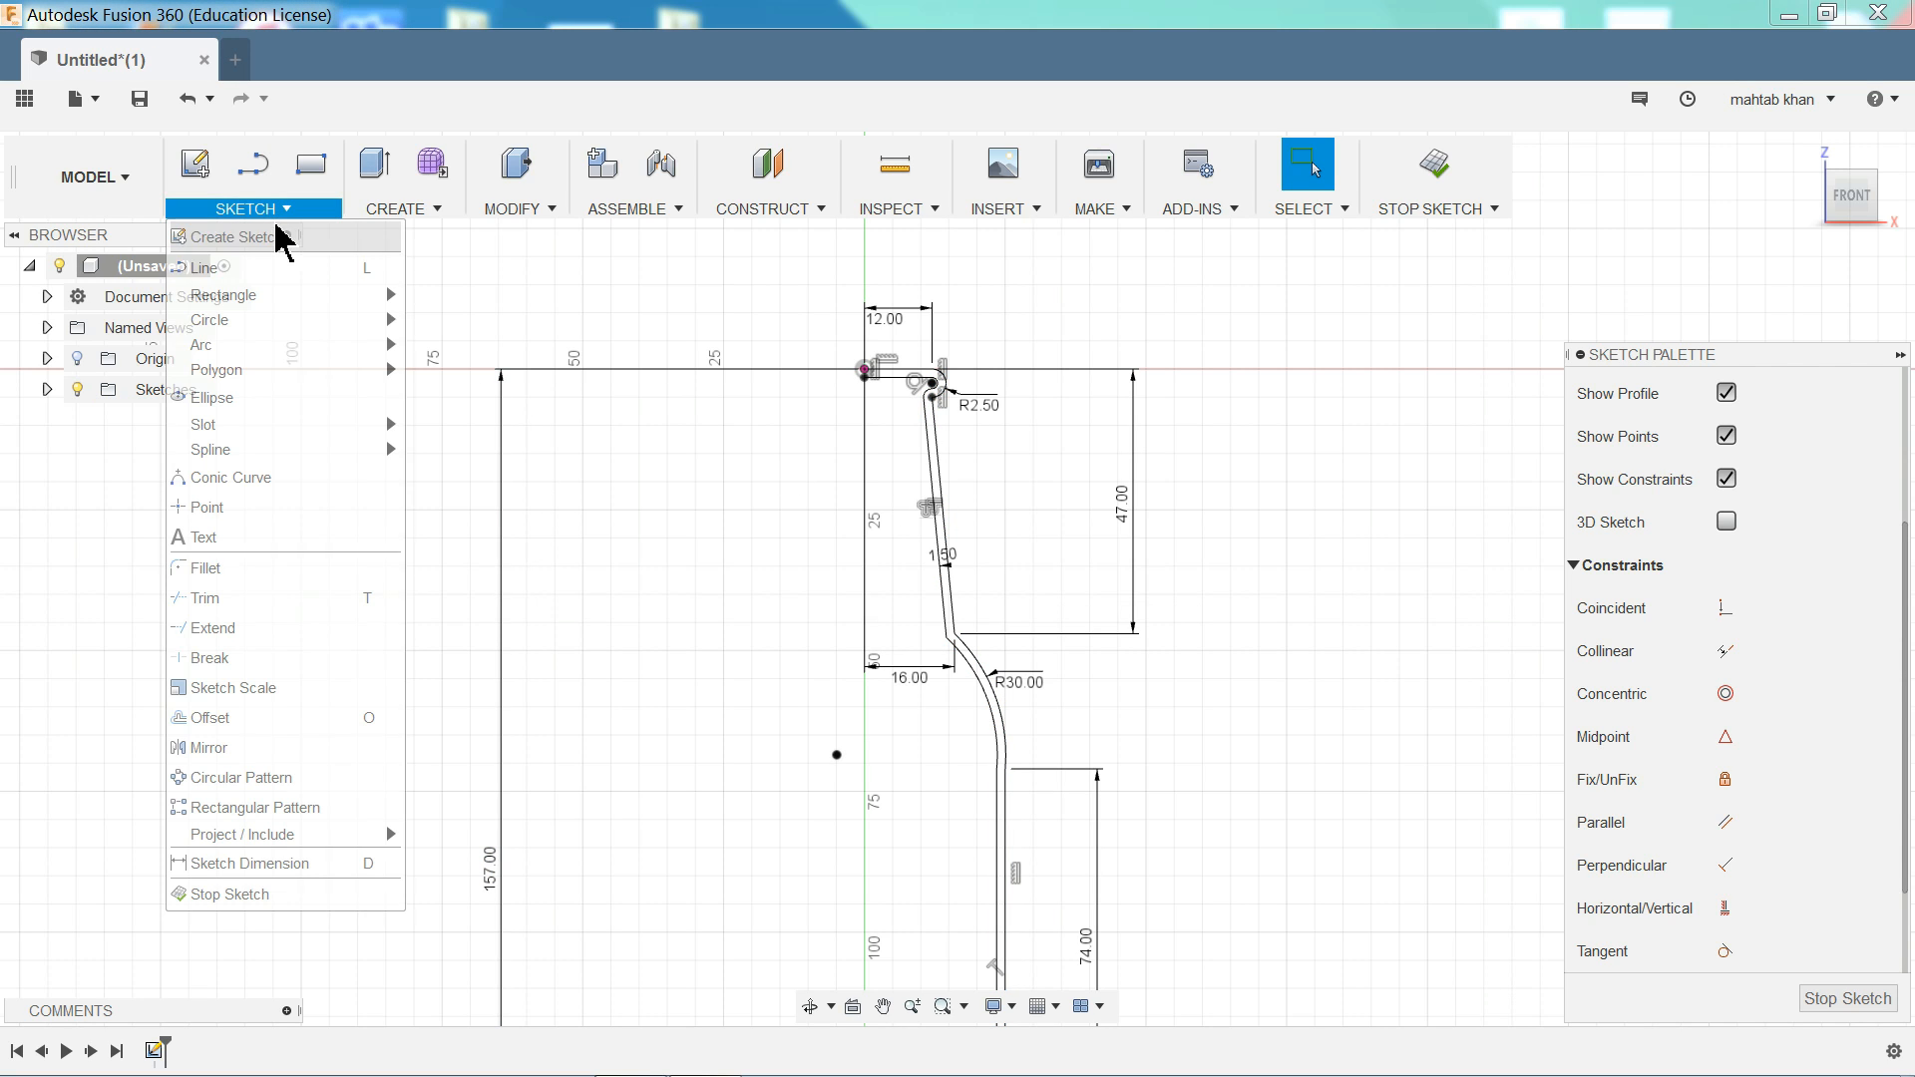
click(278, 274)
scroll(946, 367, up, 2)
scroll(942, 367, up, 4)
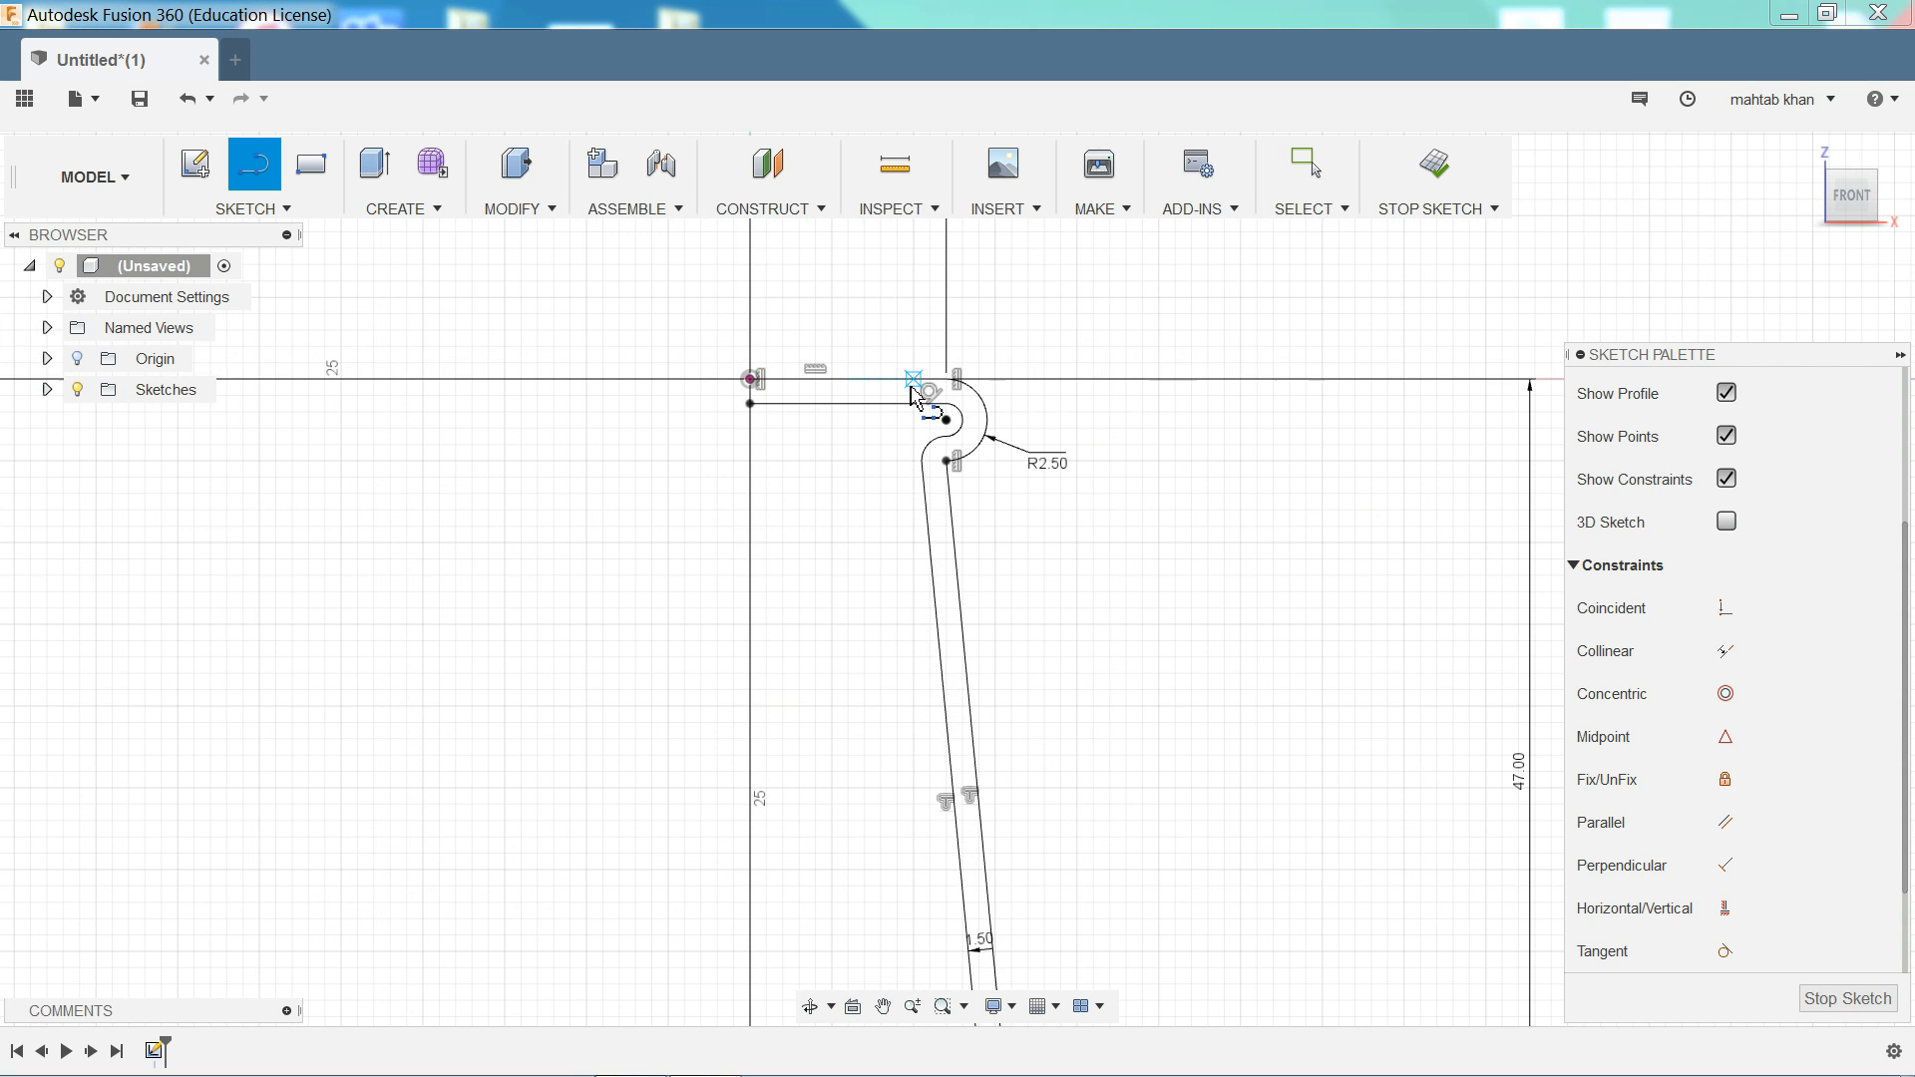
click(926, 356)
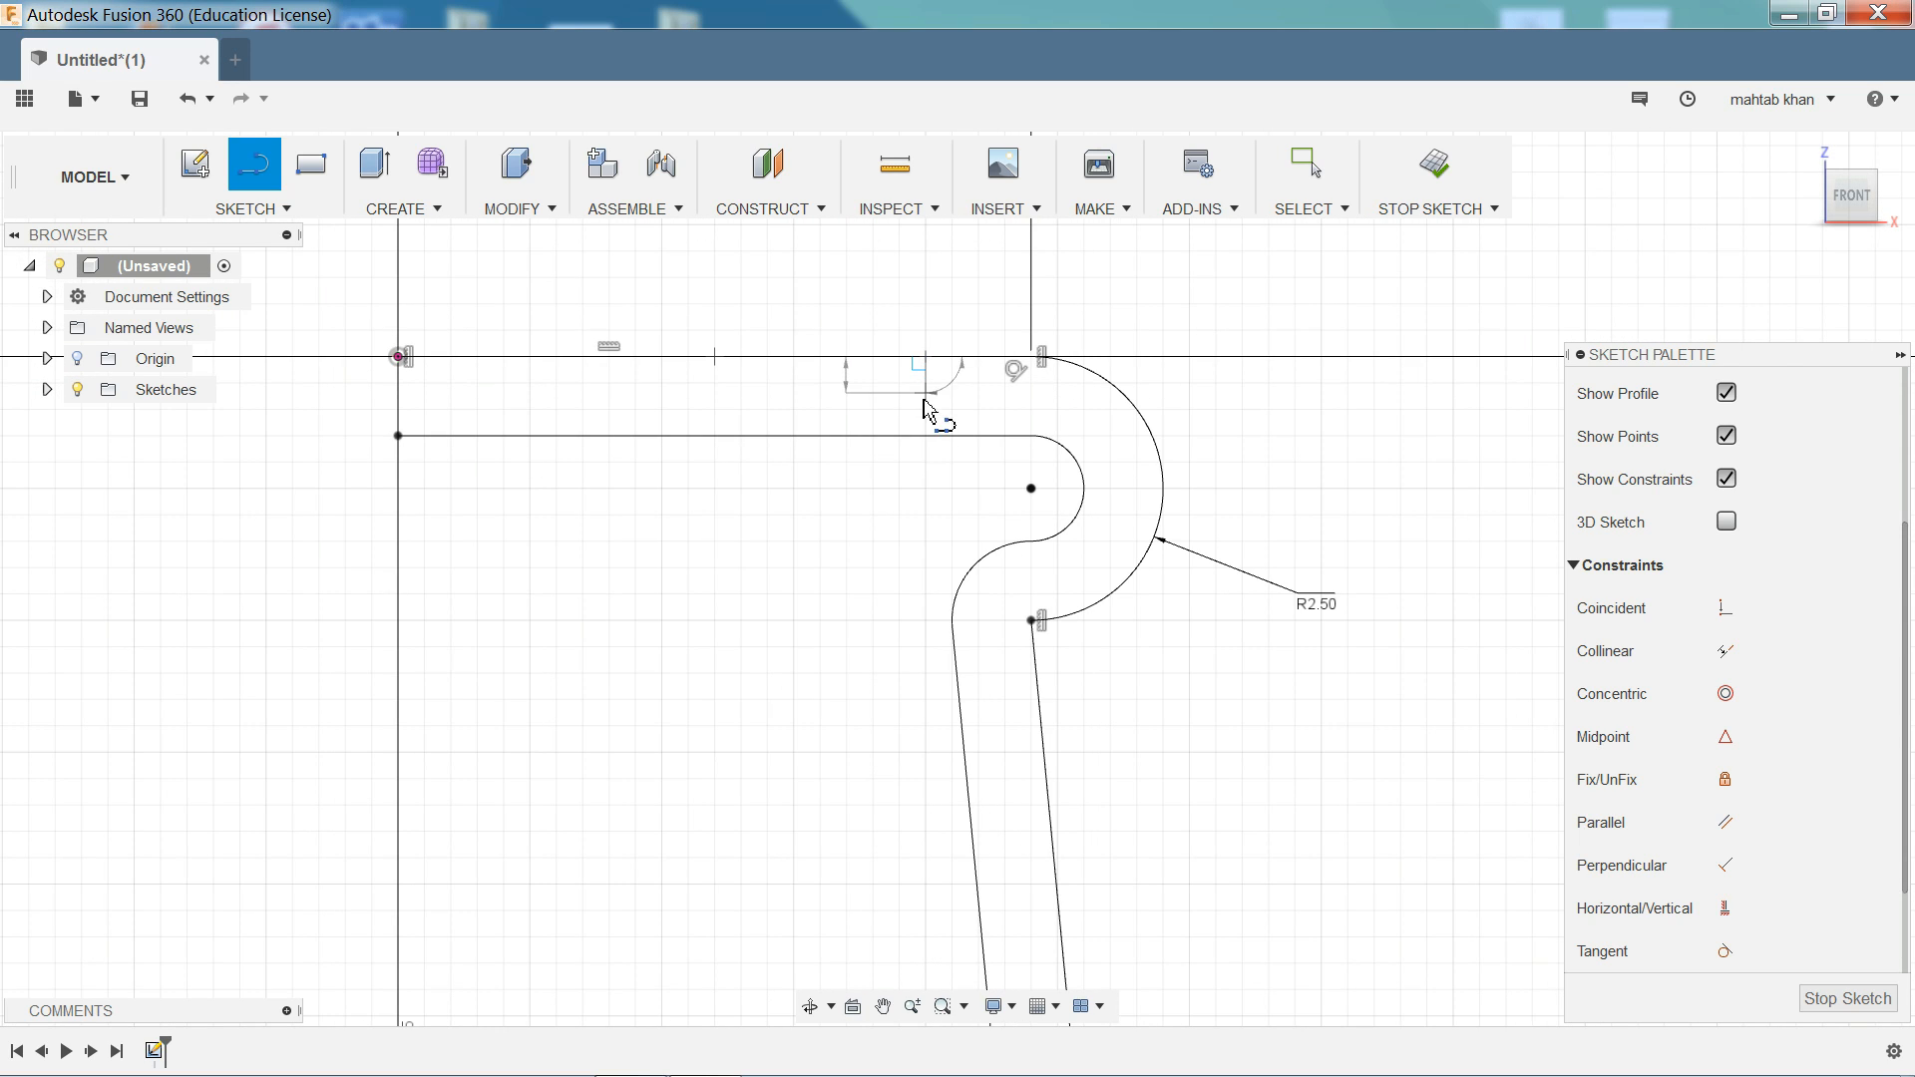
click(926, 436)
- Close the bottom of the wall profile with a short vertical line between the inner ends of the bottom line and its offset
scroll(774, 619, down, 5)
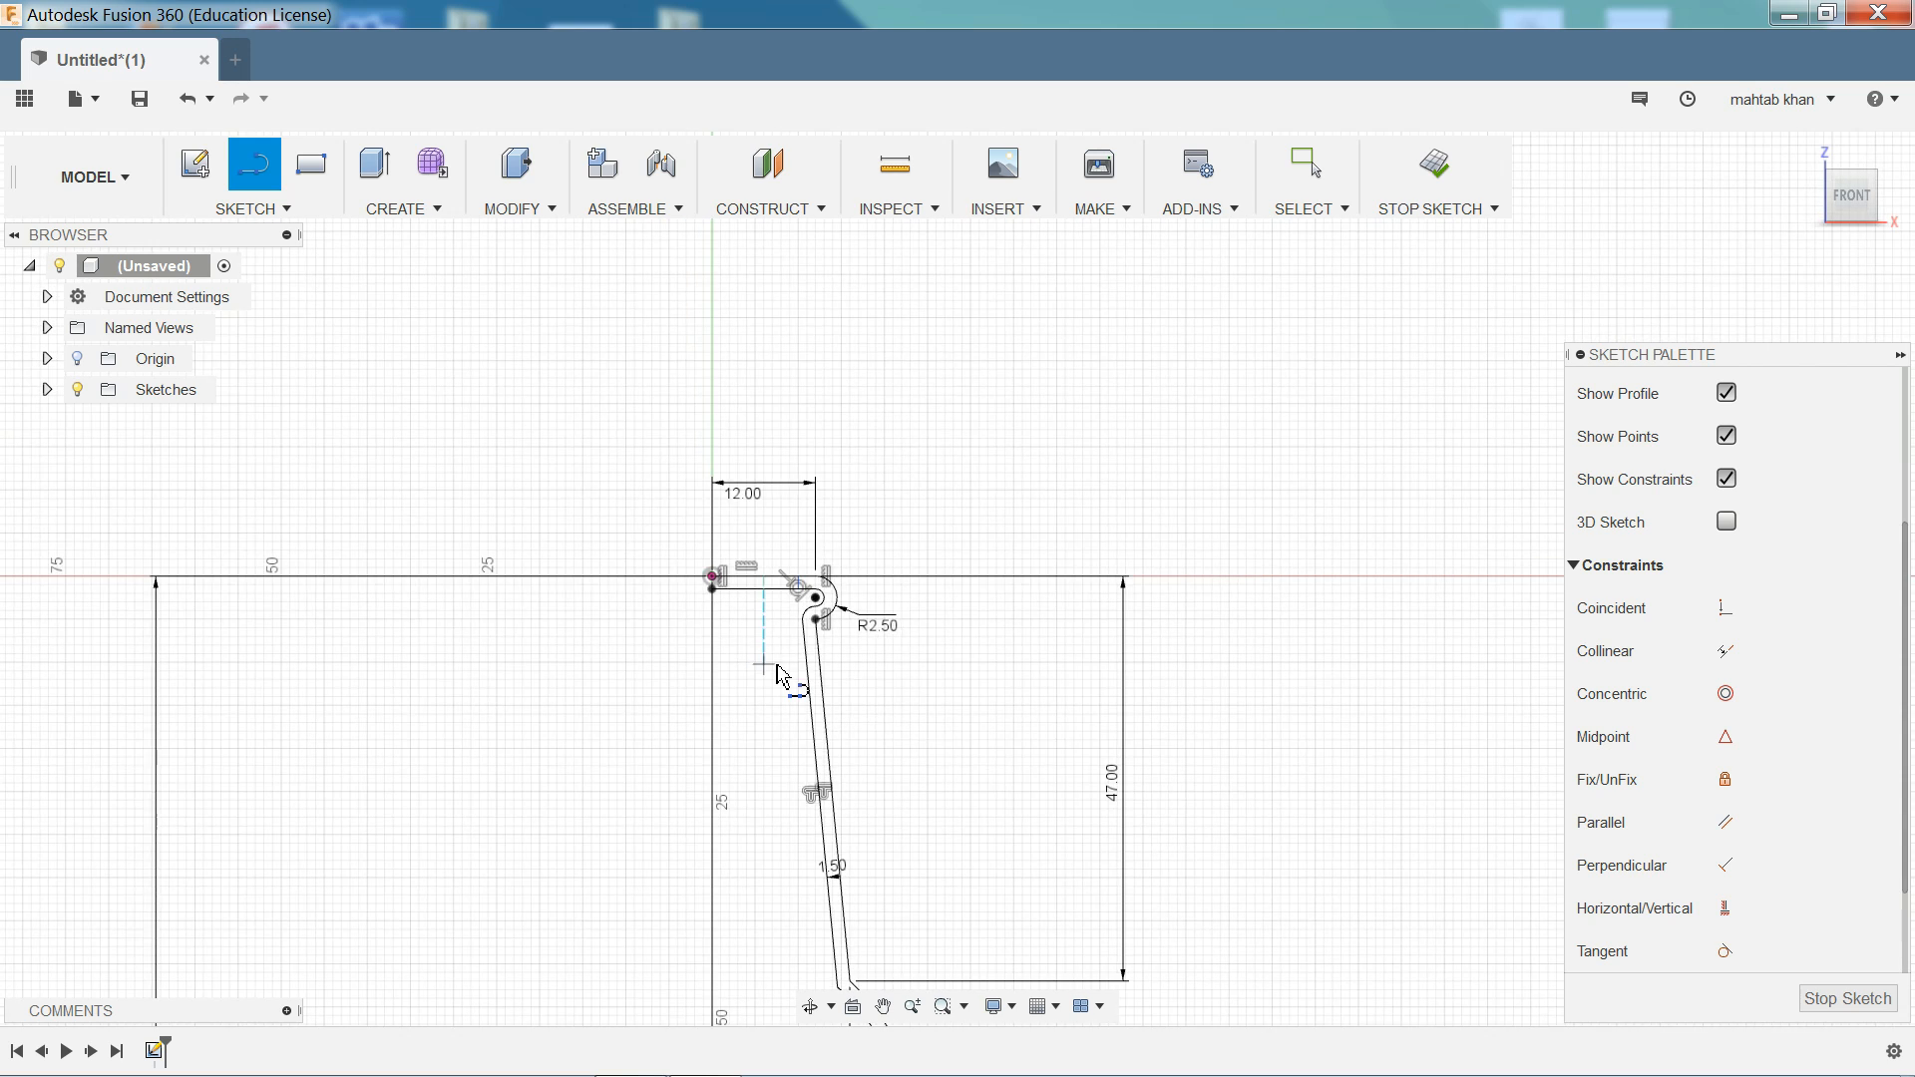
scroll(783, 678, down, 4)
scroll(771, 876, up, 6)
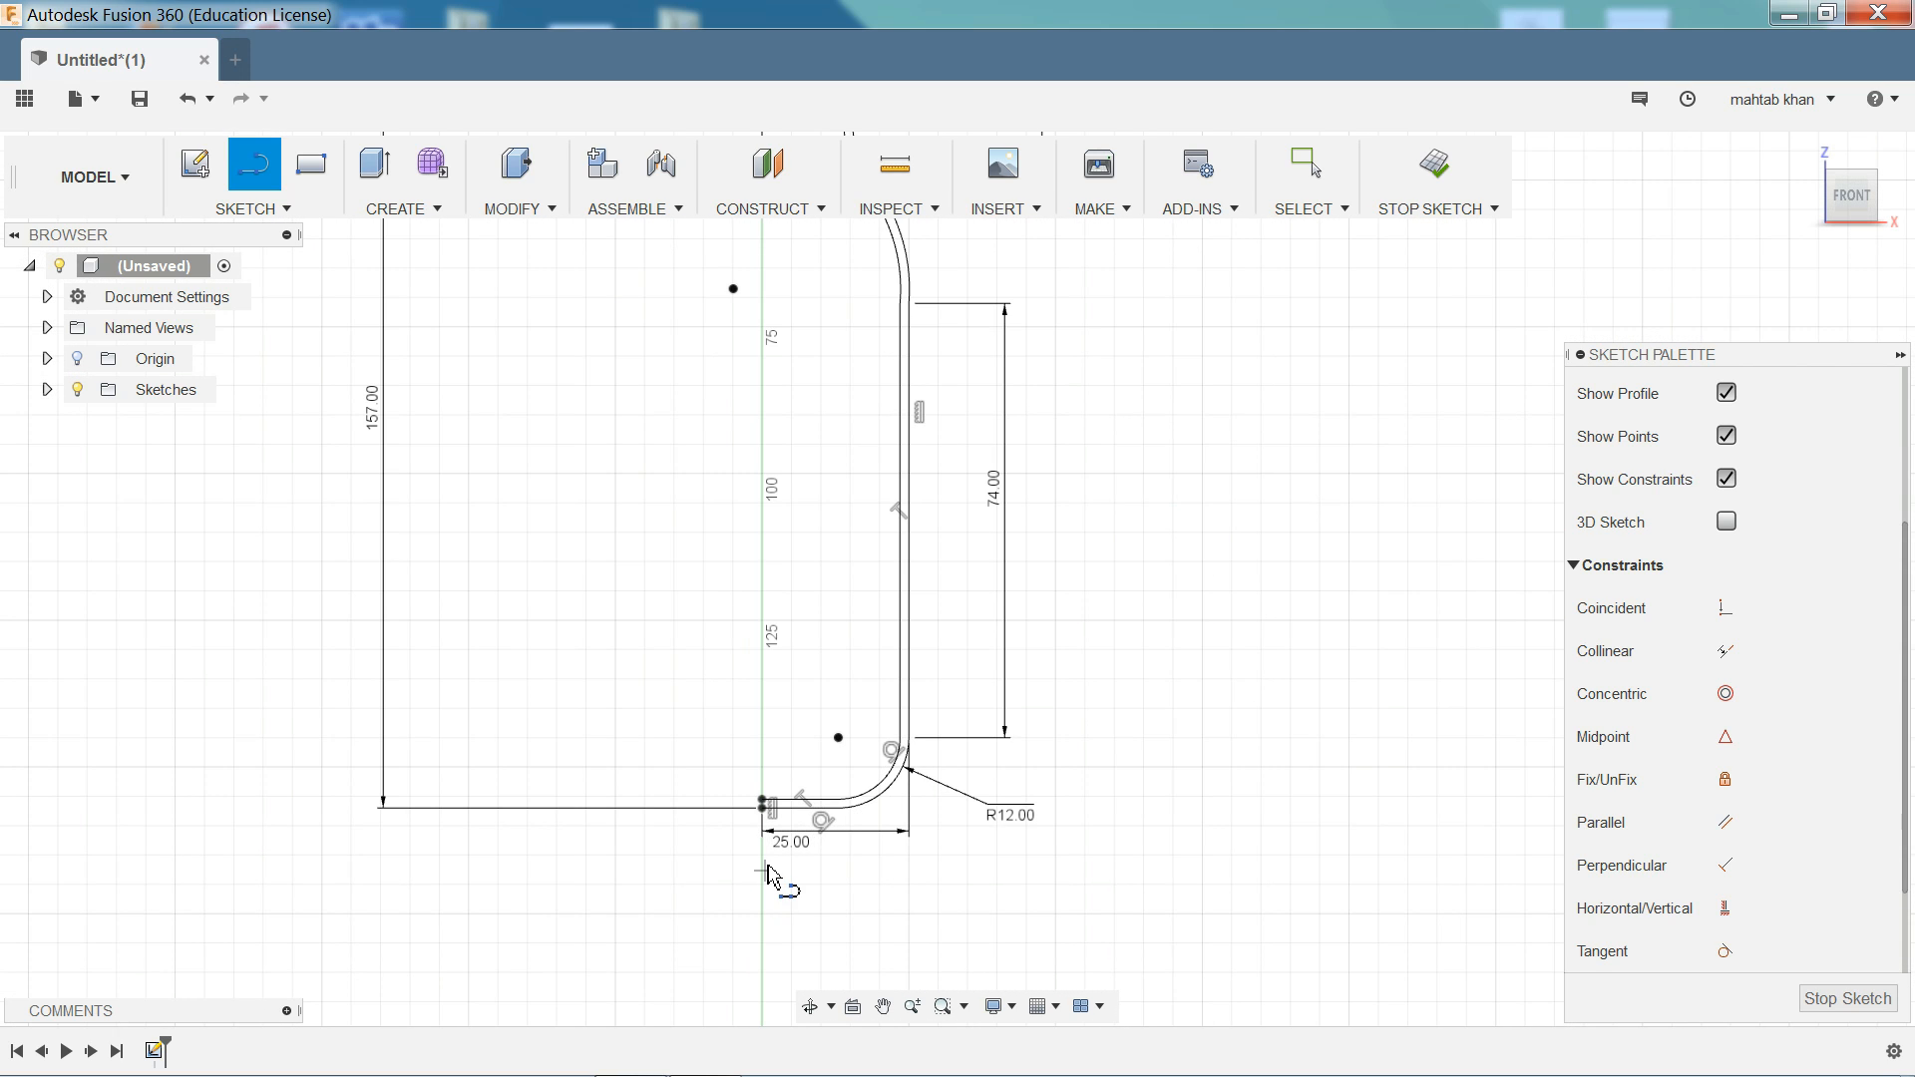
scroll(769, 875, up, 6)
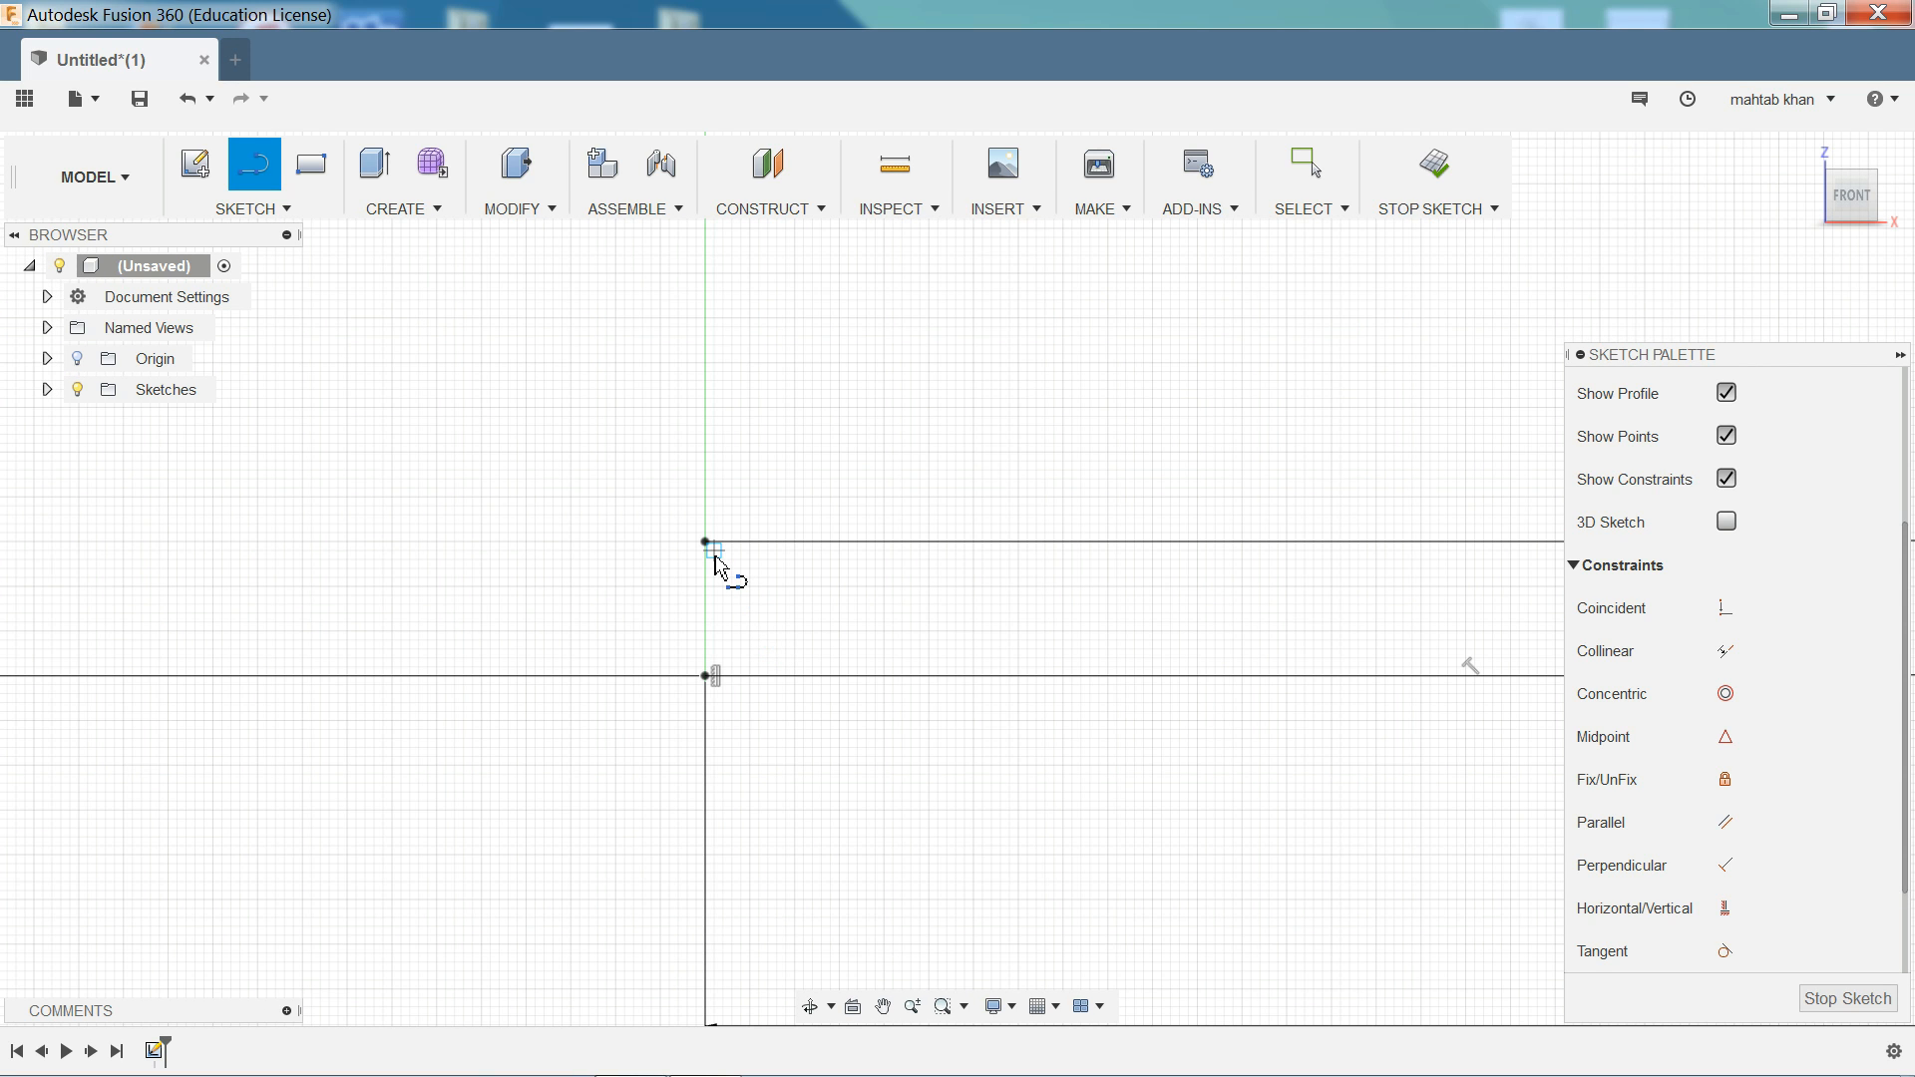
drag(705, 542, 706, 677)
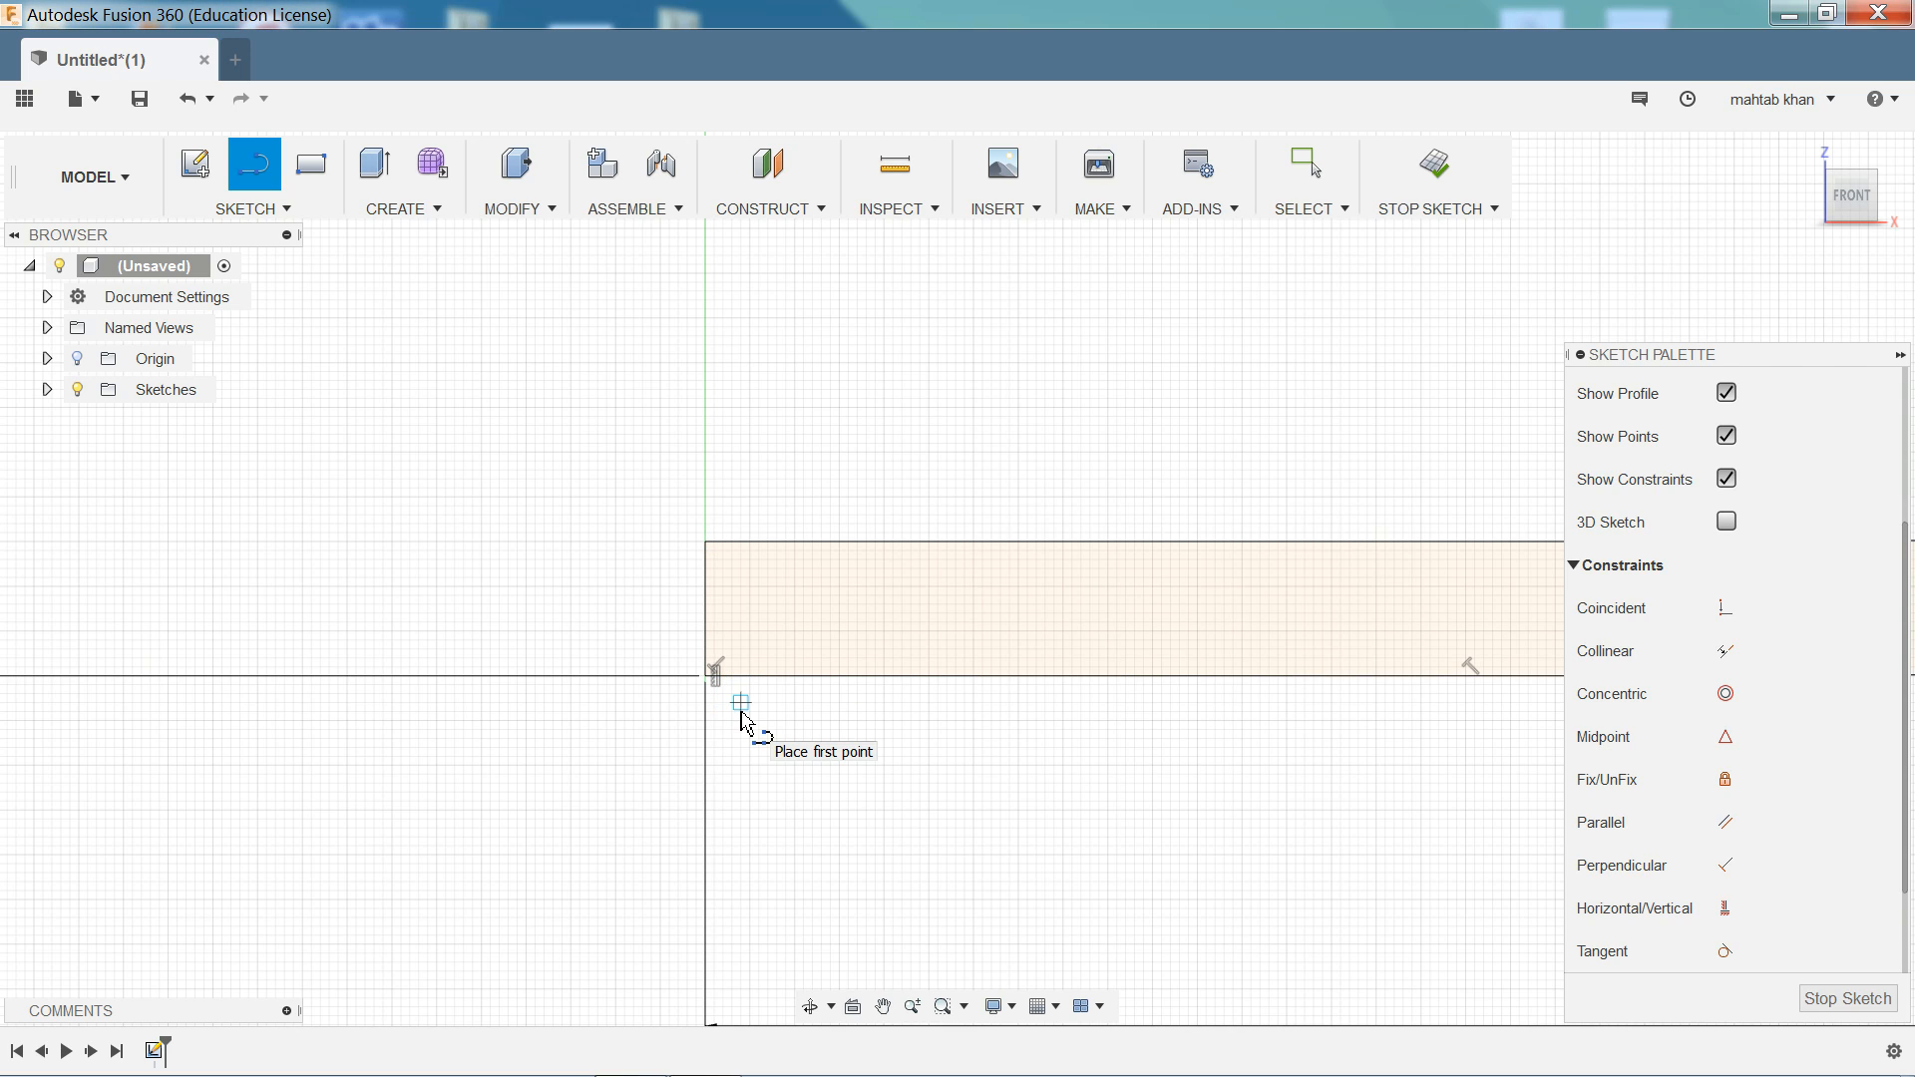
key(Escape)
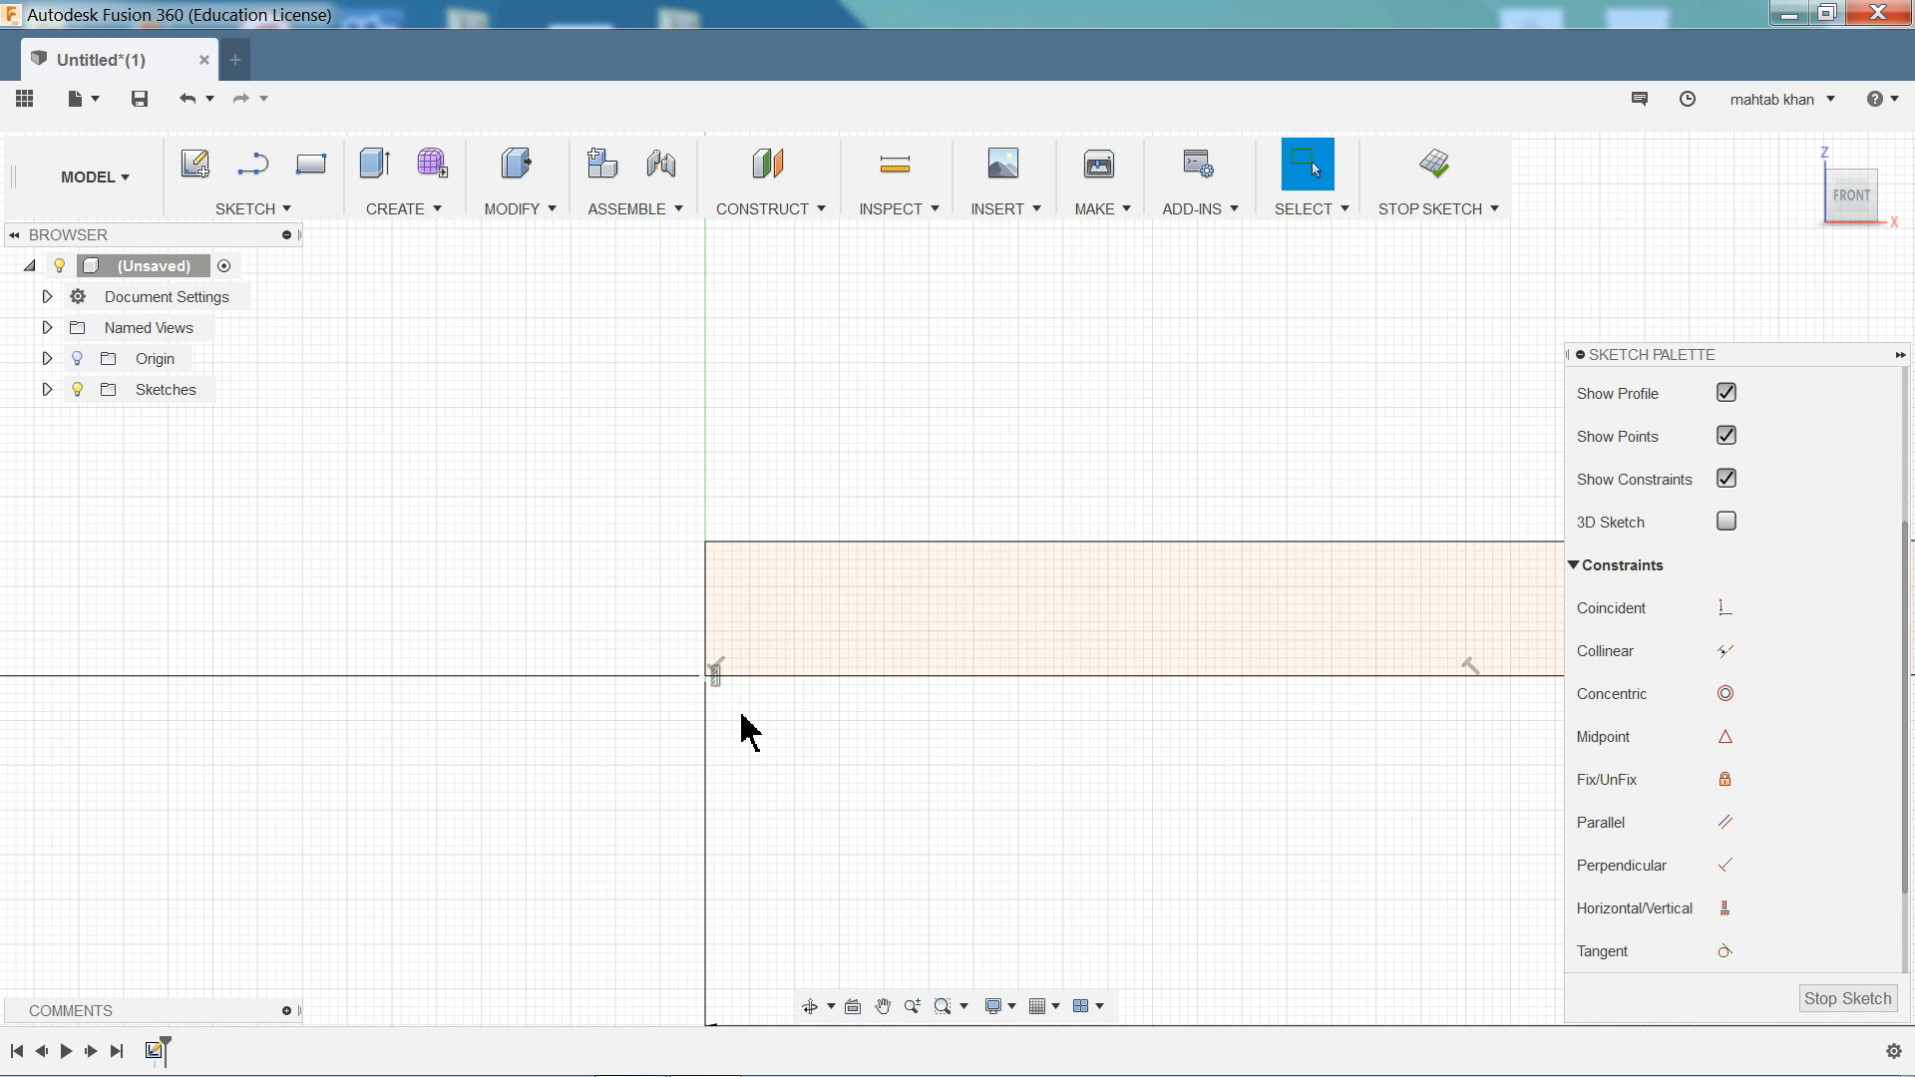
- Dimension the horizontal distance from the origin to the short closing line at the lip at 10 mm
key(d)
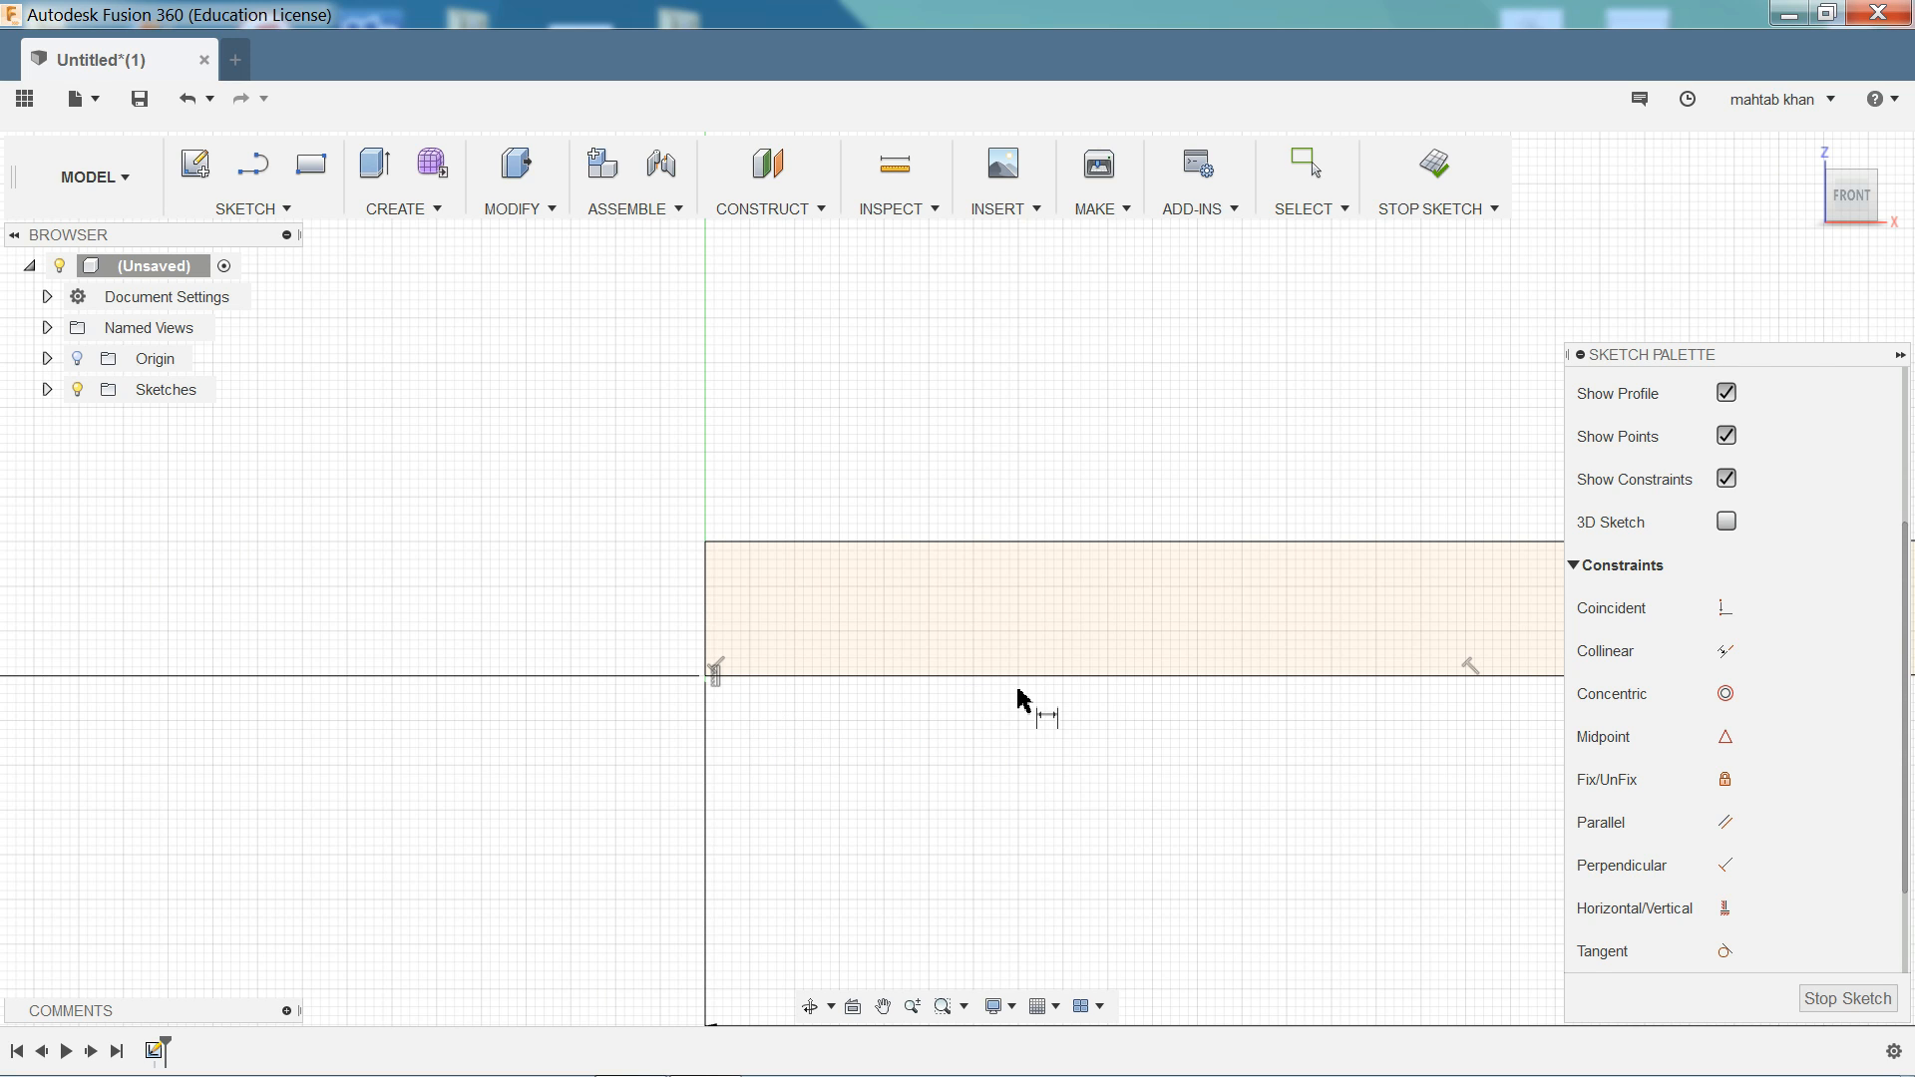
scroll(1020, 698, down, 10)
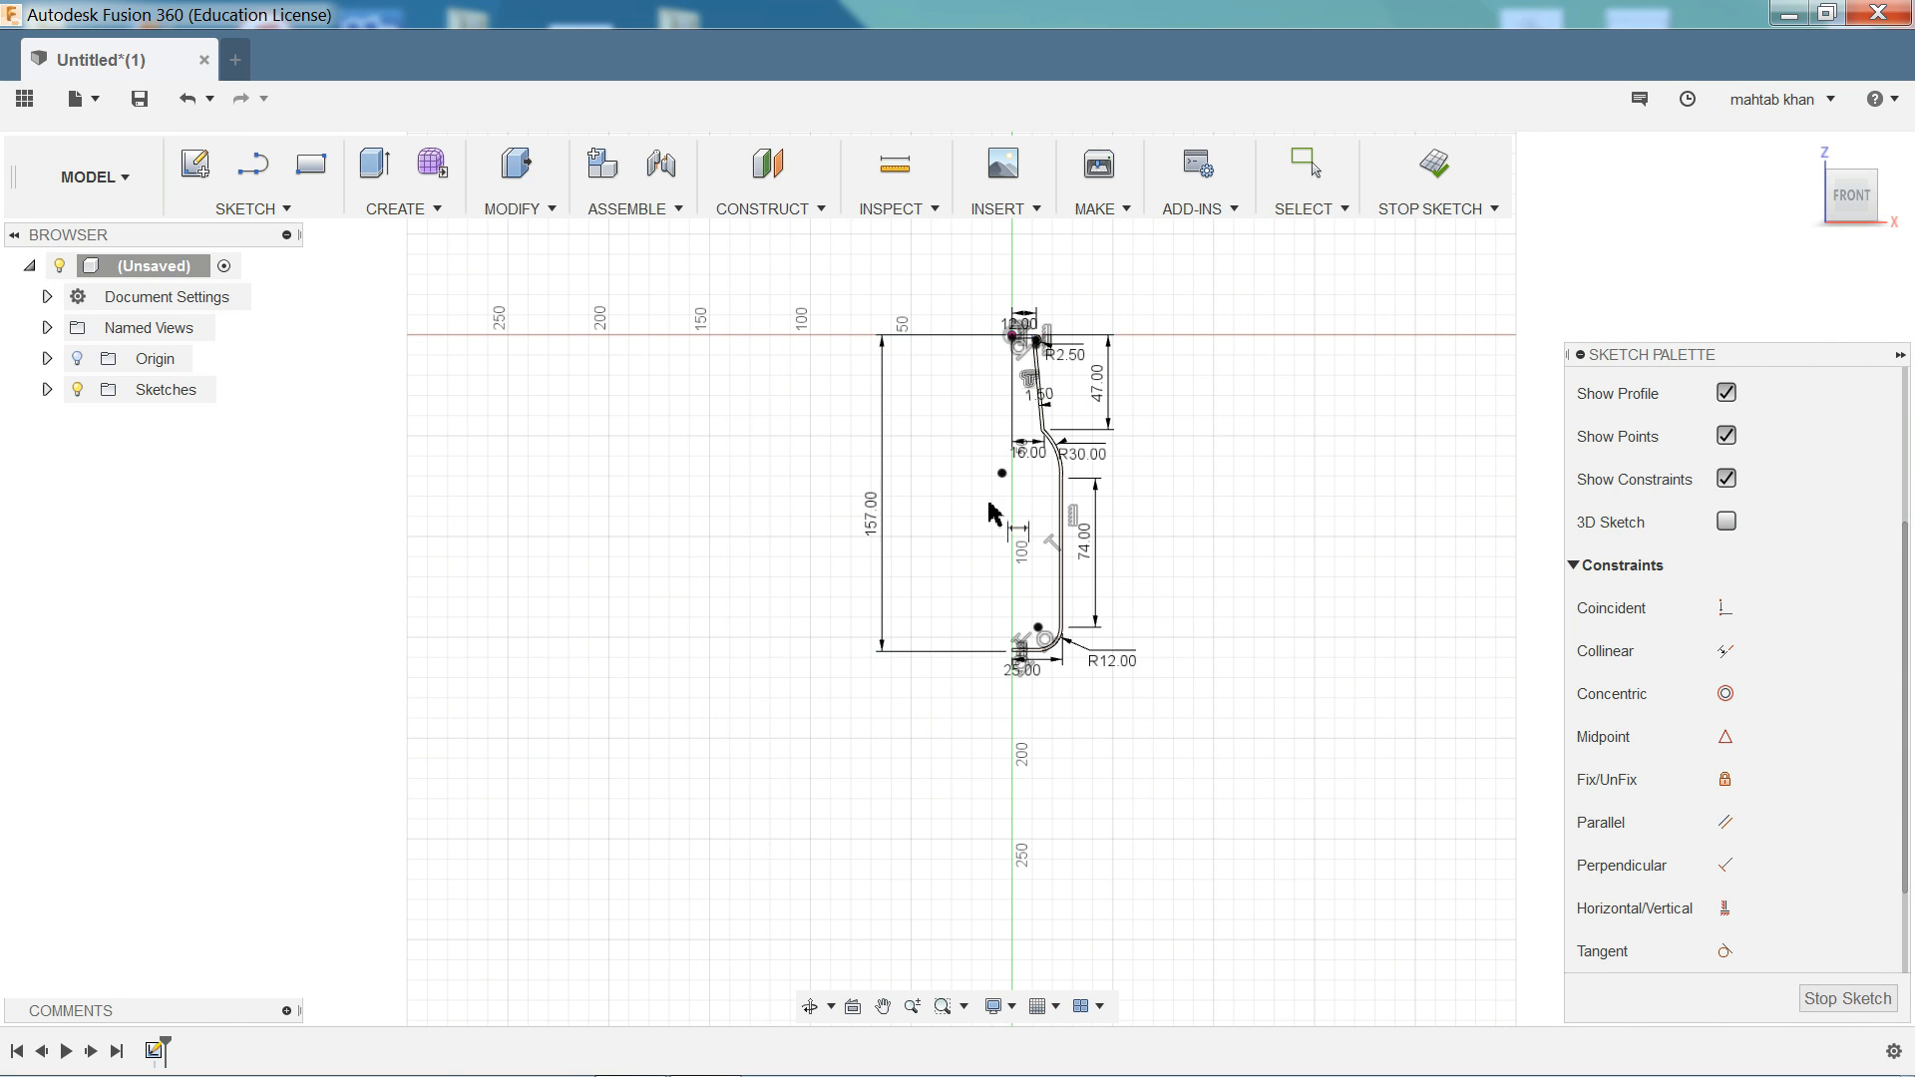
scroll(1027, 363, up, 10)
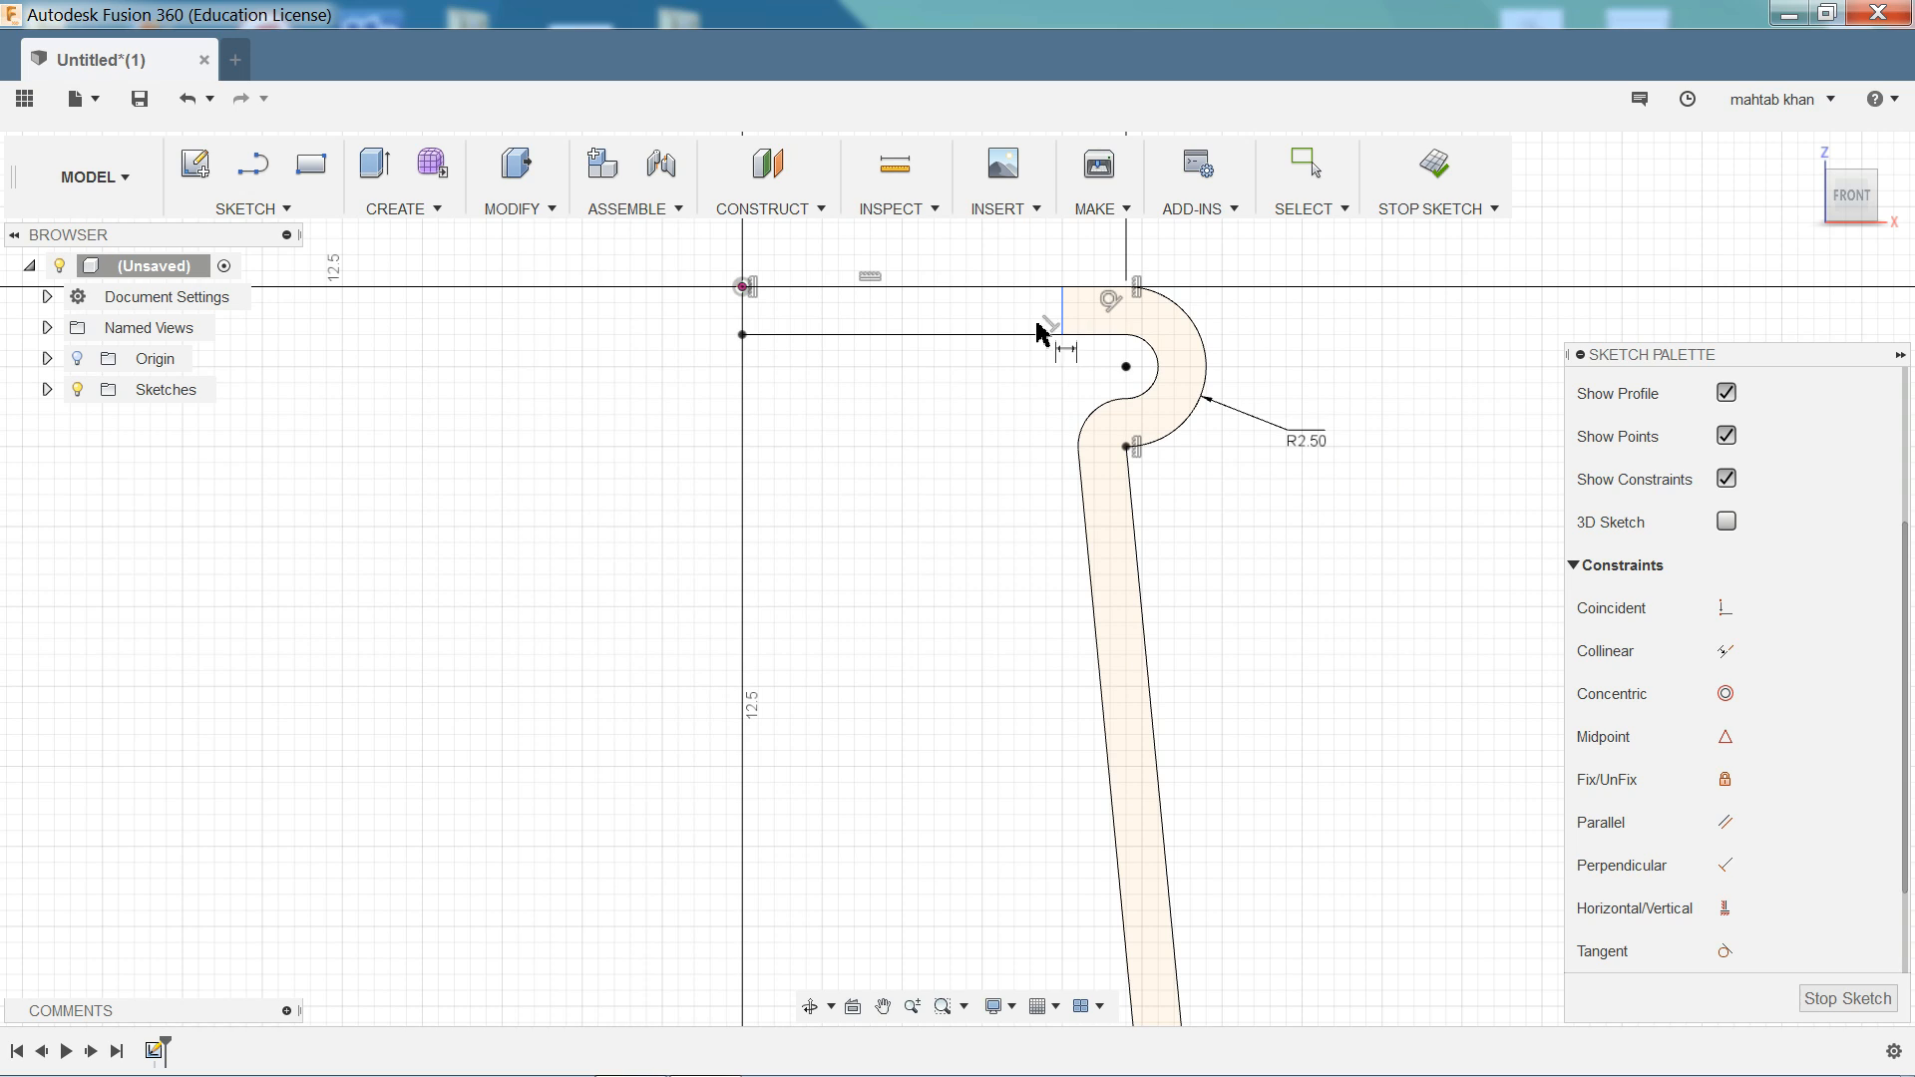
click(1063, 311)
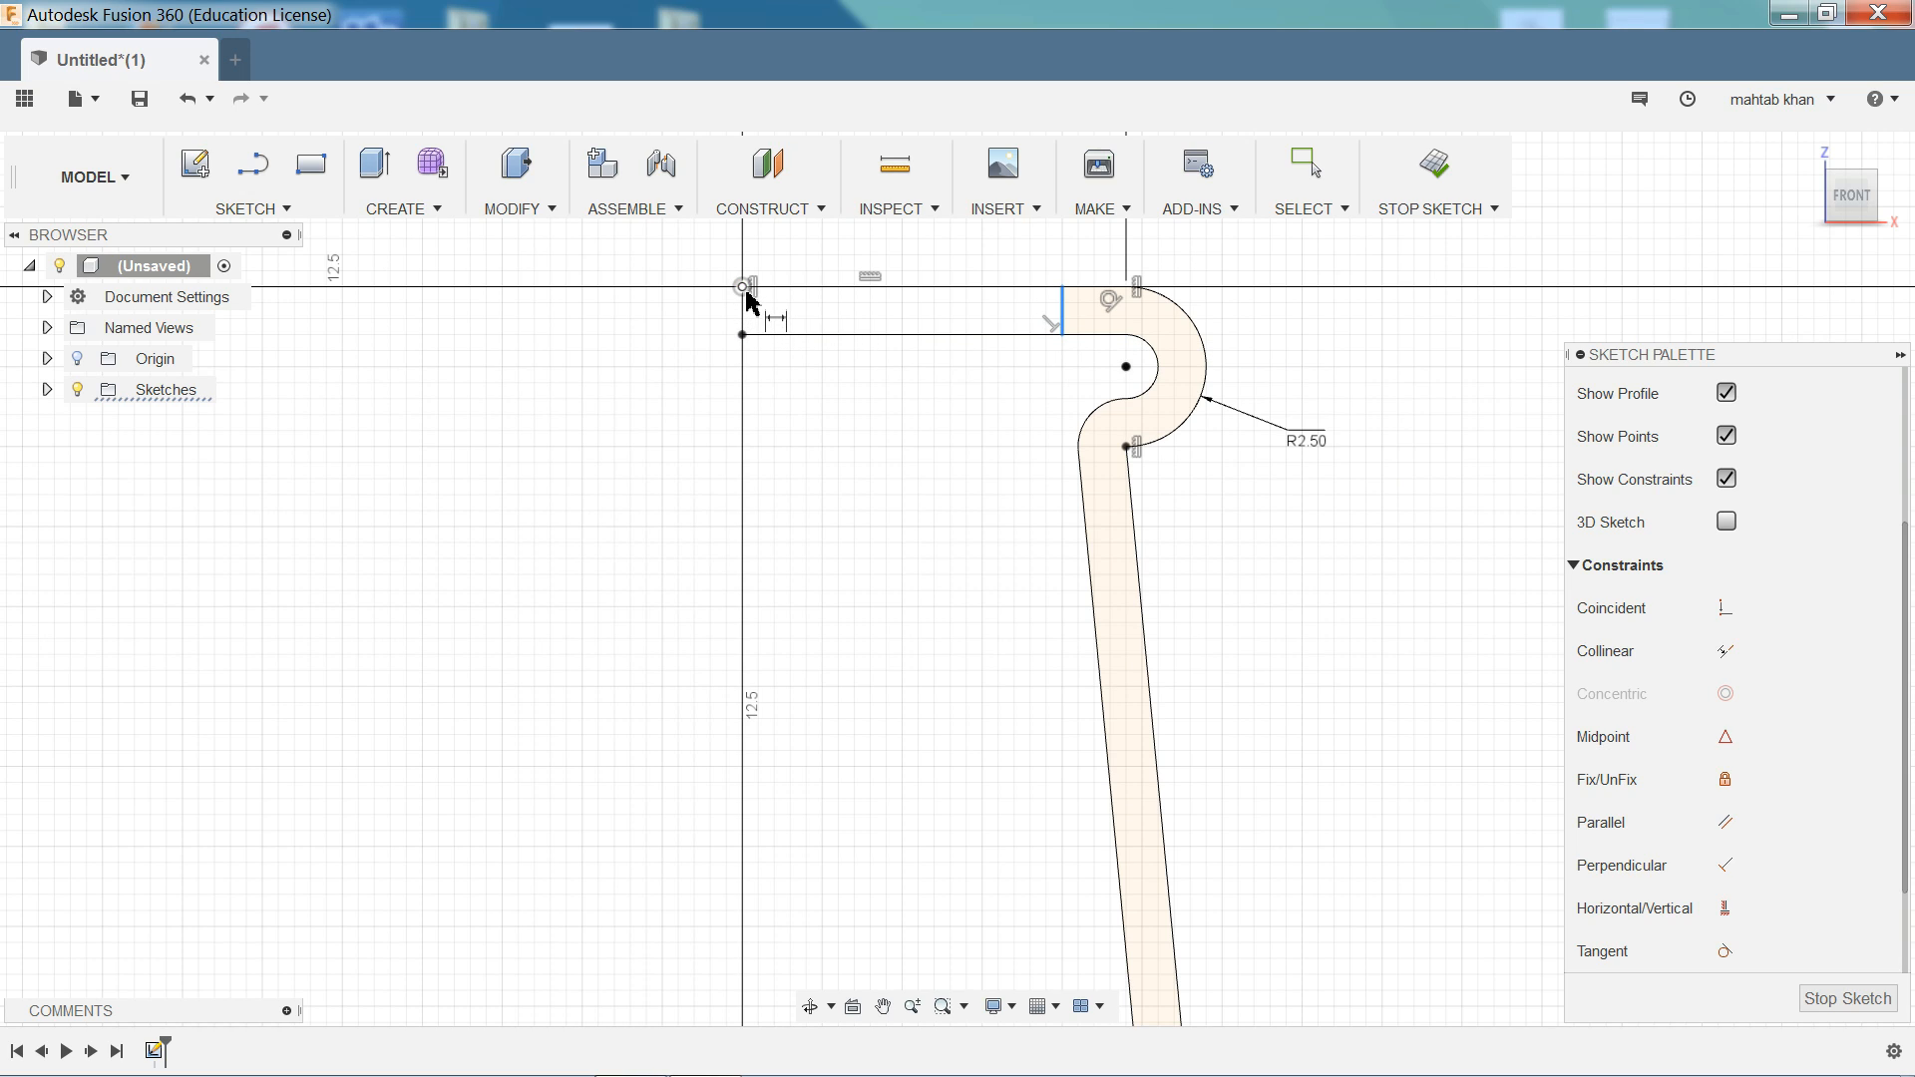
click(743, 288)
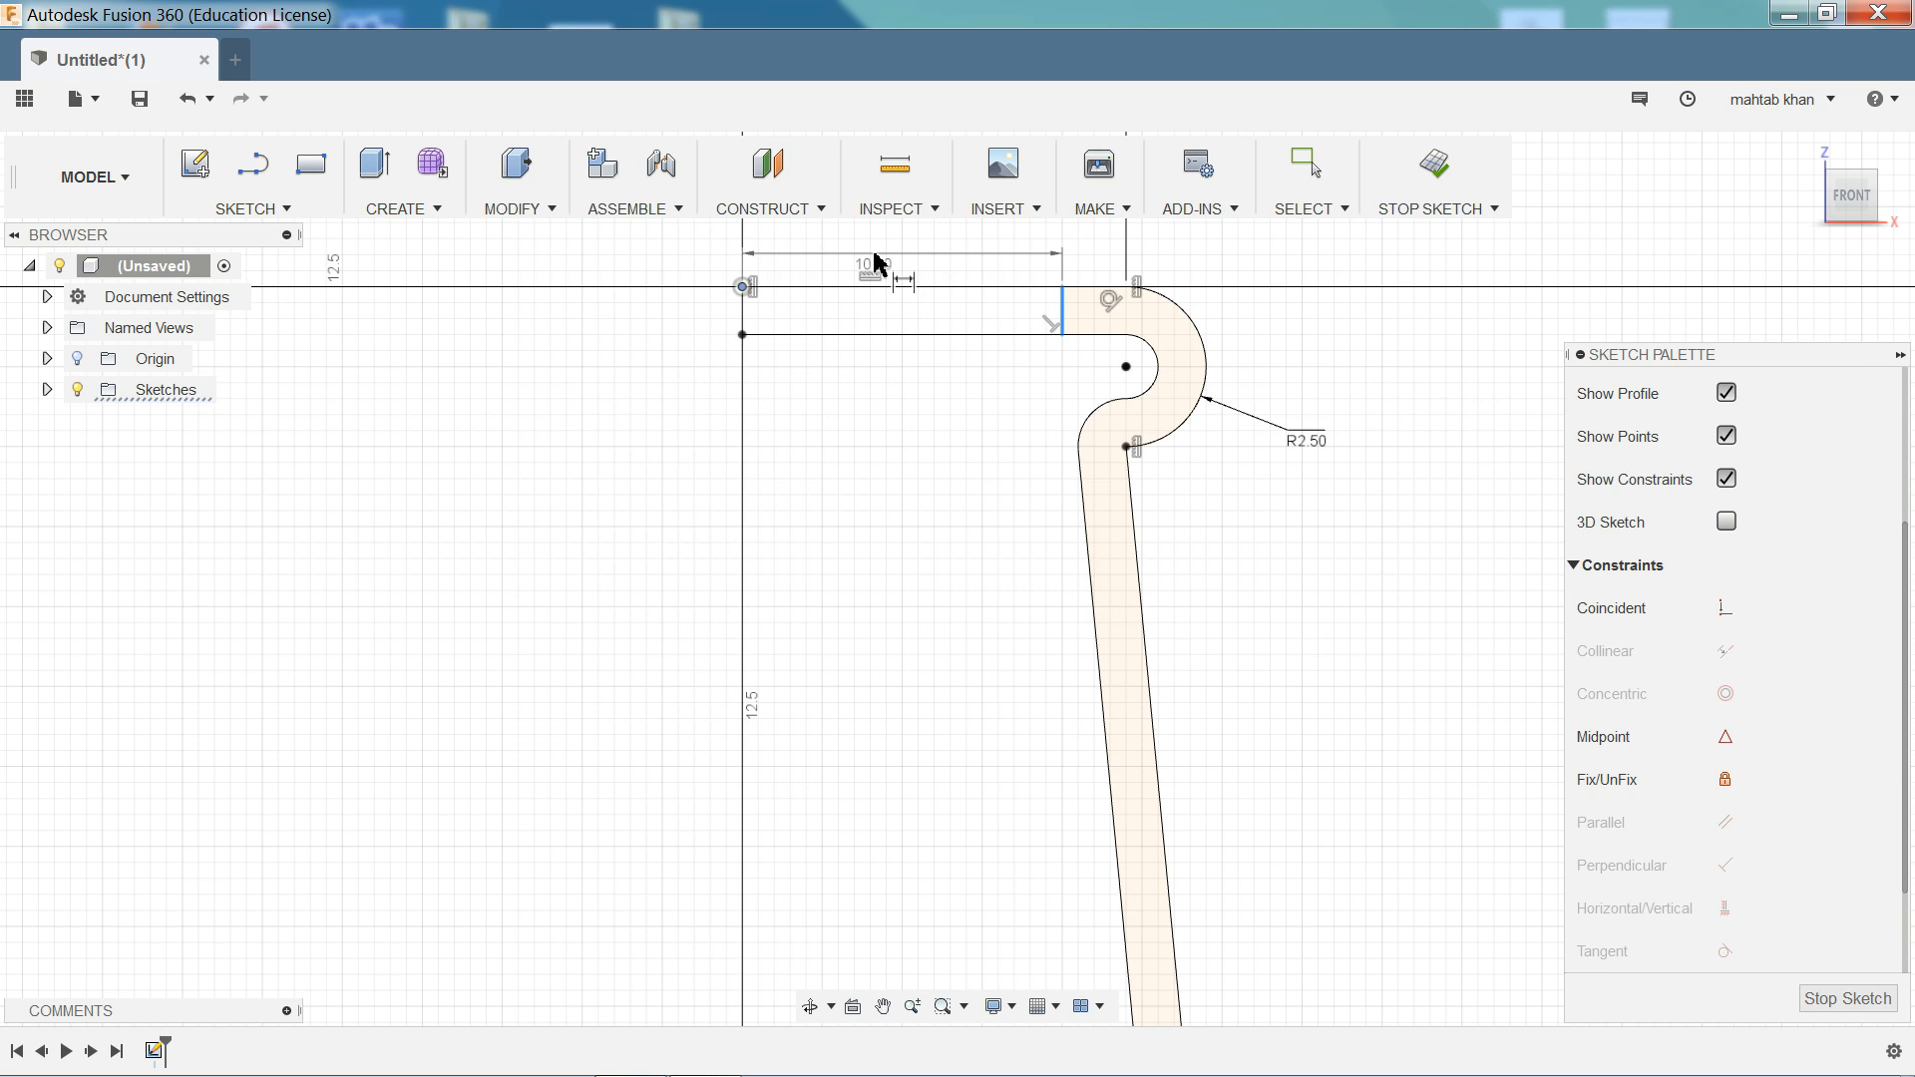
click(878, 265)
text(10)
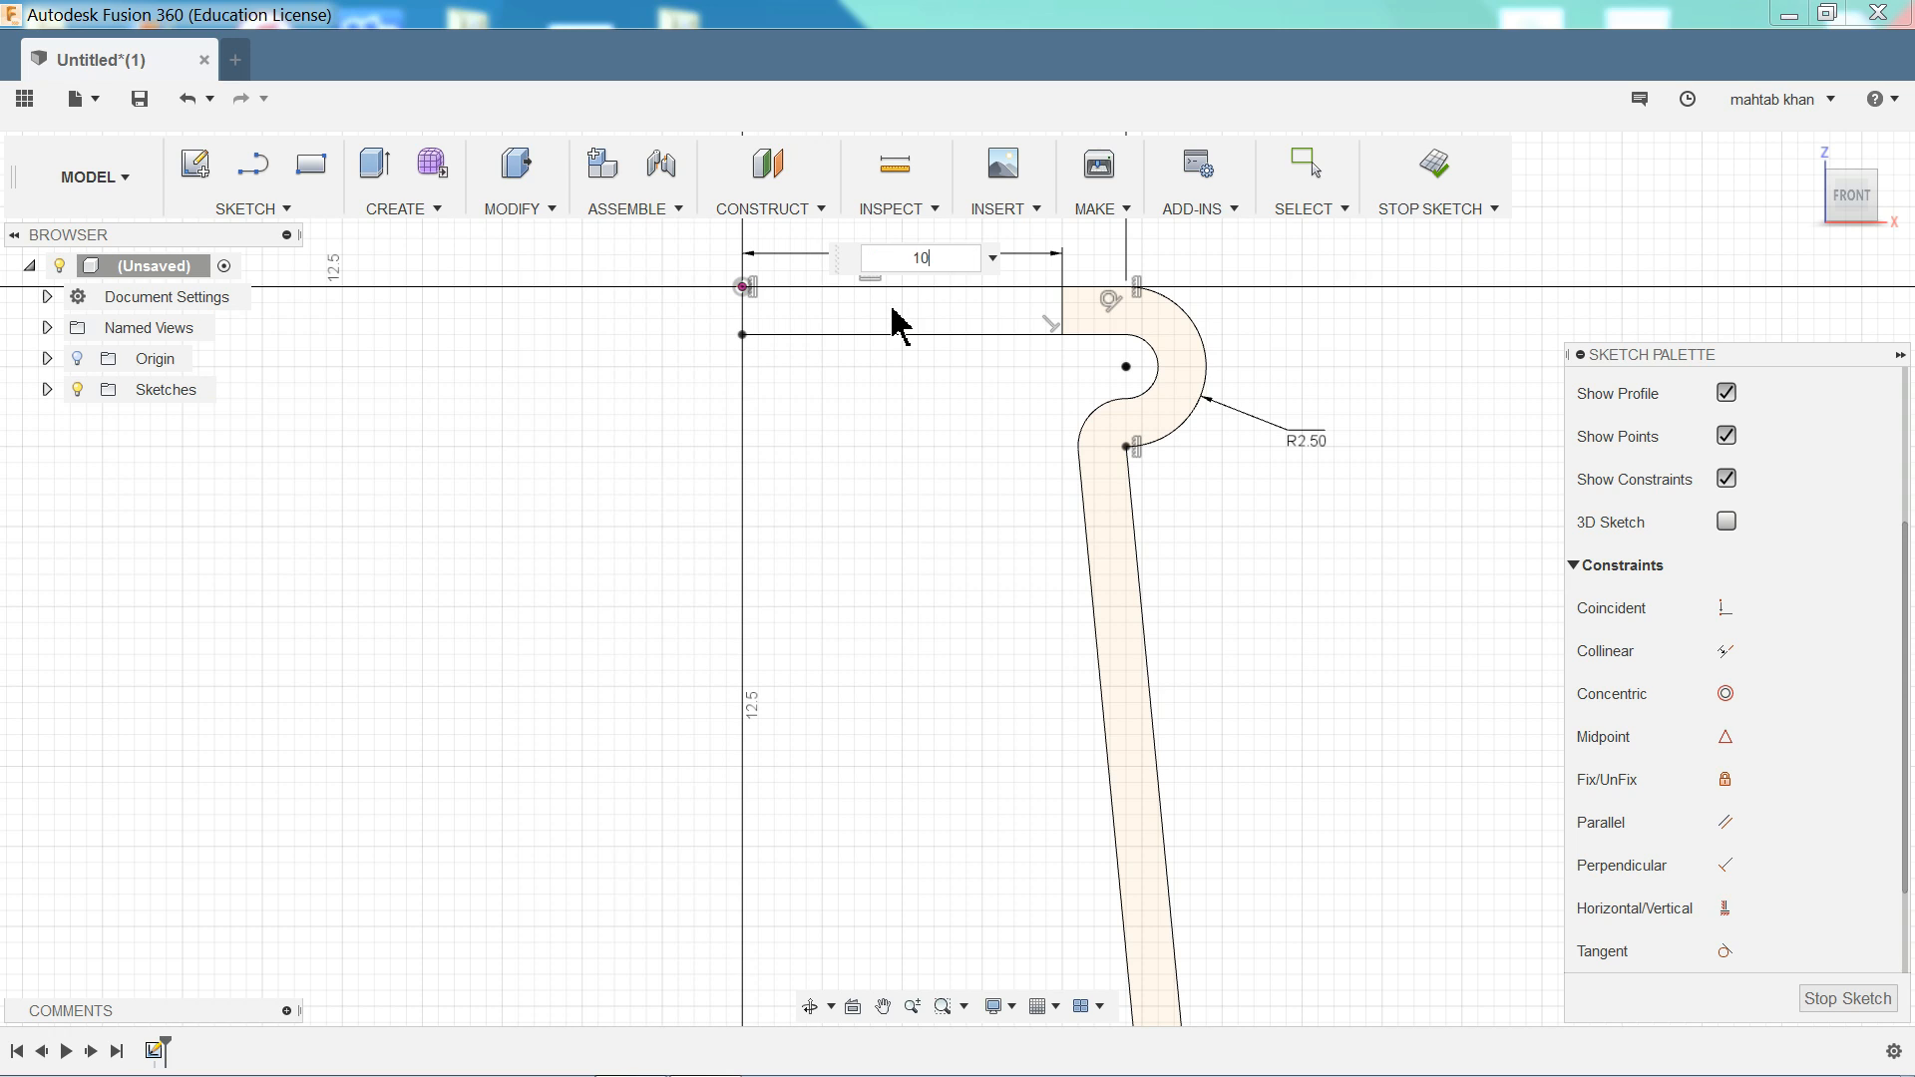
key(Return)
key(Escape)
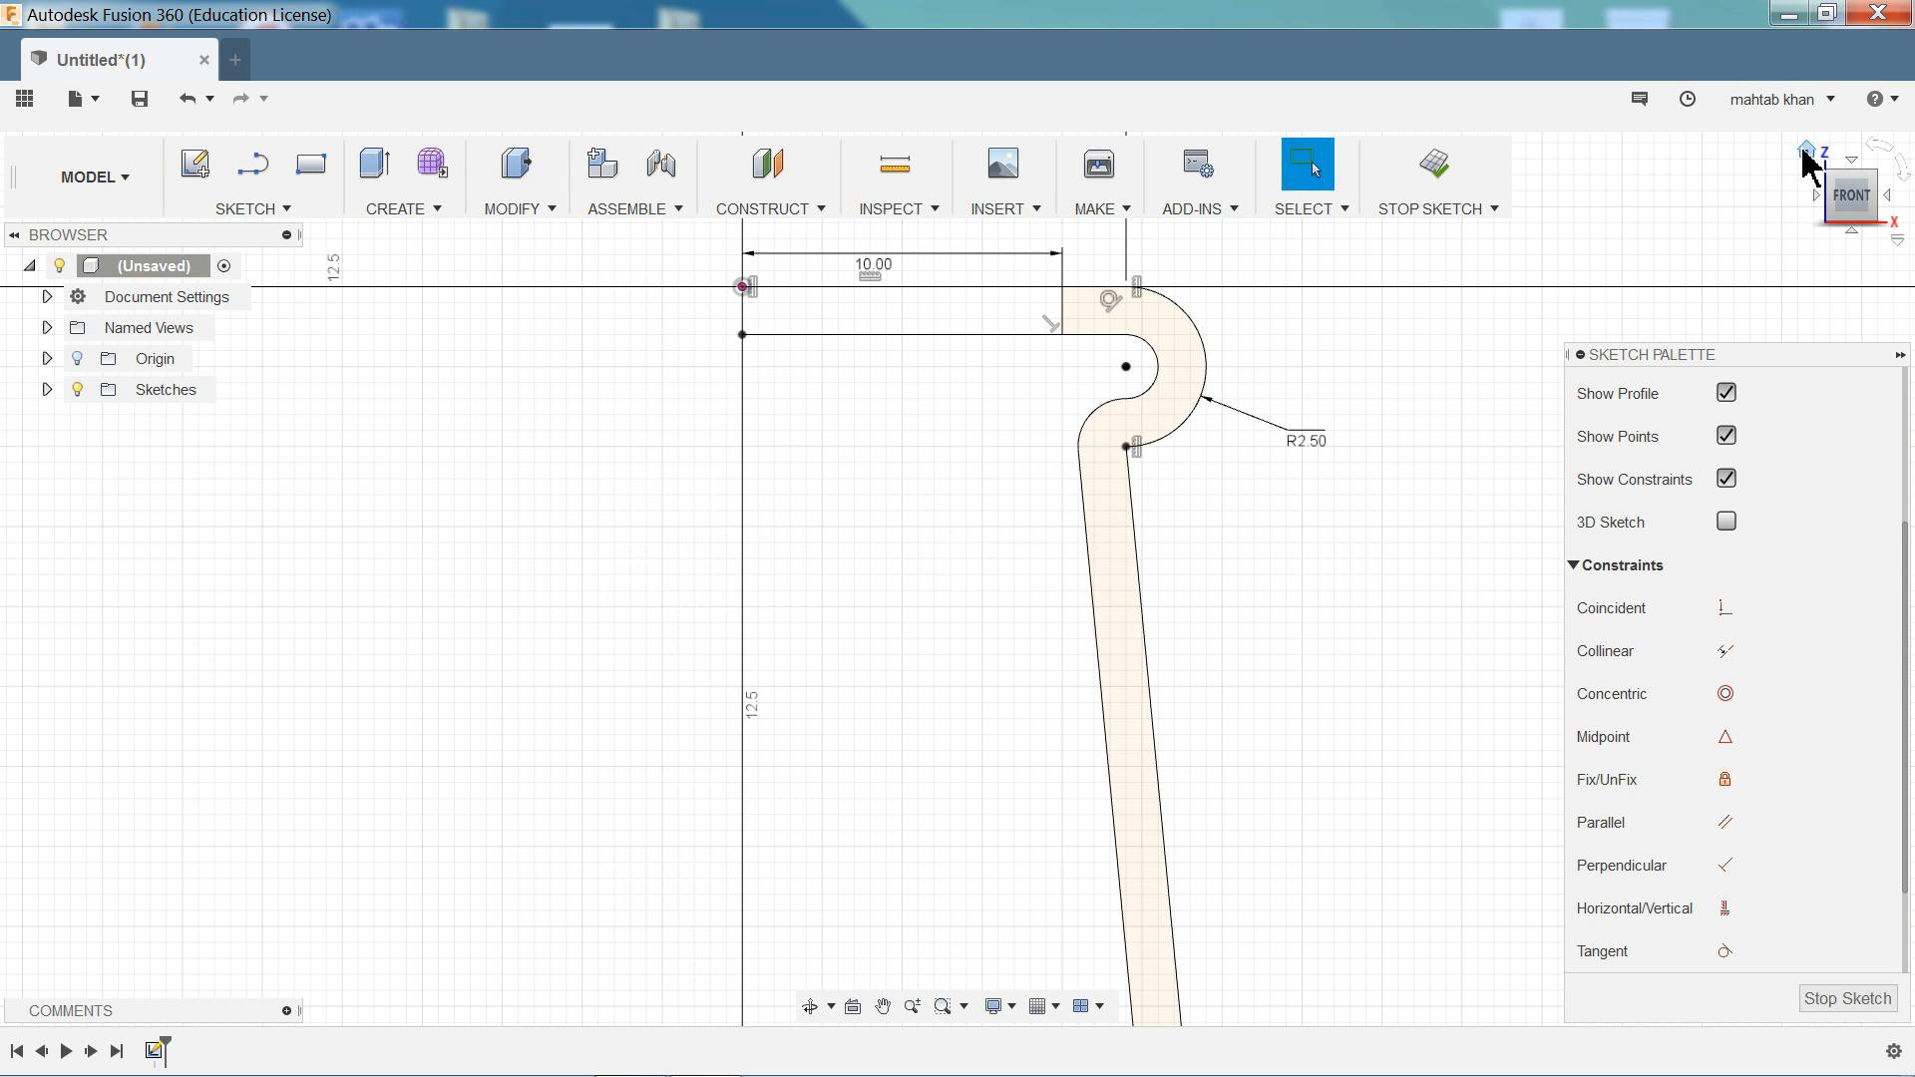
- Start a Revolve and select the closed bottle wall profile between the outline and its offset
click(1807, 152)
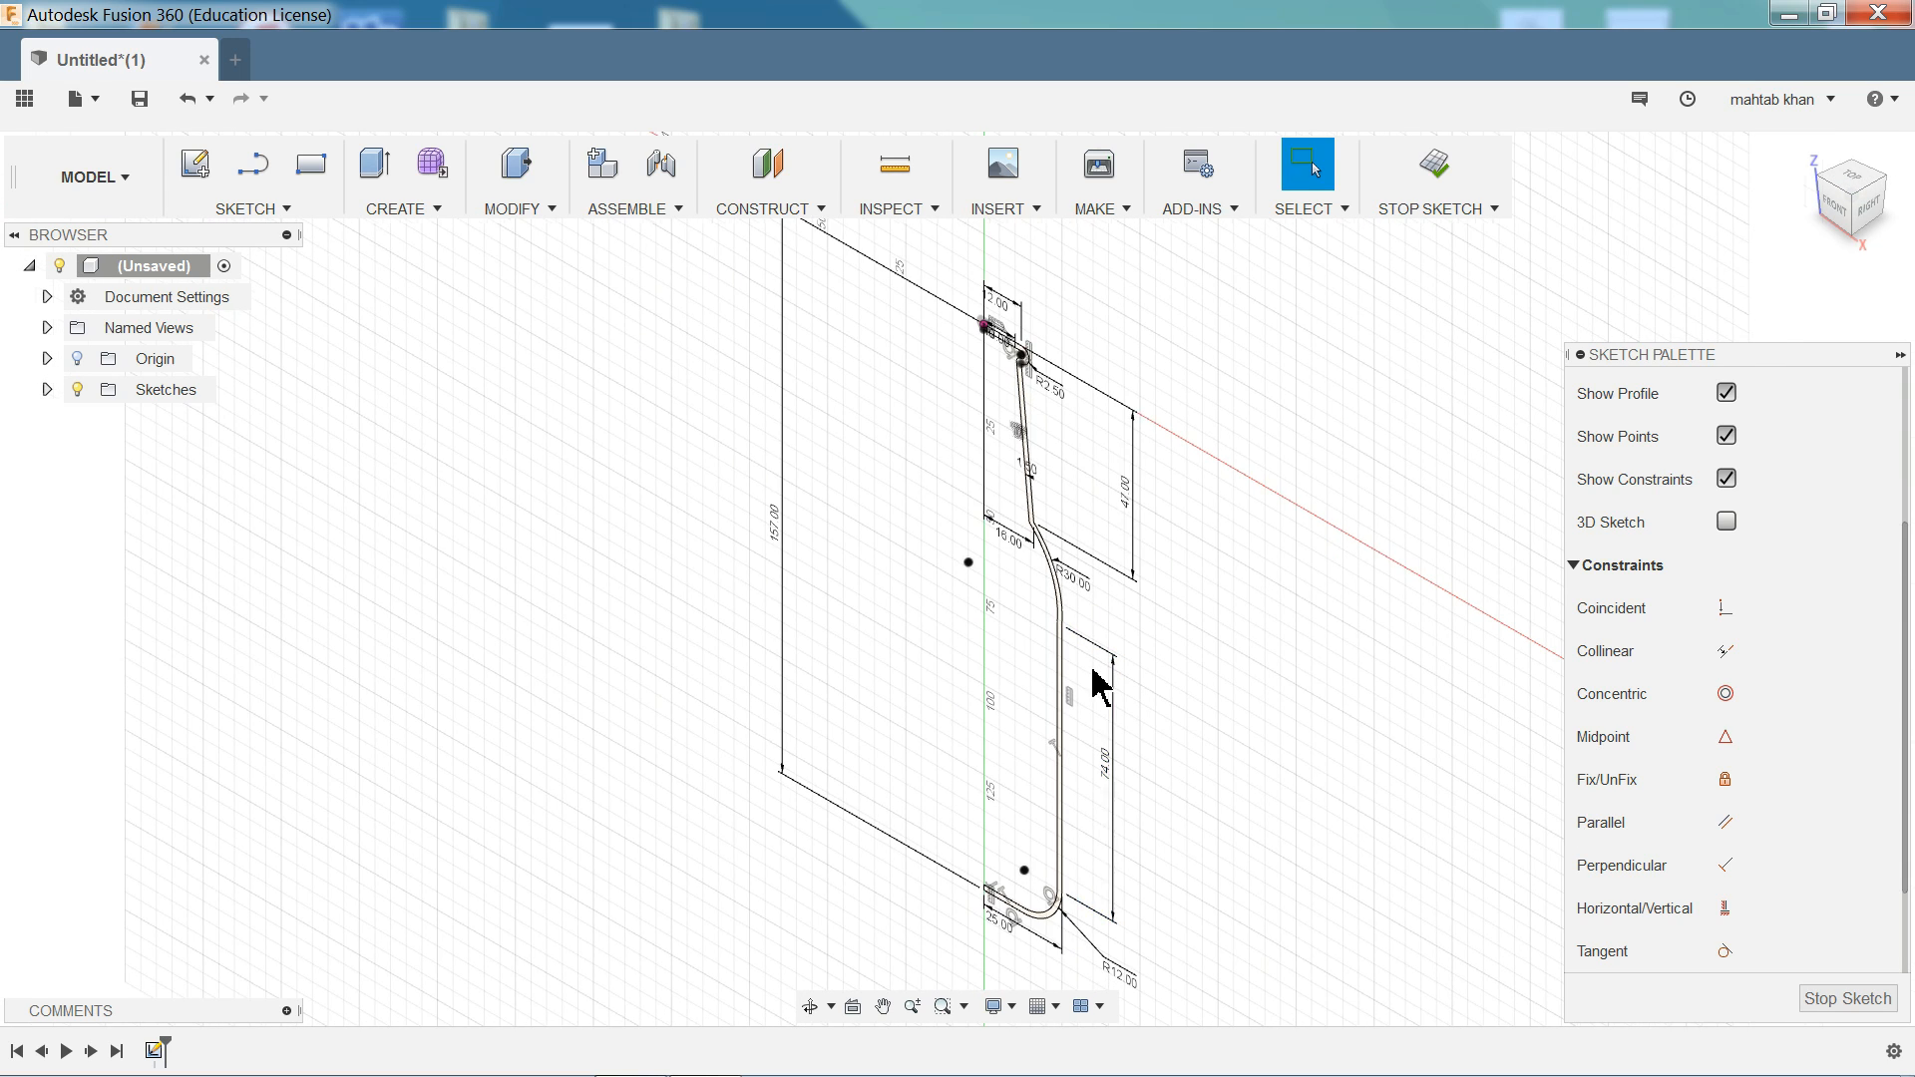
scroll(1100, 686, up, 1)
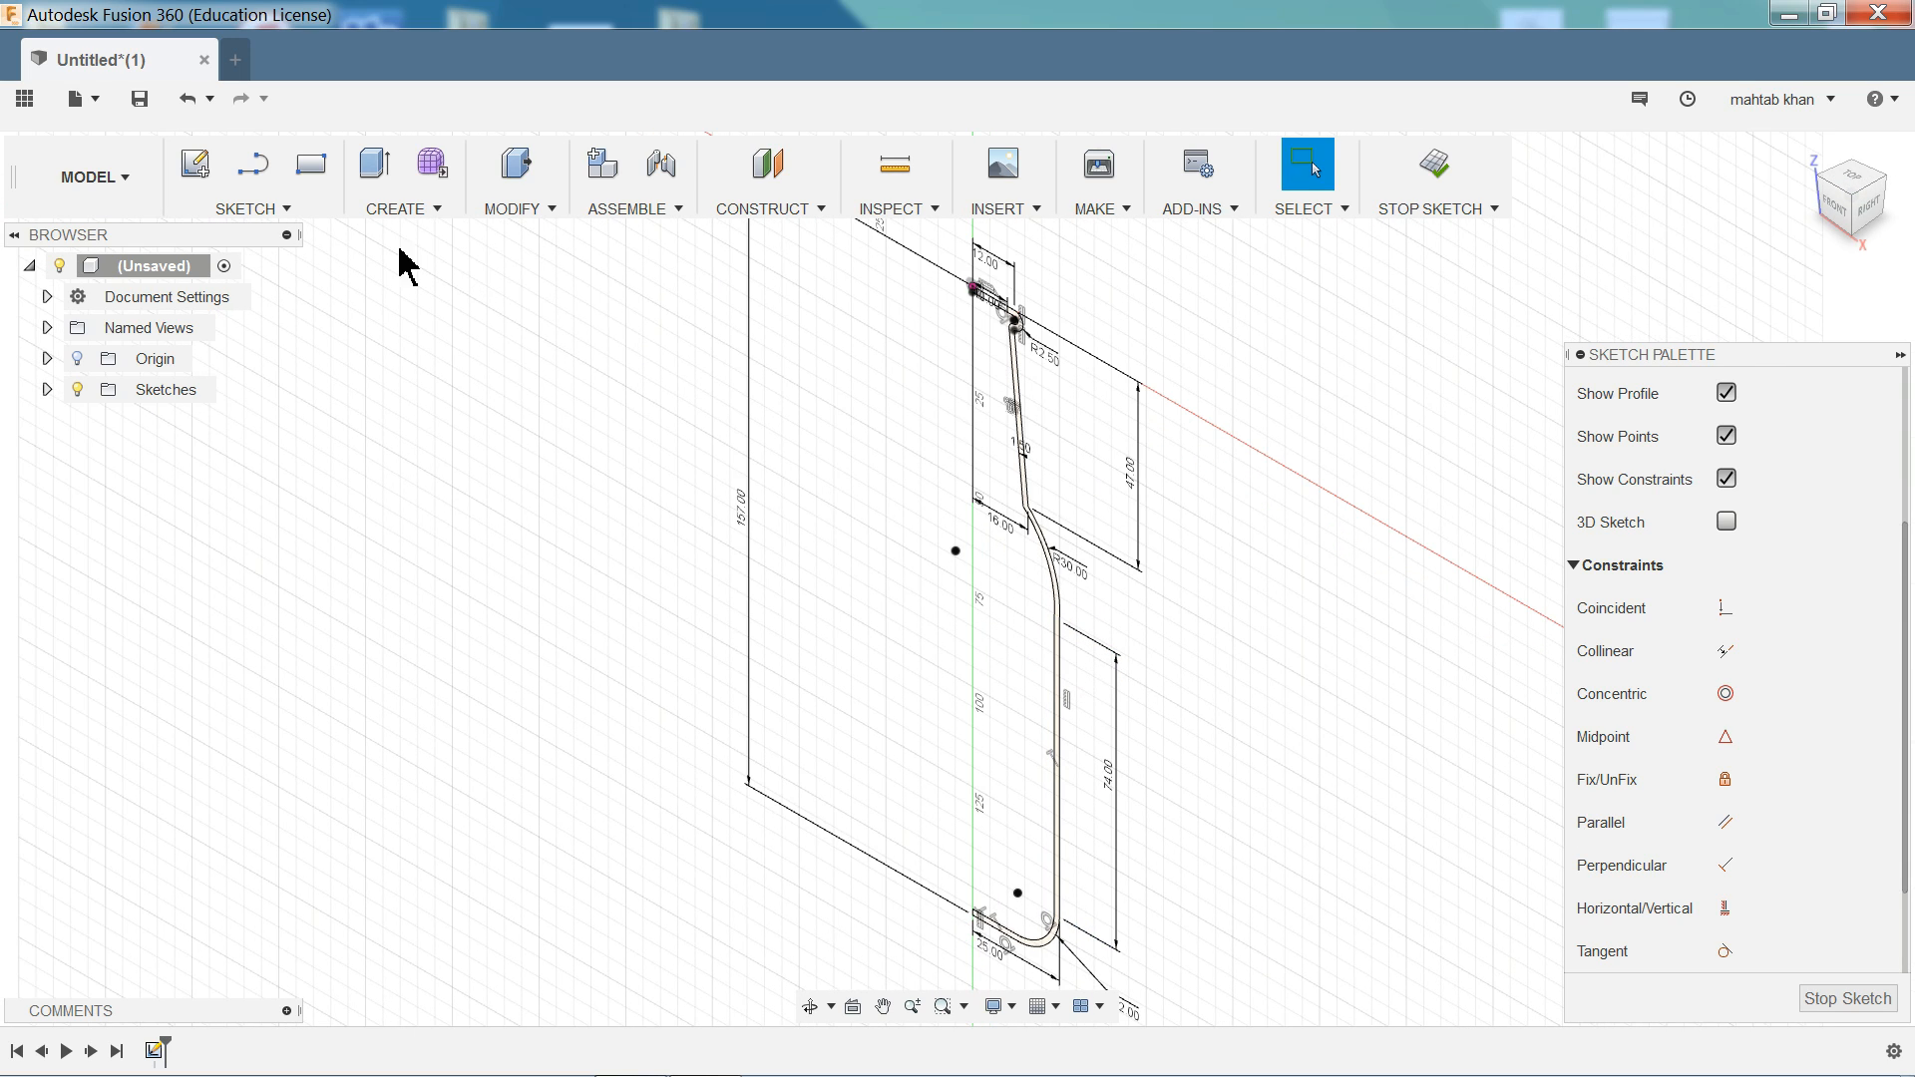
click(403, 209)
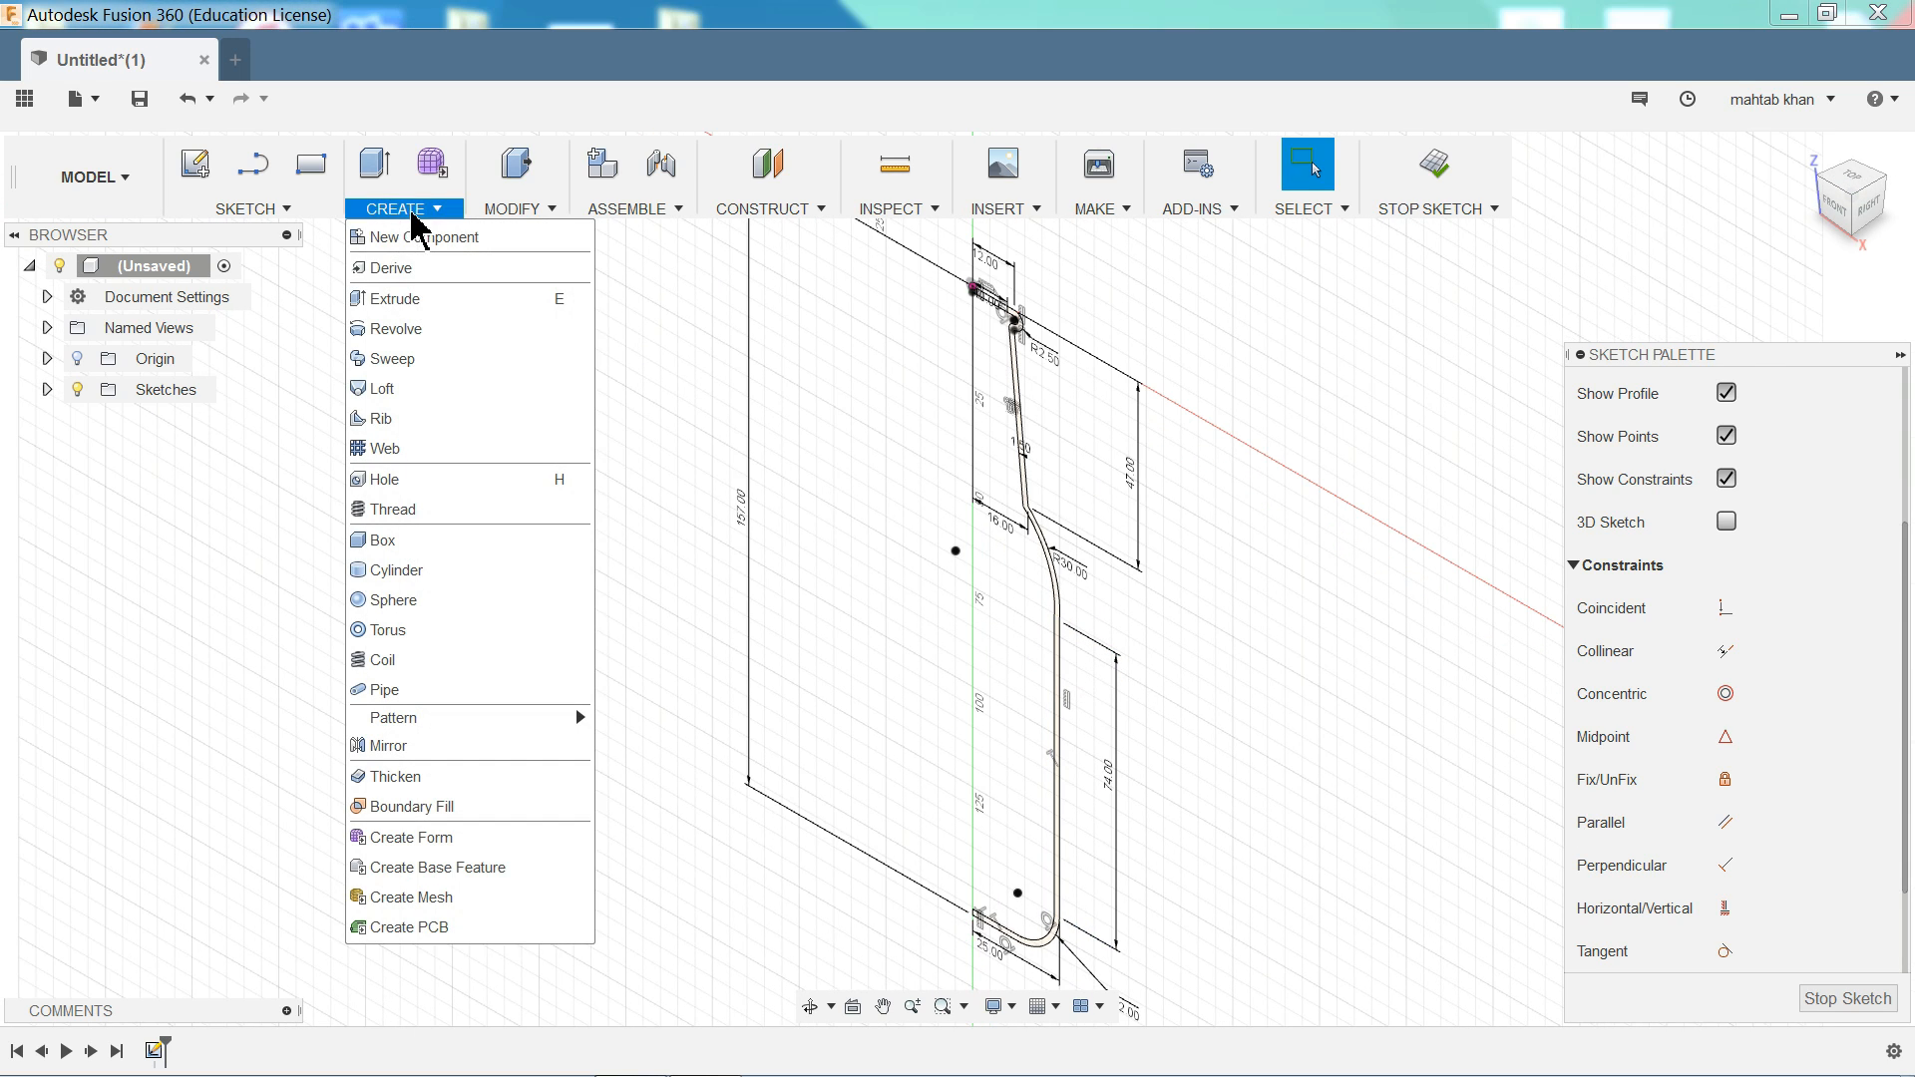
click(387, 336)
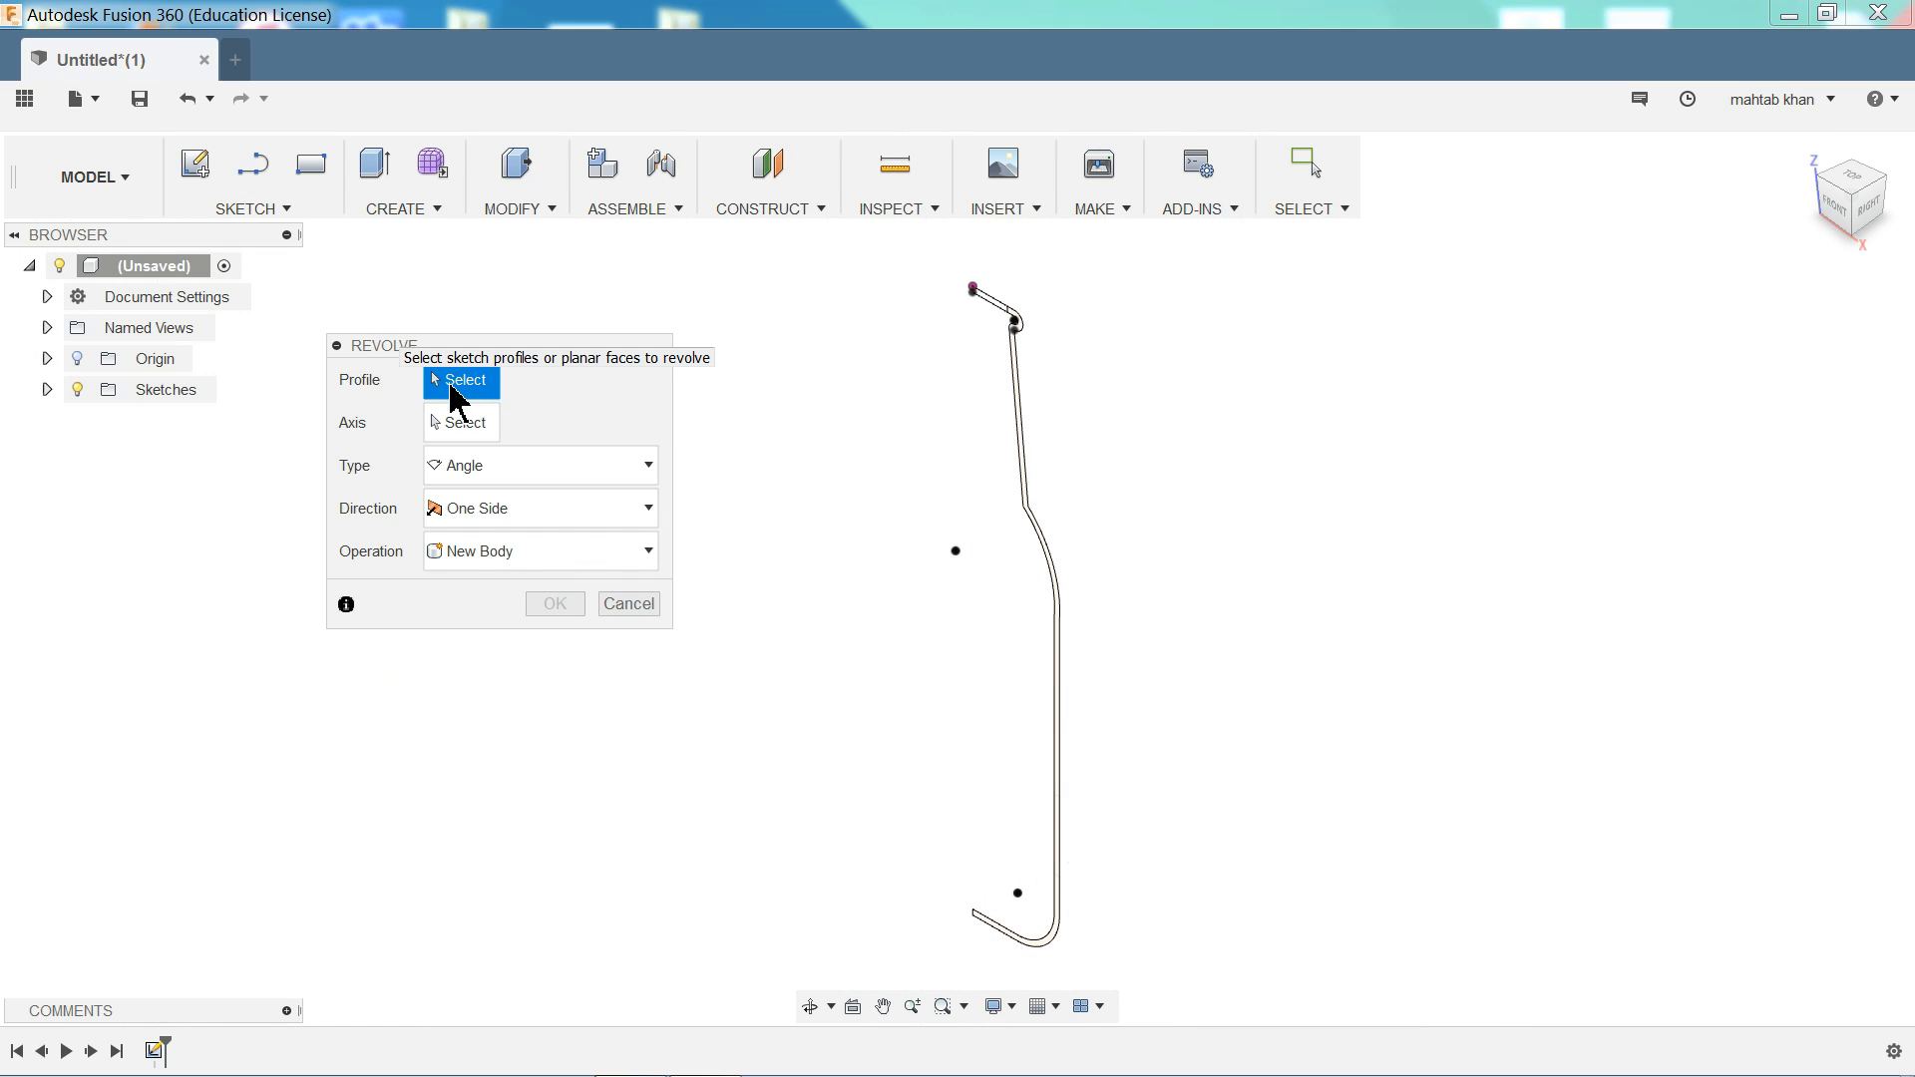
scroll(1035, 543, up, 4)
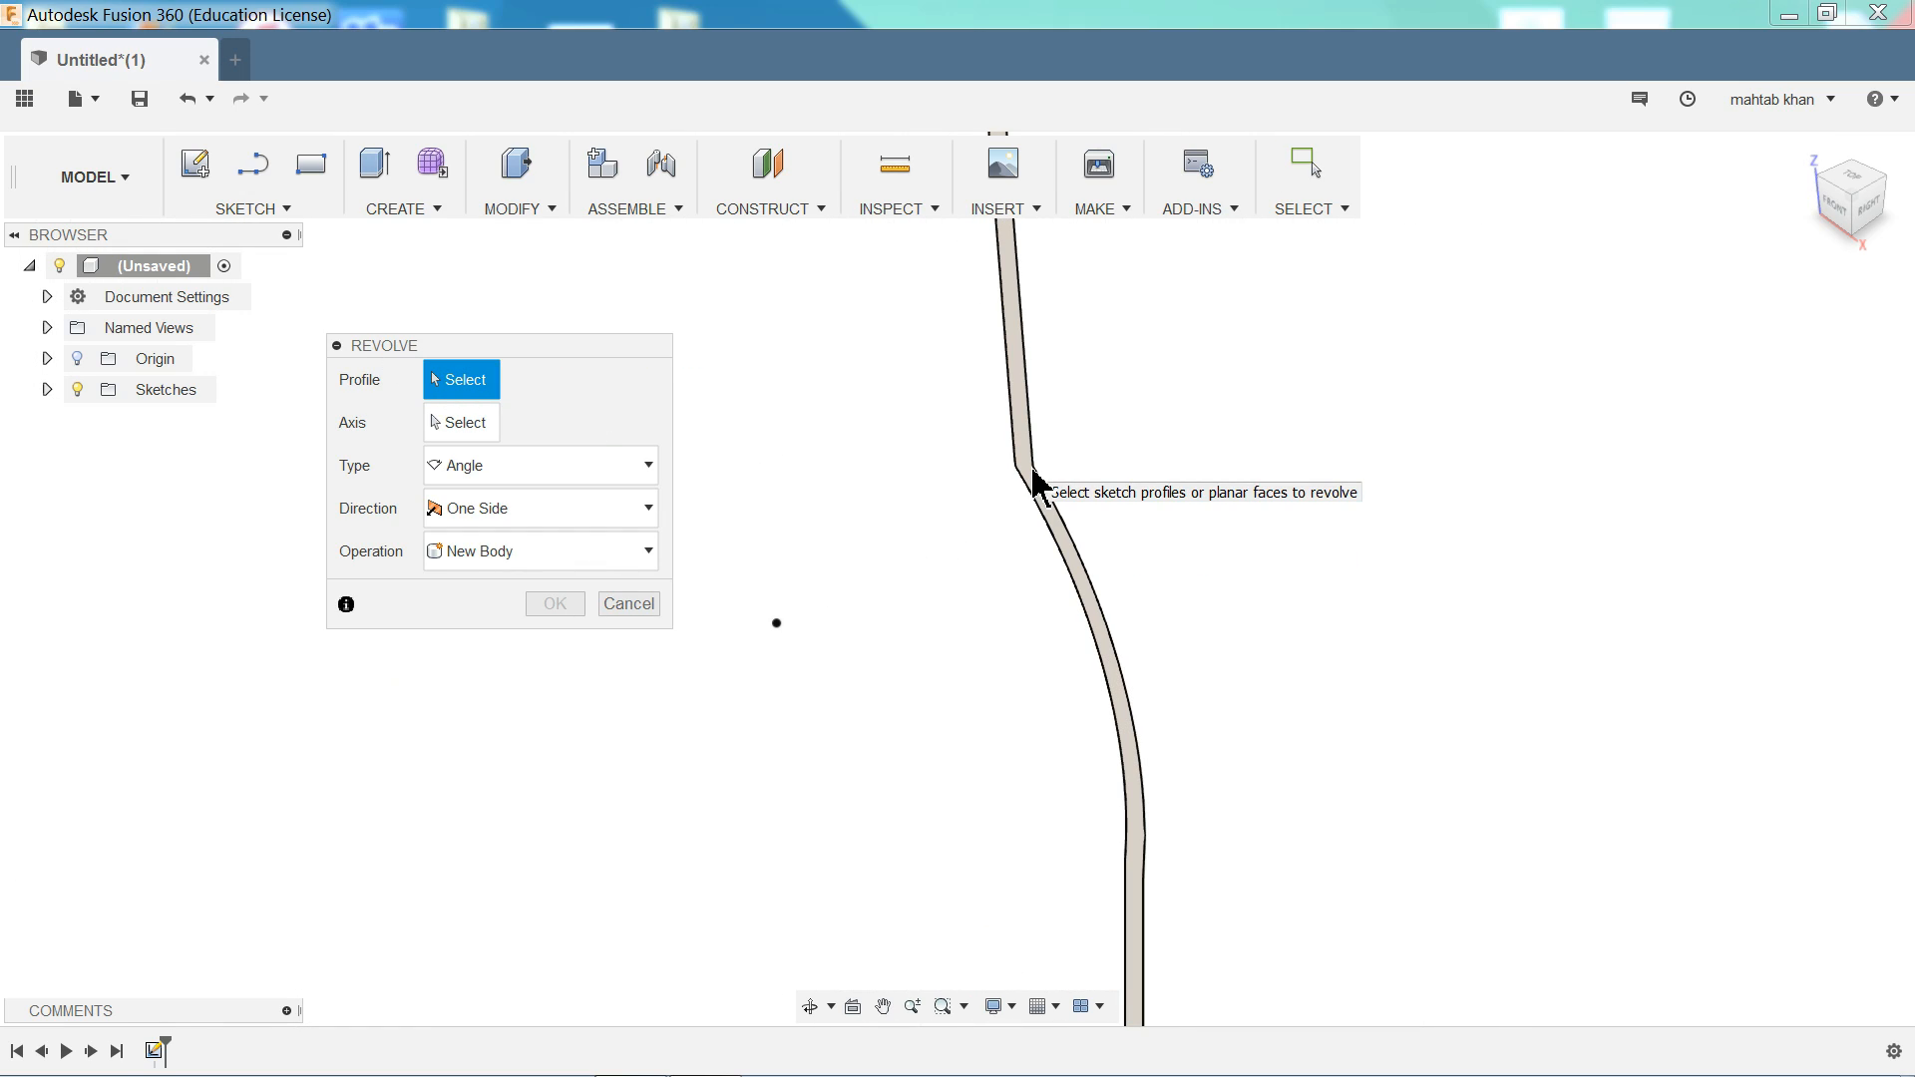
click(1034, 483)
scroll(1027, 544, down, 4)
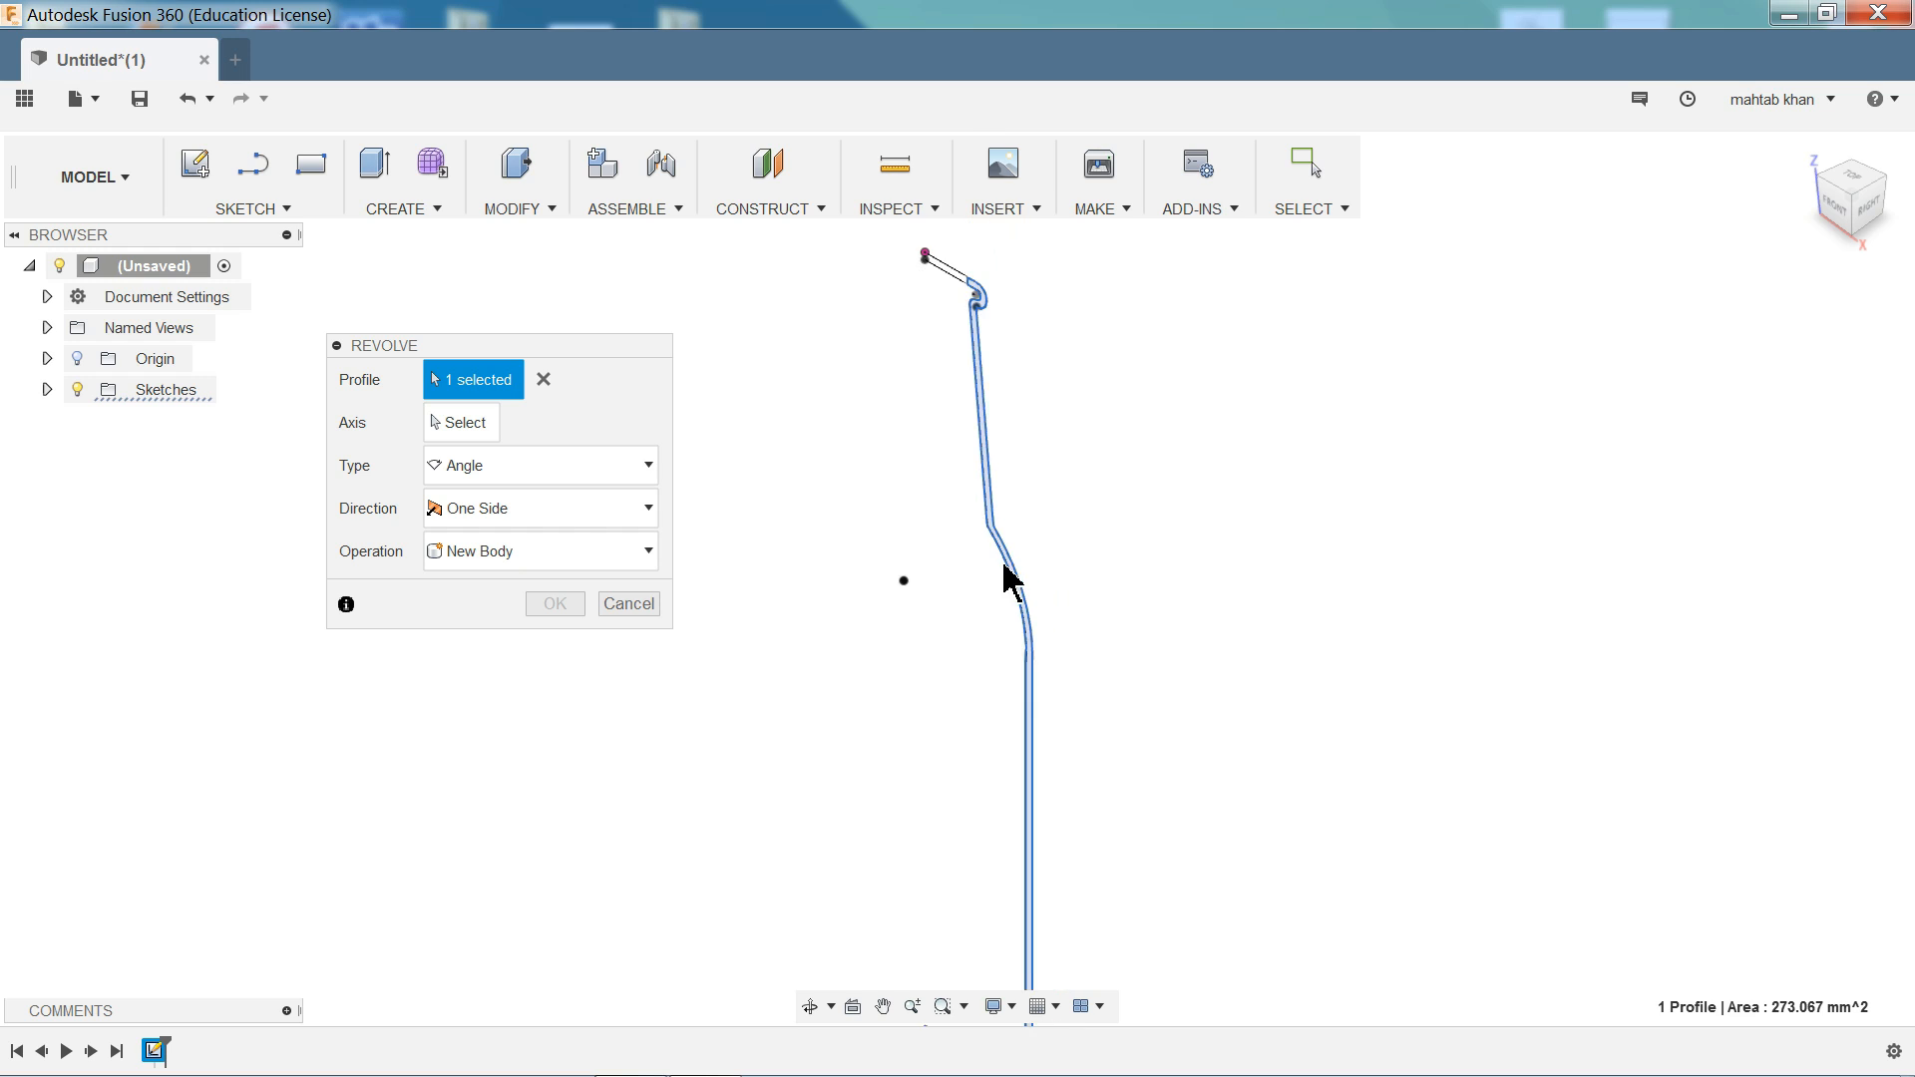
scroll(1005, 562, down, 2)
scroll(987, 424, up, 5)
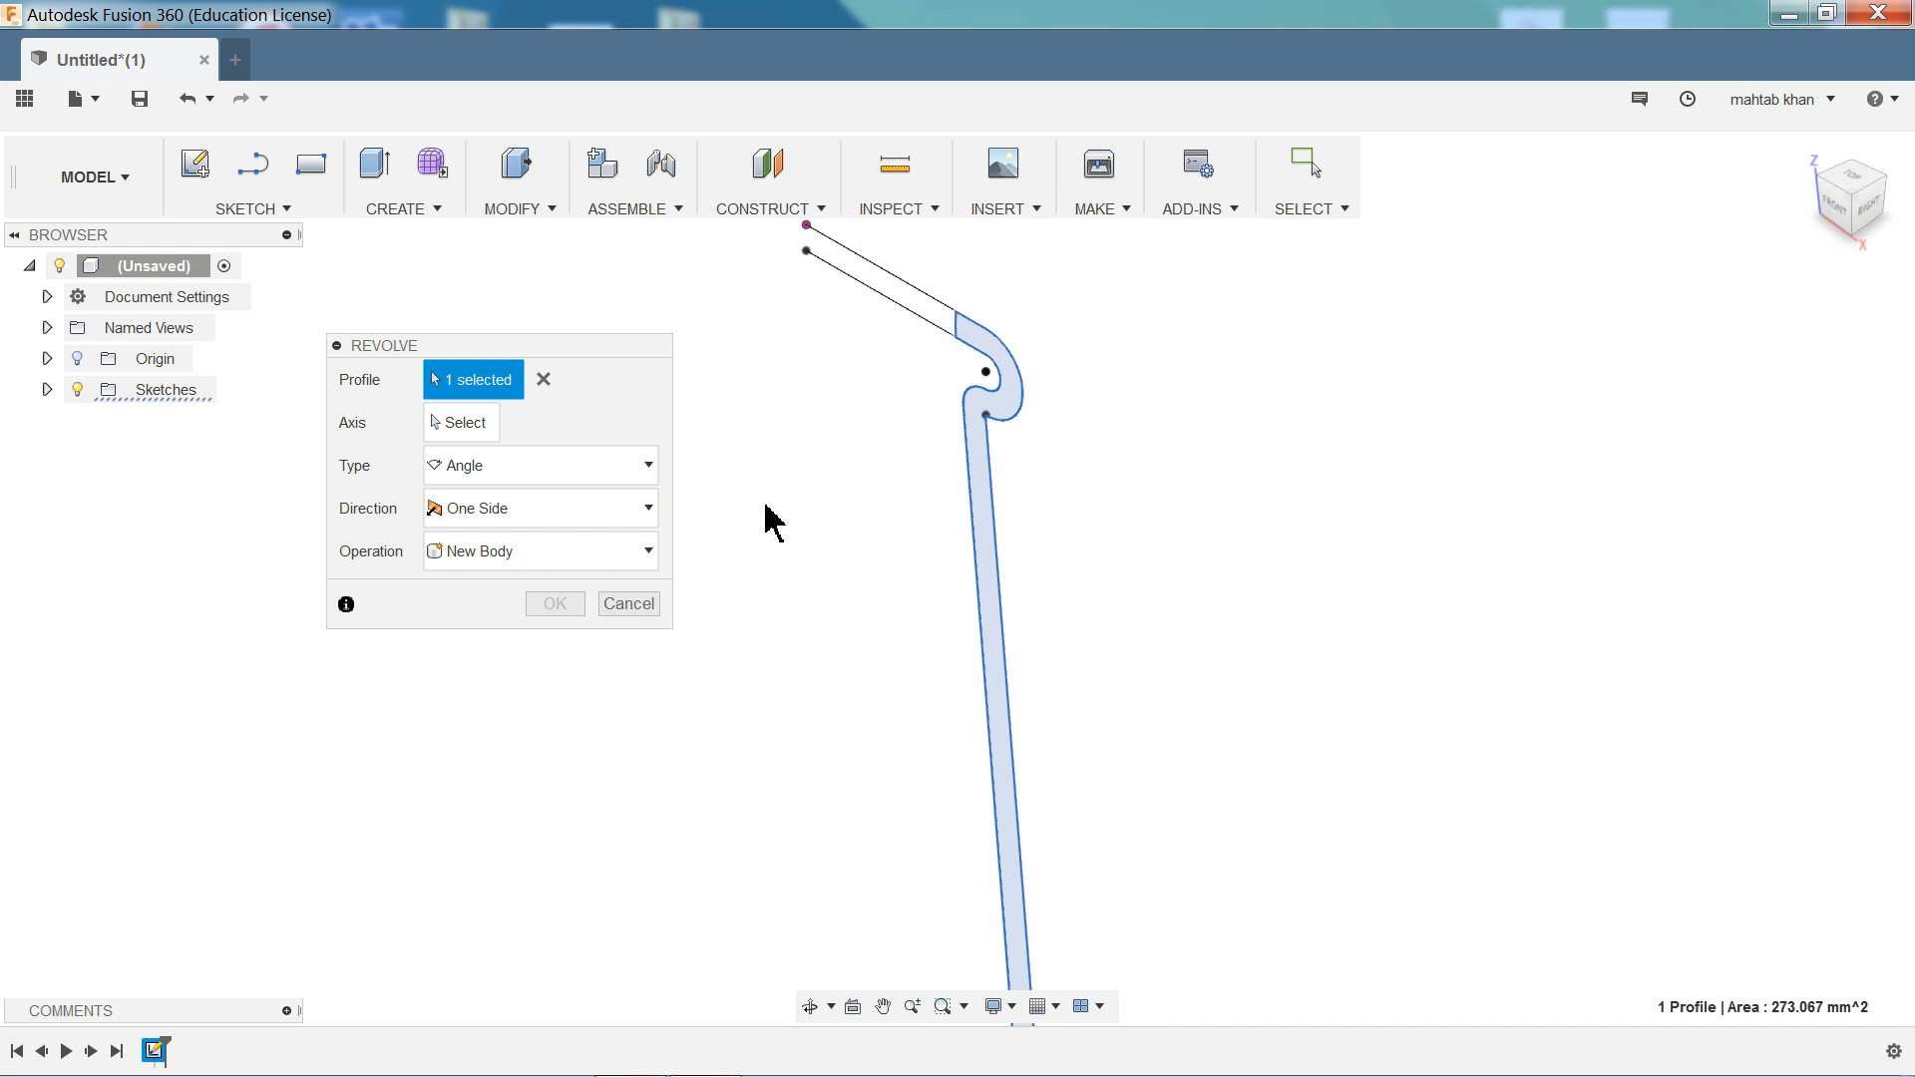
- Set the vertical Z axis through the origin as the axis of revolution for the bottle profile
click(463, 429)
scroll(812, 428, down, 3)
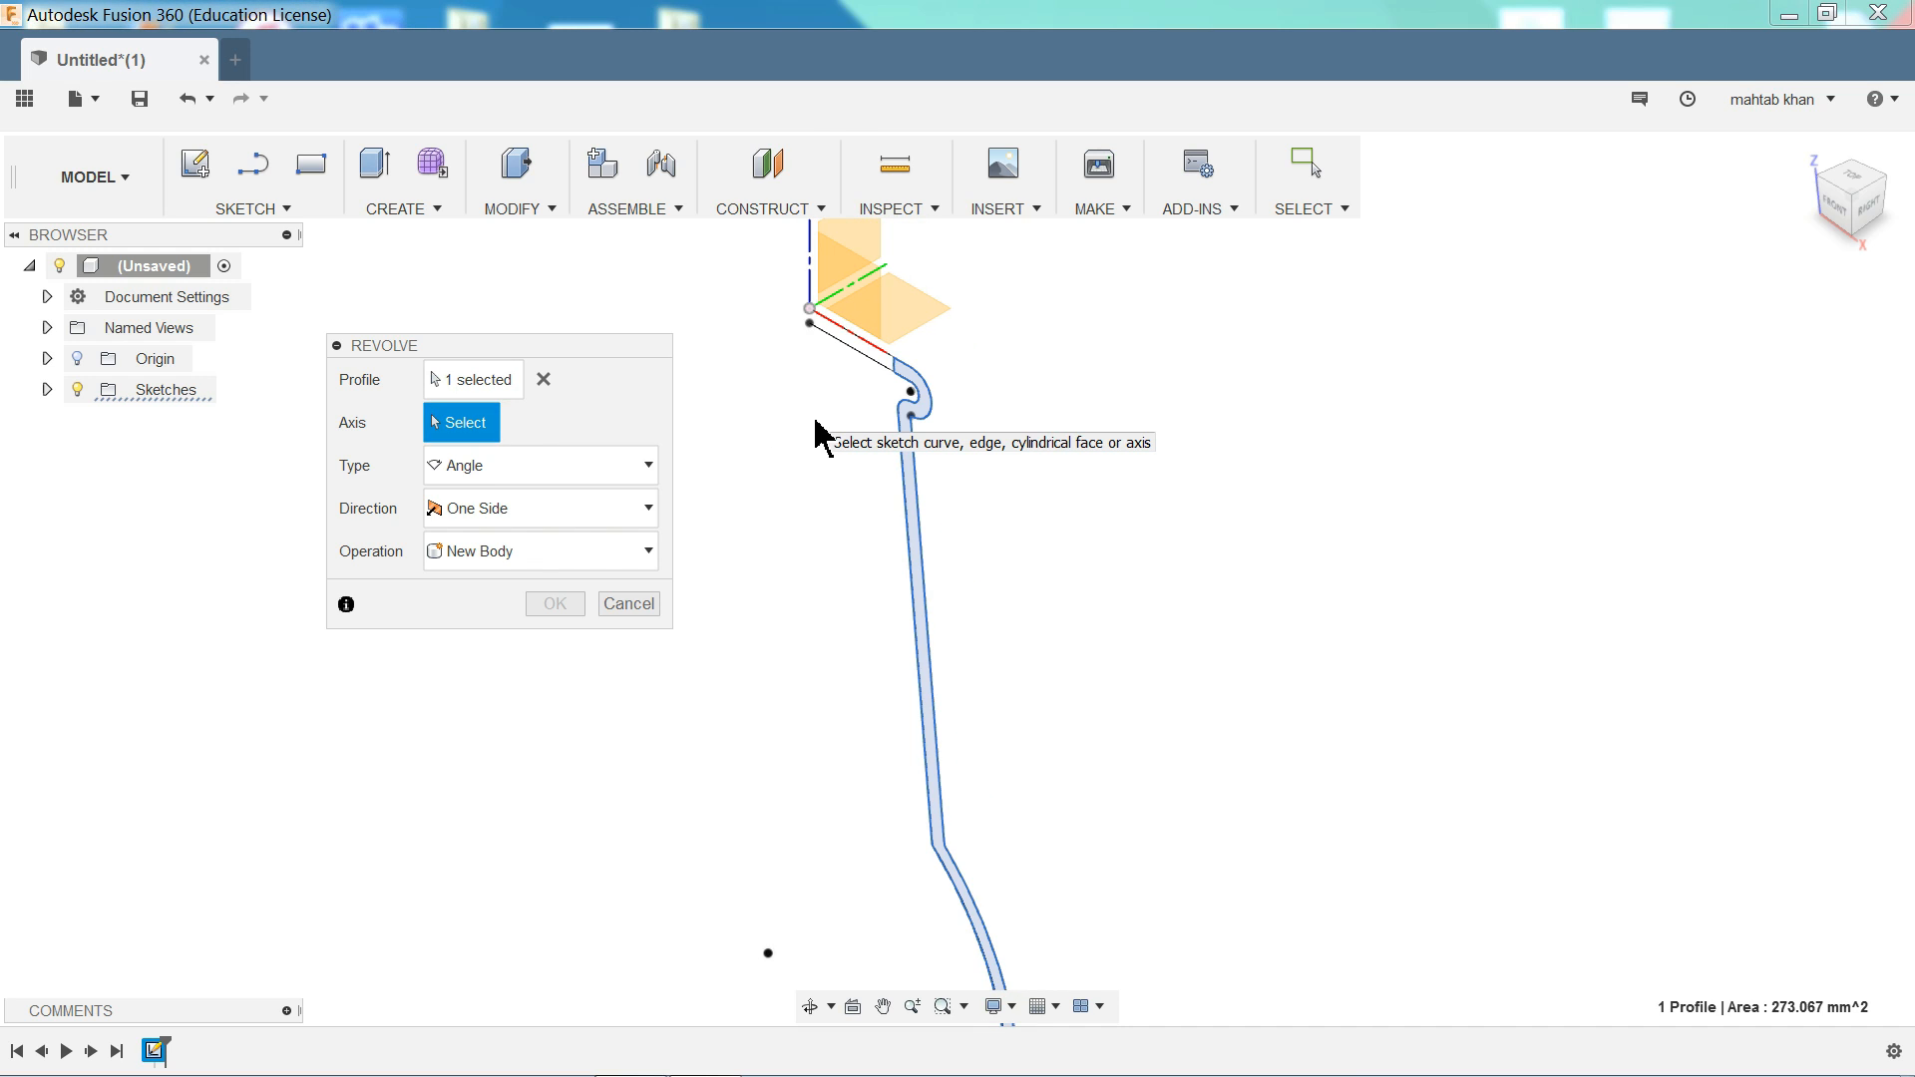
scroll(823, 344, up, 2)
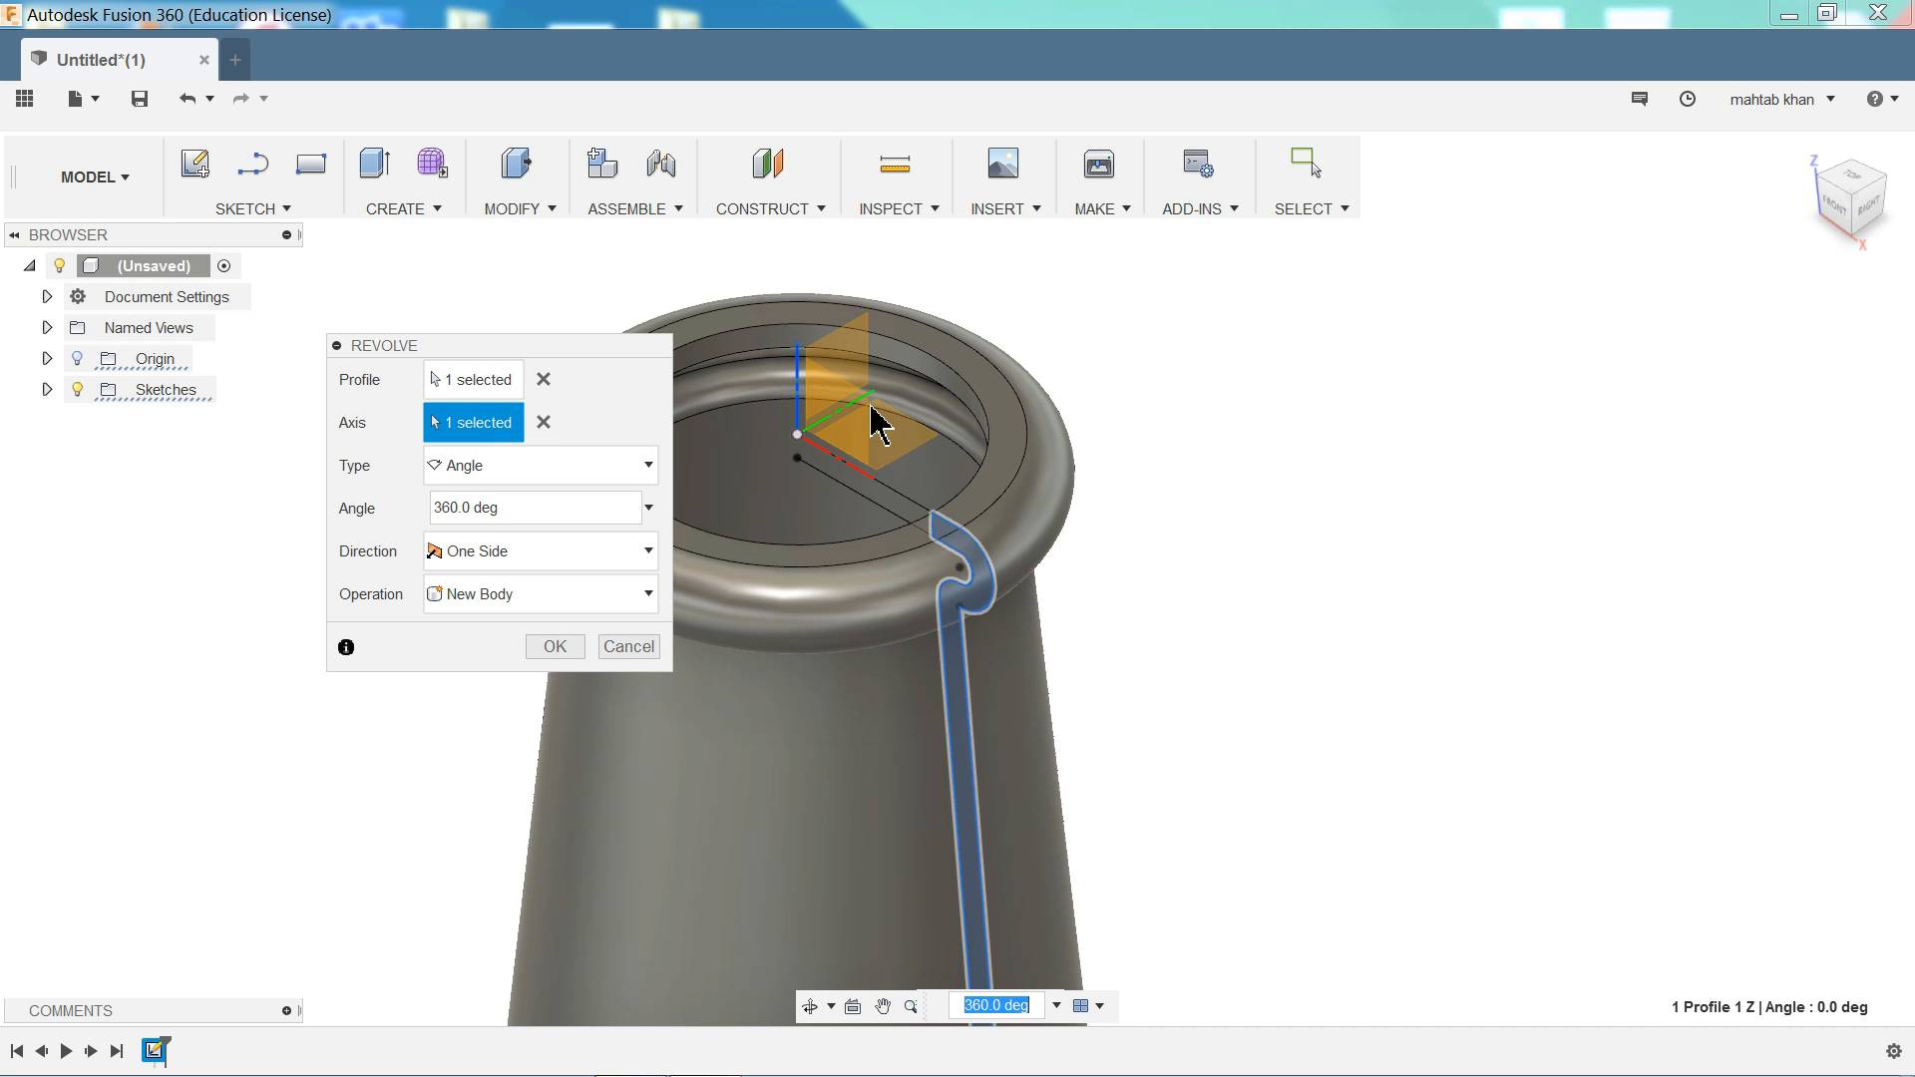
scroll(996, 500, down, 8)
scroll(1003, 623, up, 8)
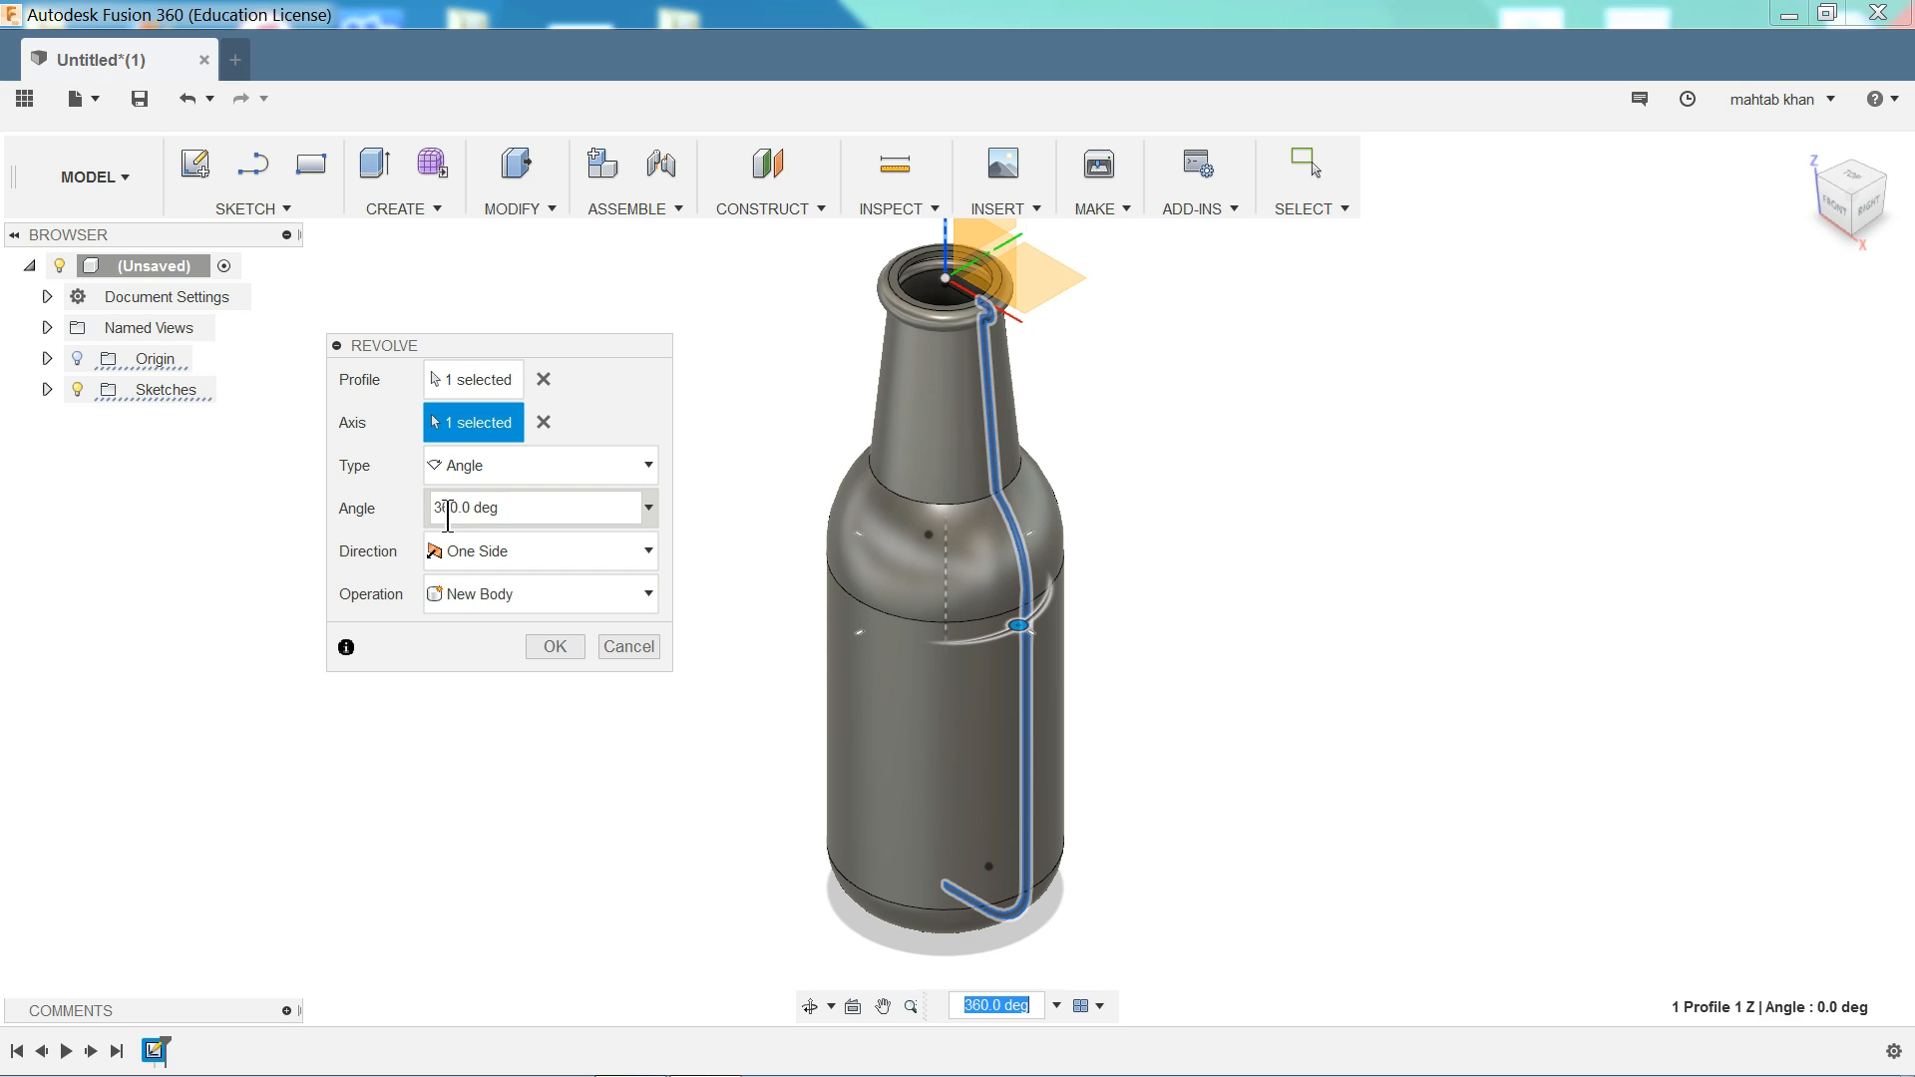
- Set the revolve direction to Symmetric, keep the angle at 360 degrees, and create the bottle as a new body
click(504, 558)
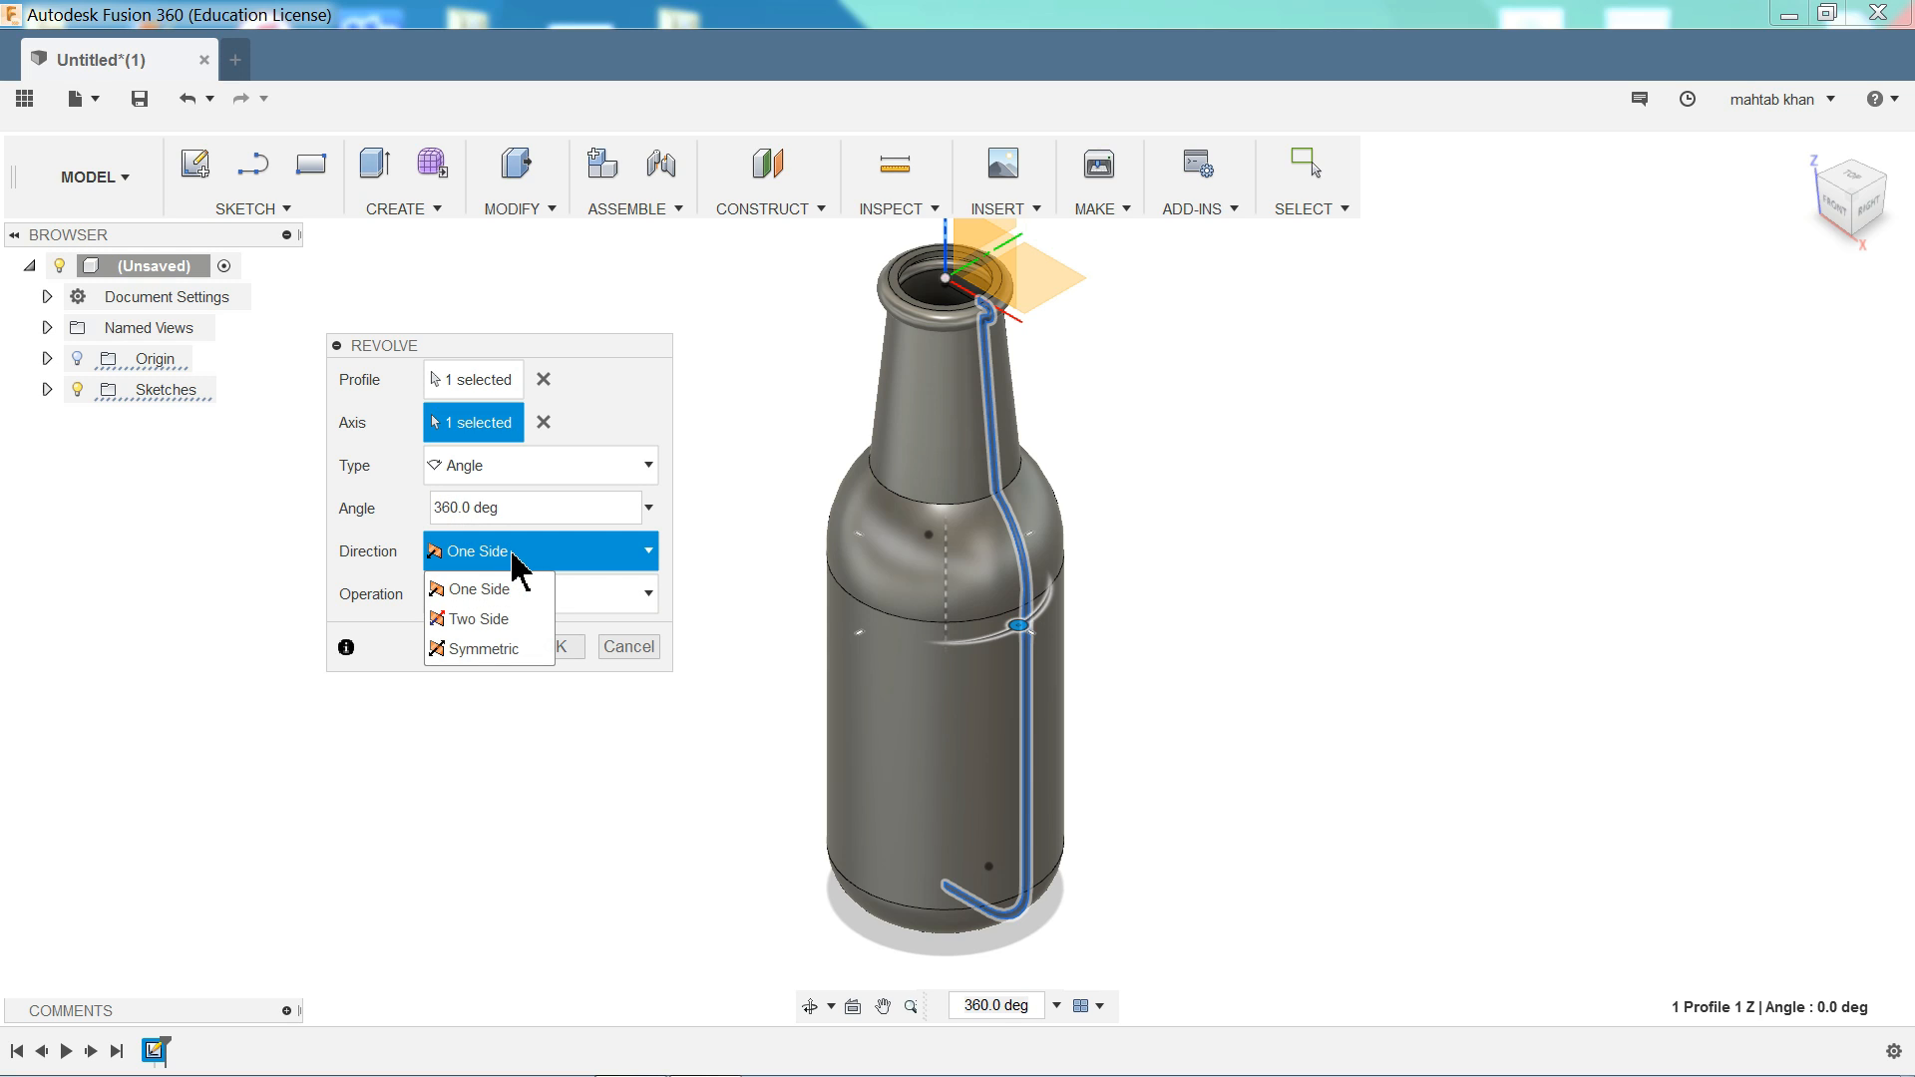
click(462, 664)
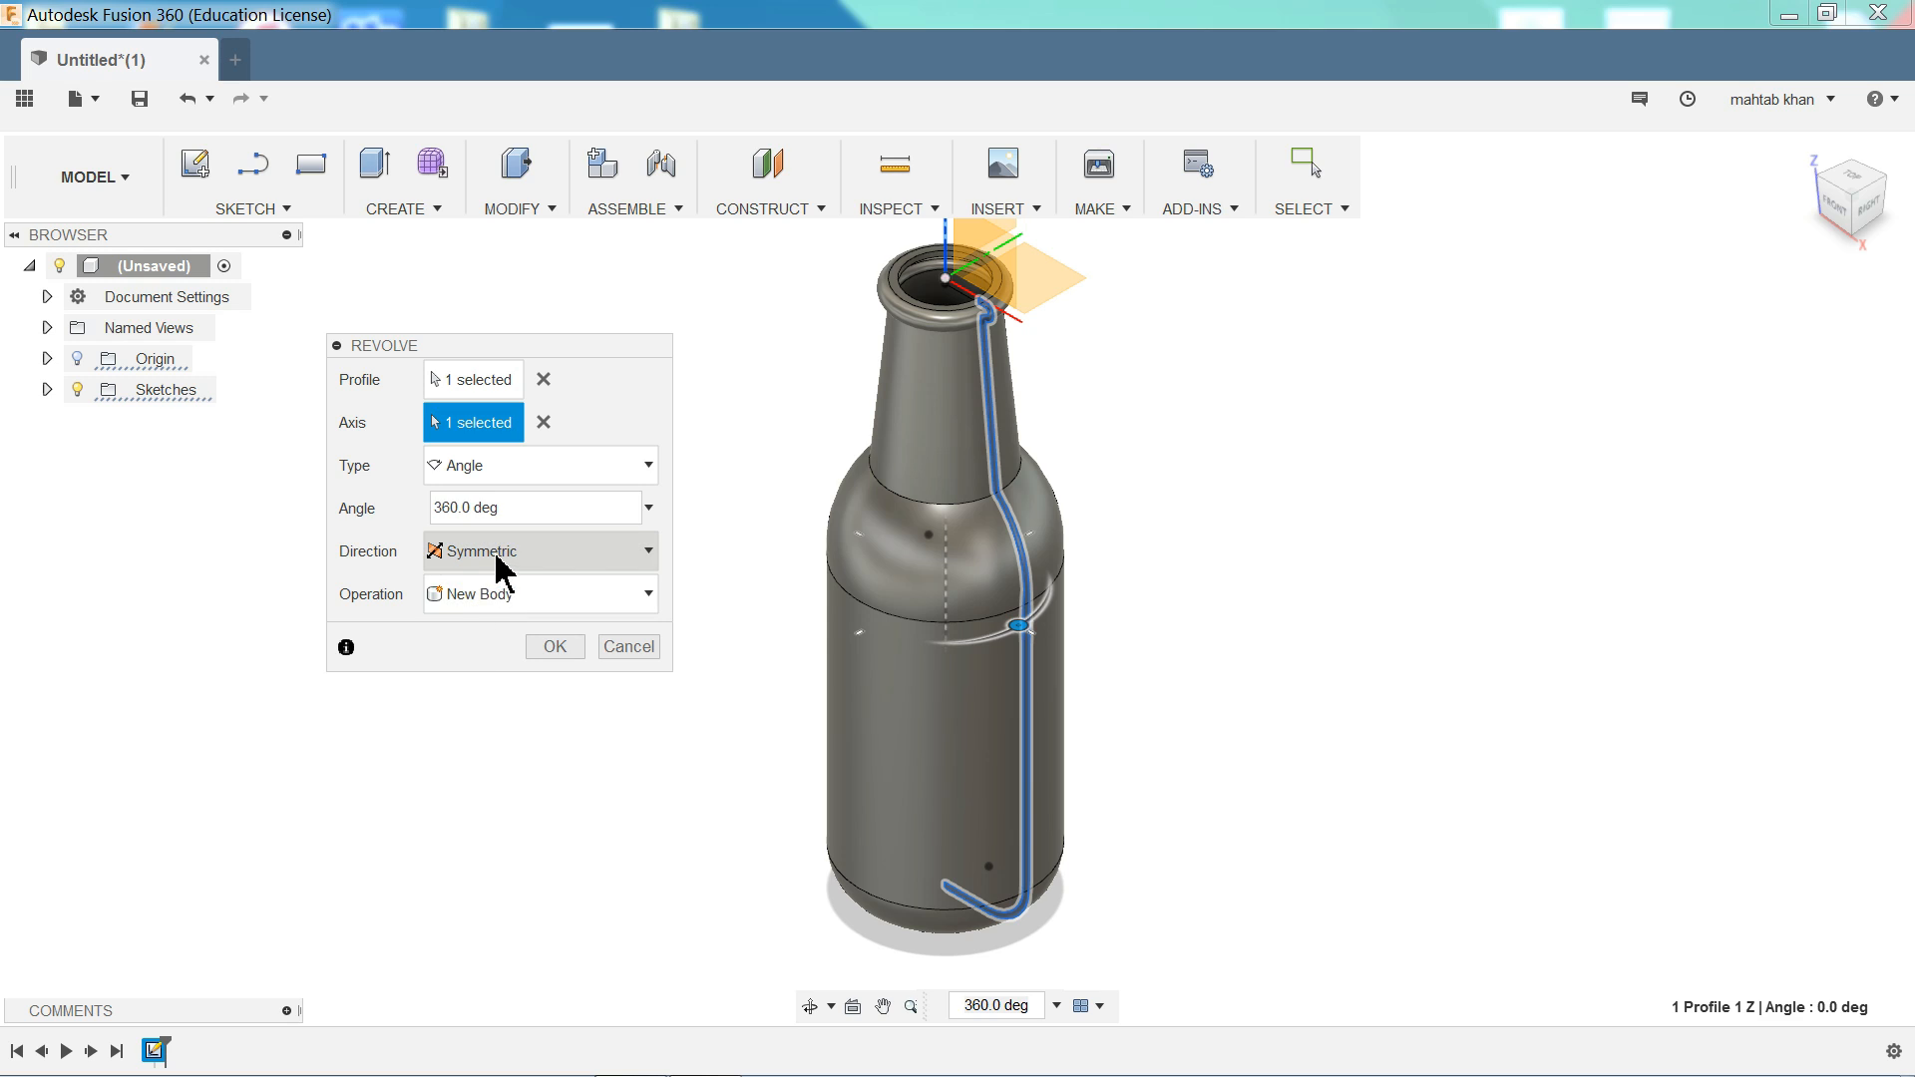
click(439, 516)
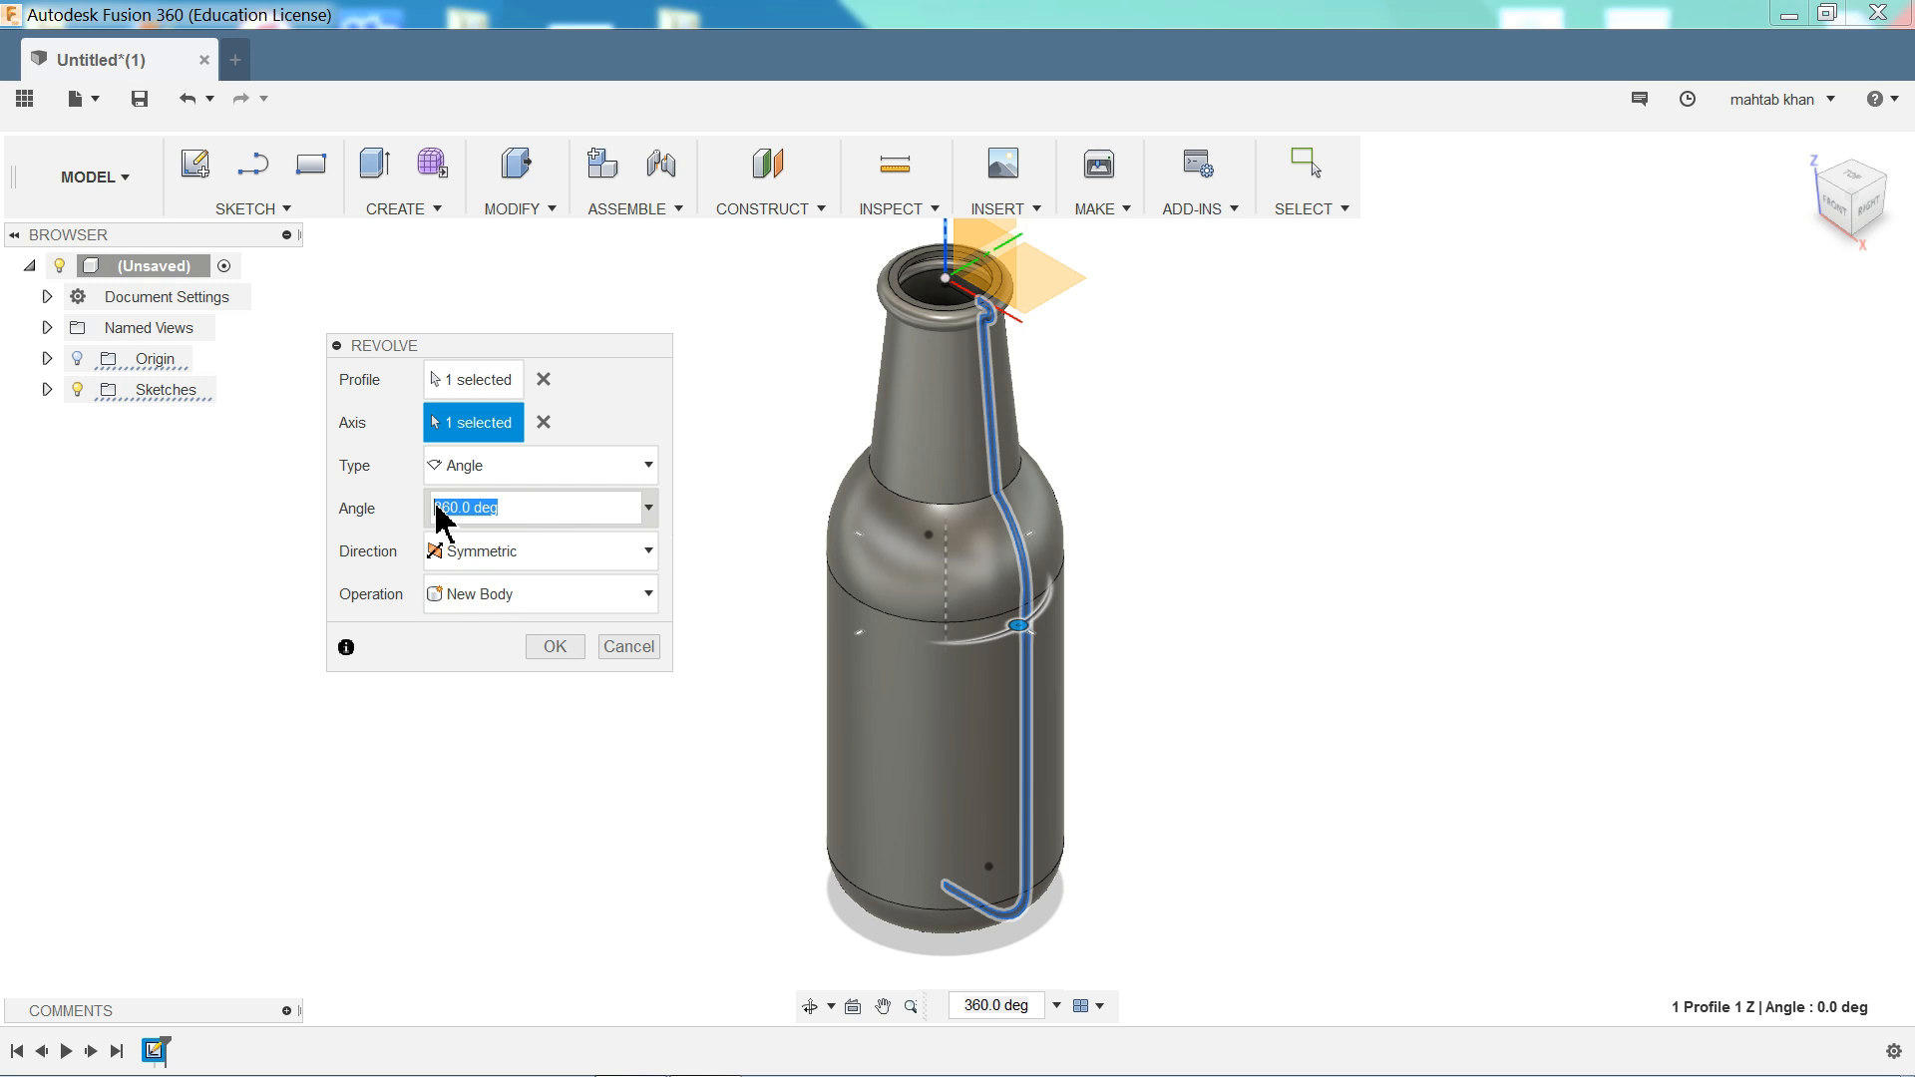
click(649, 509)
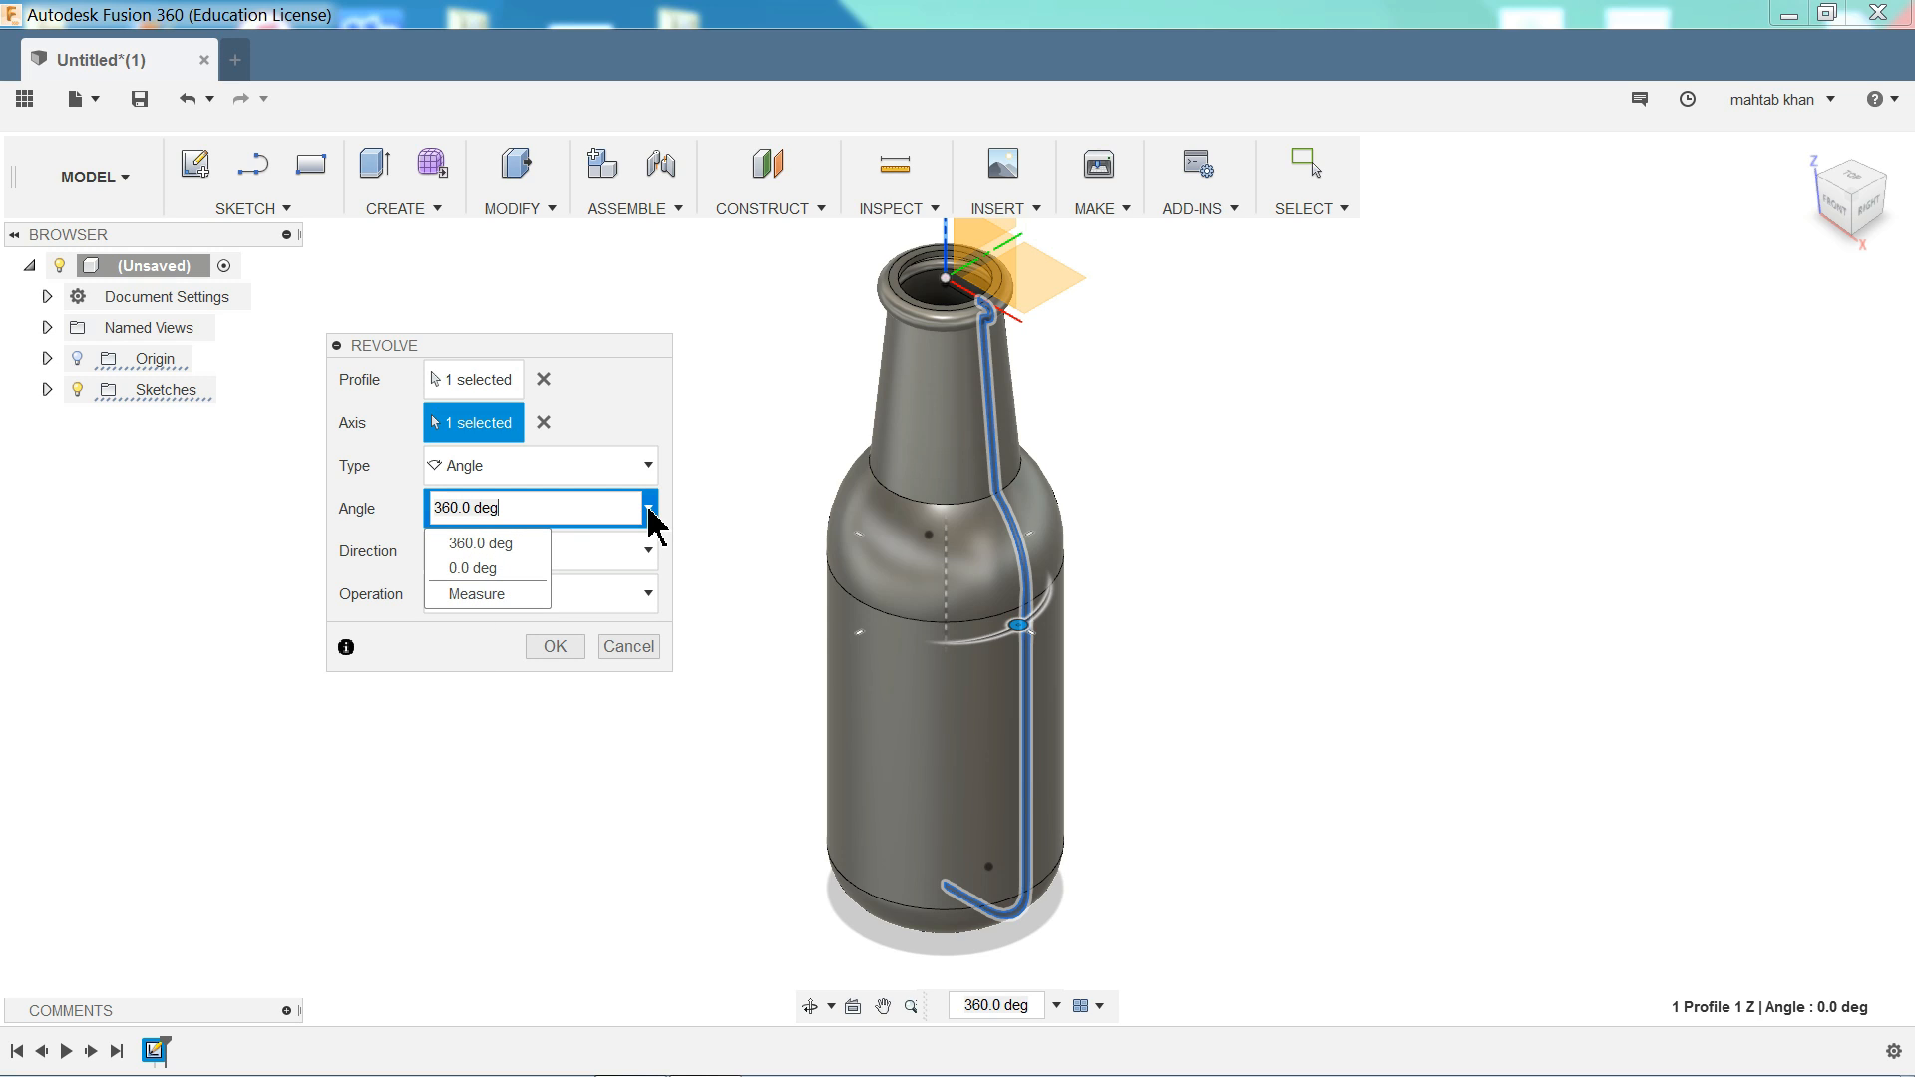
click(517, 512)
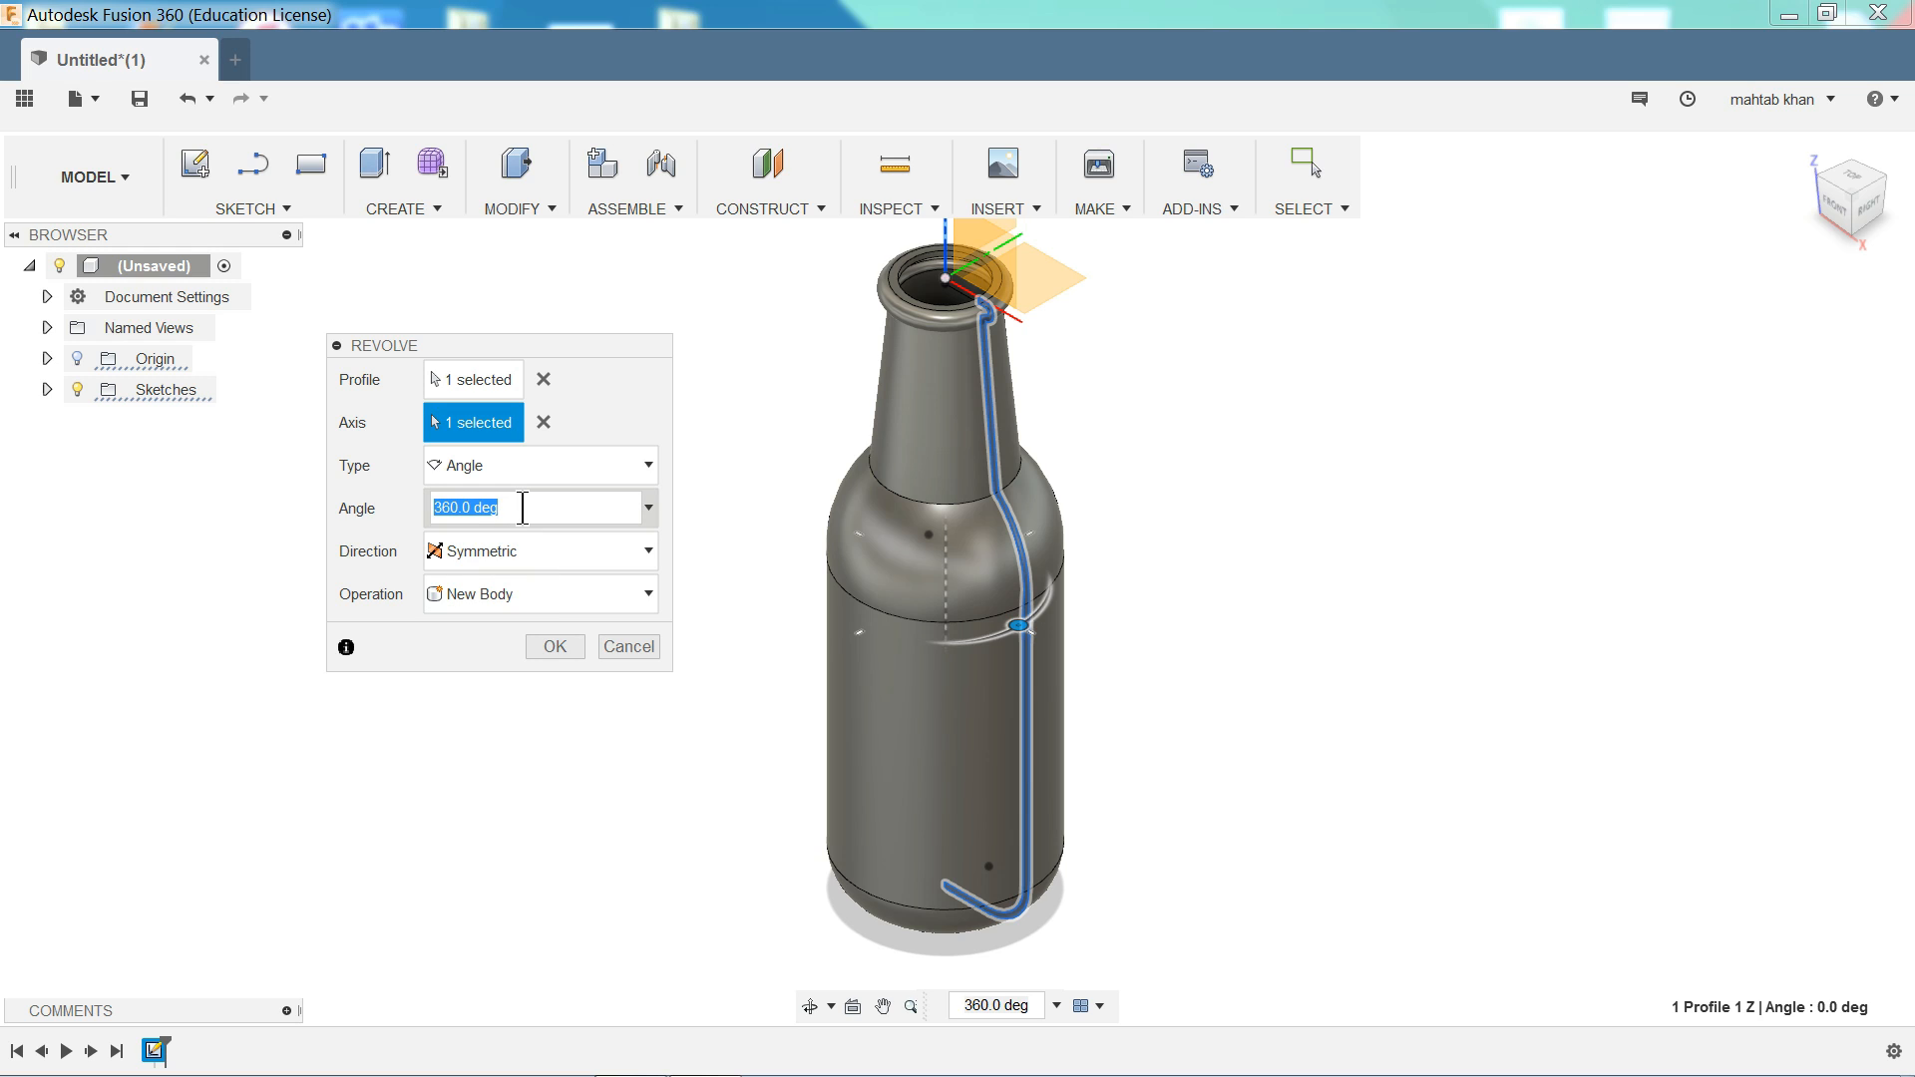
click(555, 648)
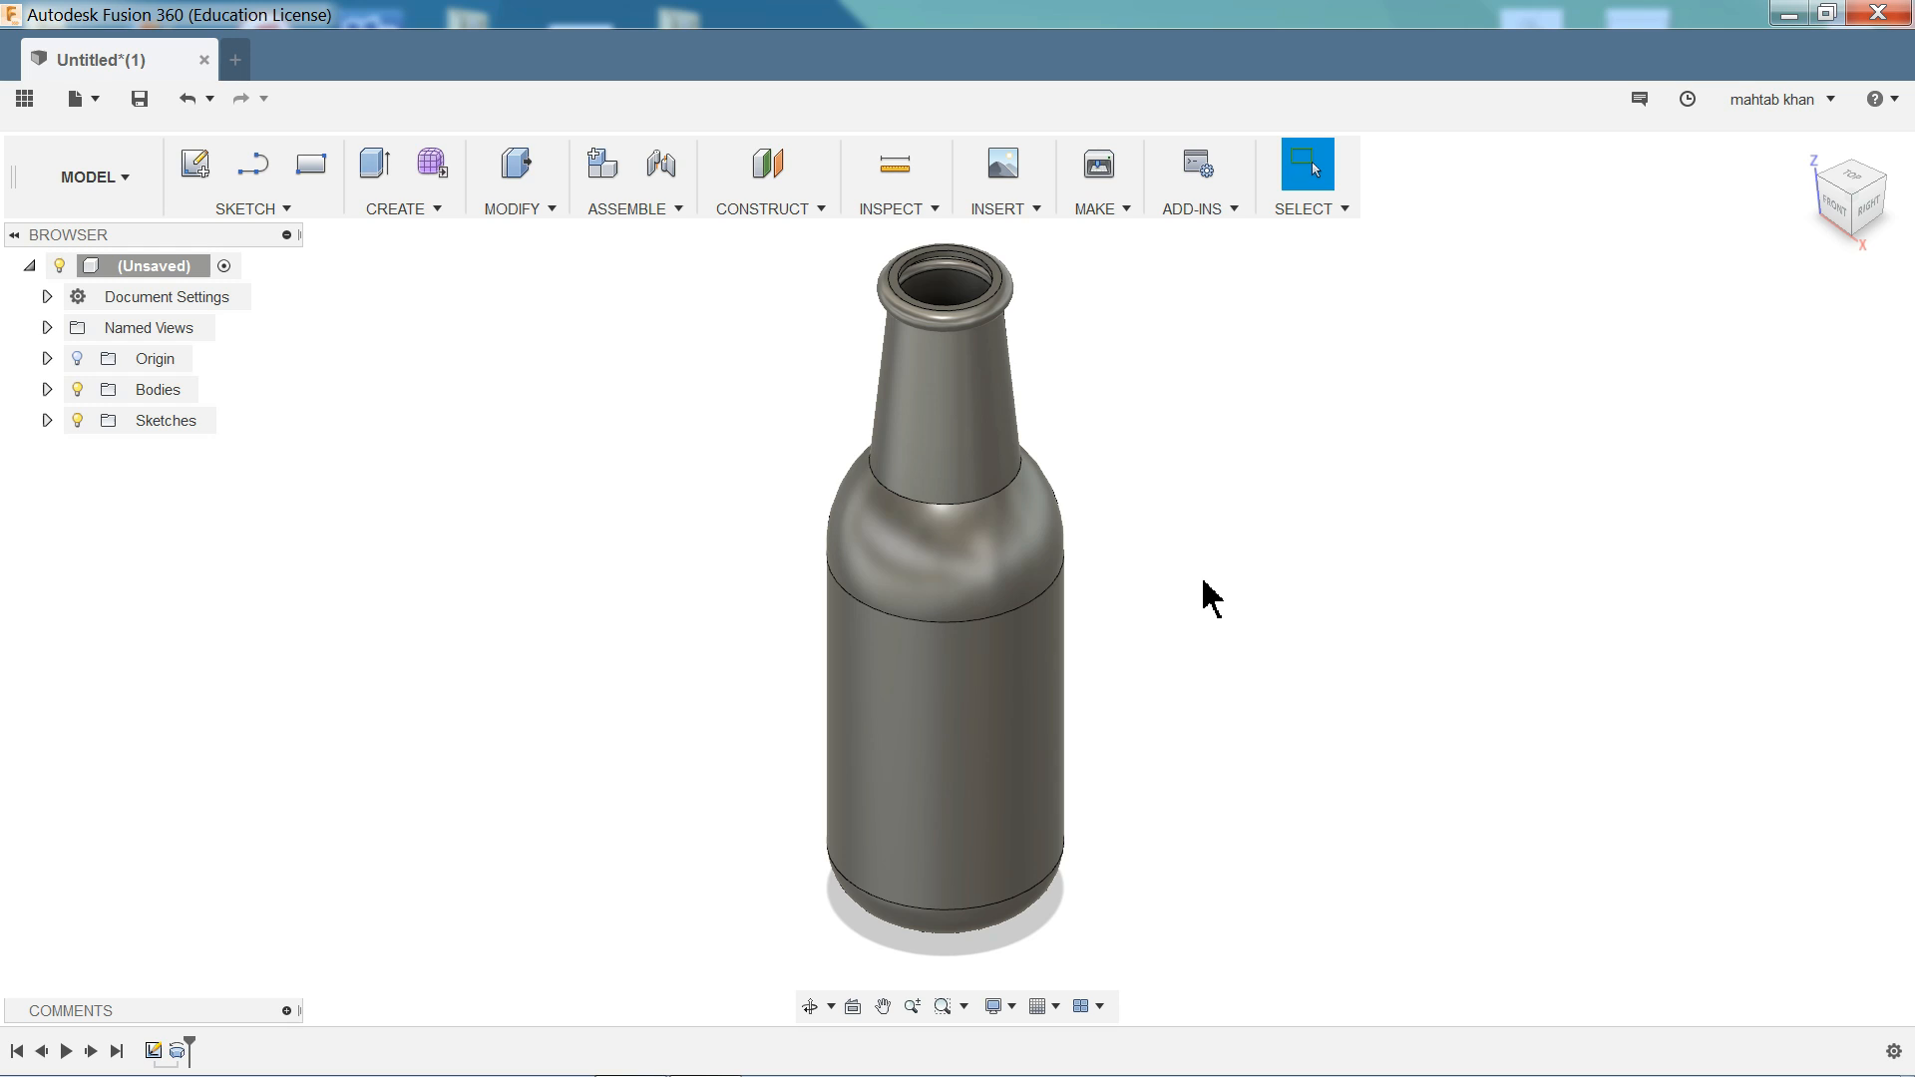
mouse_move(1163, 599)
shift+middle_down()
mouse_move(1165, 437)
mouse_move(1134, 578)
shift+middle_up()
key(Escape)
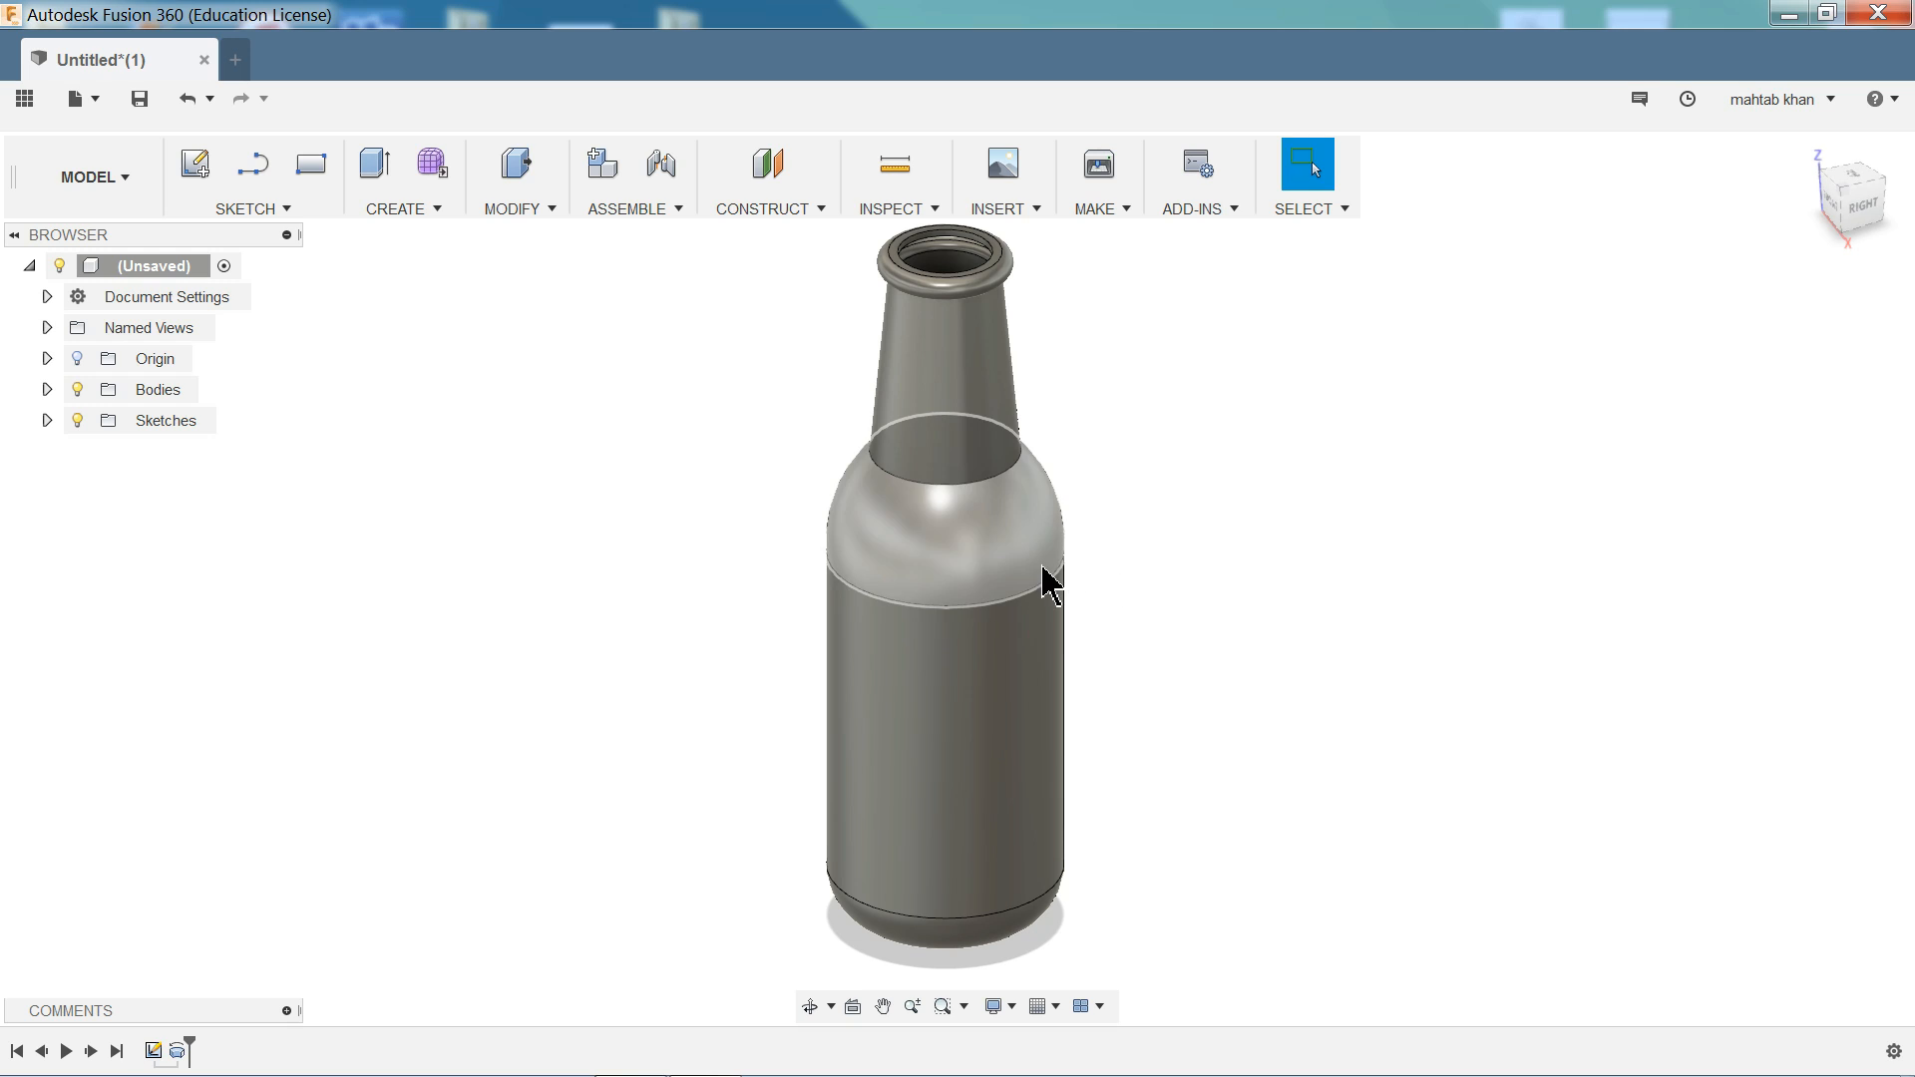
click(436, 211)
click(436, 211)
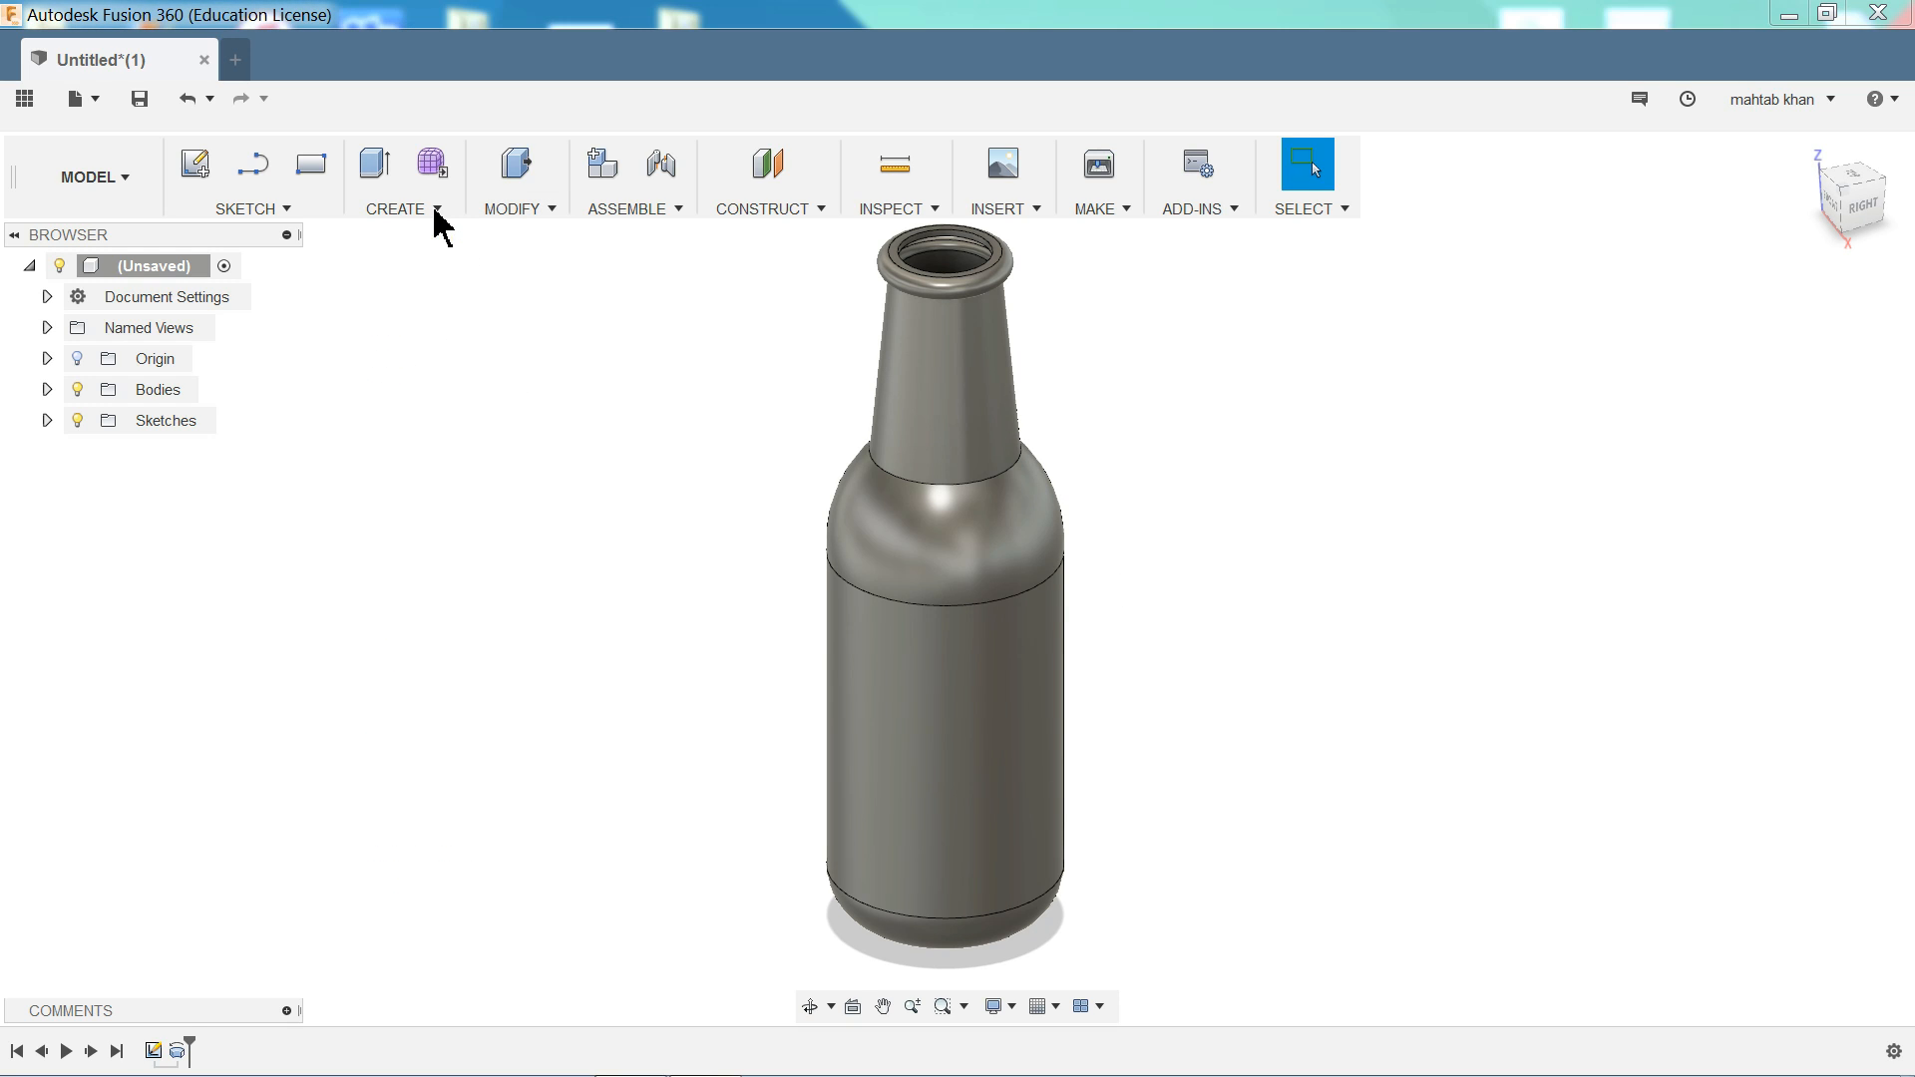
- Open the appearance settings for the bottle body and move the dialog clear of the model
right_click(953, 658)
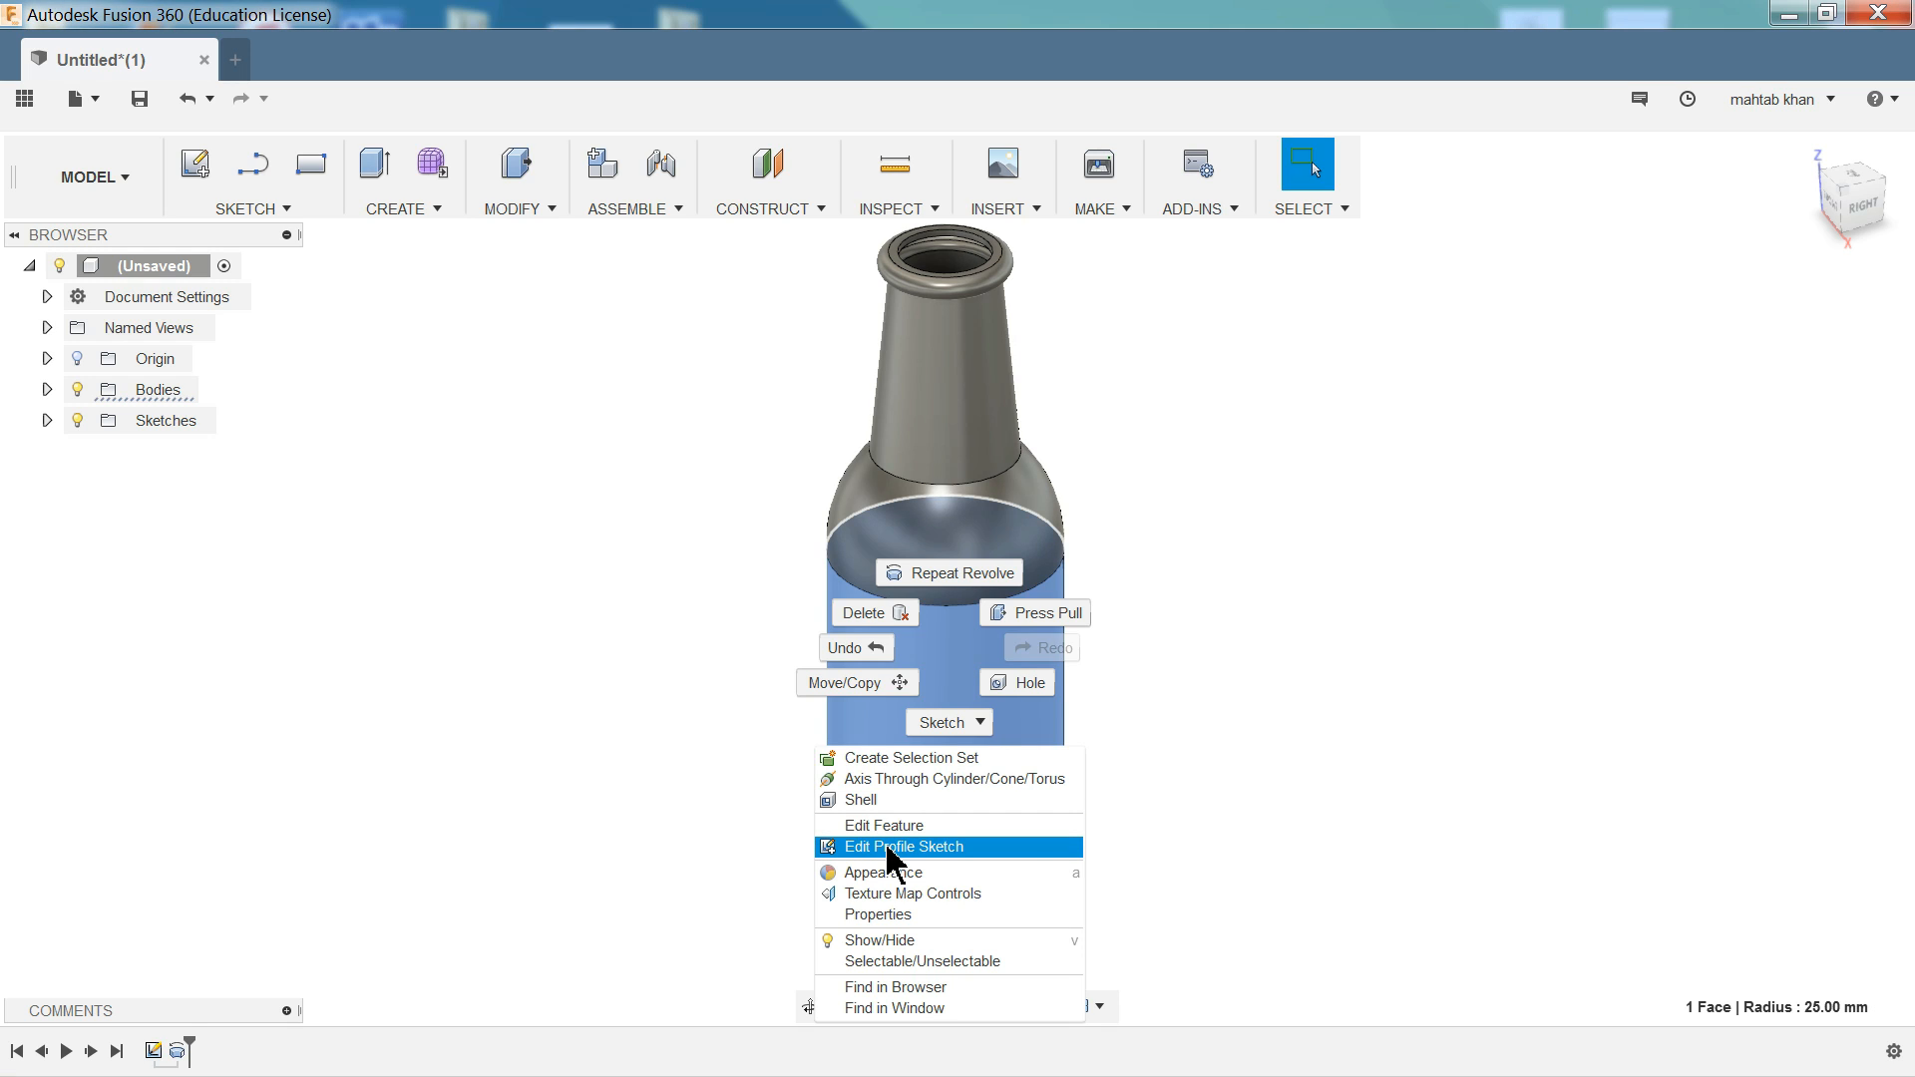
click(884, 873)
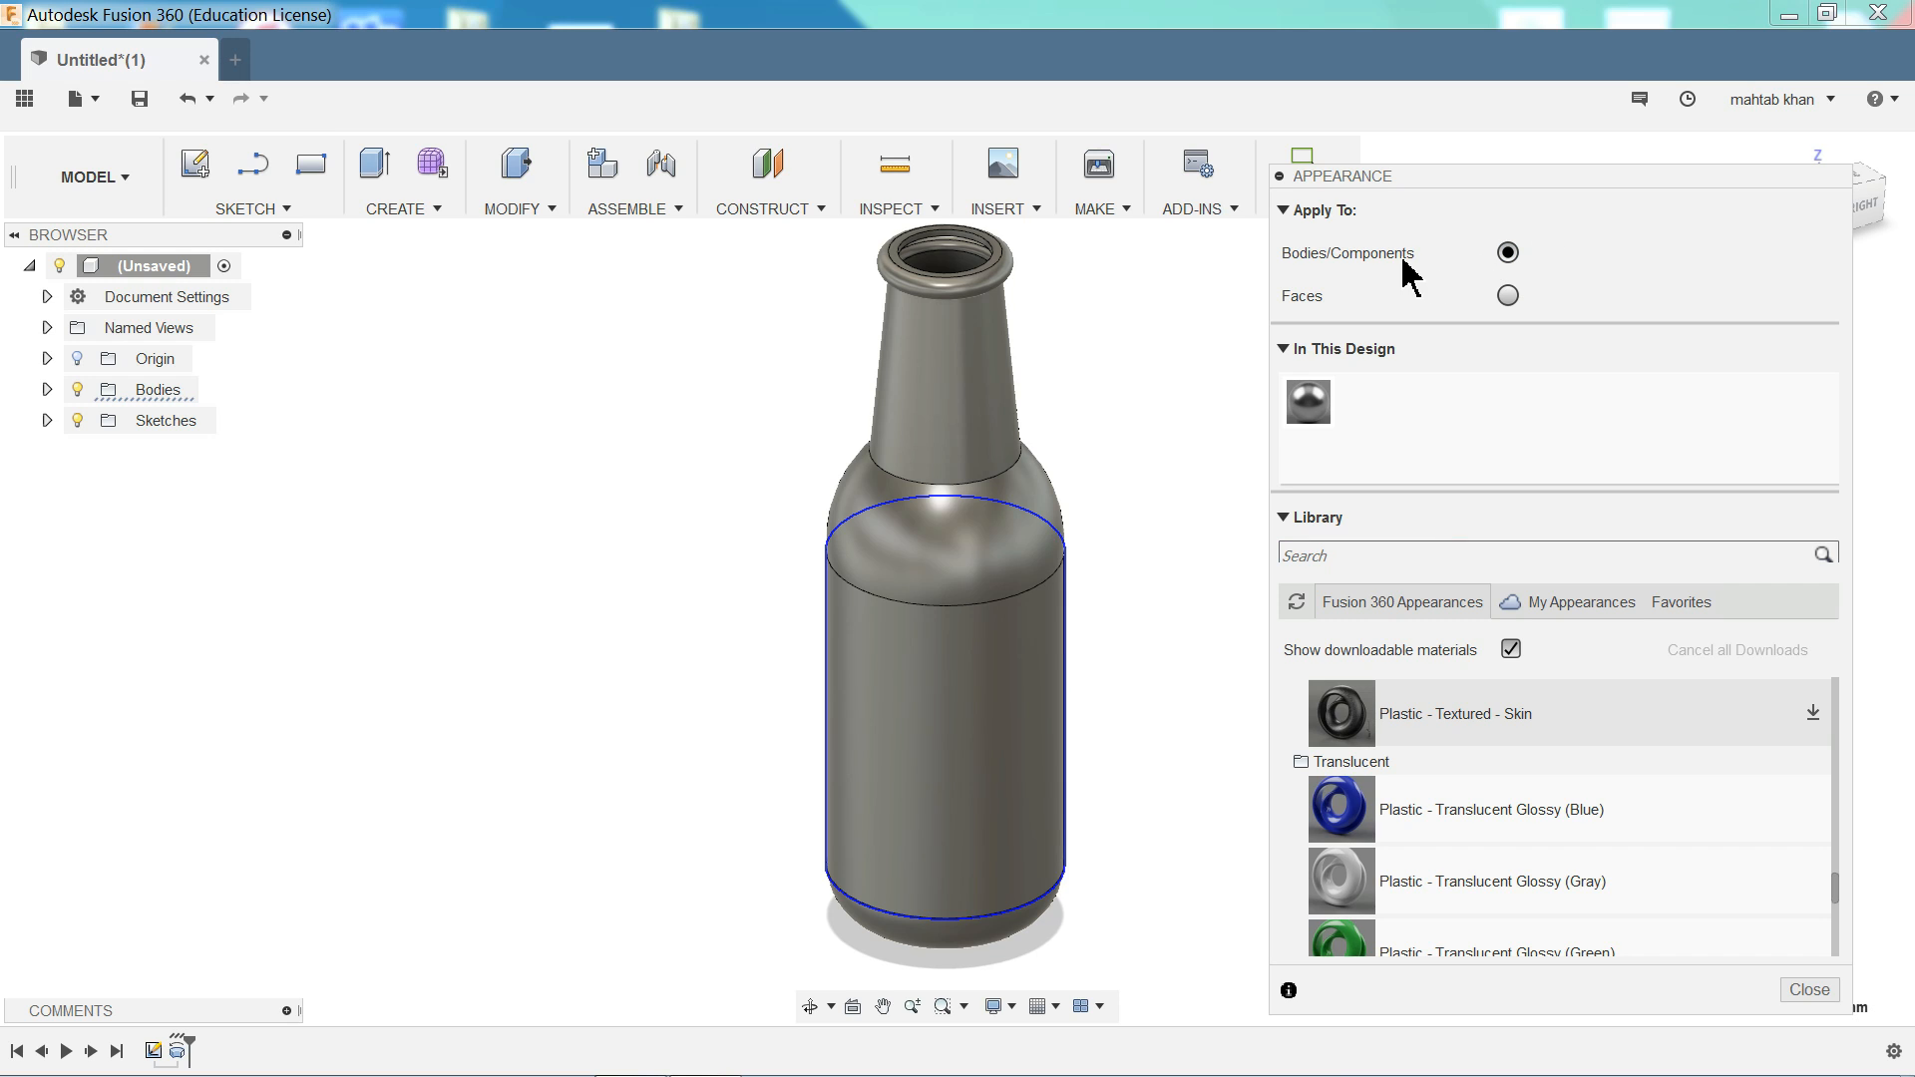
drag(1501, 177, 1487, 106)
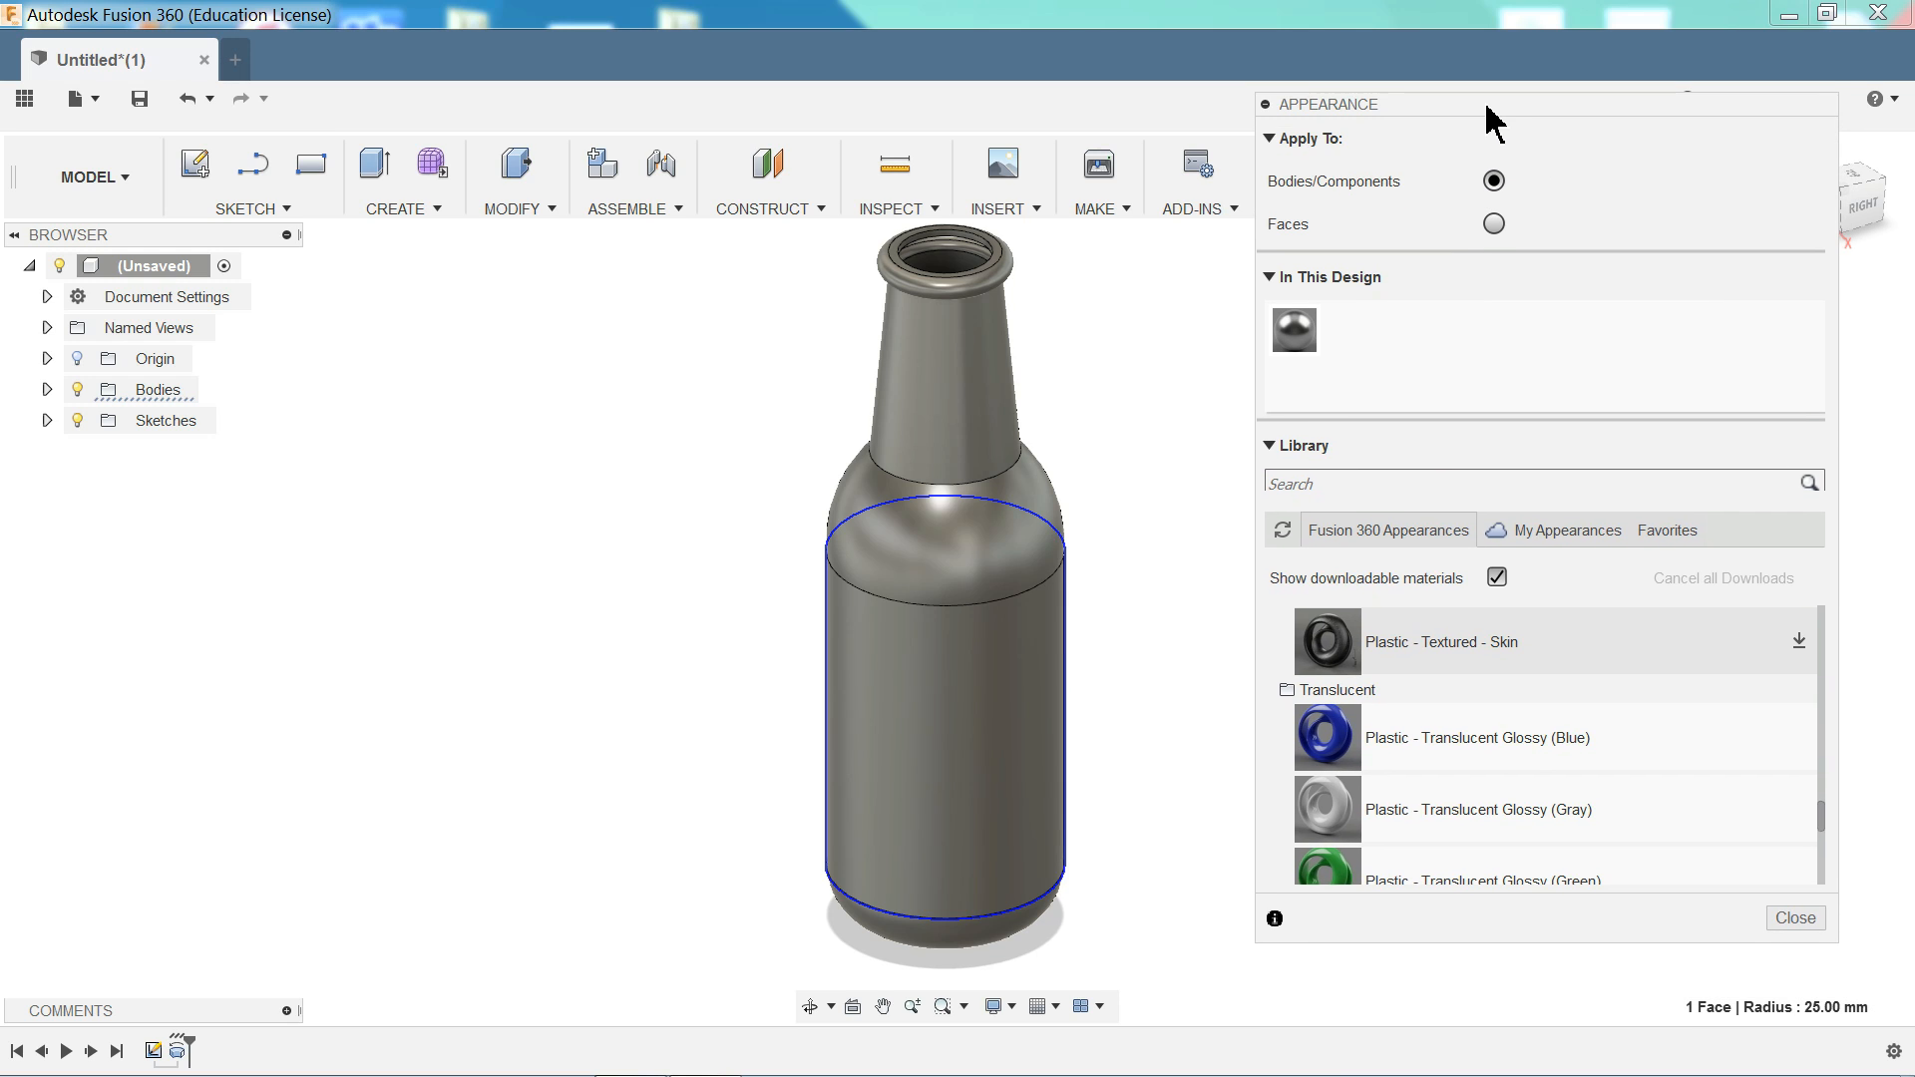
- Try the Glass (Blue) and Glass - Window appearances from the library on the bottle body
scroll(1402, 642, up, 10)
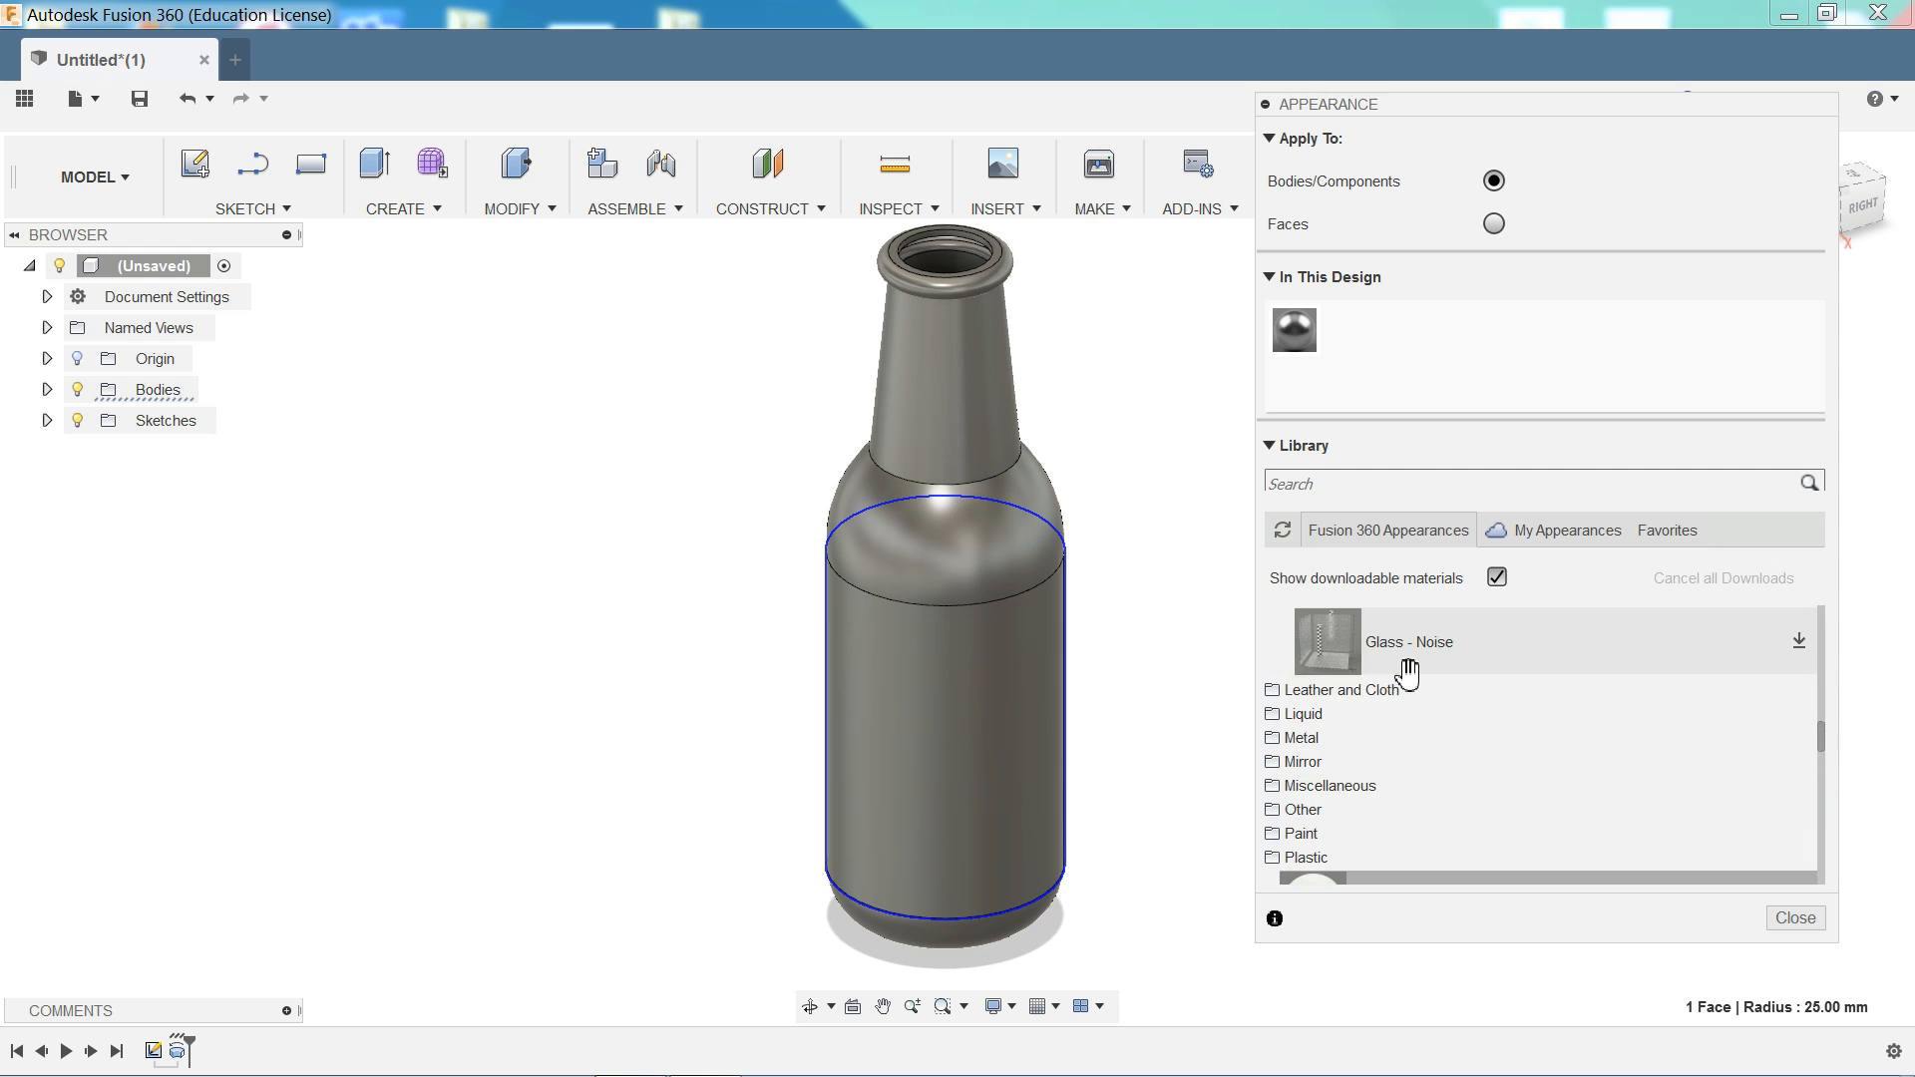
scroll(1359, 722, up, 10)
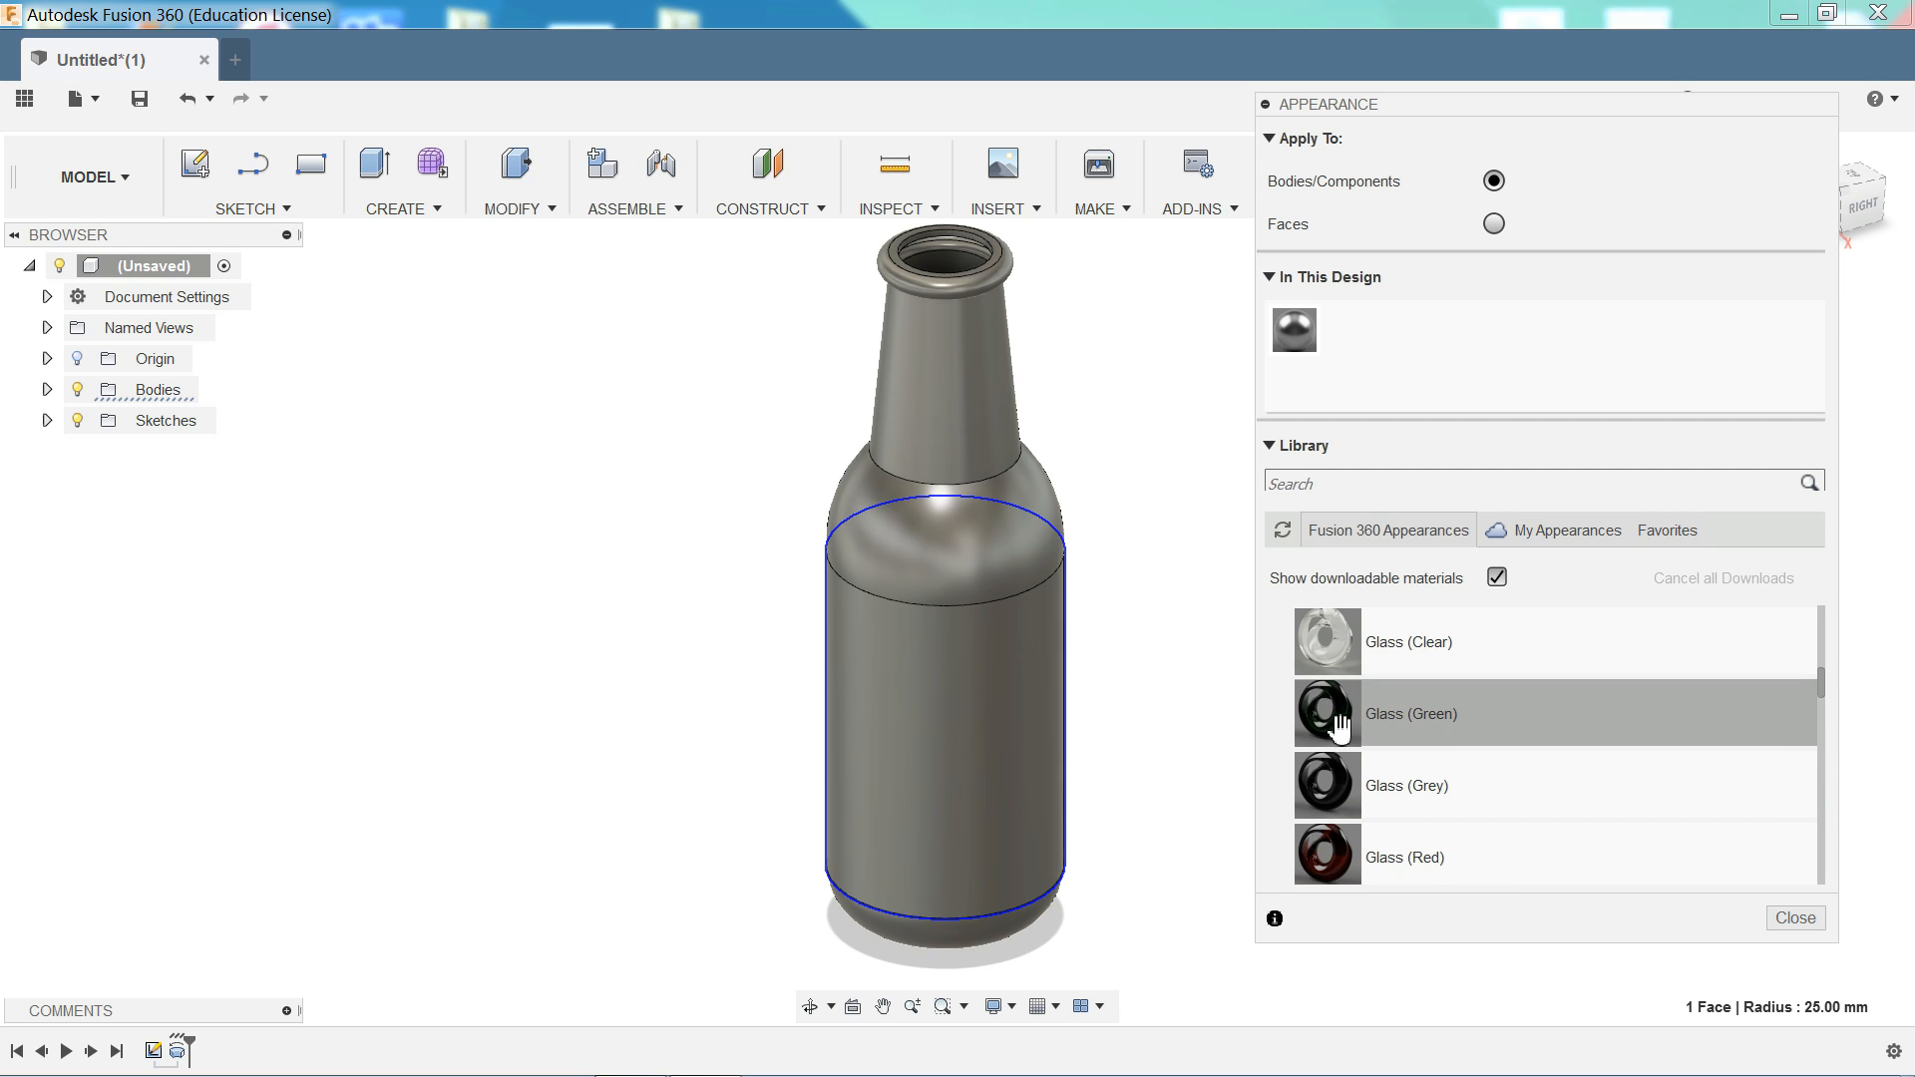
scroll(1340, 725, up, 5)
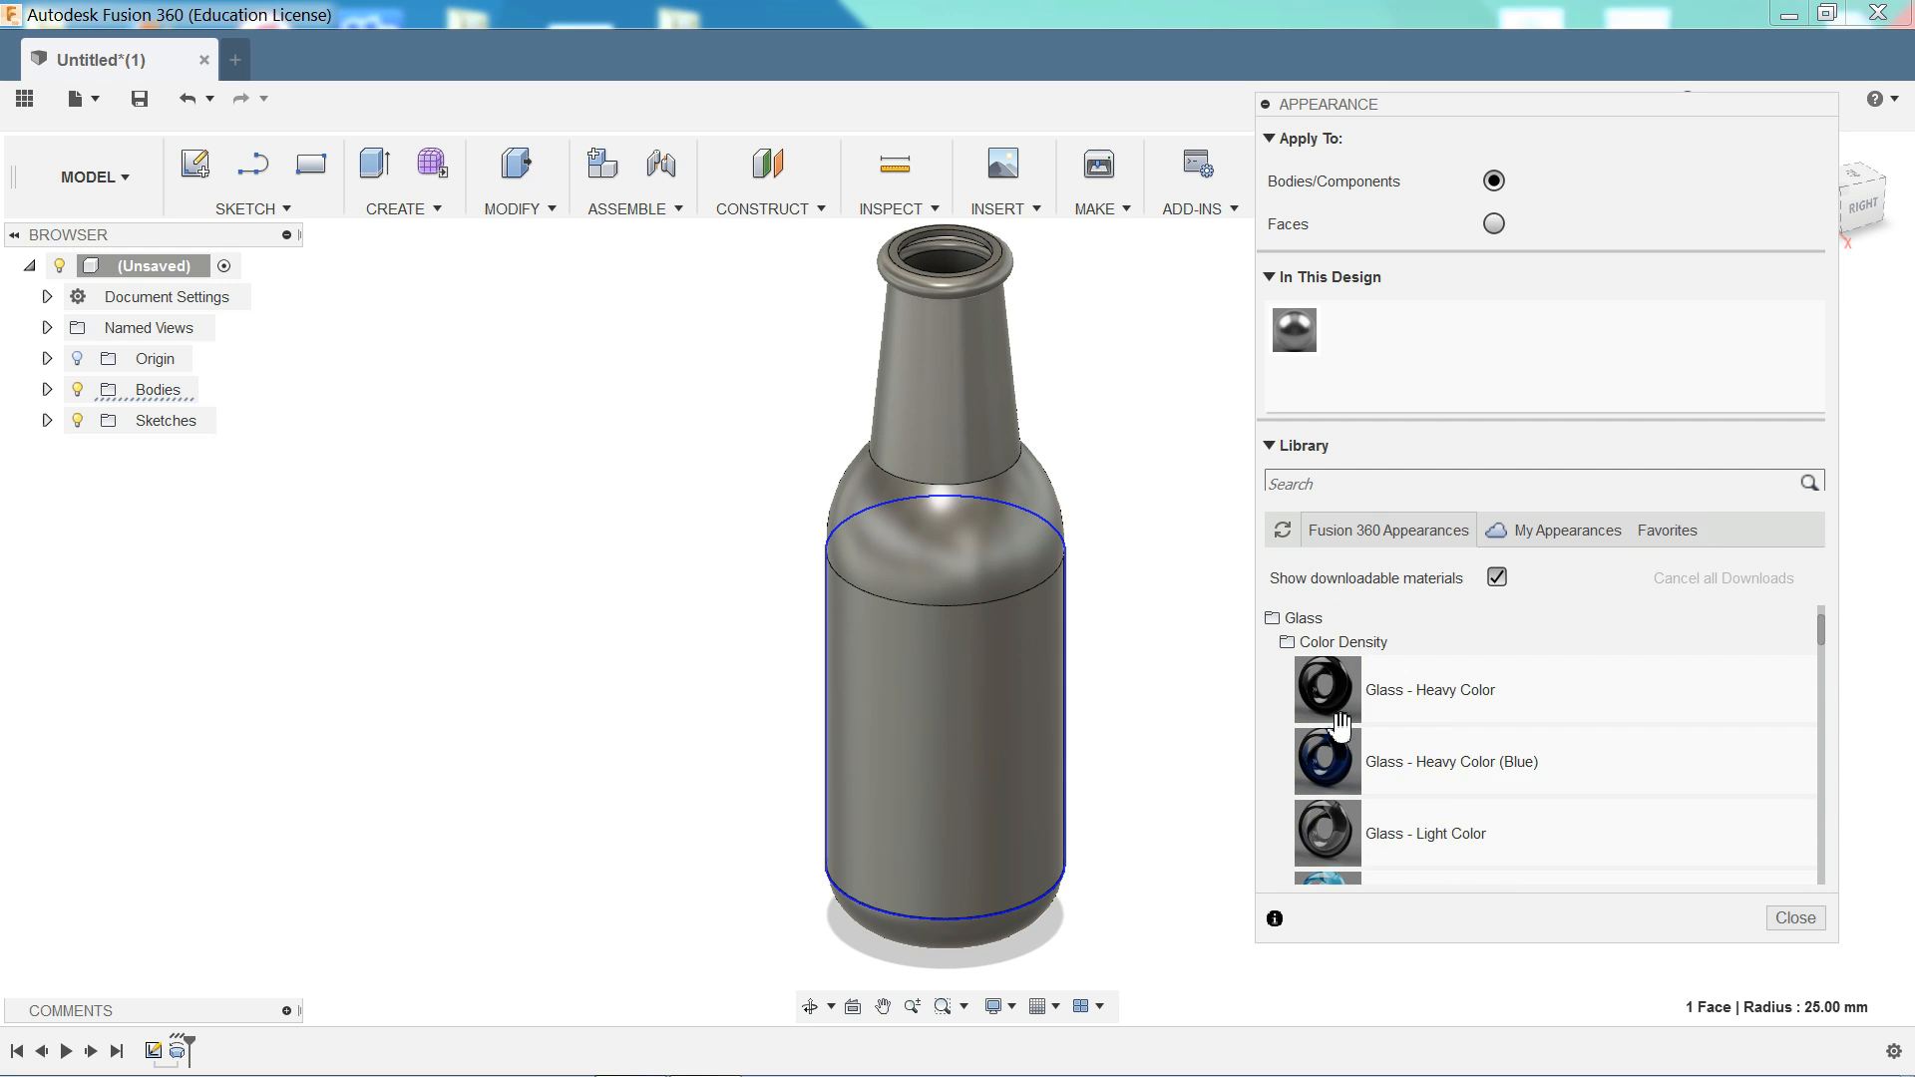
scroll(1340, 726, down, 8)
scroll(1339, 725, up, 5)
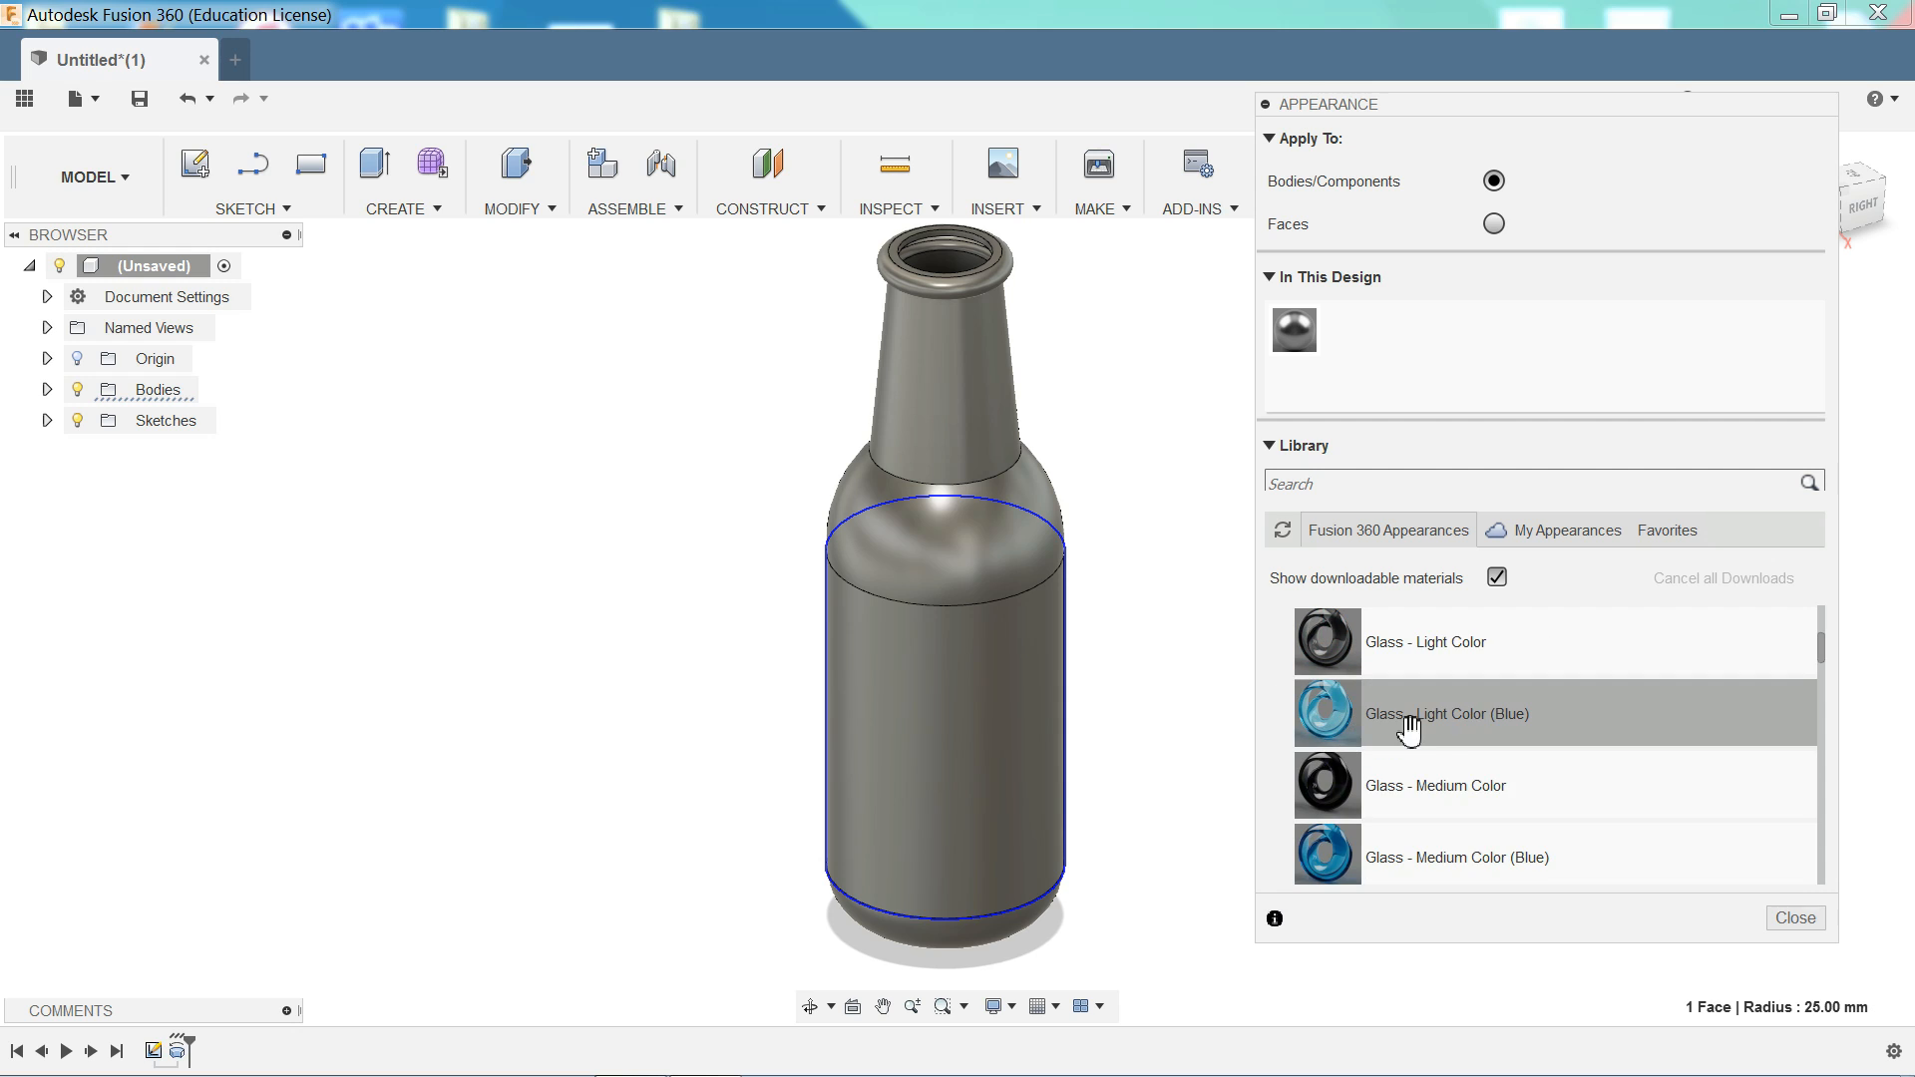
scroll(1406, 774, down, 3)
drag(1394, 823, 976, 594)
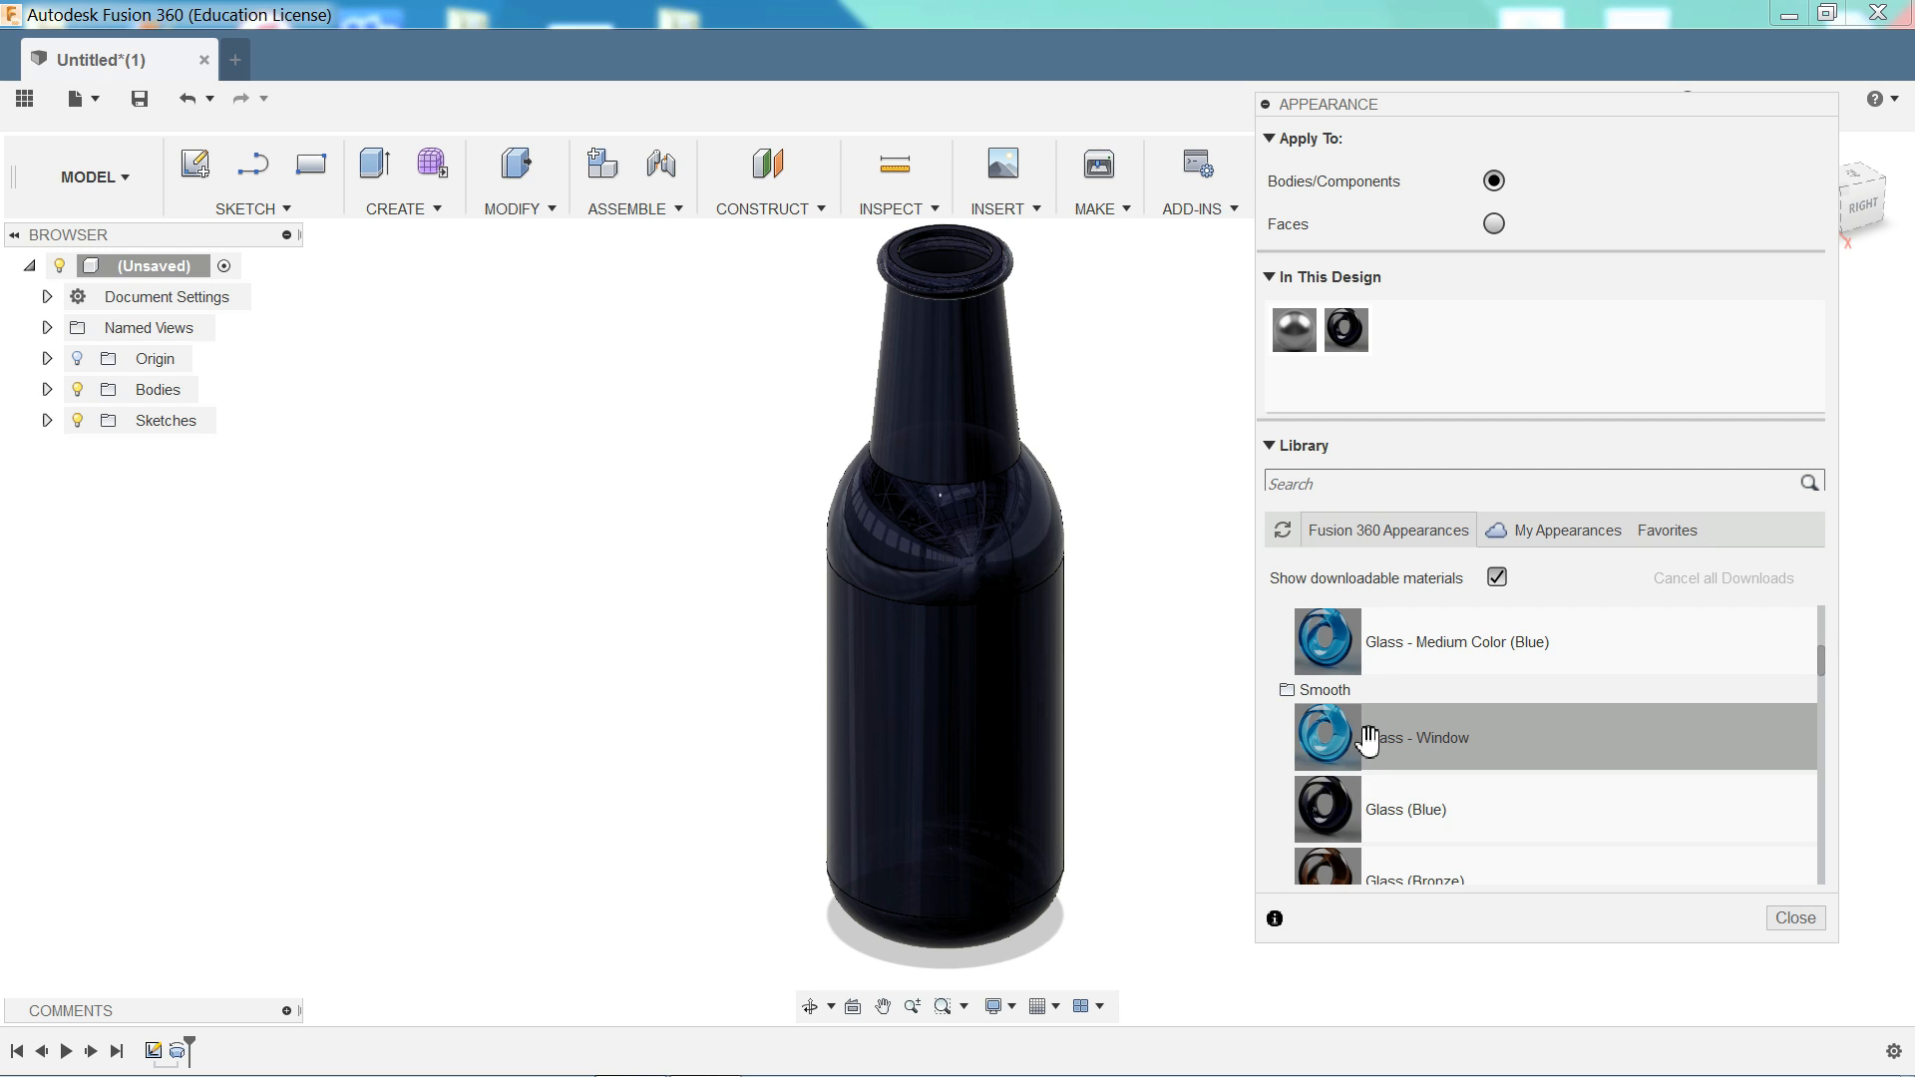
drag(1374, 738, 979, 595)
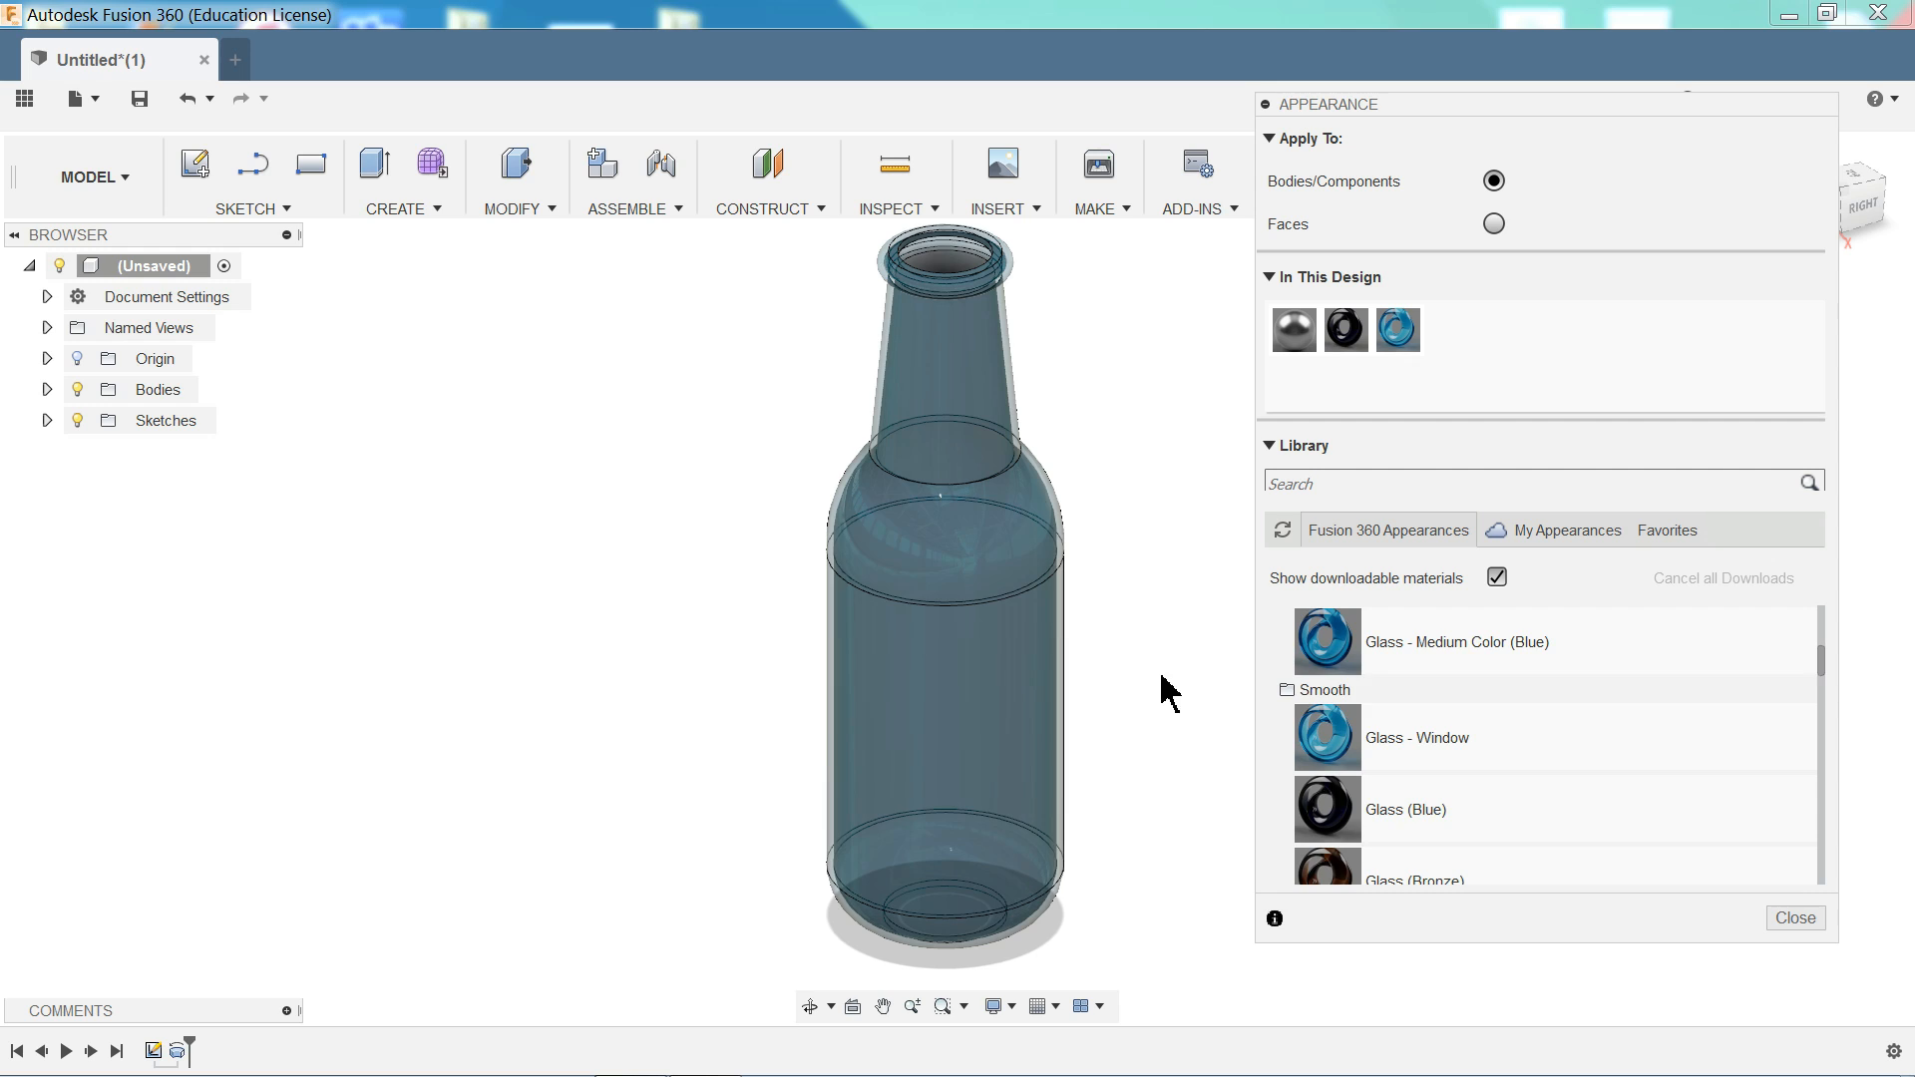
- Apply Plastic - Translucent Glossy (Red) to the bottle body and delete the Glass - Window appearance from the design
scroll(1428, 695, down, 2)
scroll(1429, 695, down, 10)
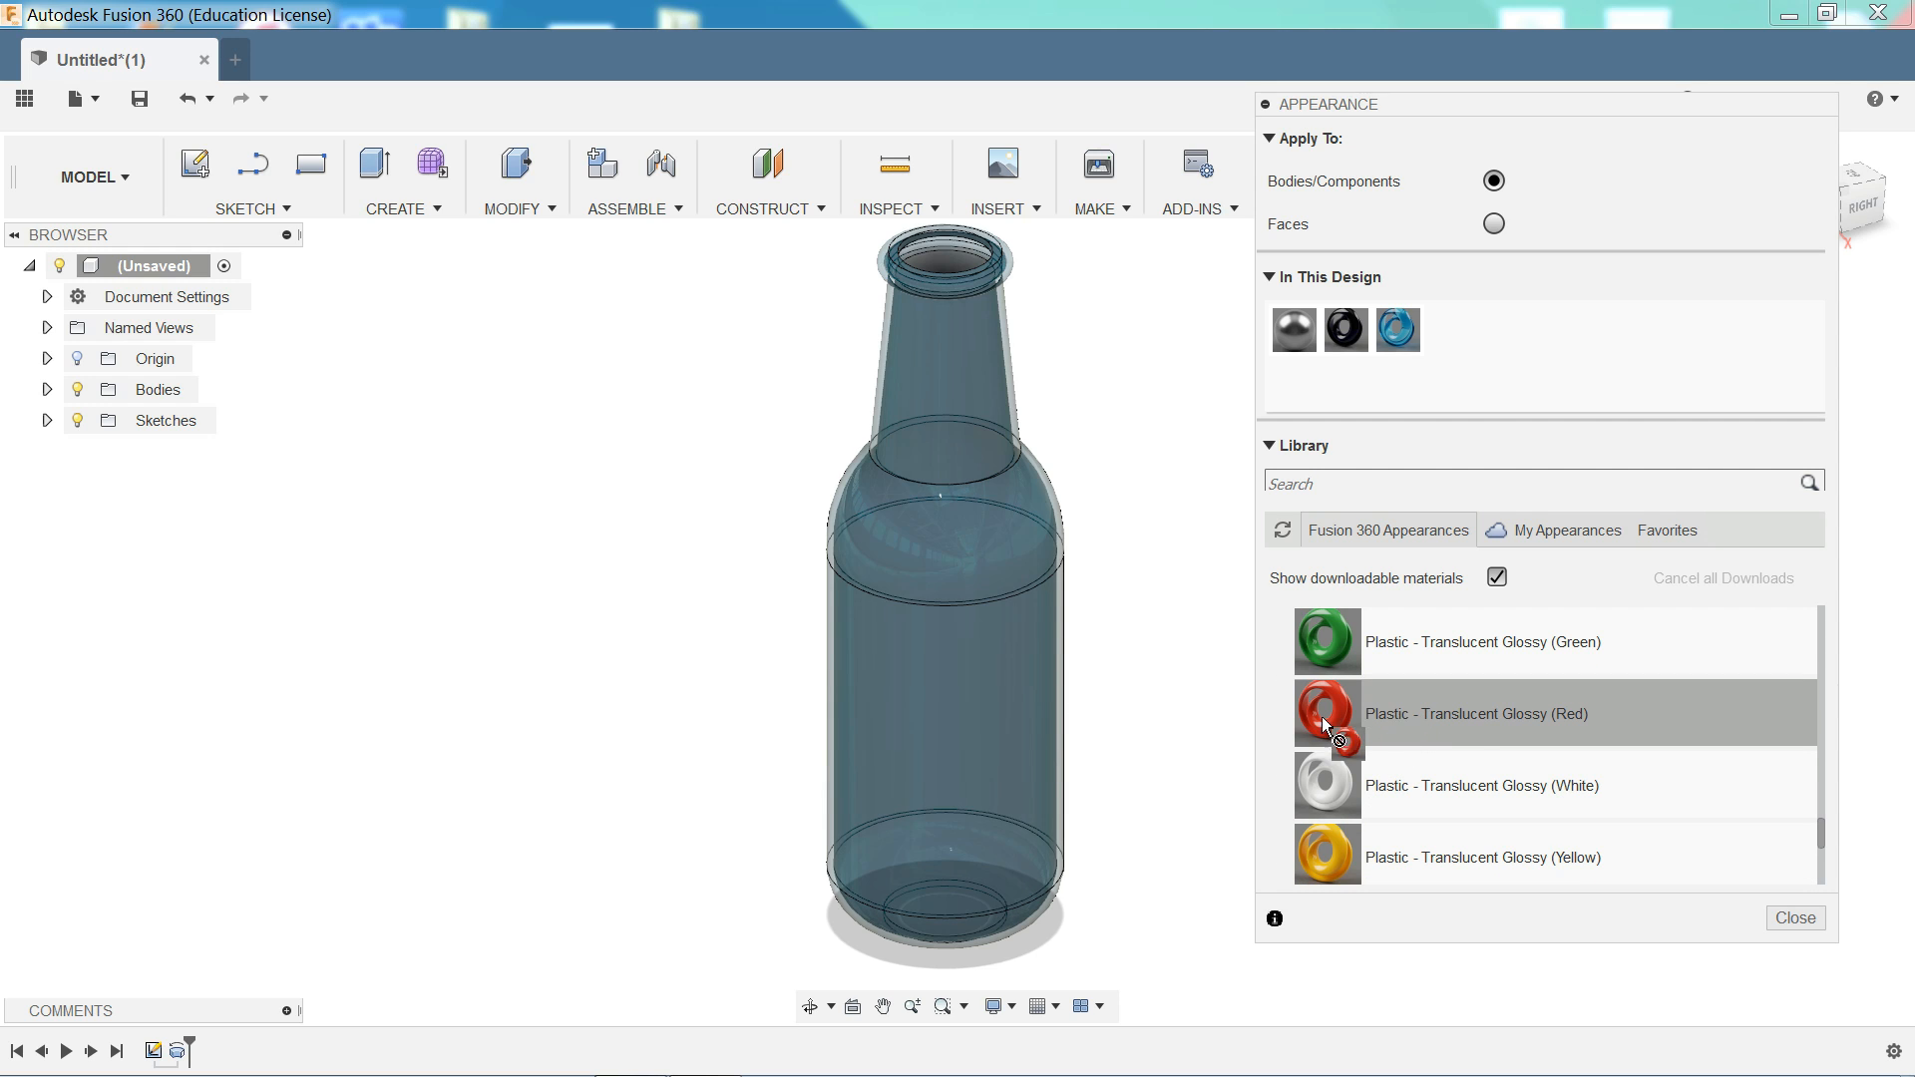
drag(1321, 717, 1003, 638)
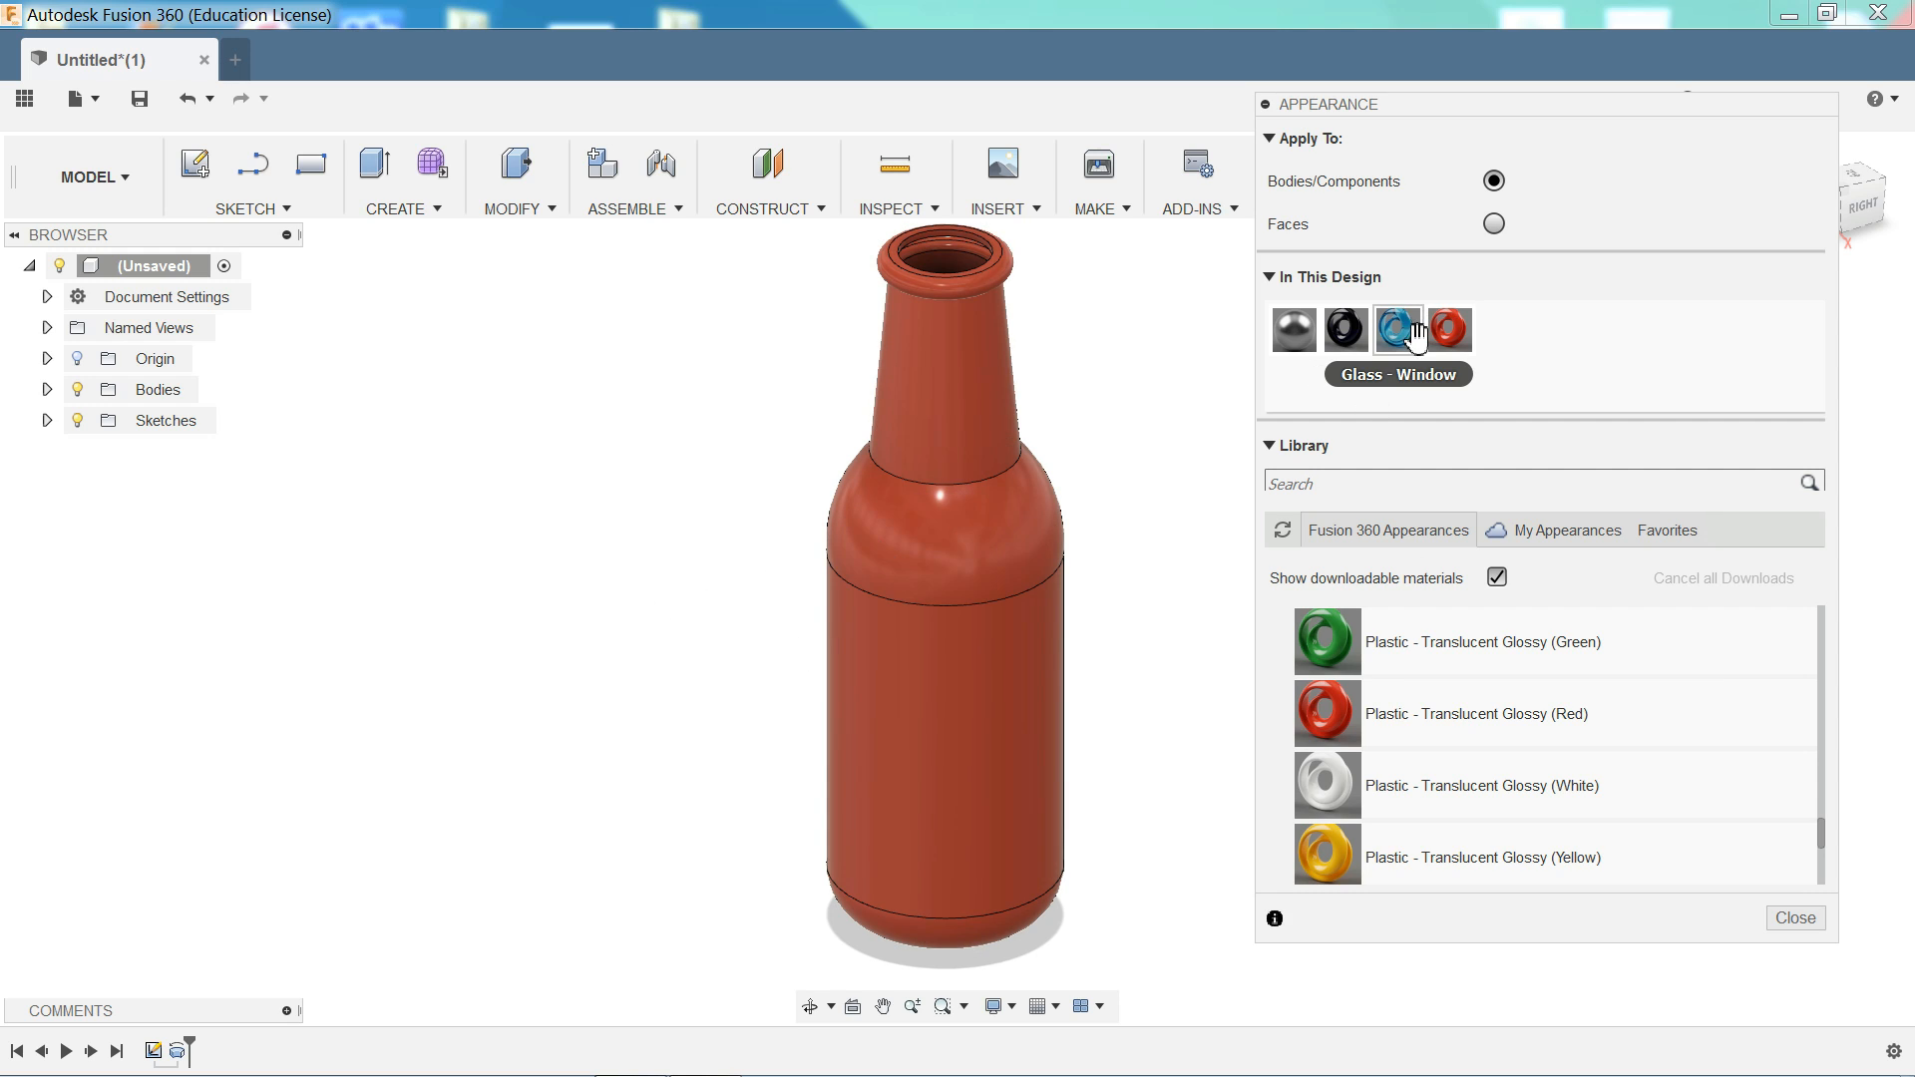
right_click(1396, 344)
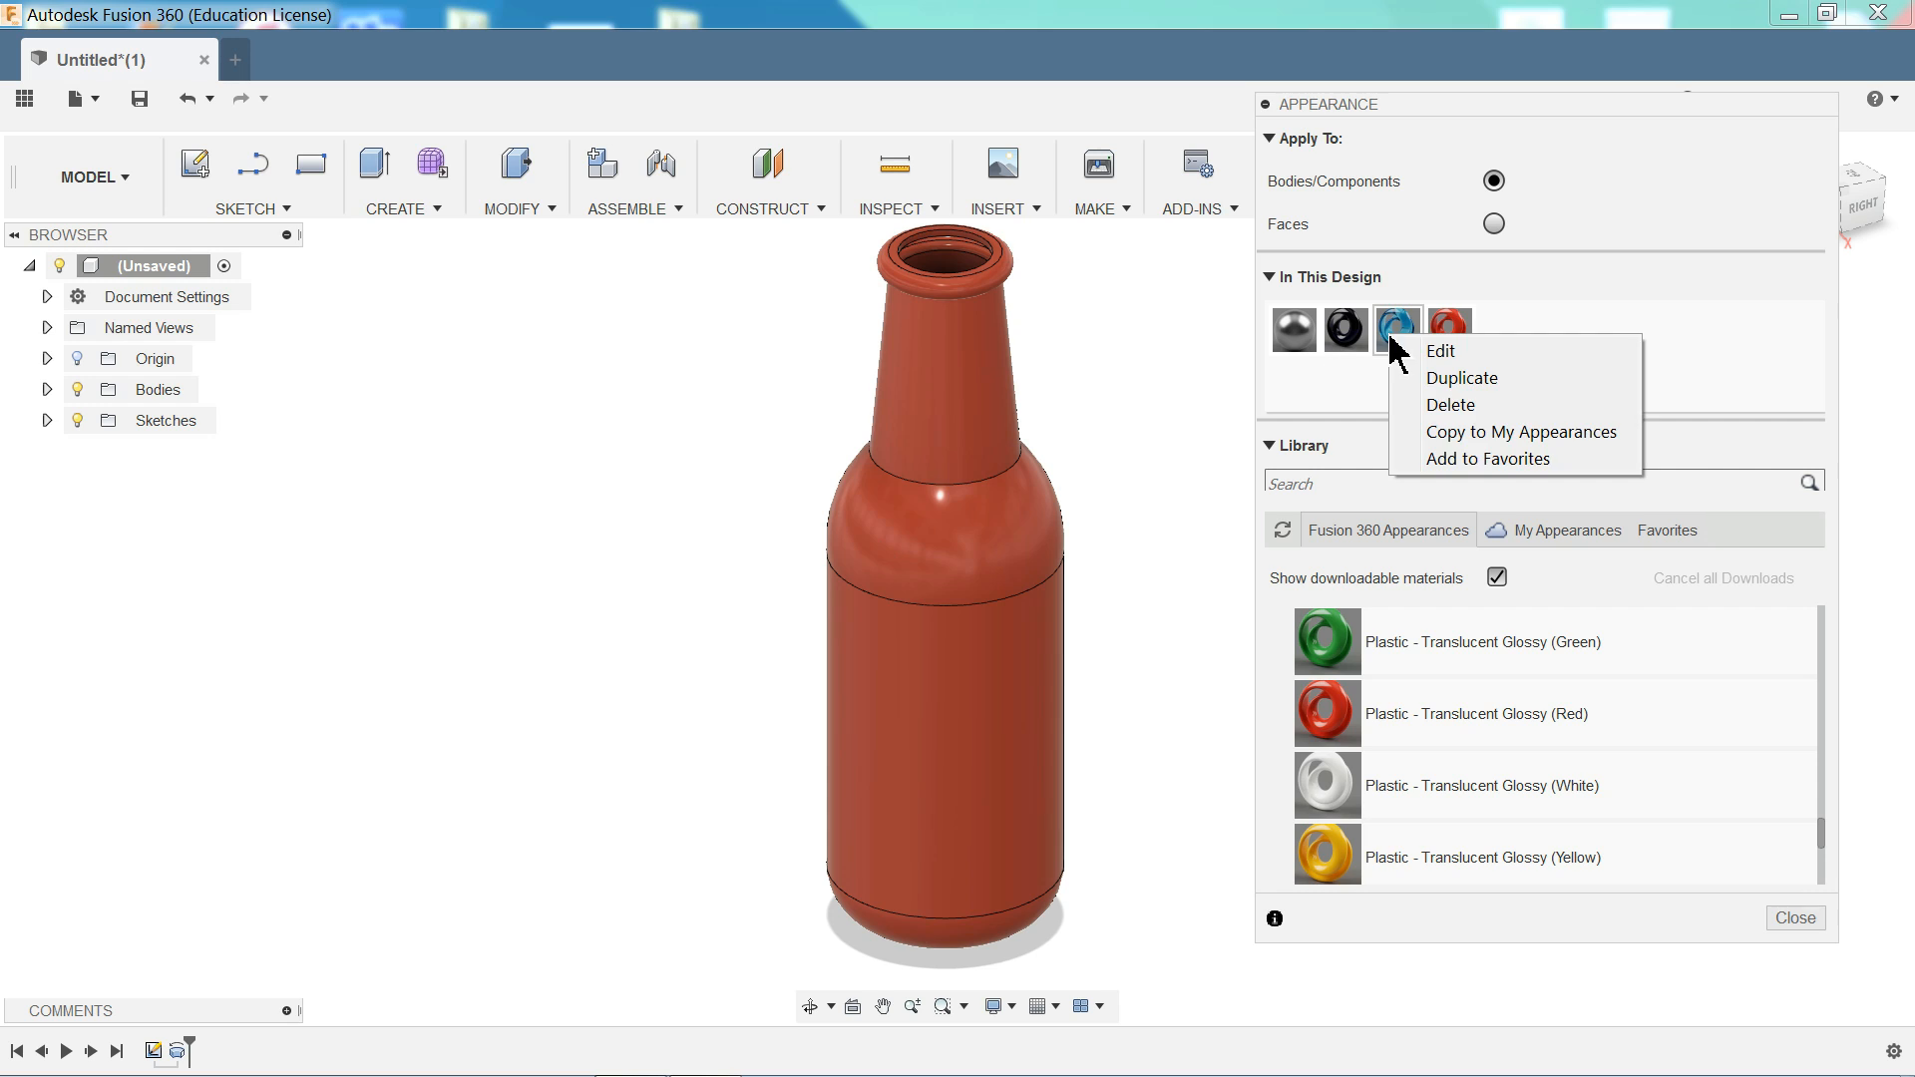
click(1451, 405)
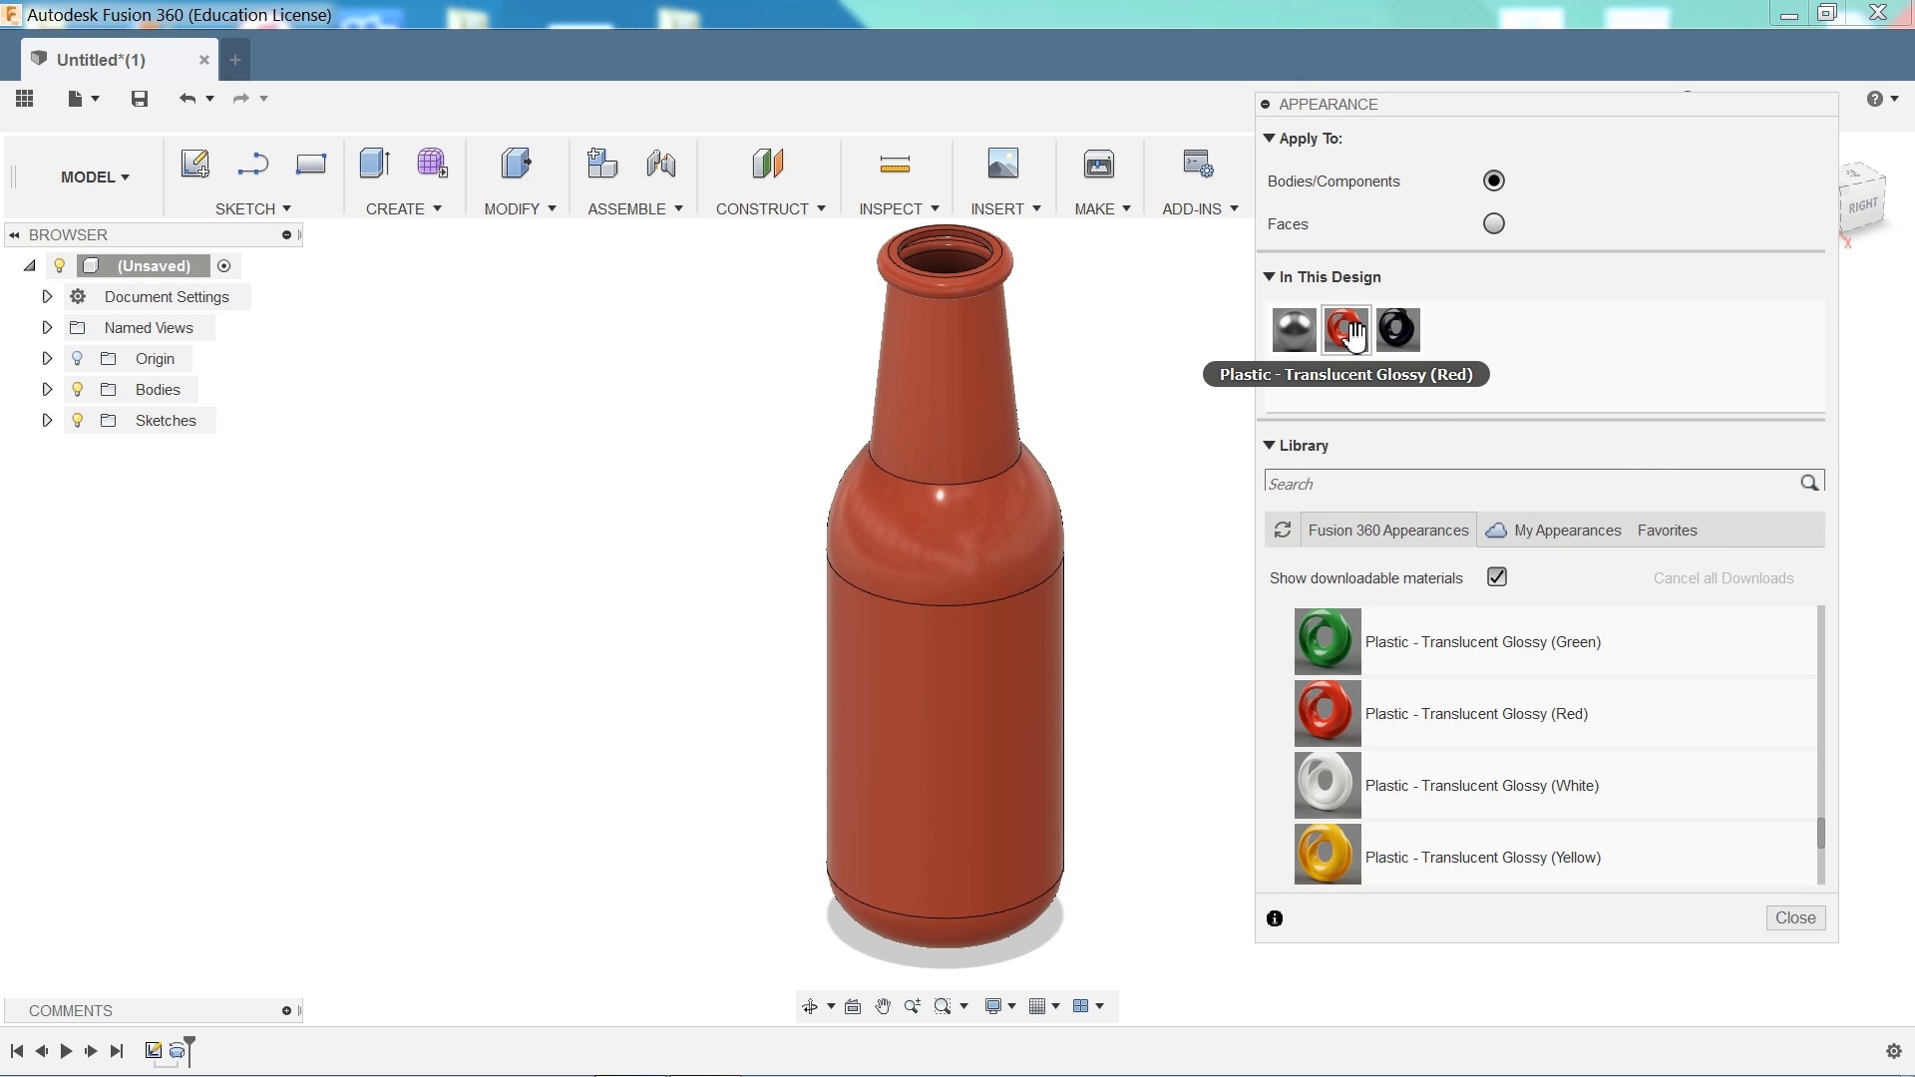
- Examine the color and surface properties of the Plastic - Translucent Glossy (Red) appearance, and close the appearance settings
double_click(1349, 332)
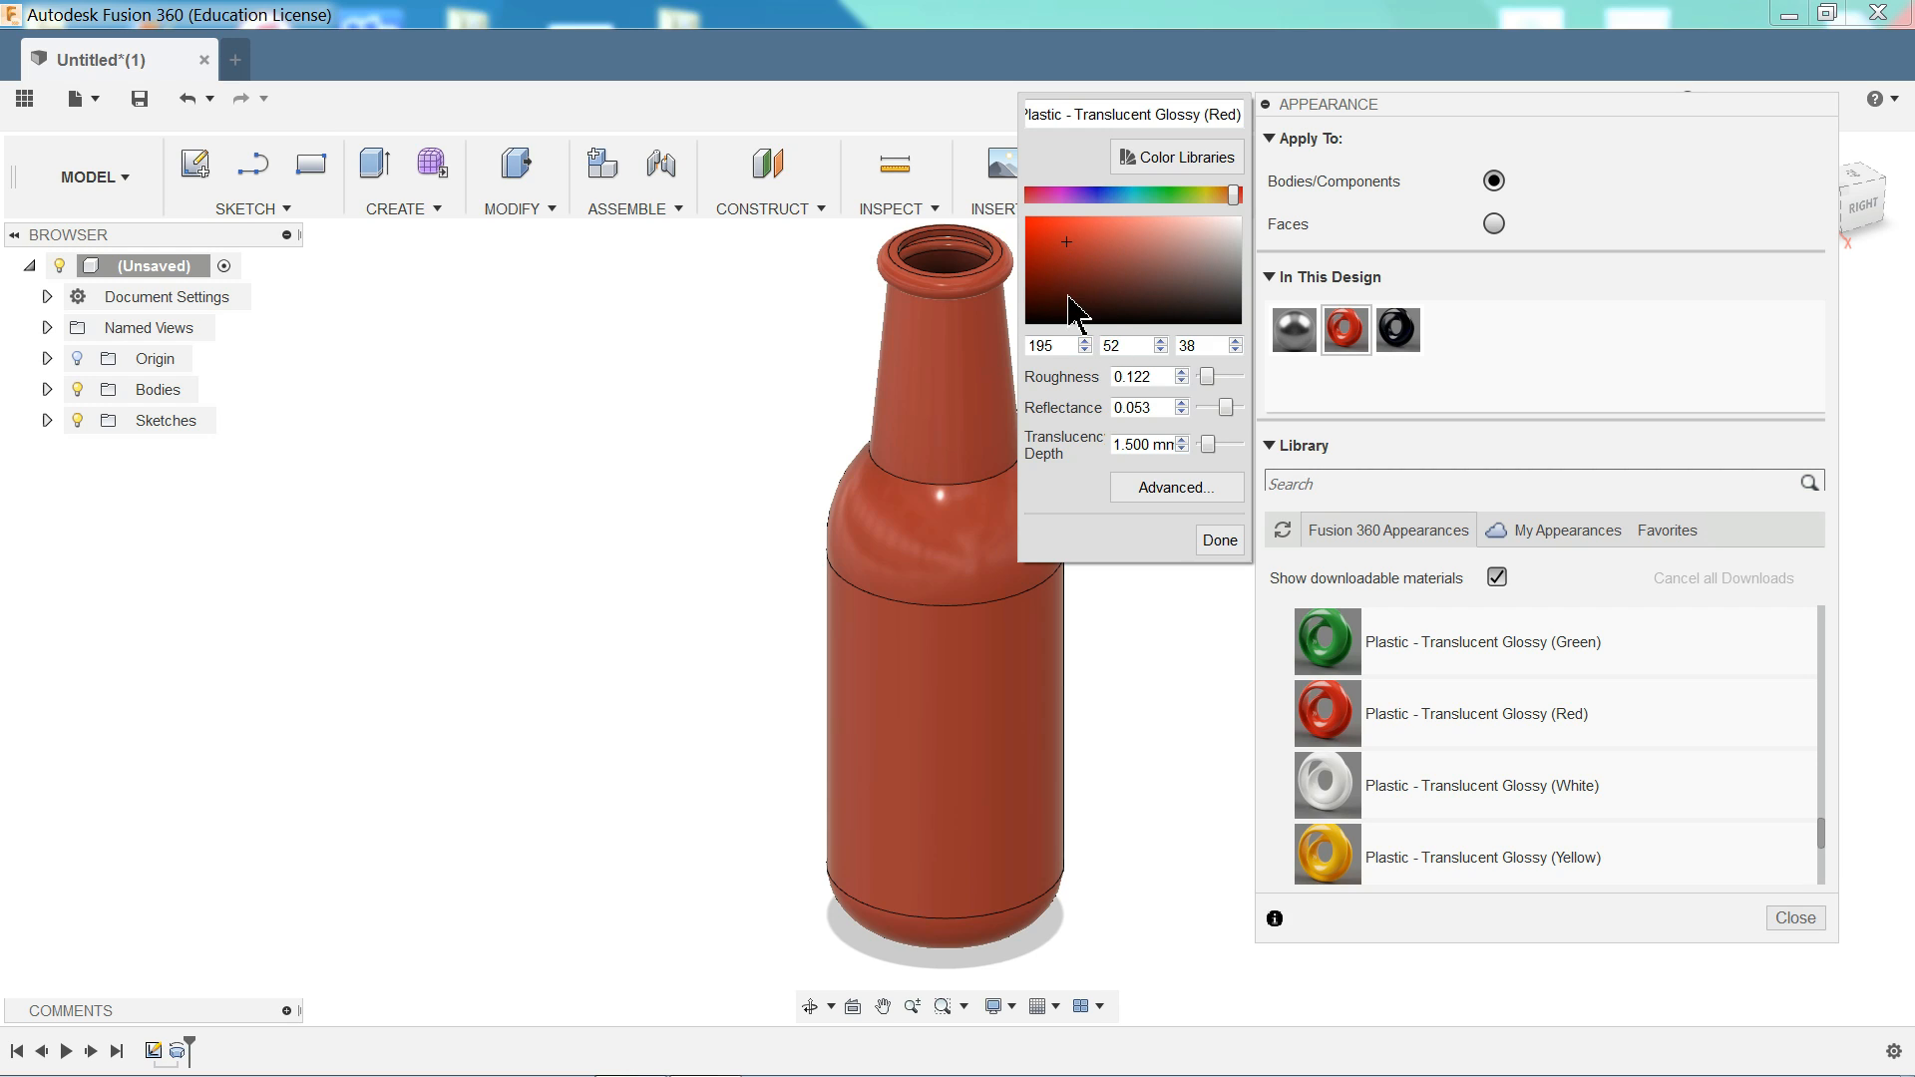
click(1218, 540)
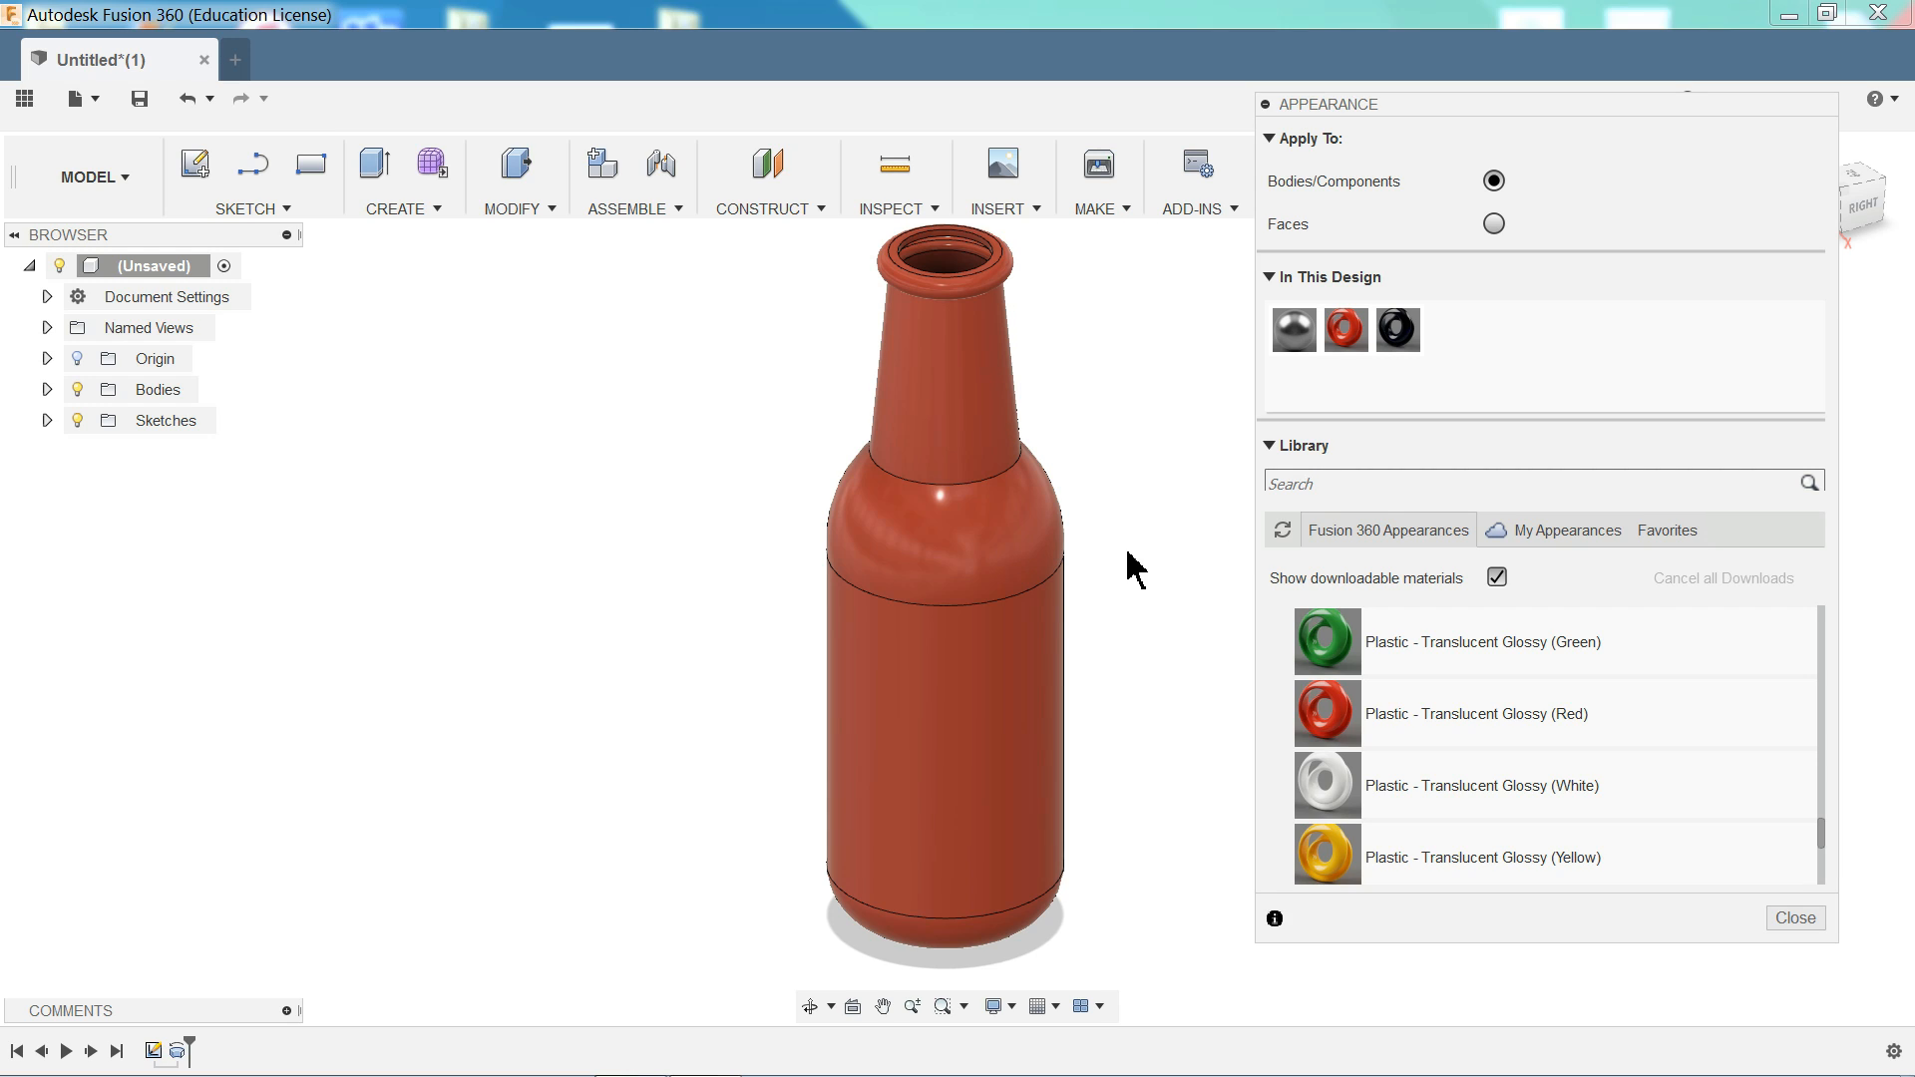
click(1796, 918)
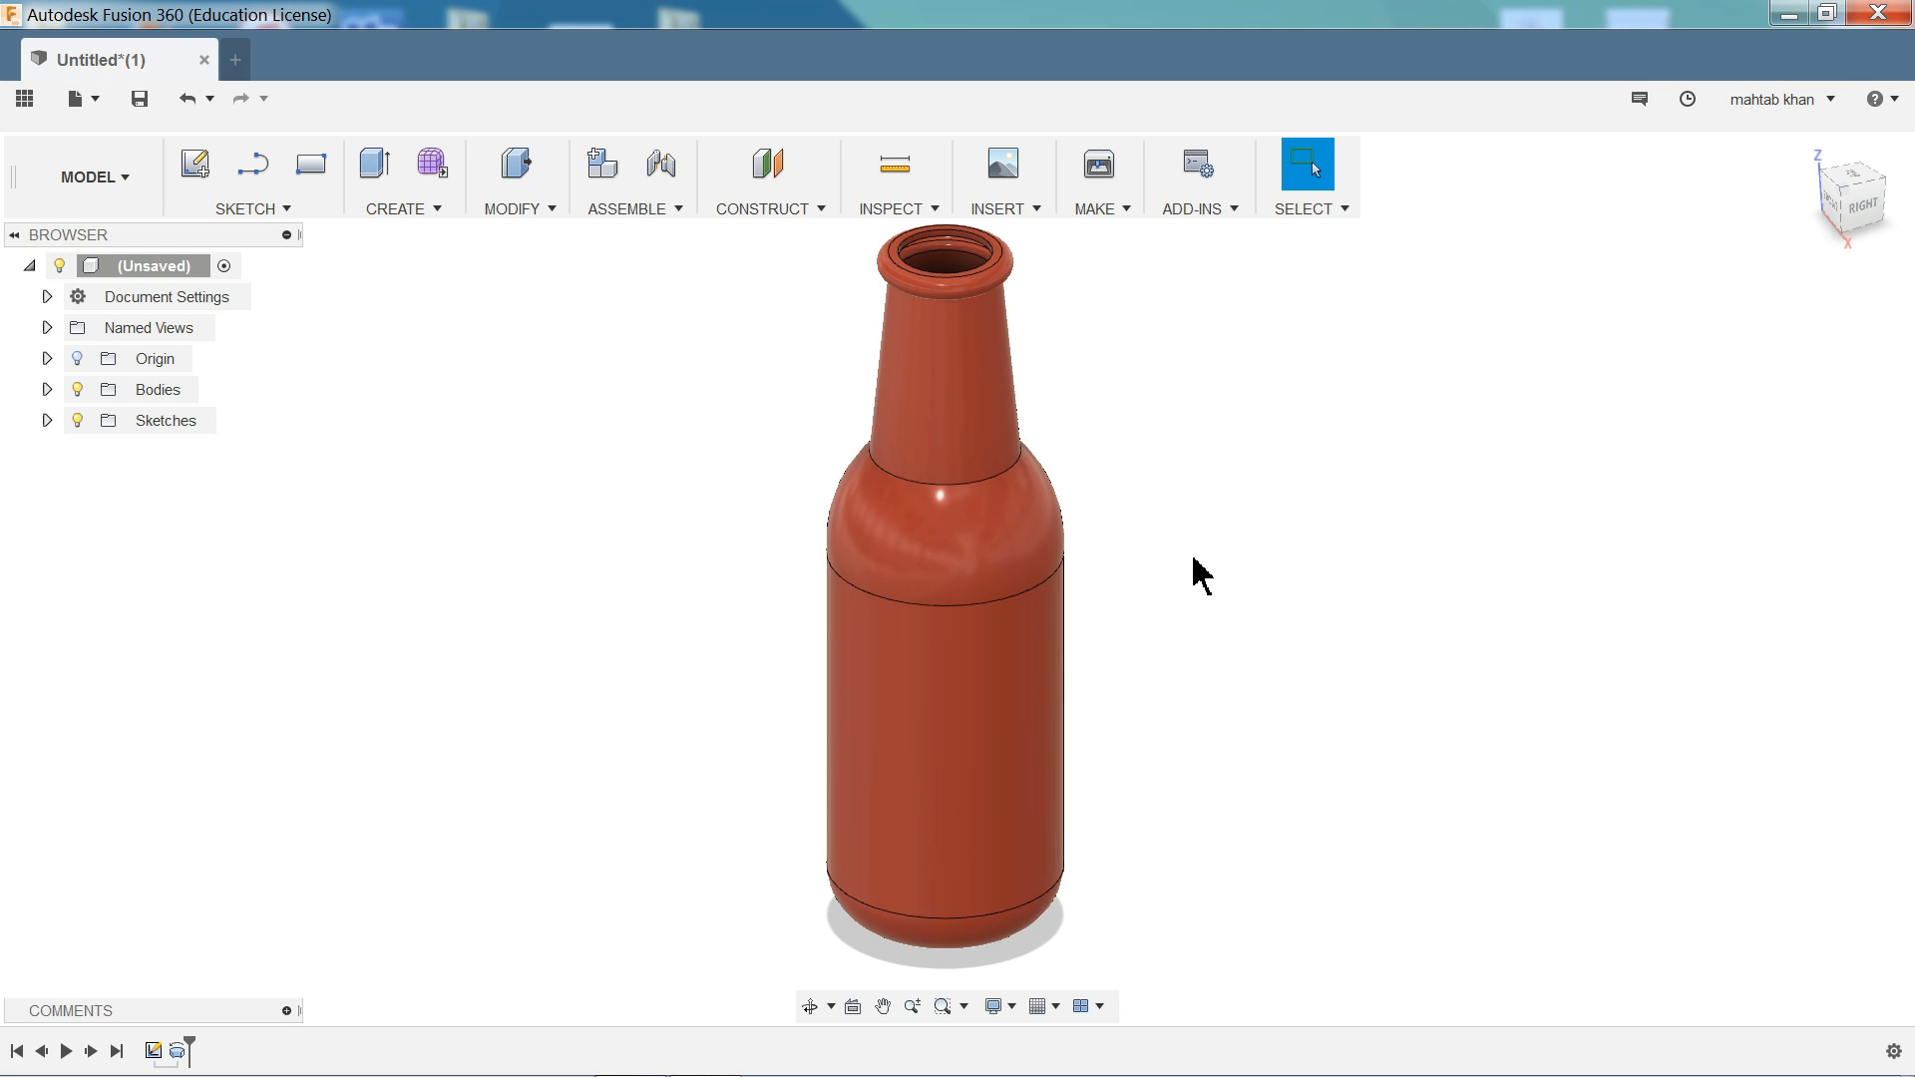
scroll(1144, 523, down, 3)
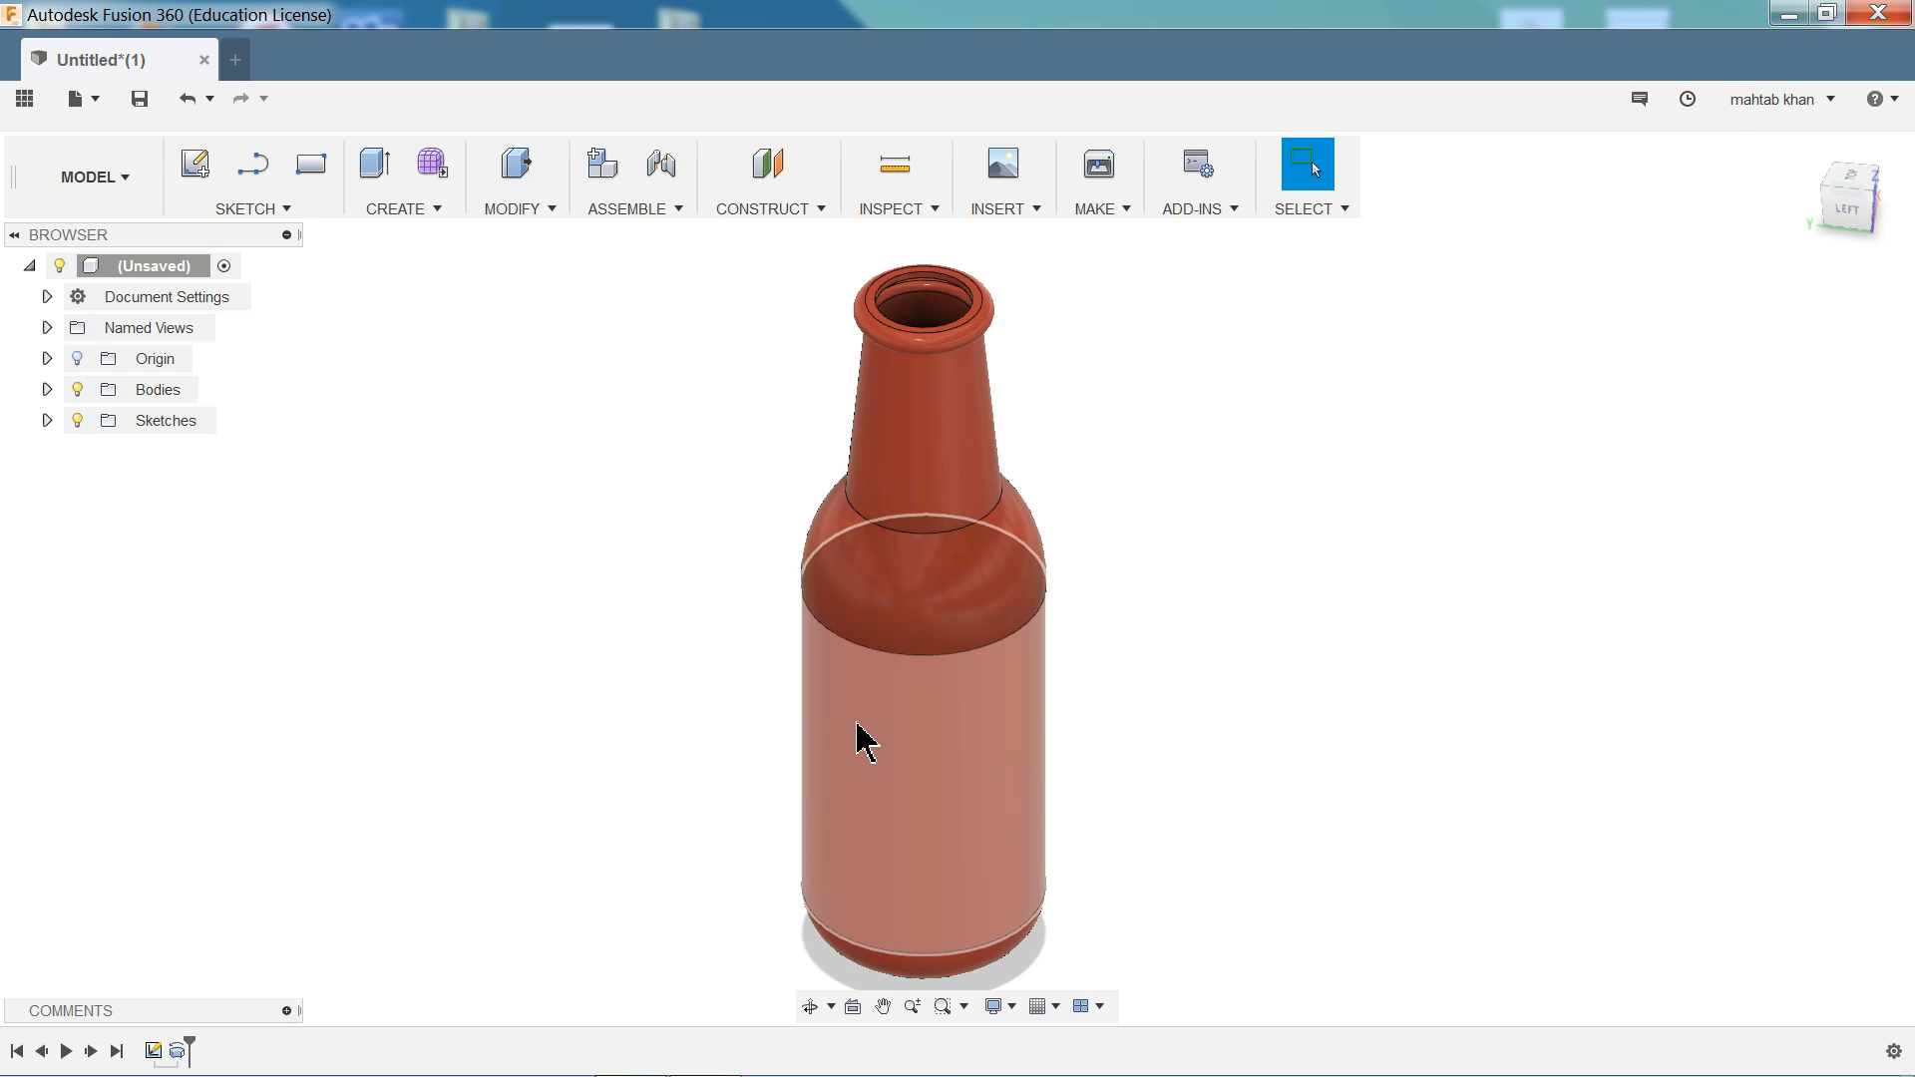
- Save the design as "bottle" in the model fusion 360 folder under project 1, and close the project data view
click(24, 99)
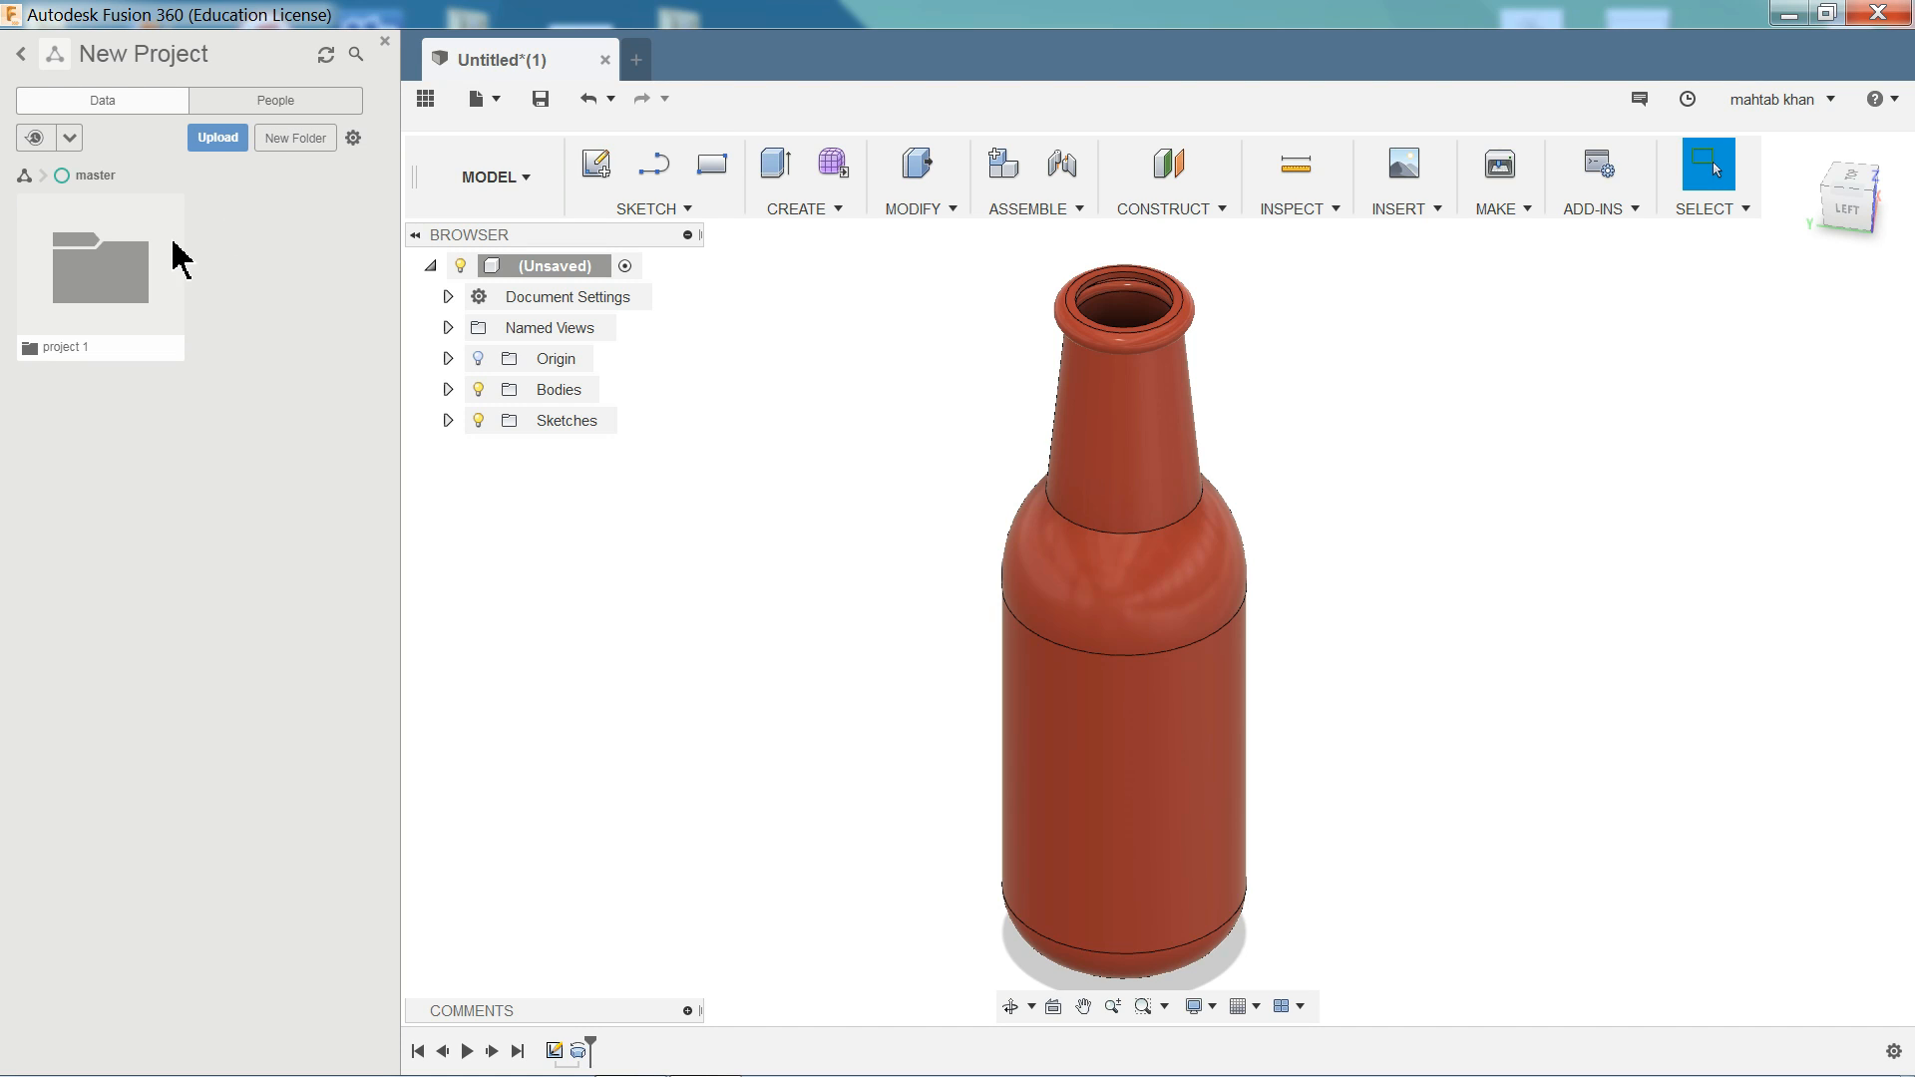
double_click(97, 294)
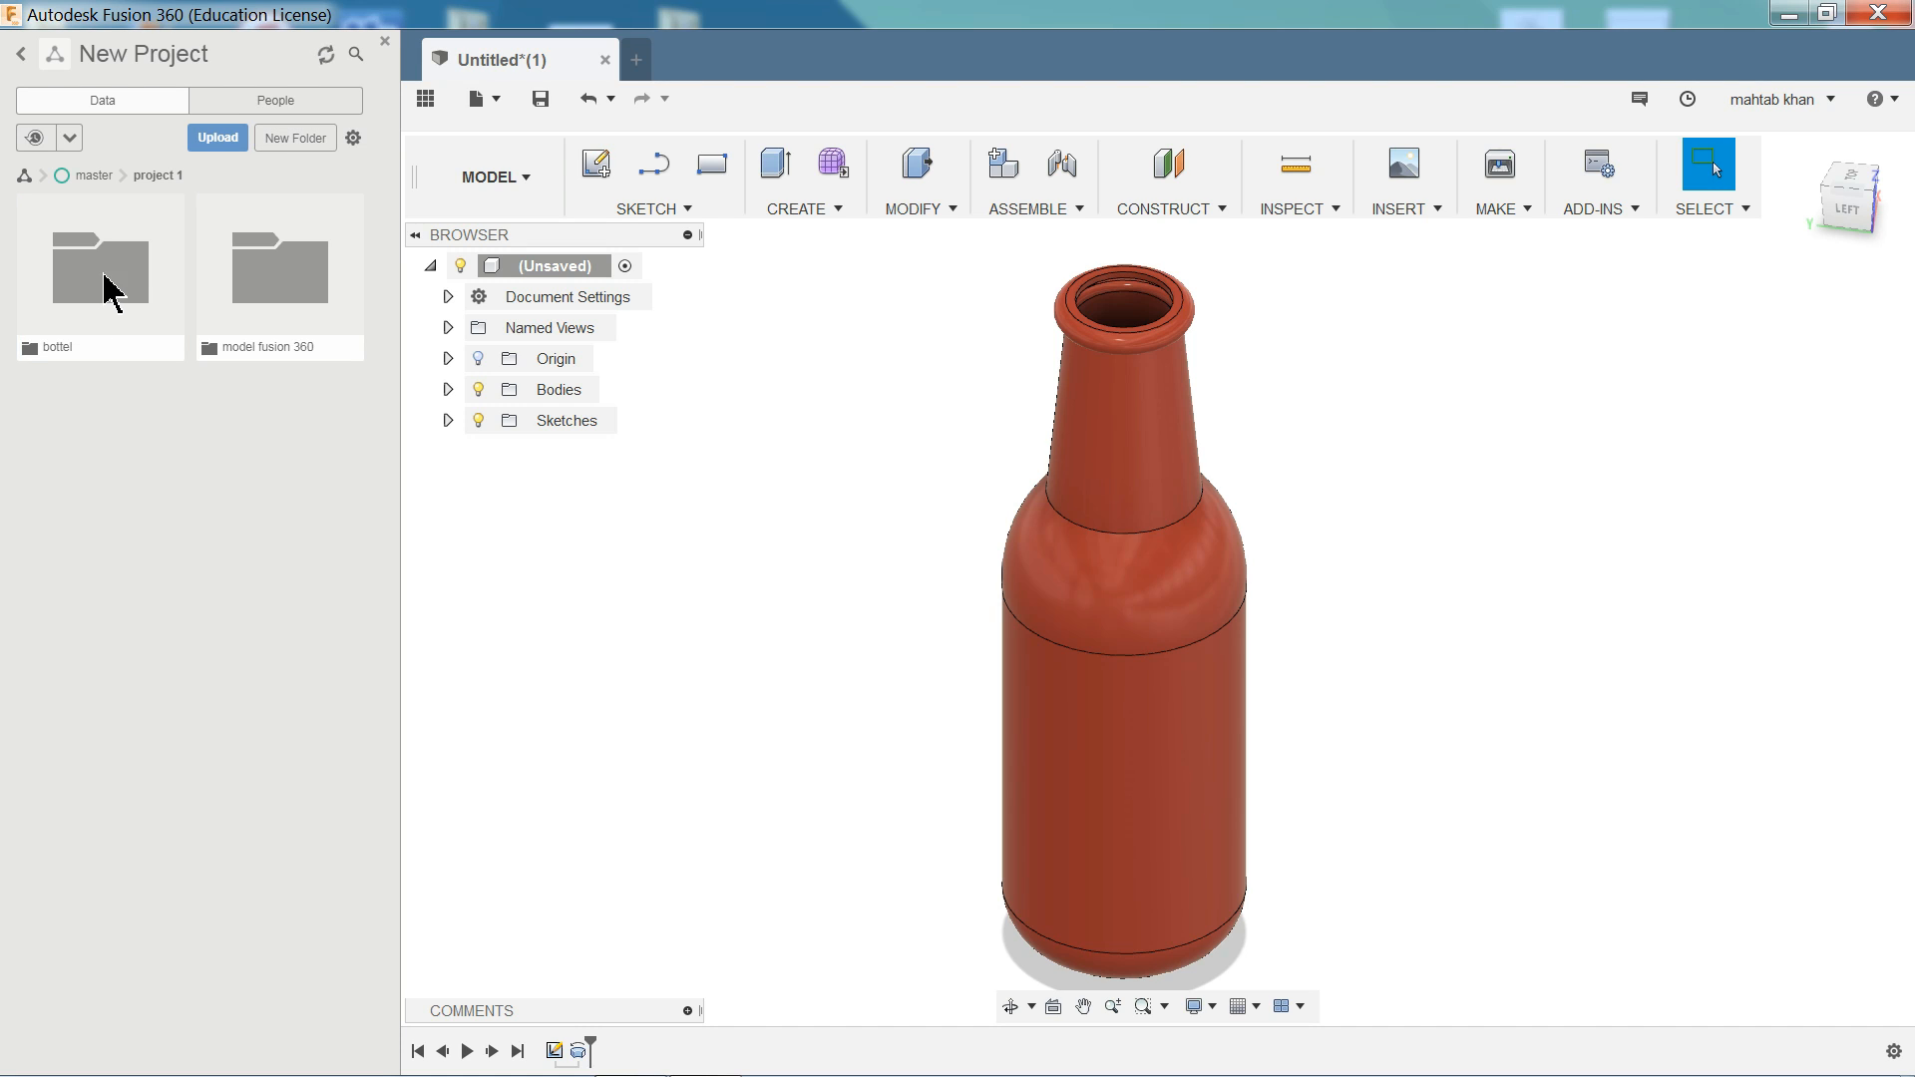
double_click(259, 289)
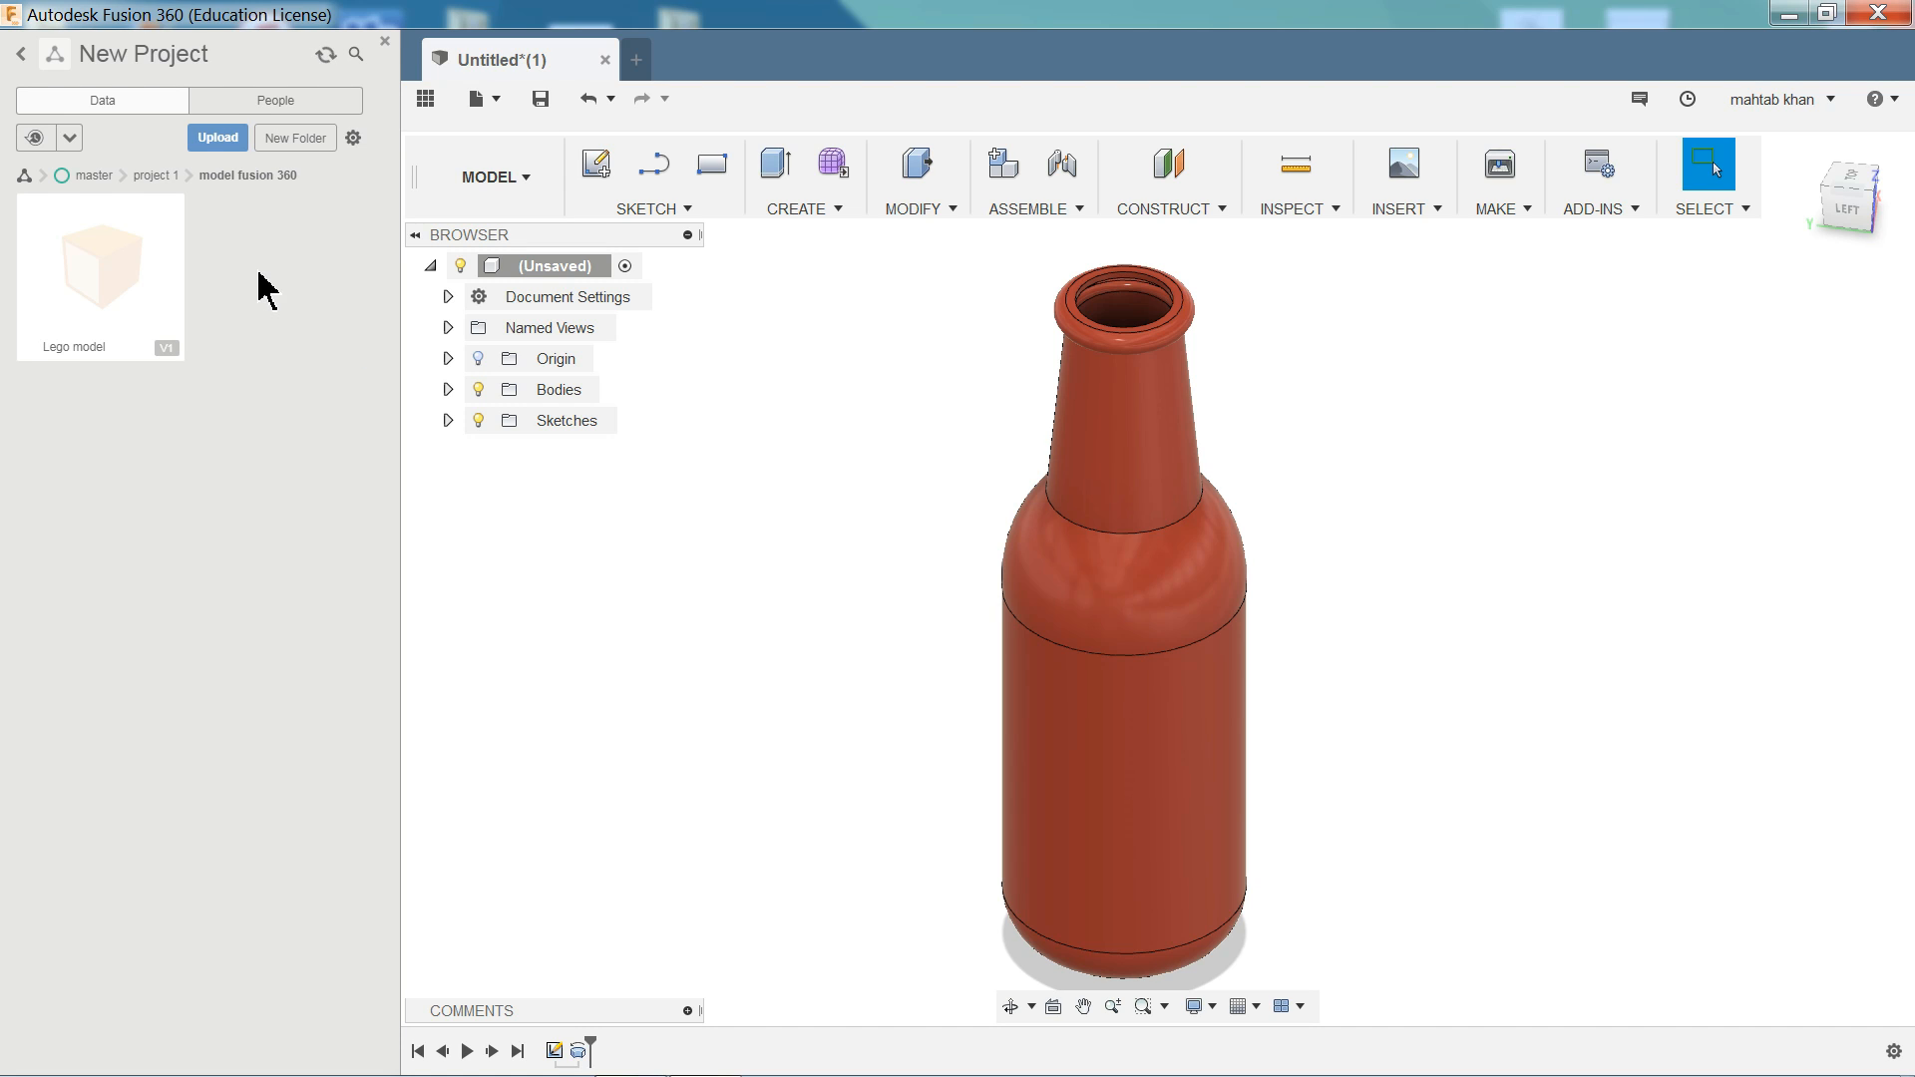
click(540, 100)
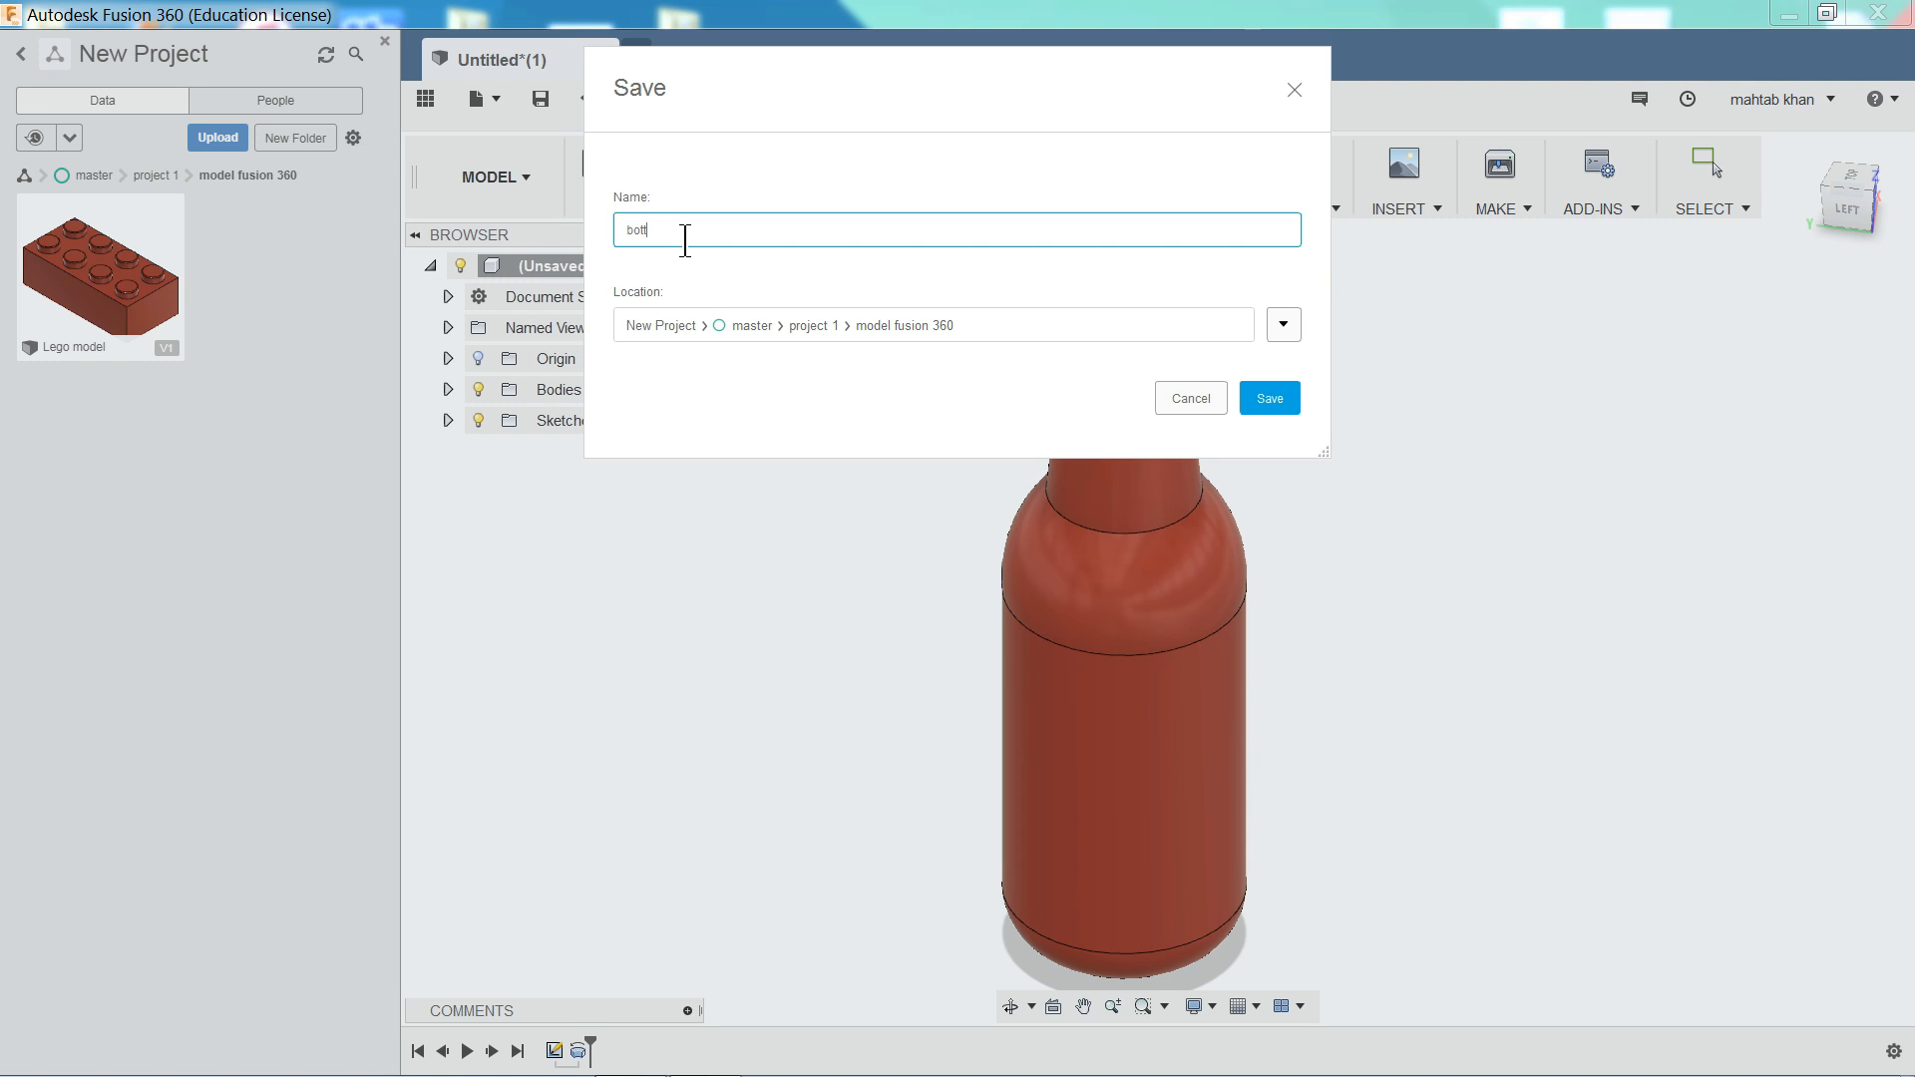
click(1263, 407)
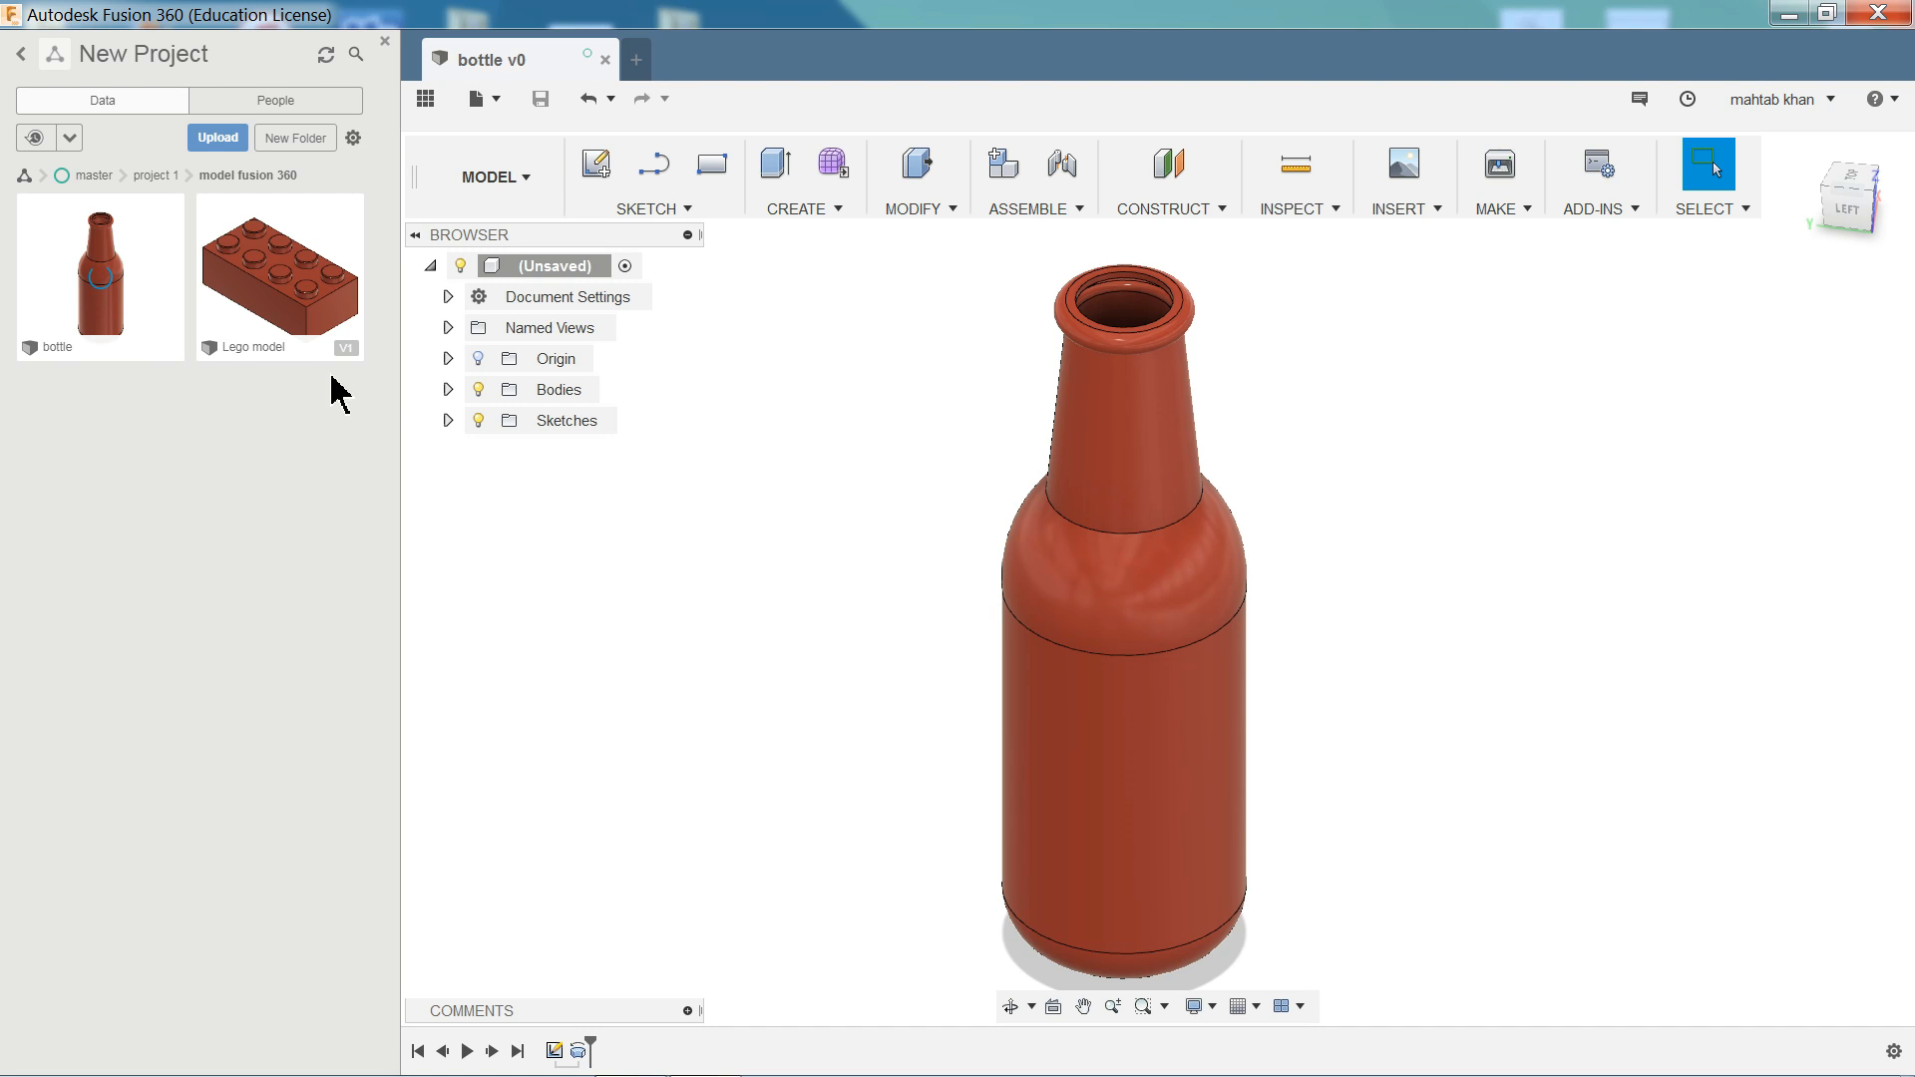
click(385, 42)
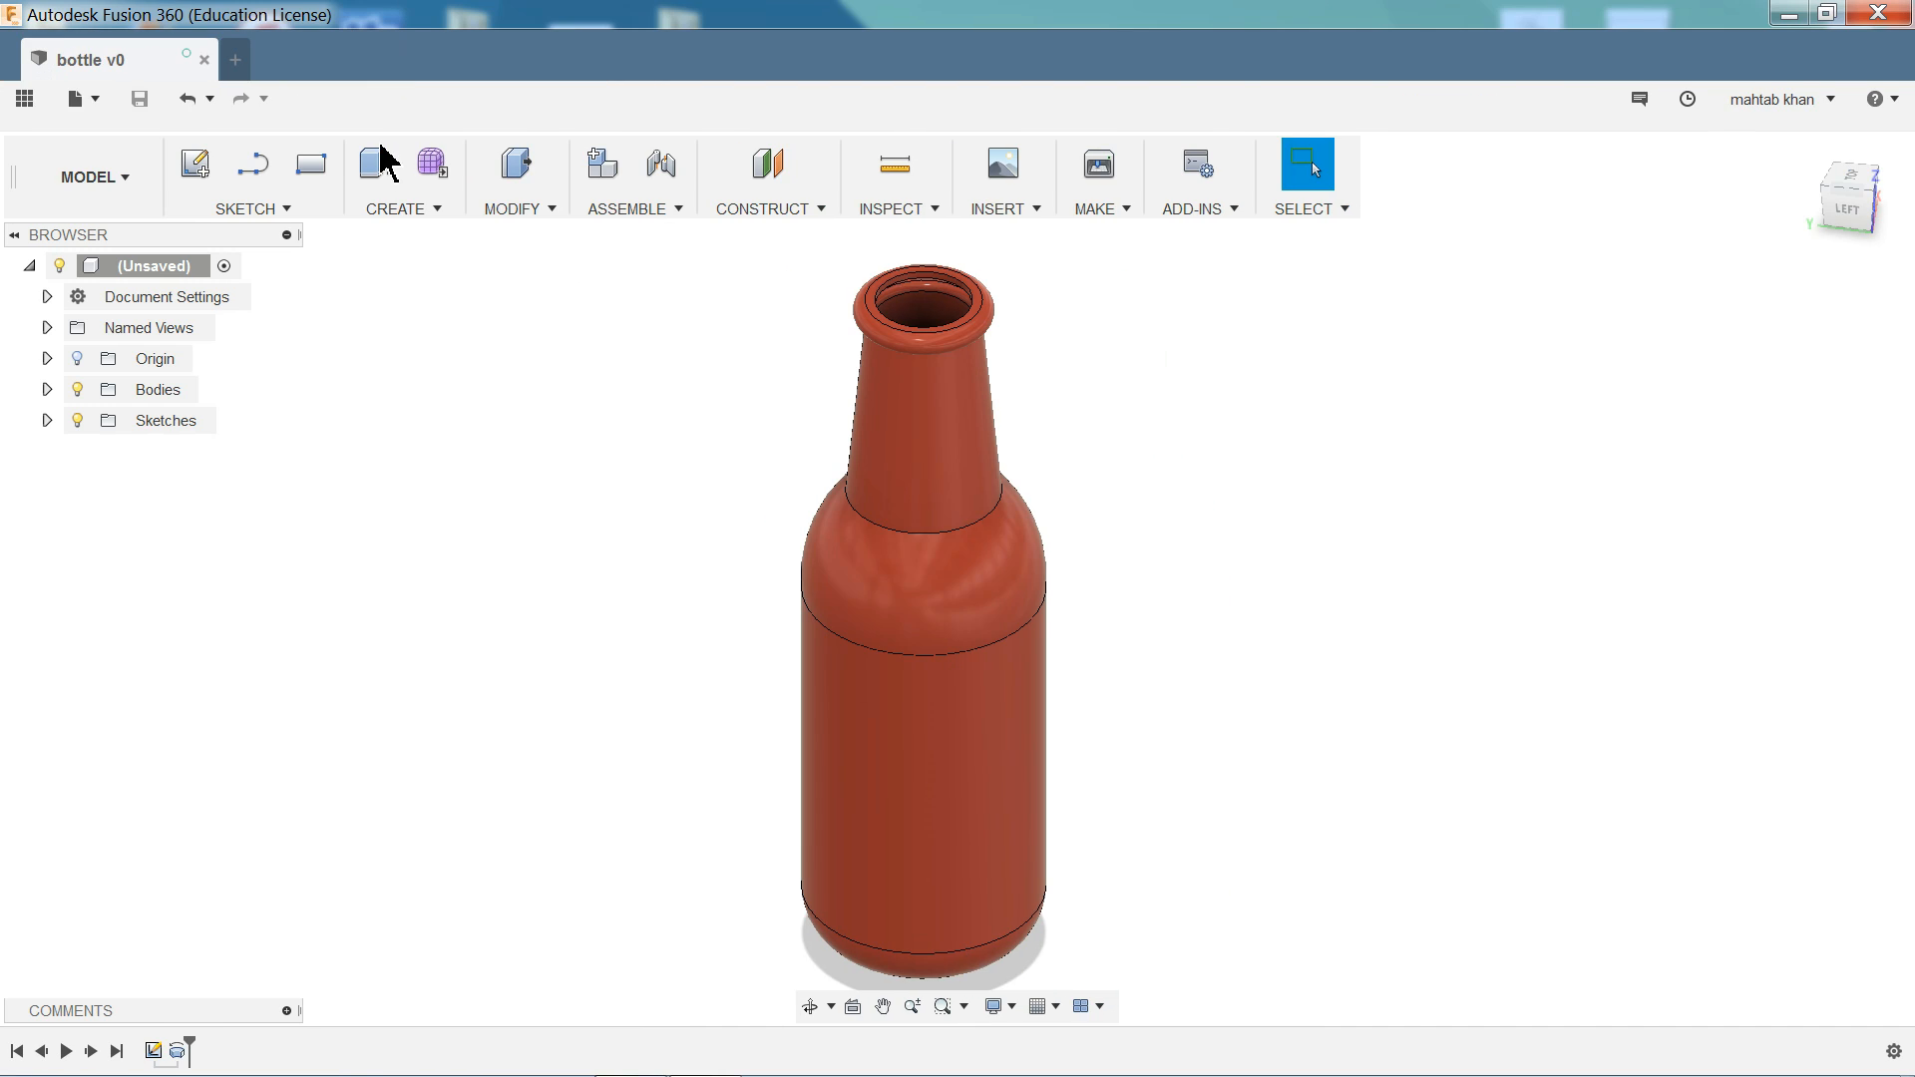
- Turn on the layout grid display around the bottle
click(1054, 1006)
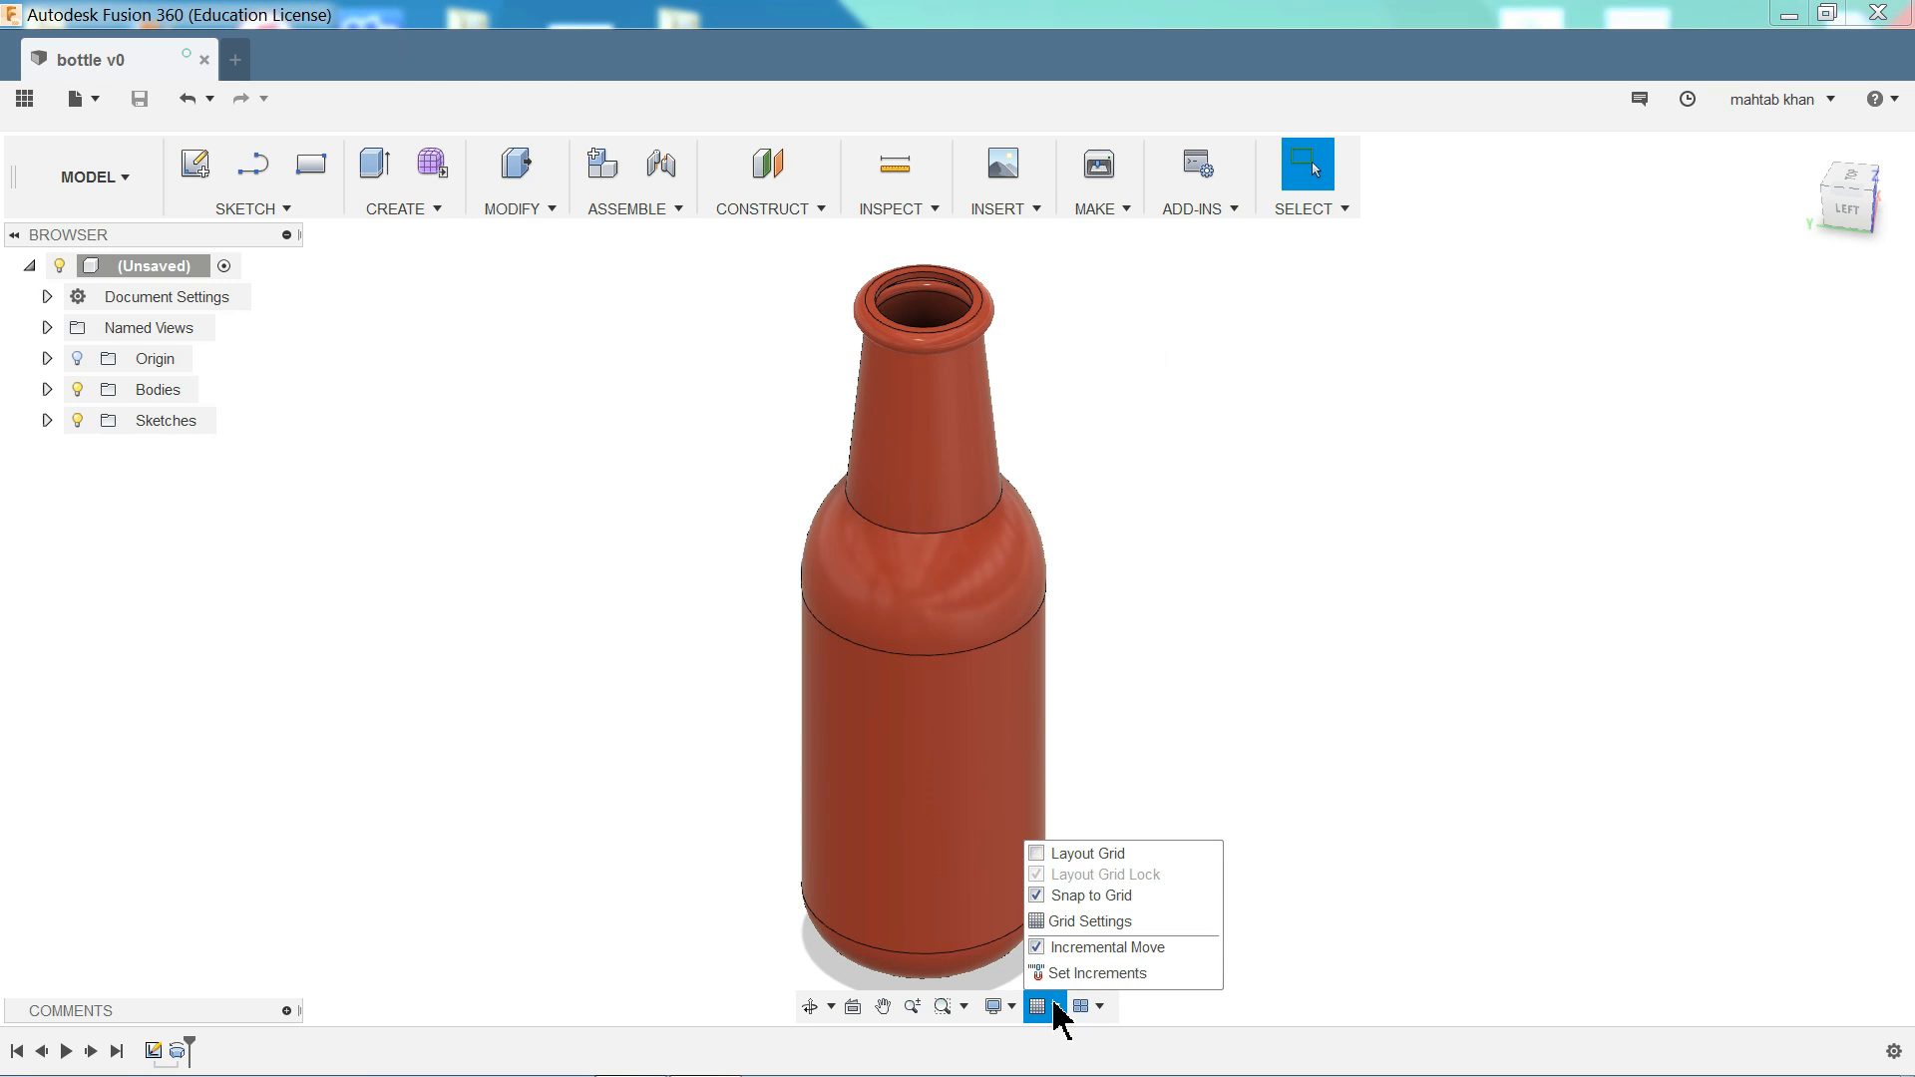
click(1035, 855)
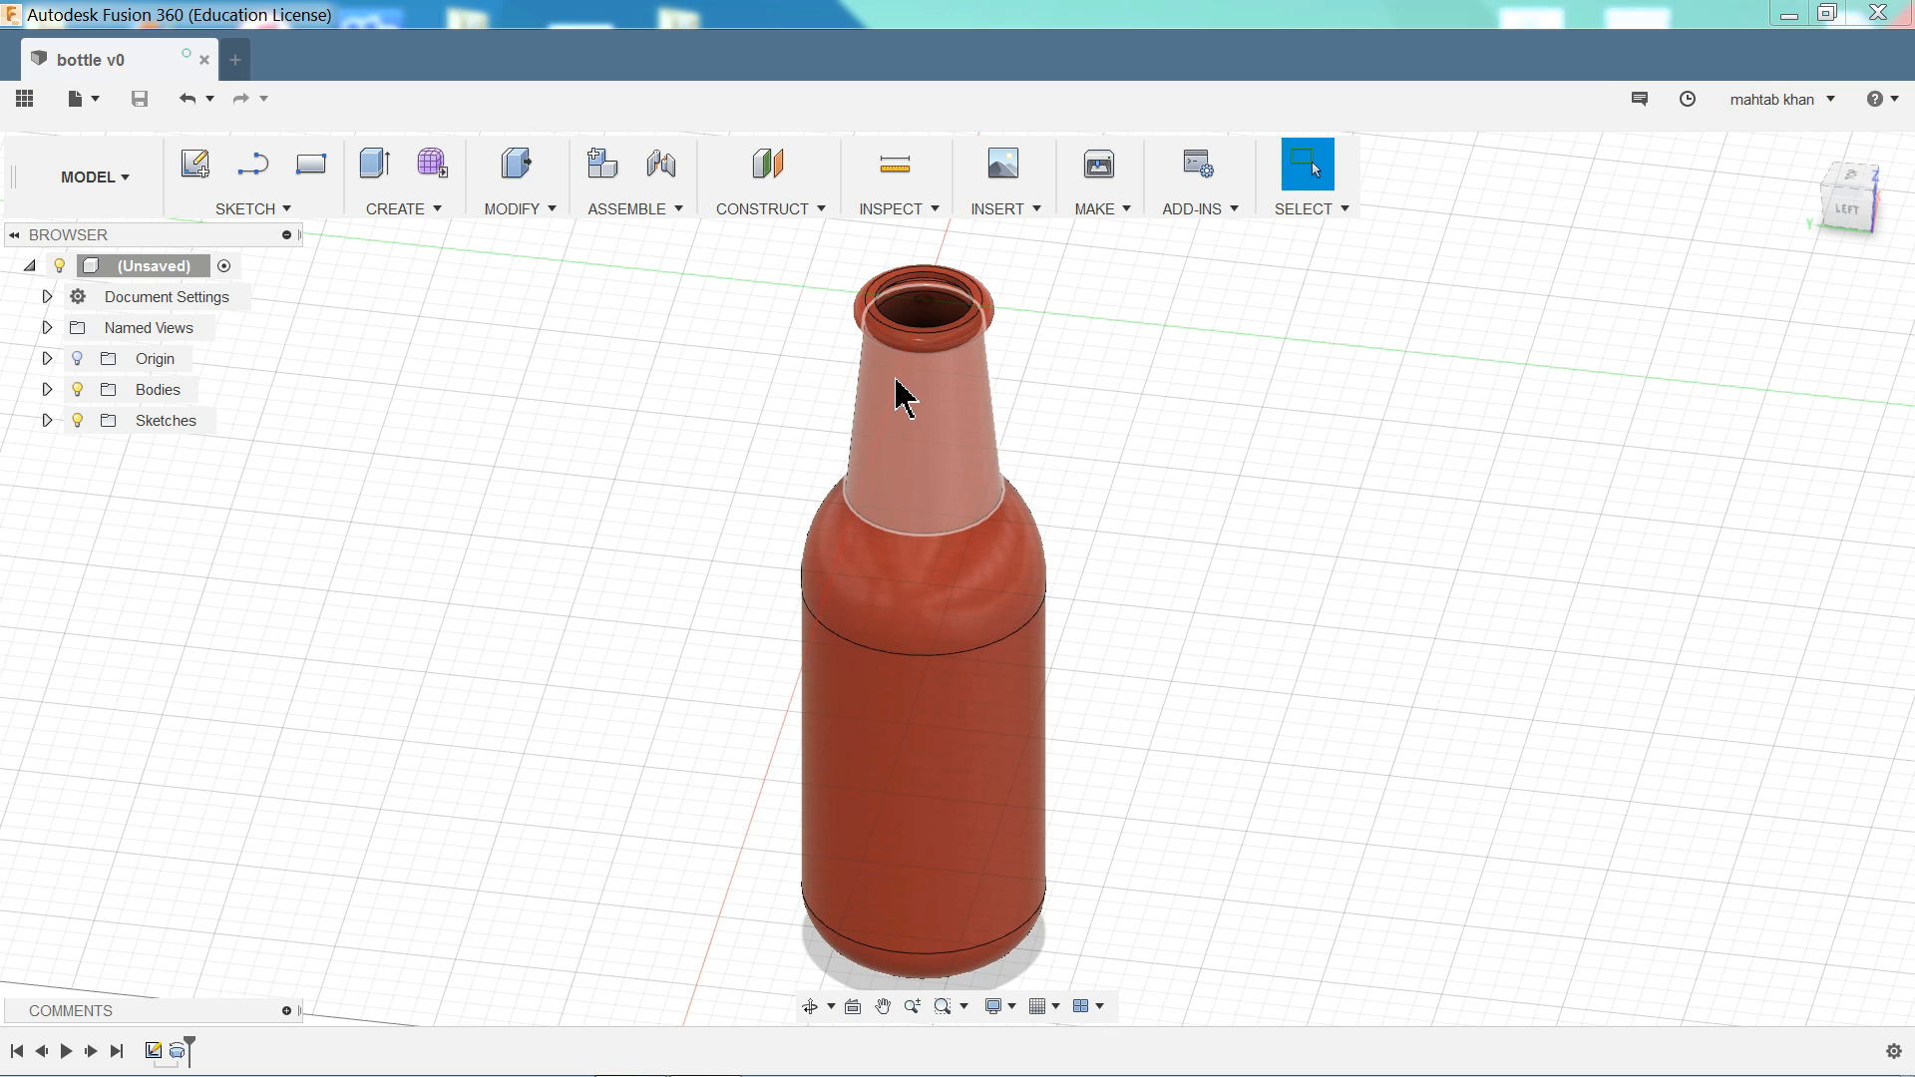
click(251, 209)
mouse_move(384, 211)
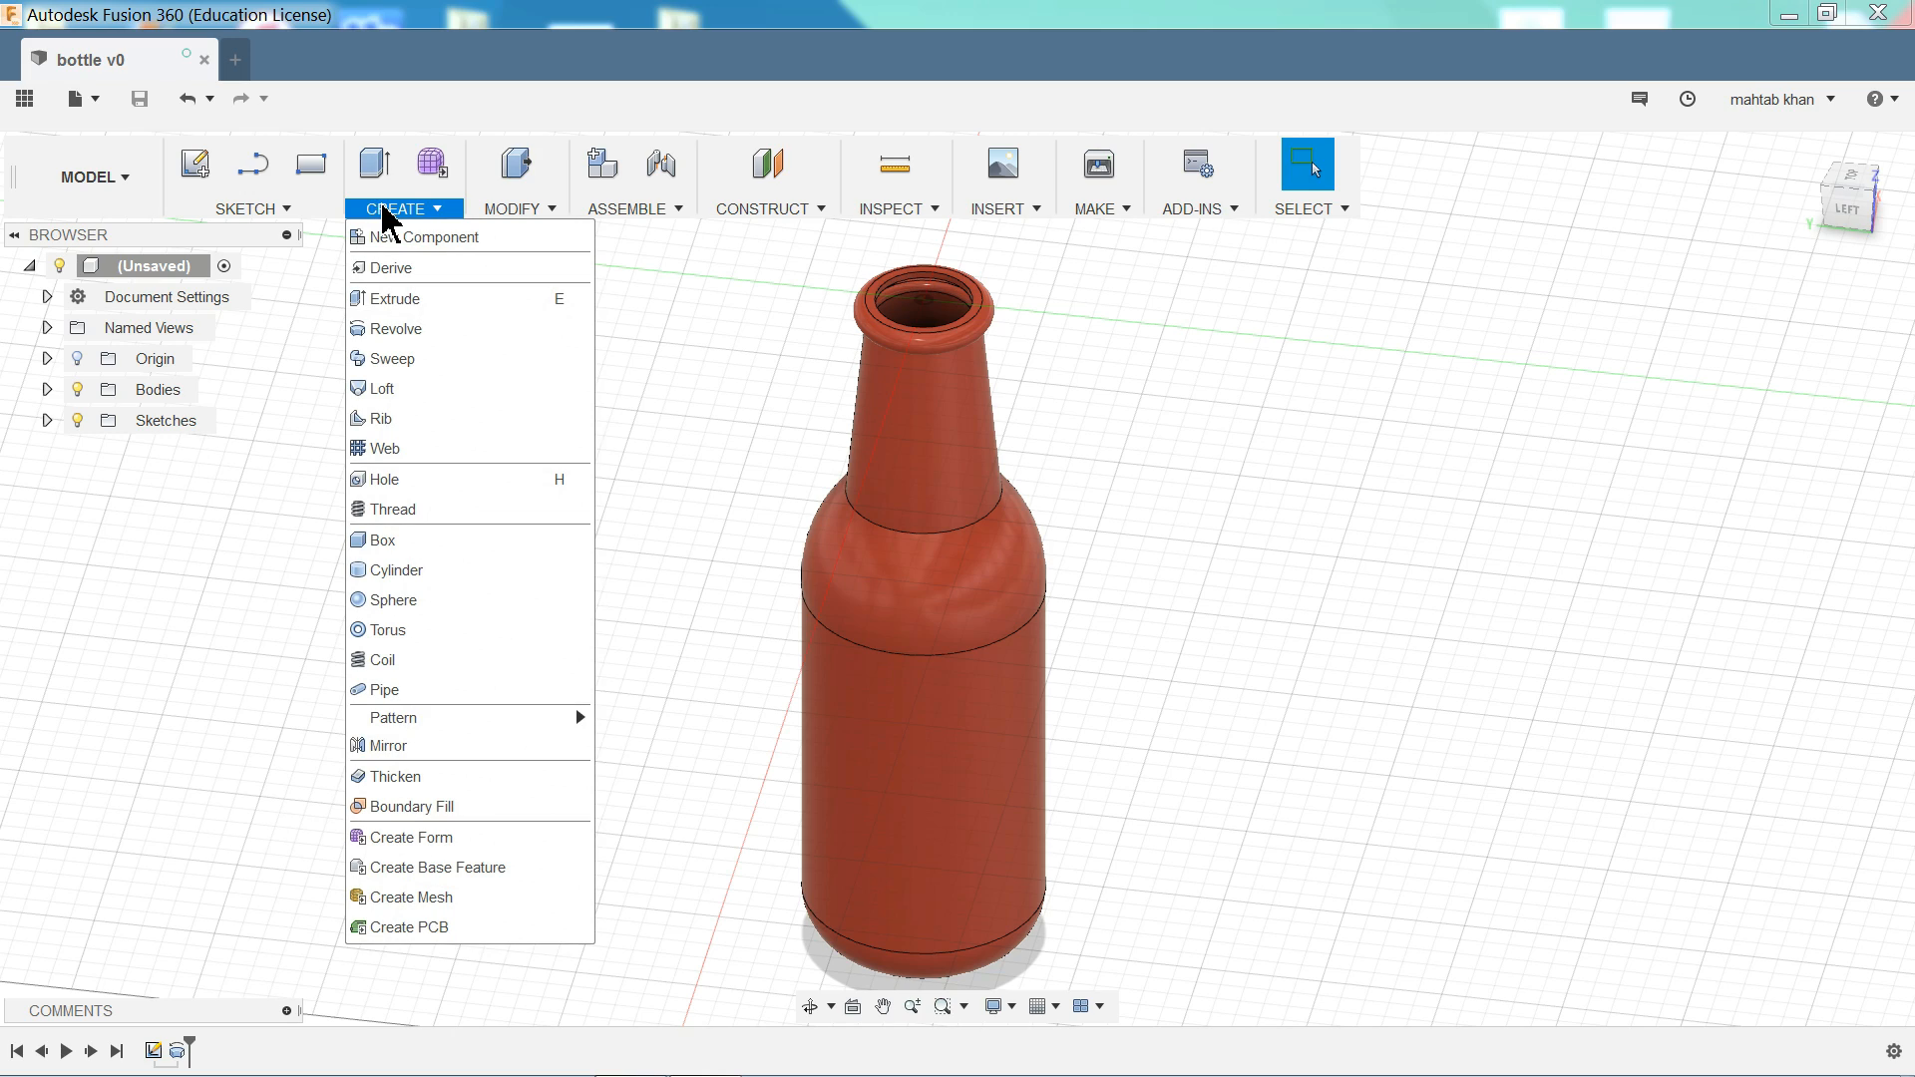